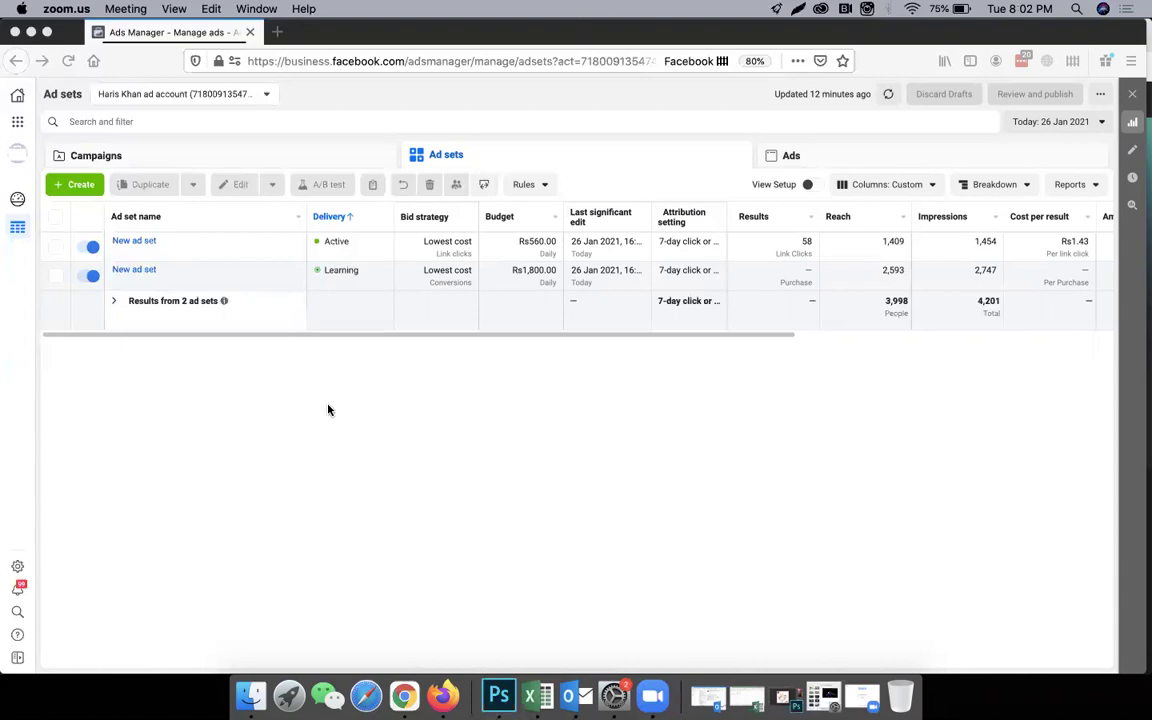
View the ad account's payment settings by way of its billing page and return to the campaign list
left_click(23, 129)
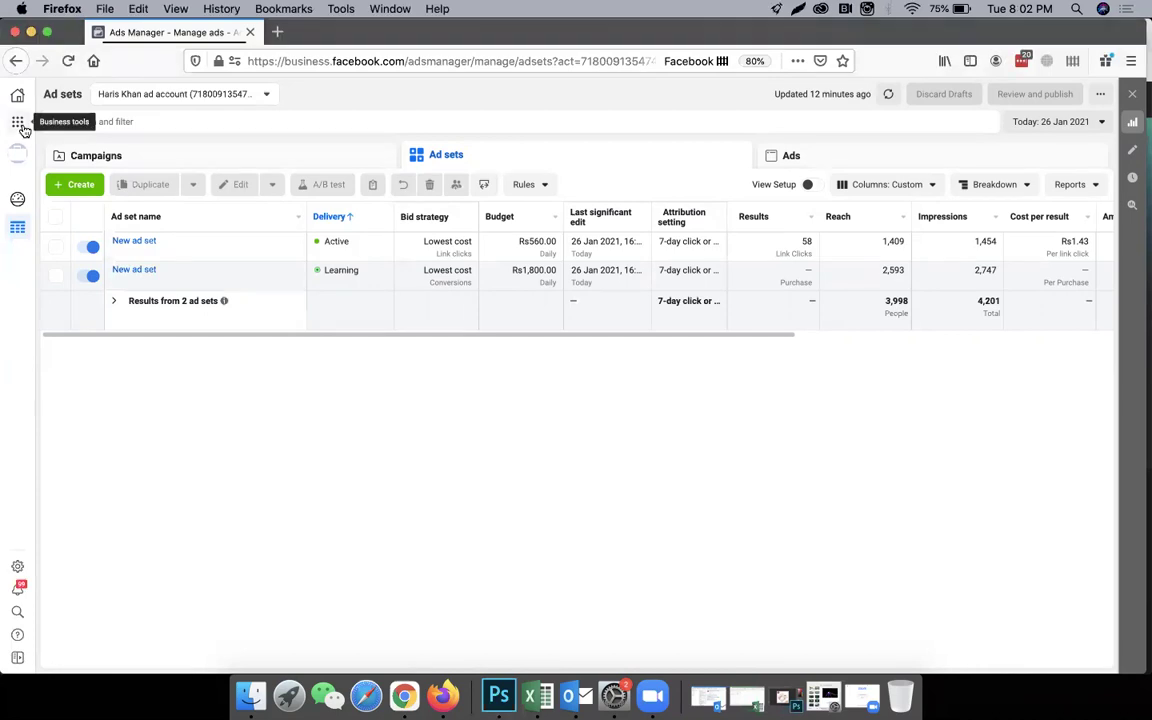
left_click(18, 122)
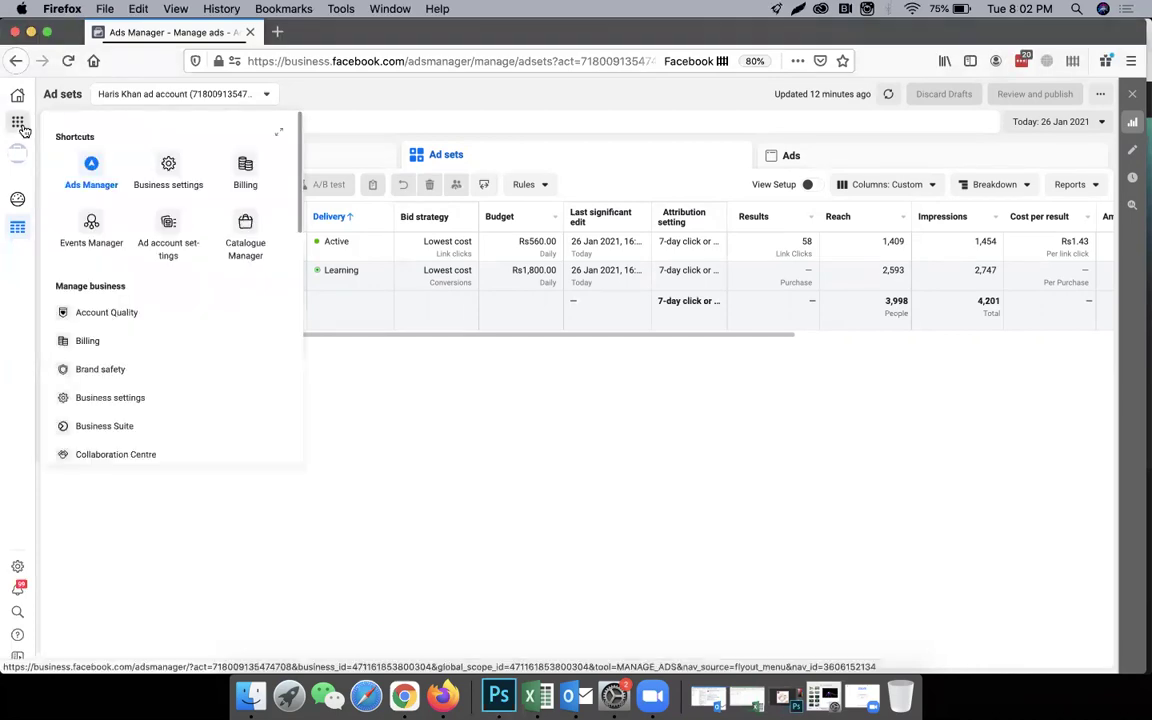
left_click(250, 163)
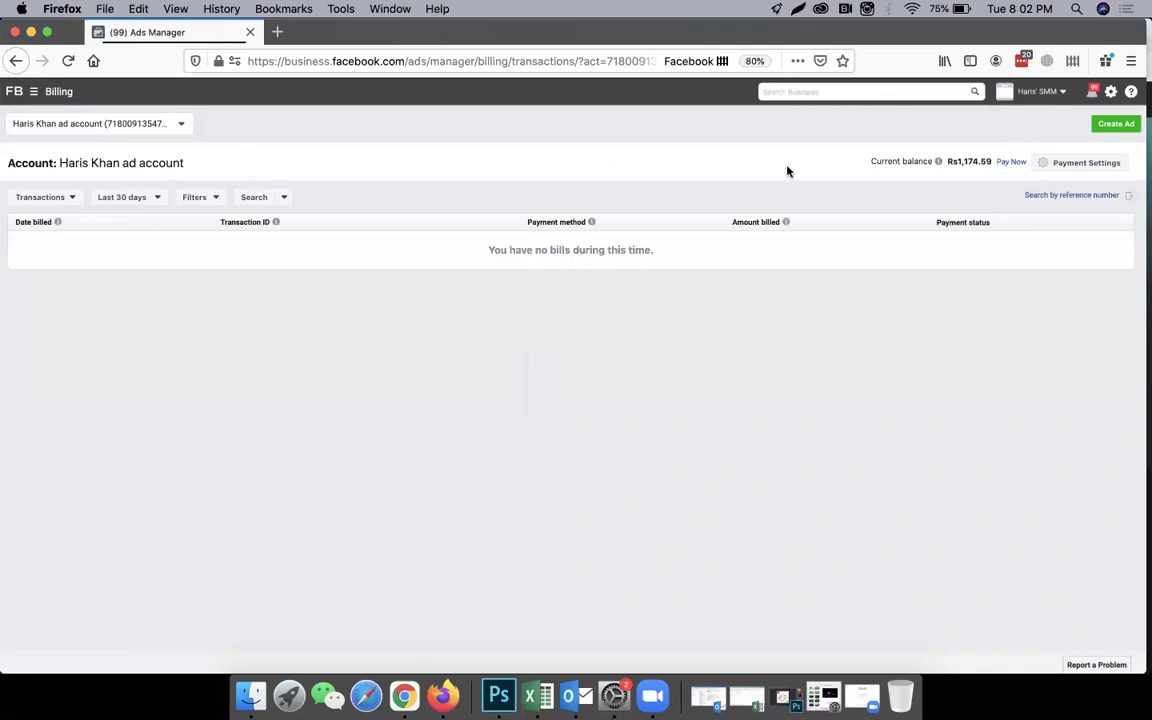
left_click(1068, 167)
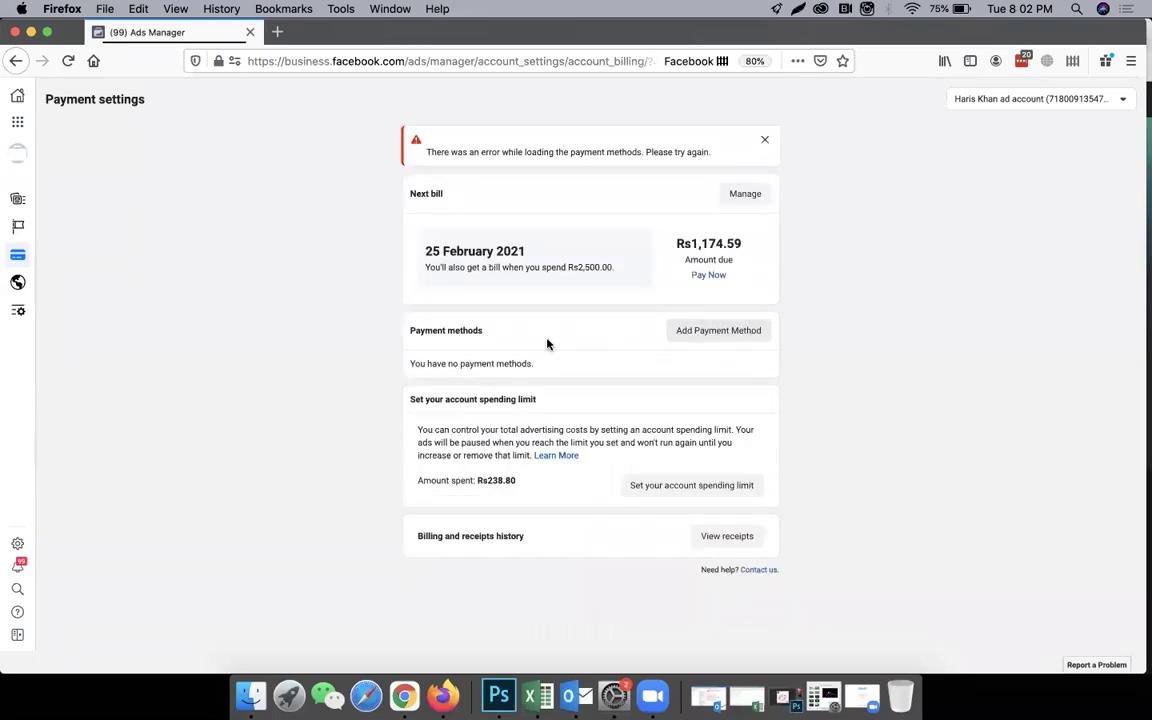
left_click(18, 124)
left_click(95, 166)
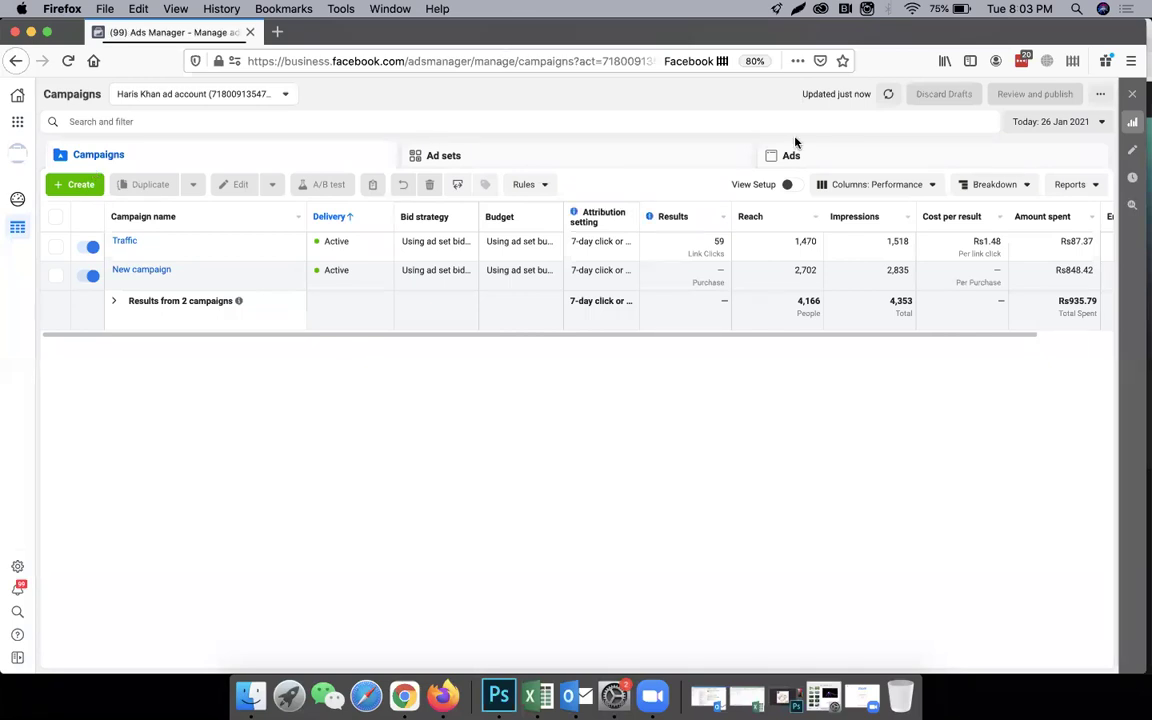
Create a new campaign with the Engagement objective and Post Engagement as the engagement type
left_click(80, 186)
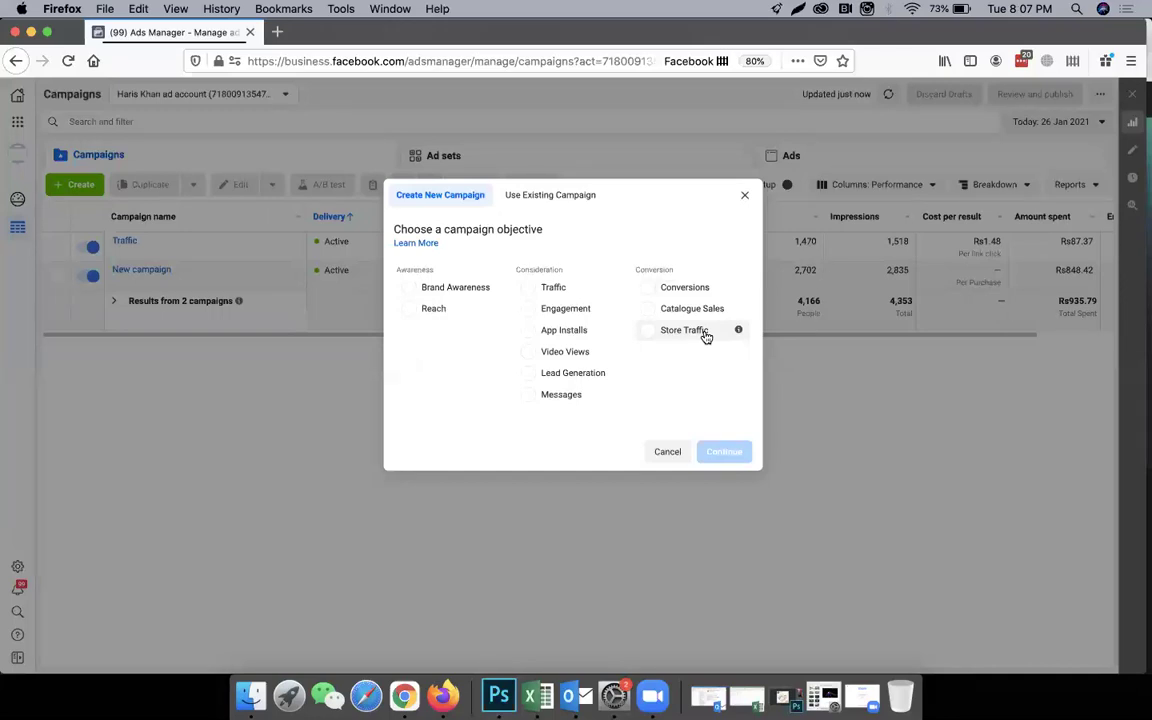
left_click(588, 310)
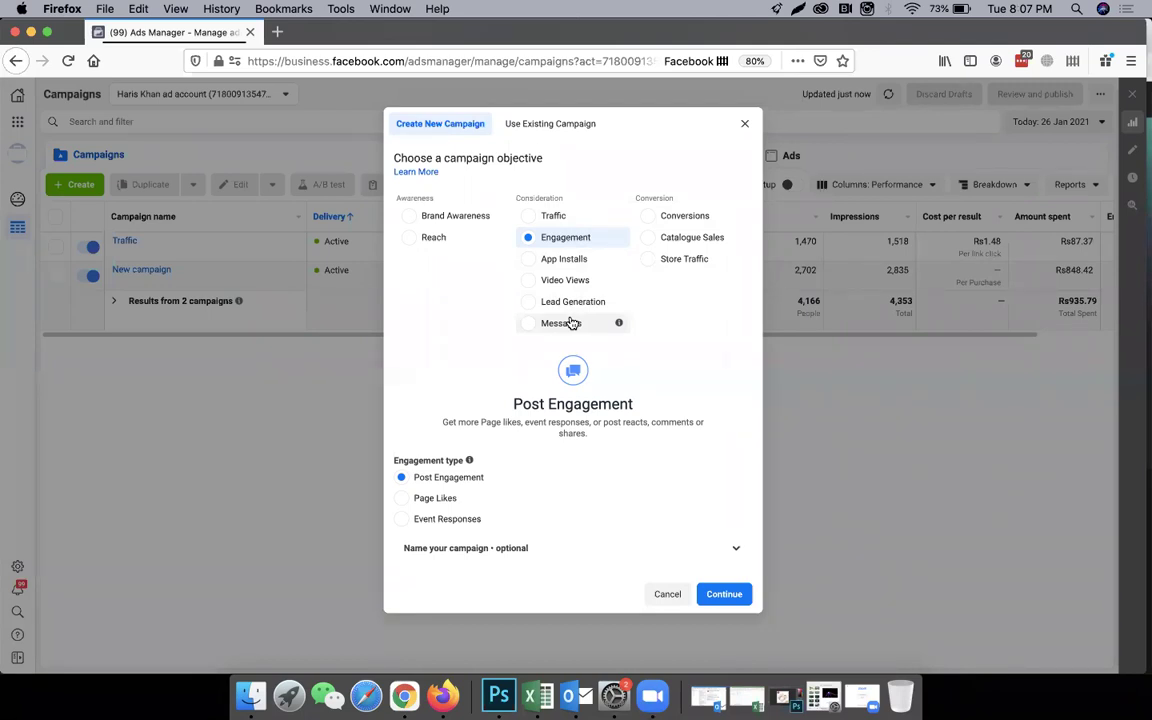
mouse_move(500, 237)
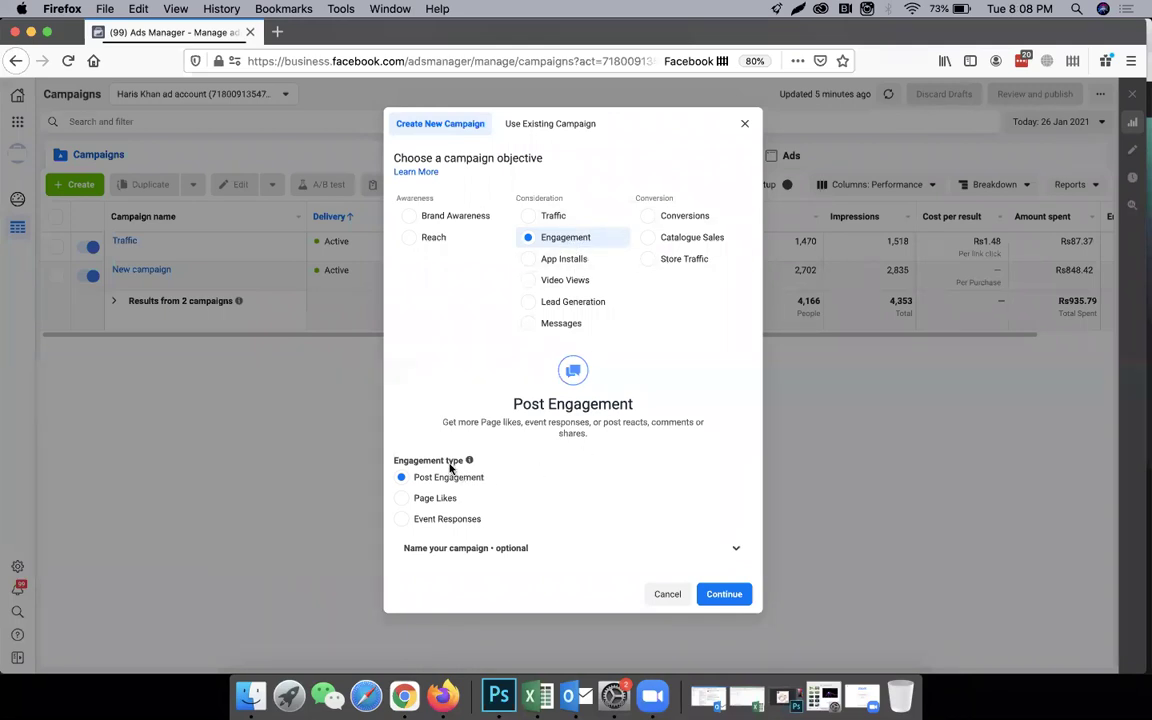
mouse_move(471, 466)
left_click(440, 500)
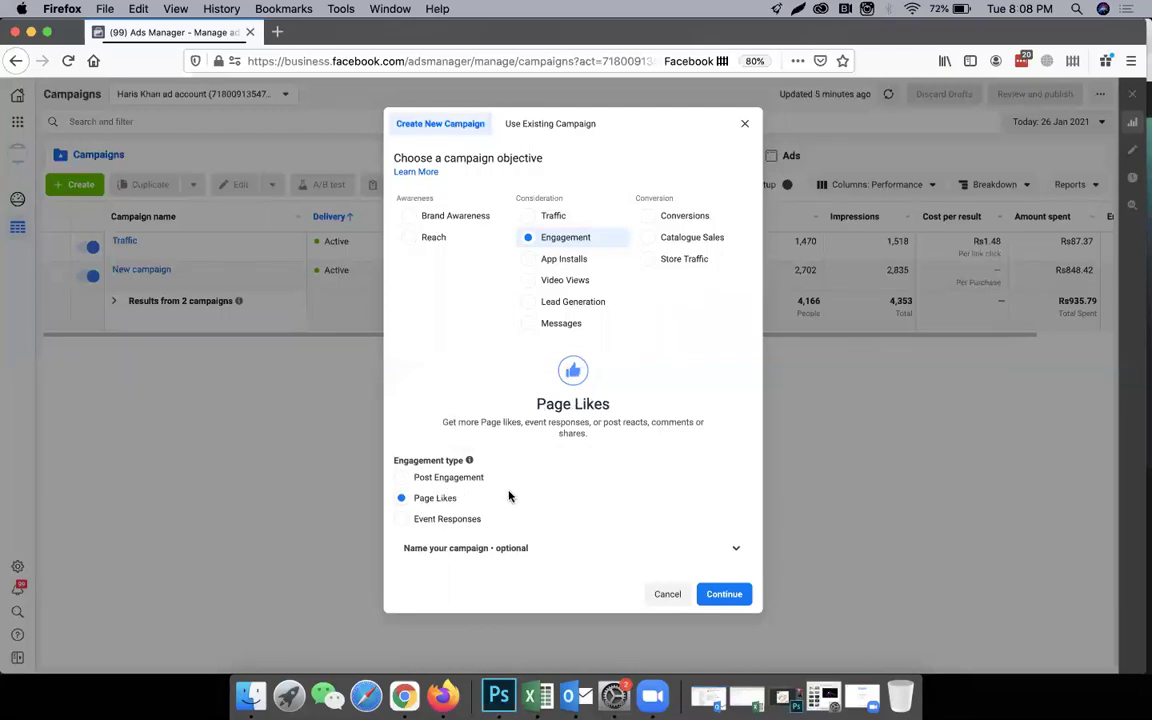
left_click(441, 522)
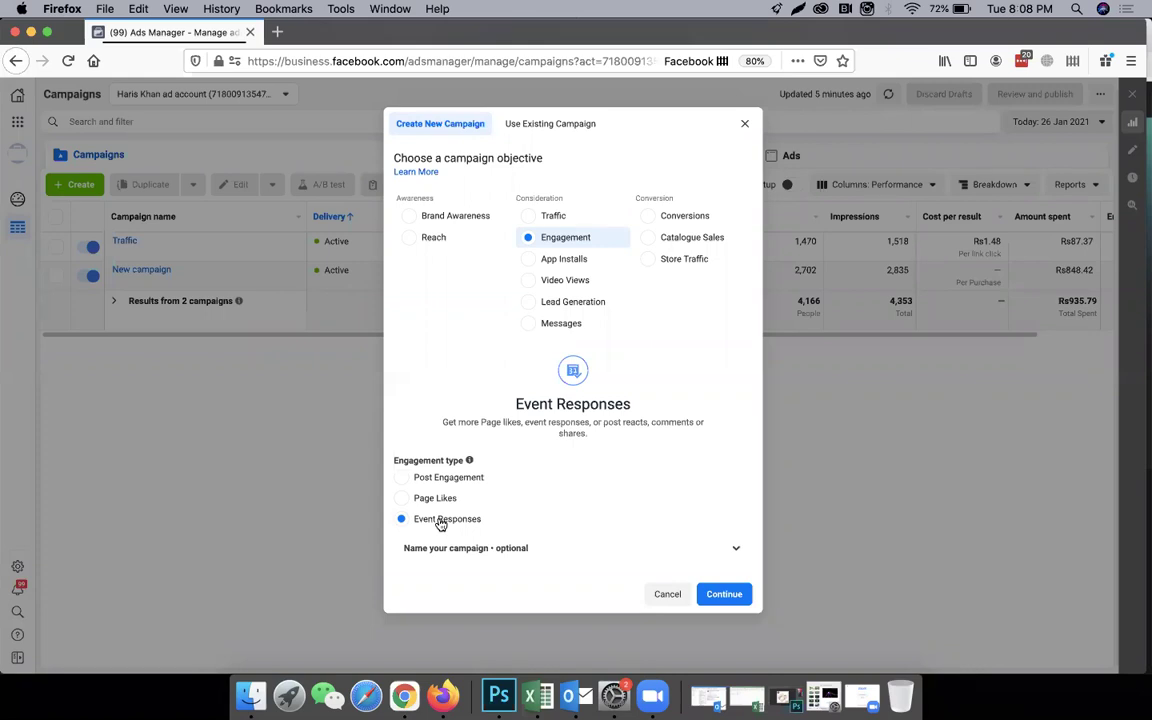
left_click(470, 479)
left_click(733, 594)
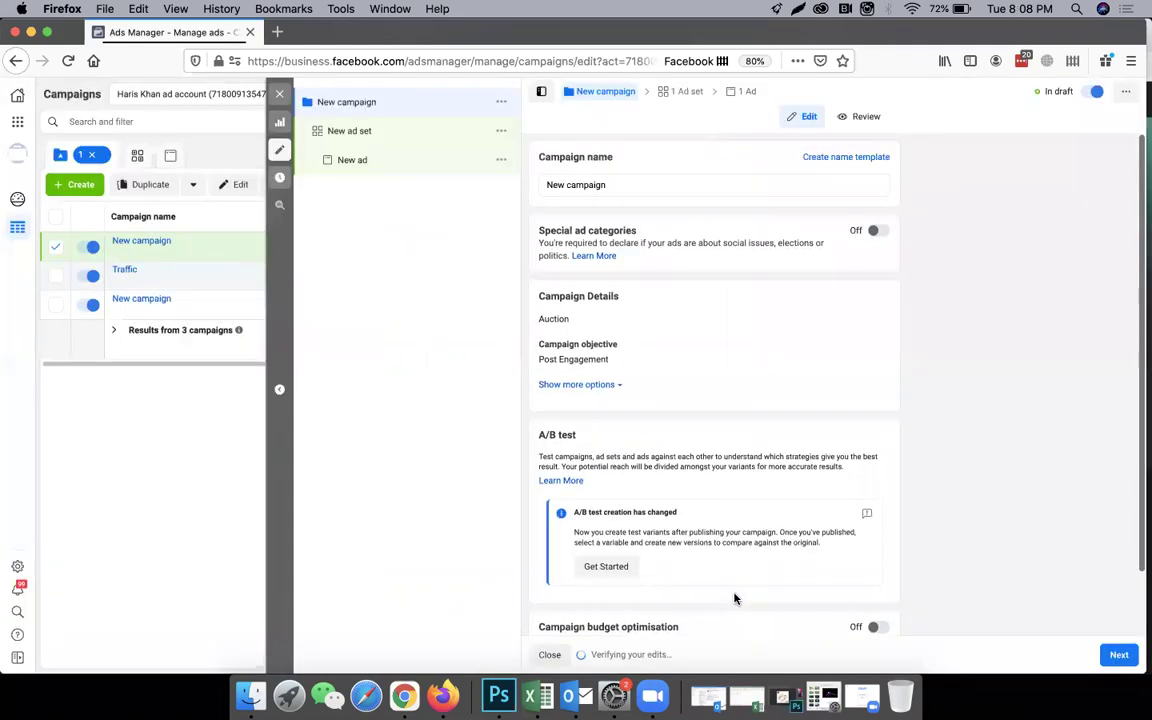
Rename the new campaign draft "Post Eng - 26 Jan"
left_click(372, 129)
left_click(355, 104)
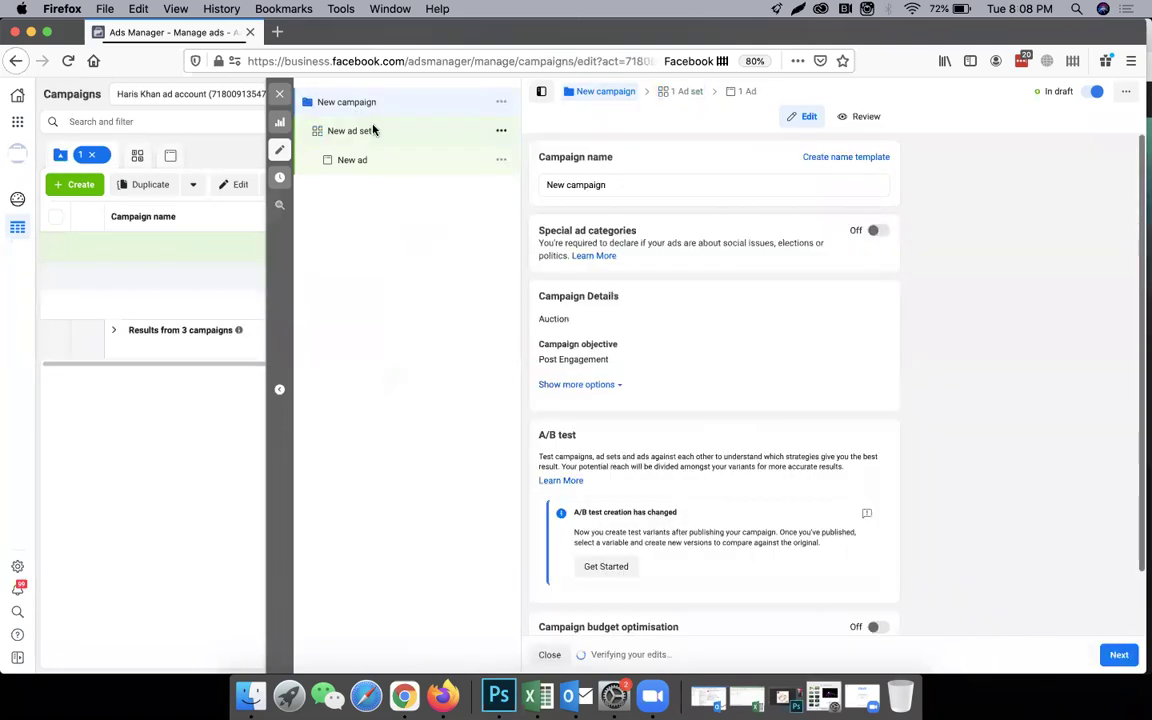
left_click(372, 131)
left_click(371, 162)
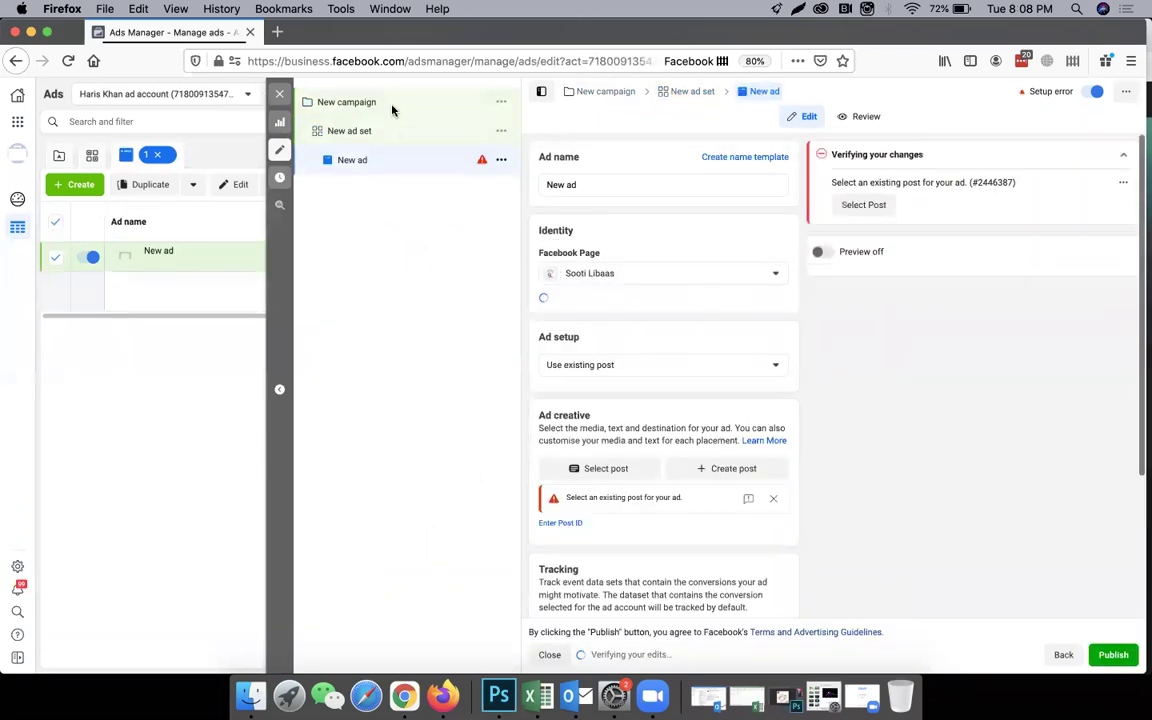
left_click(391, 104)
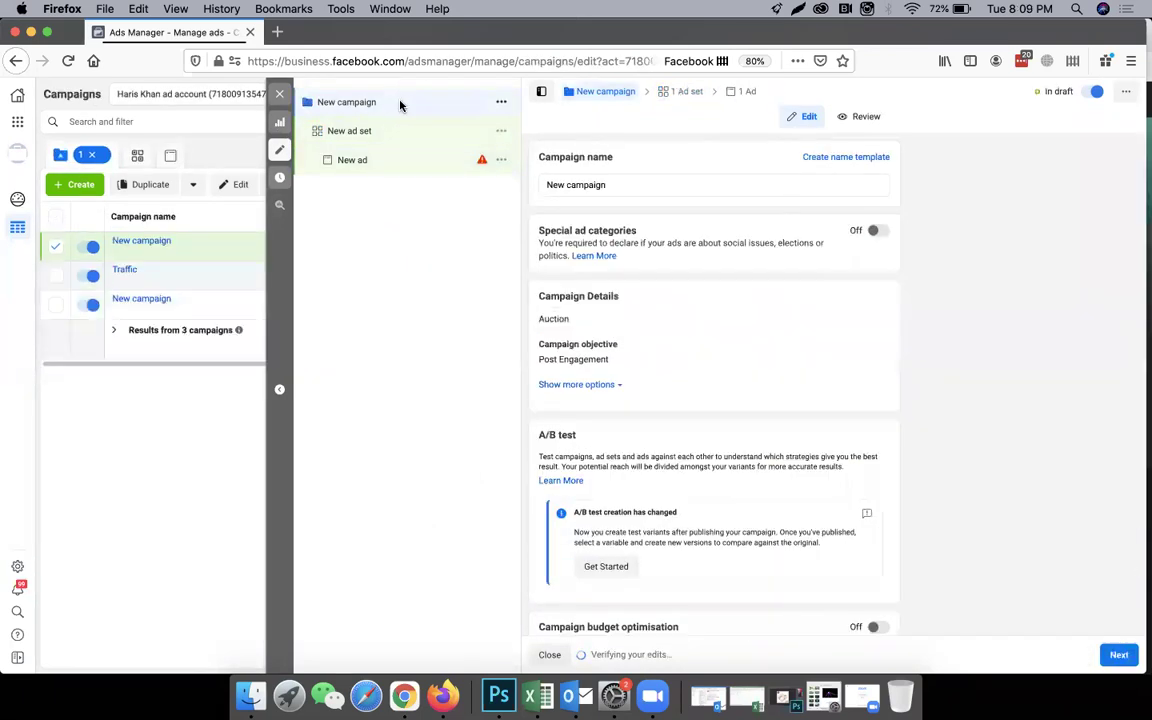
left_click(622, 184)
key("super+a")
type("Post")
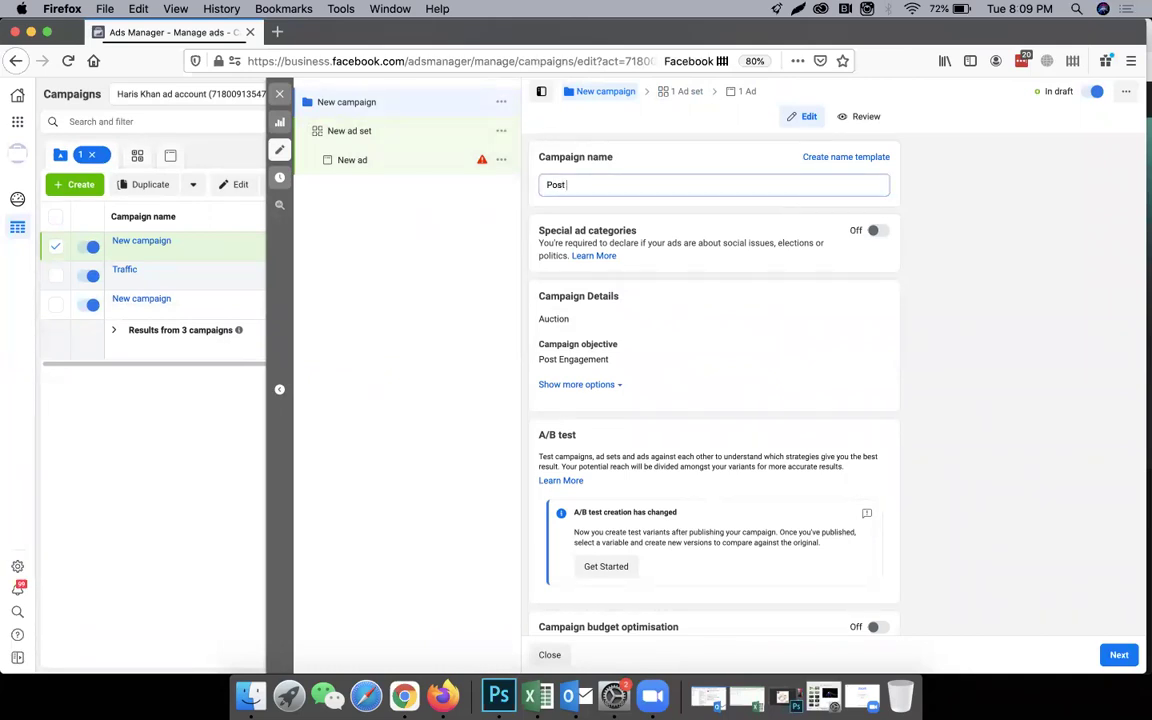
type(" Eng")
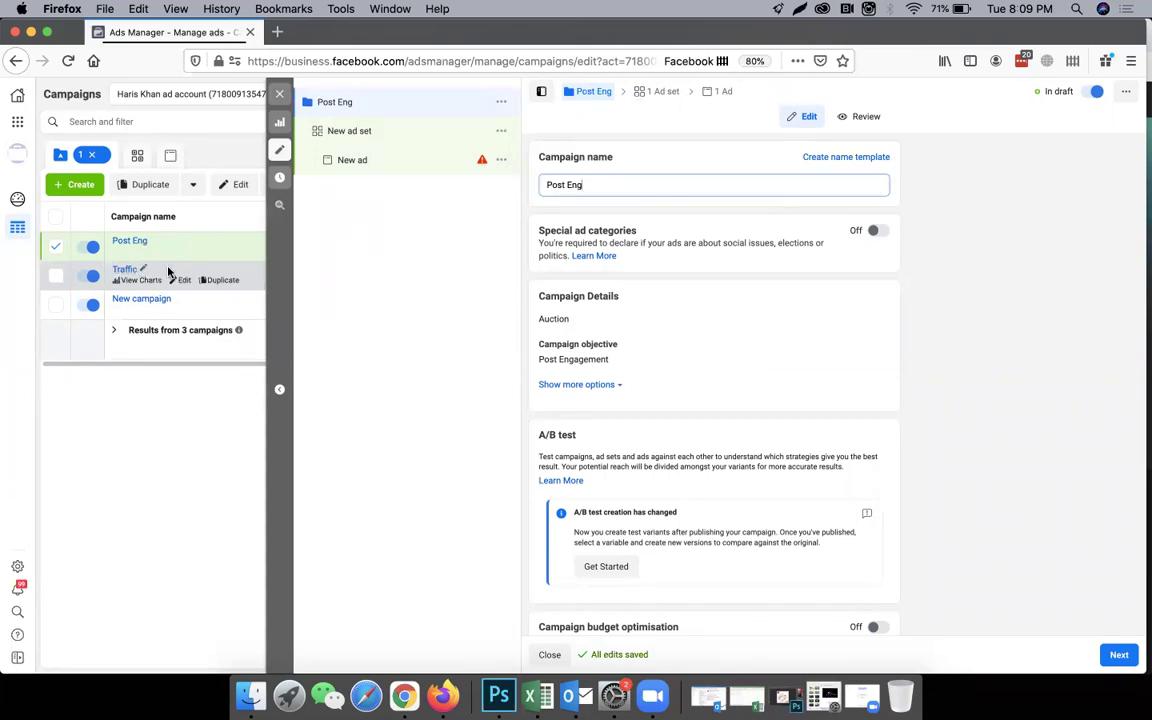
type("- 26 Jan")
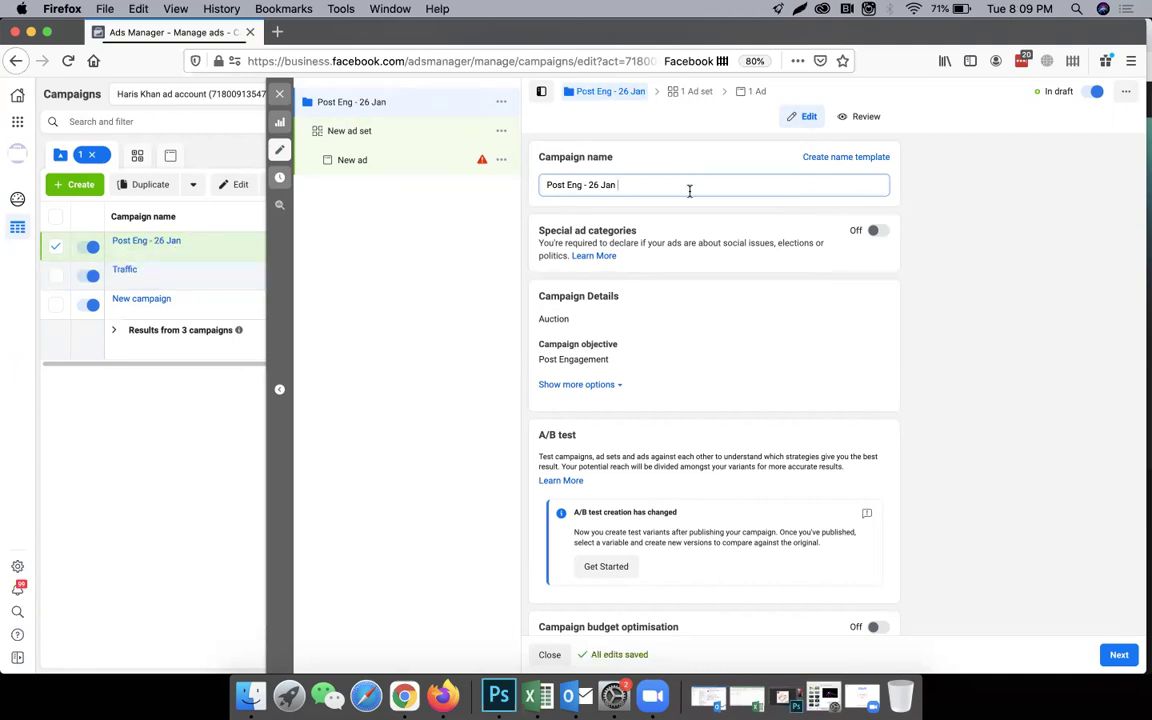
Open the campaign's new ad set and set its daily budget to 1200 PKR
scroll(704, 309, "down", 2)
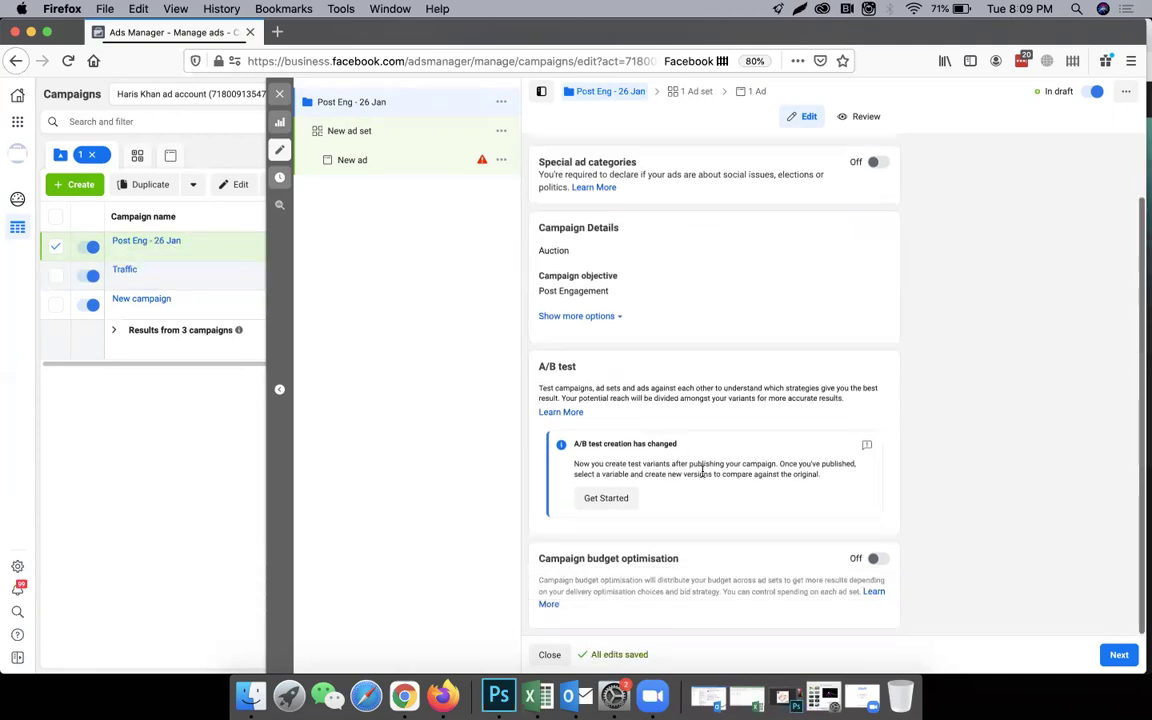
scroll(697, 584, "up", 2)
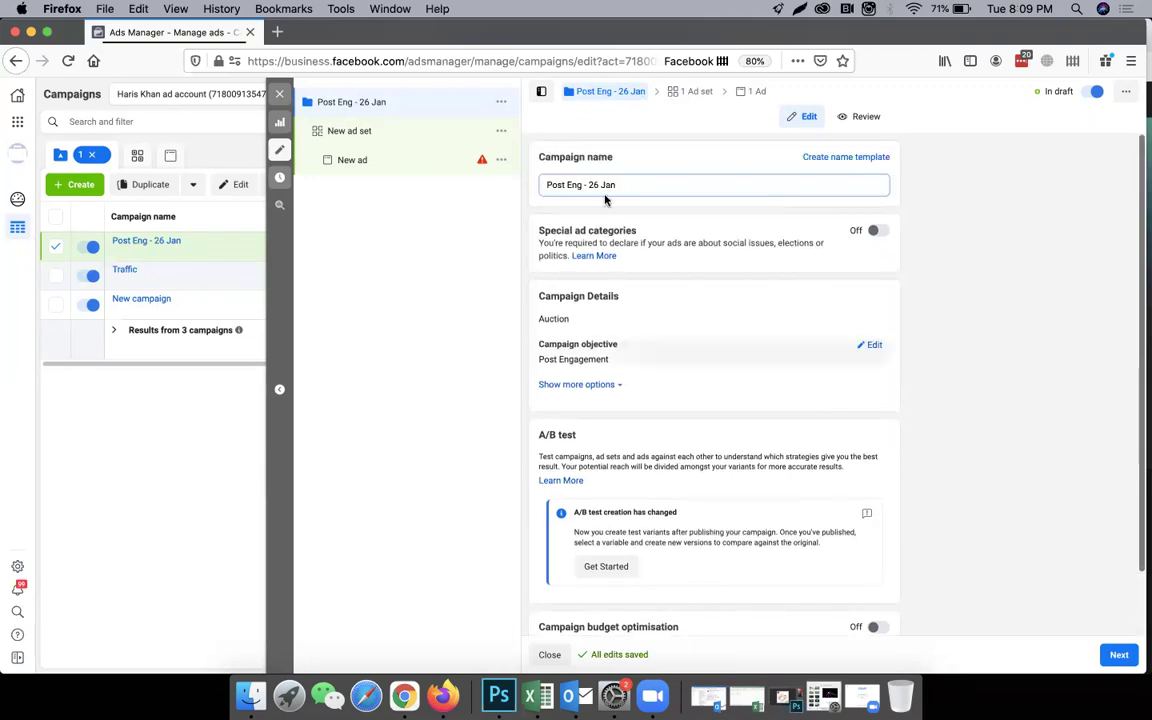
scroll(640, 481, "down", 2)
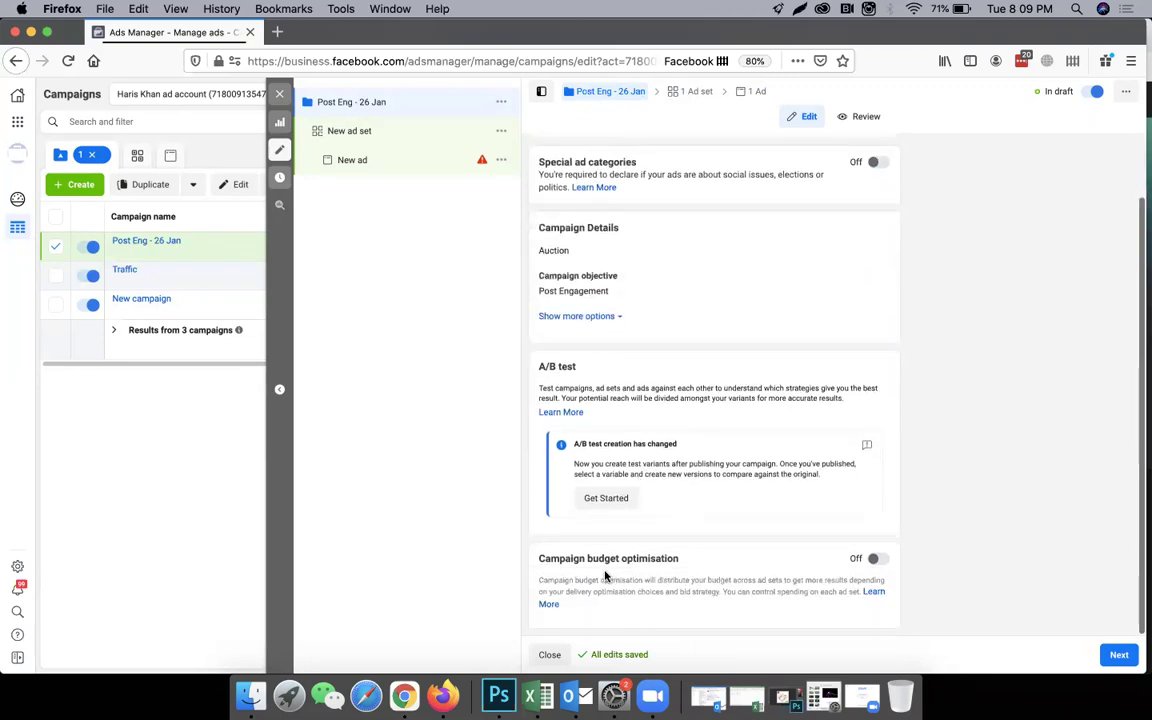
double_click(660, 559)
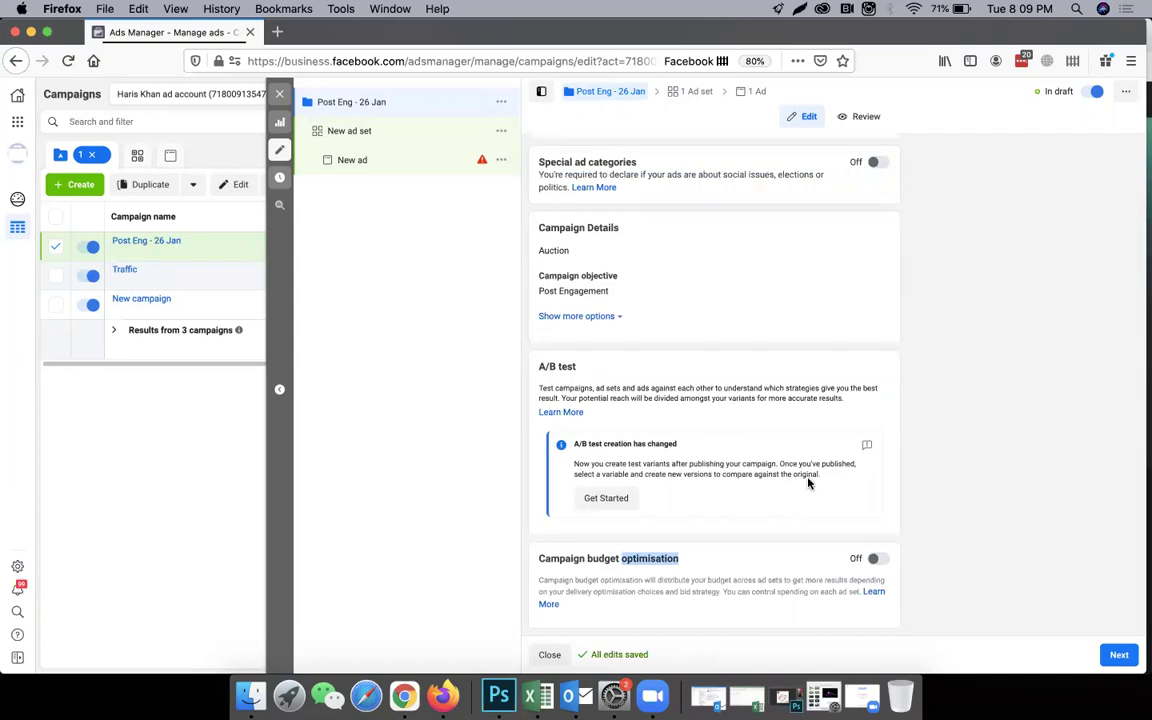
scroll(810, 480, "up", 2)
left_click(399, 140)
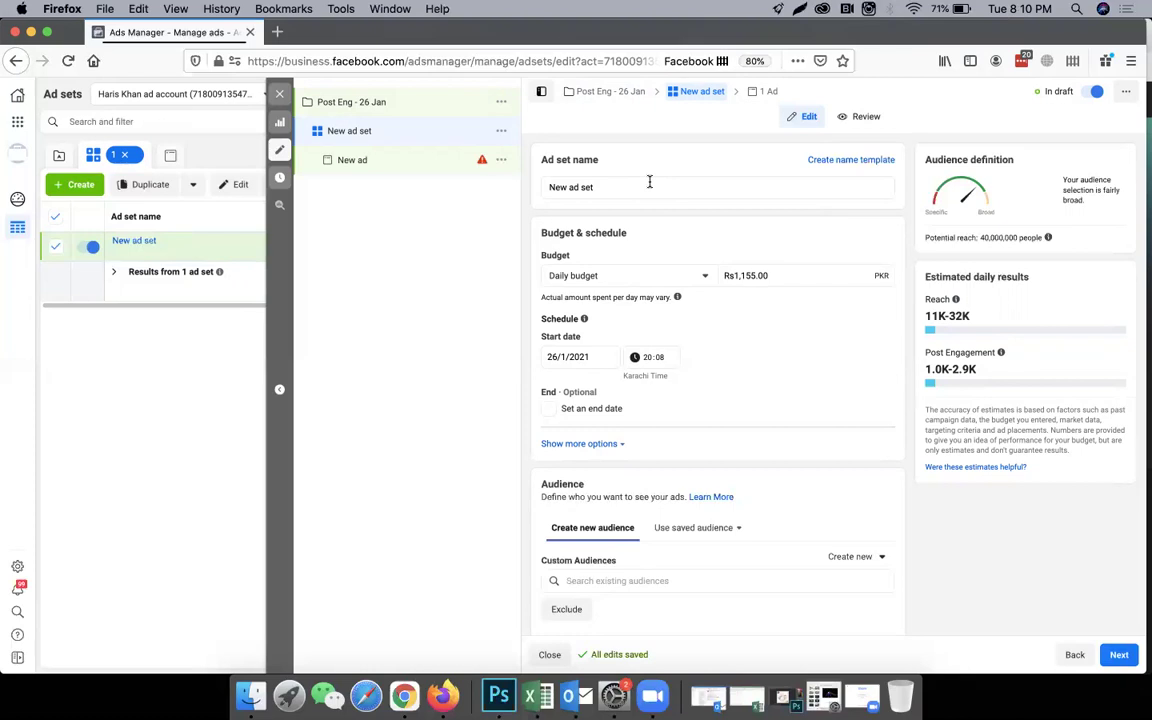
triple_click(649, 182)
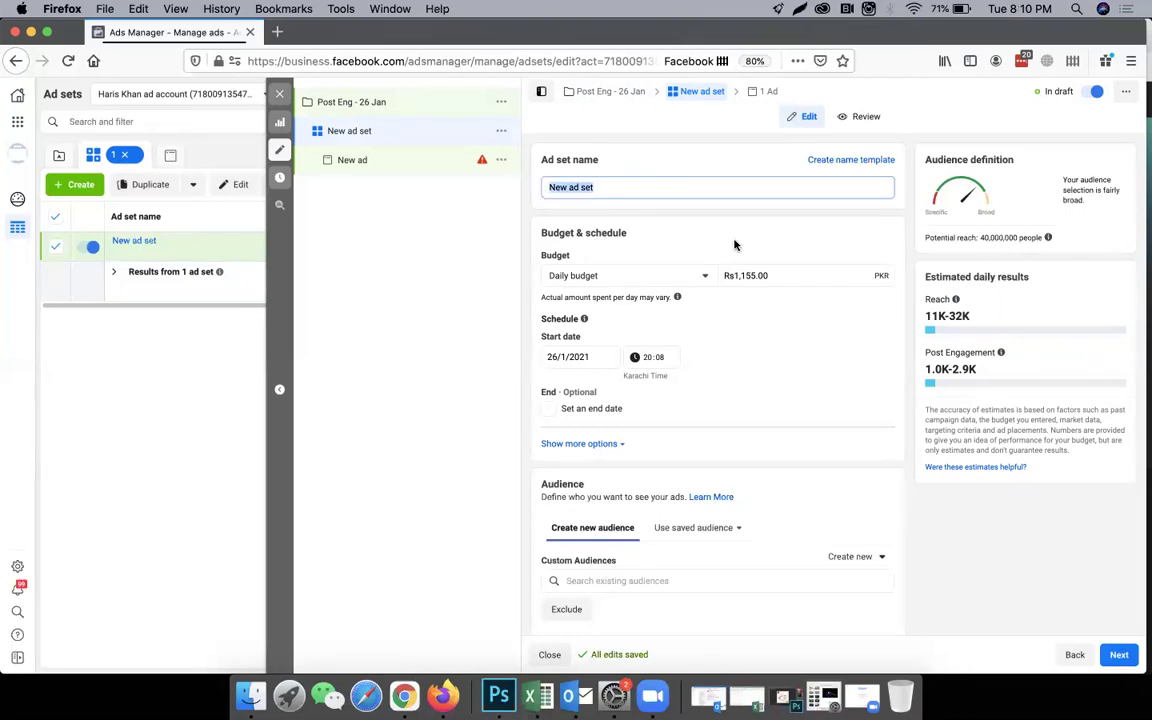
scroll(735, 244, "down", 2)
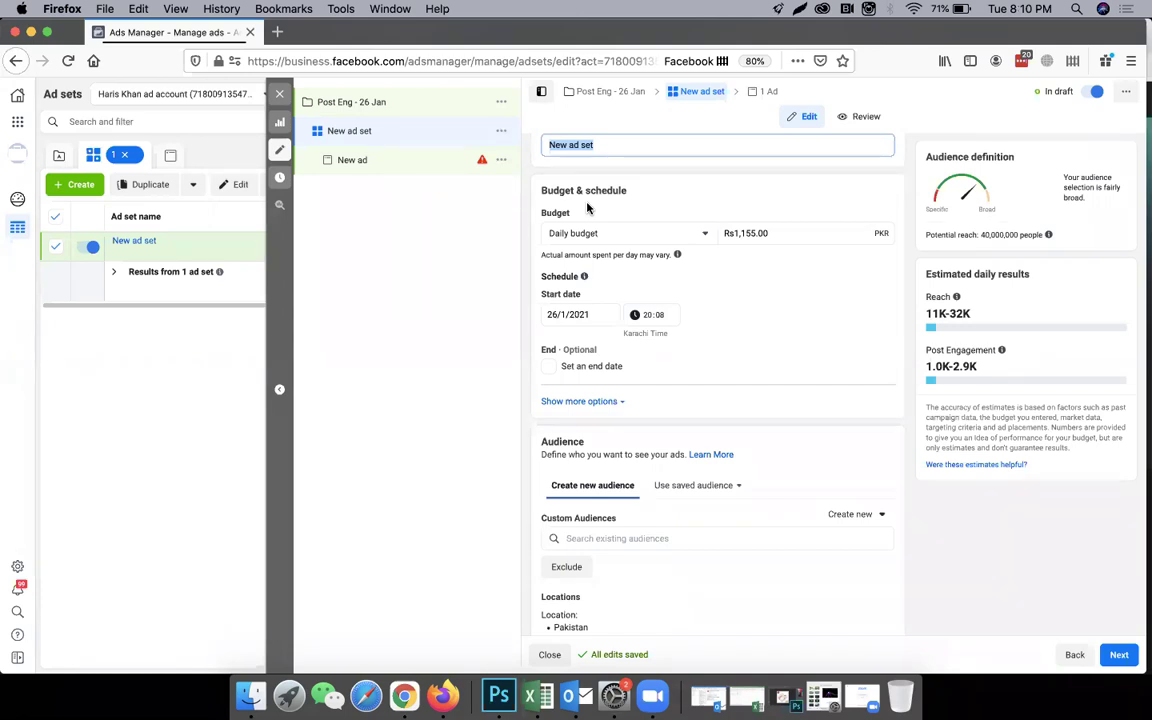
left_click(768, 232)
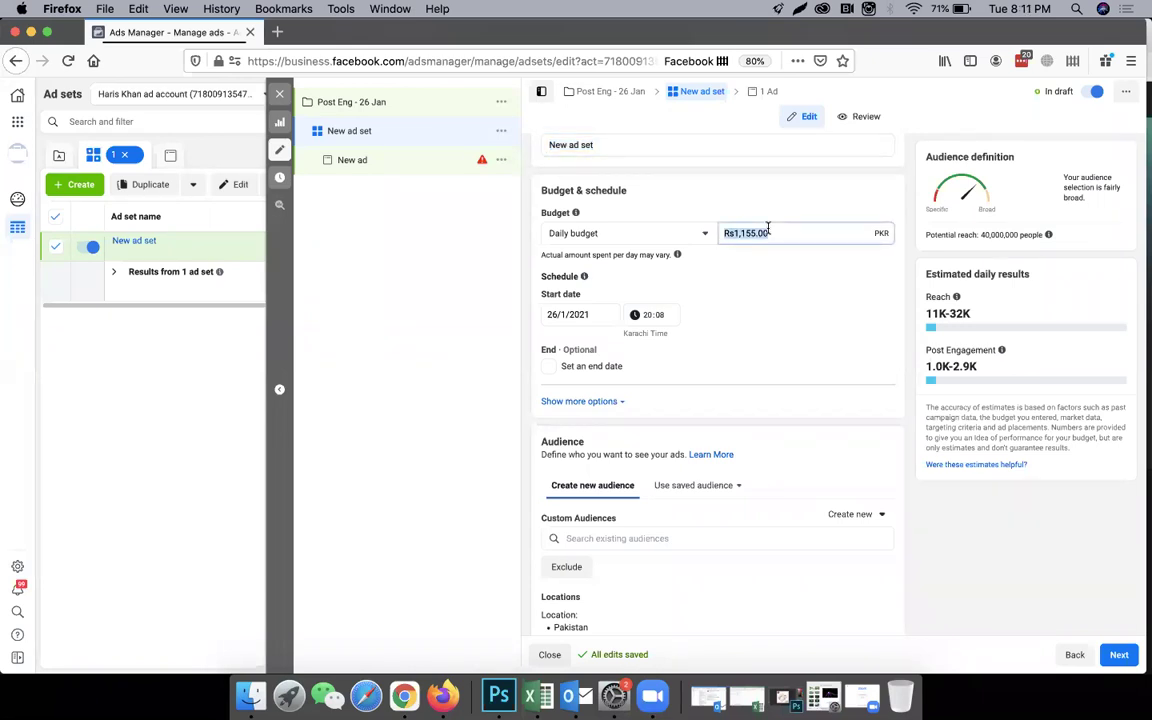
type("1200")
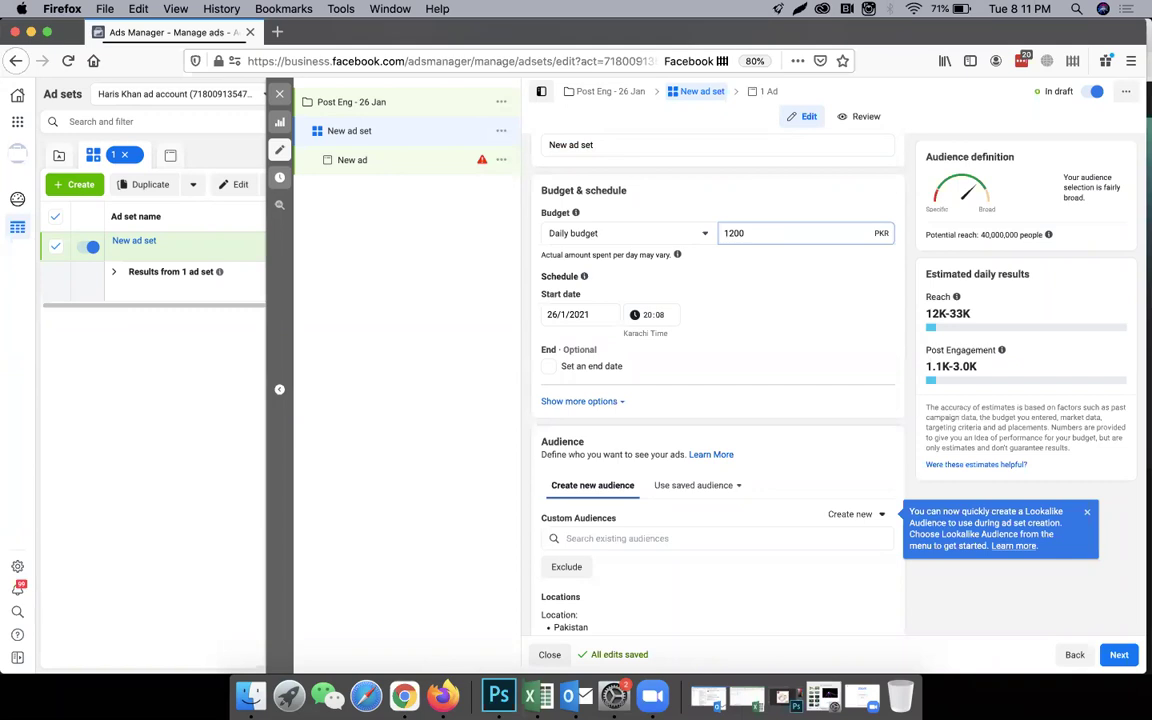
Switch the ad set's budget type to Lifetime budget
left_click(702, 236)
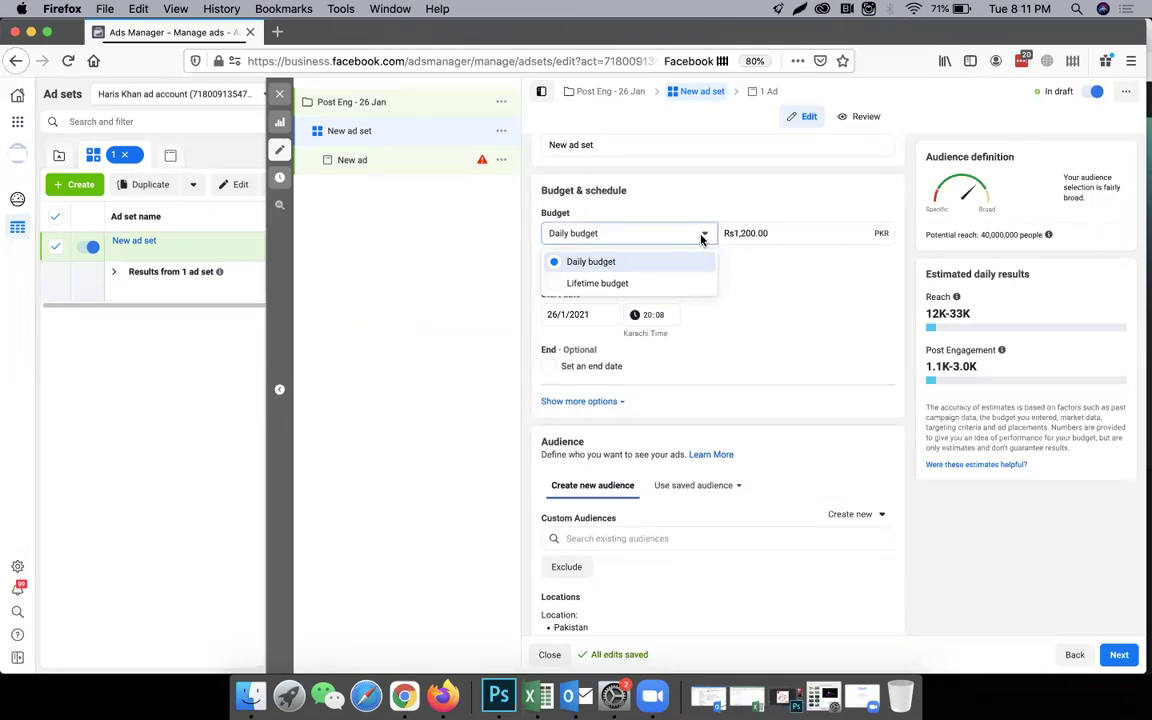
left_click(807, 226)
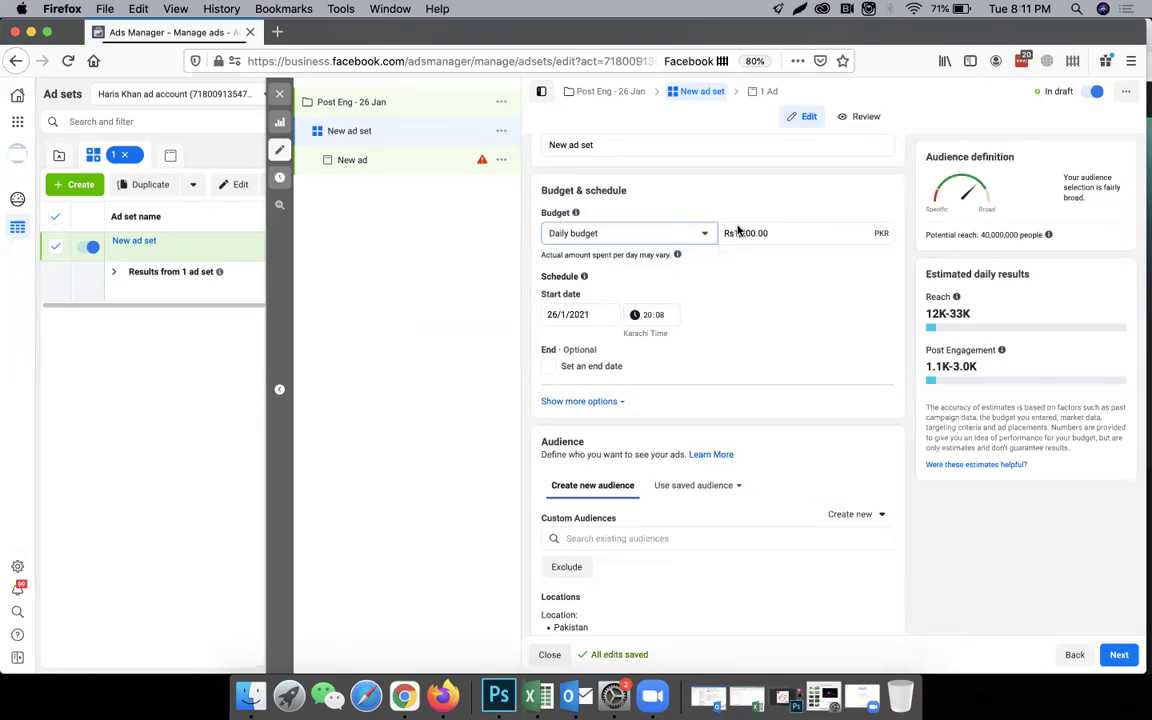
left_click(680, 237)
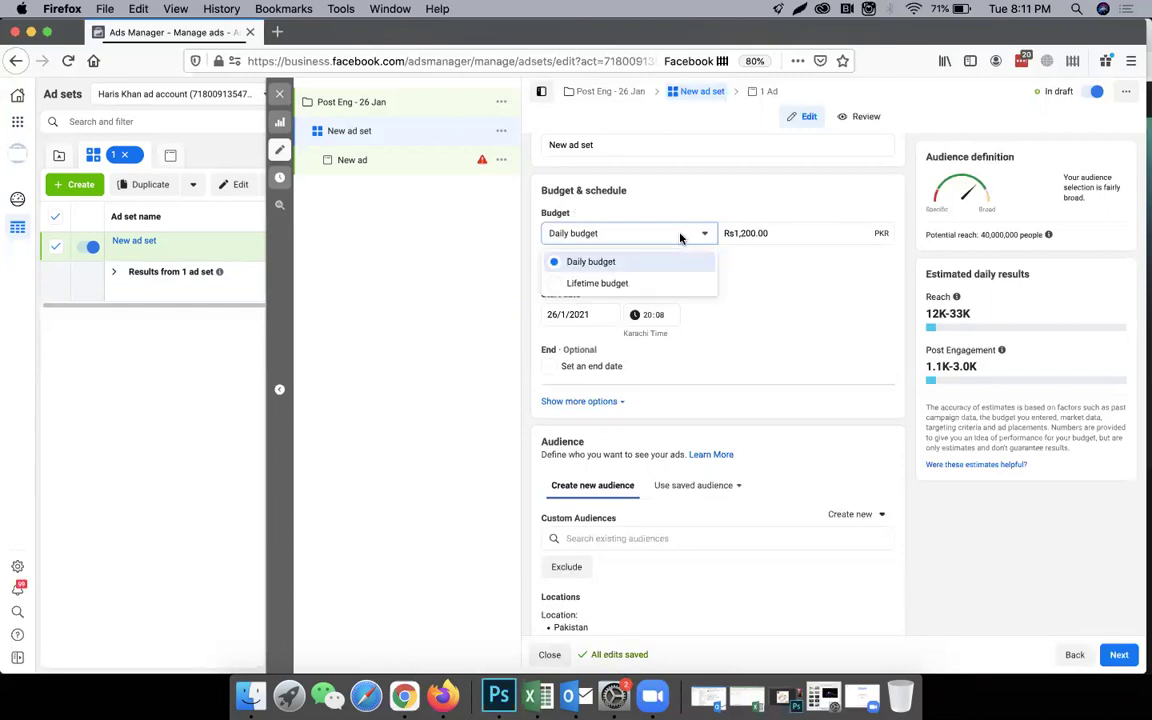
left_click(629, 284)
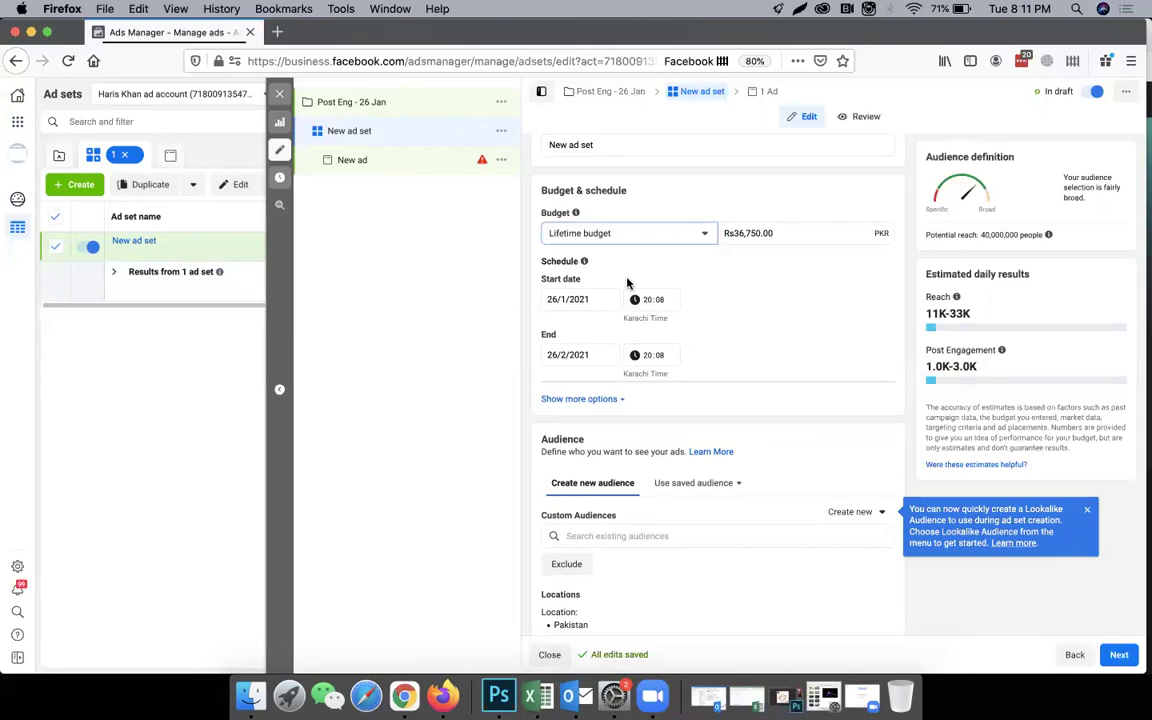
Set the ad set's schedule to start on 24/2/2021 at 00:01
left_click(598, 299)
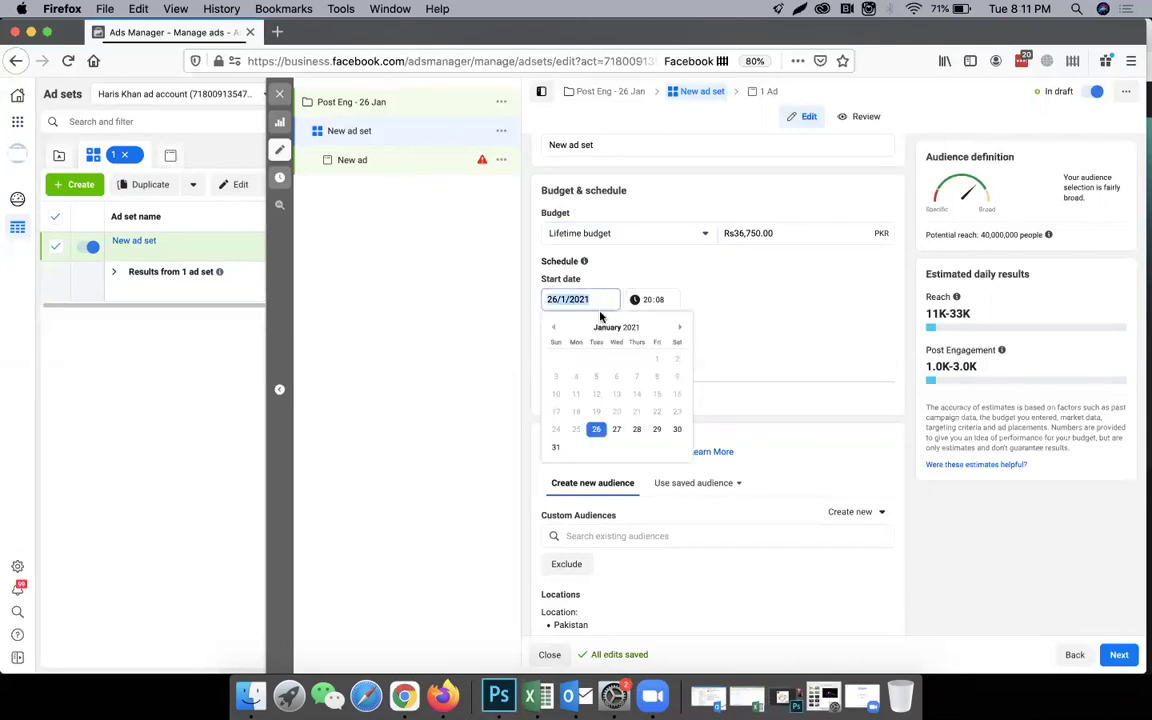
left_click(679, 328)
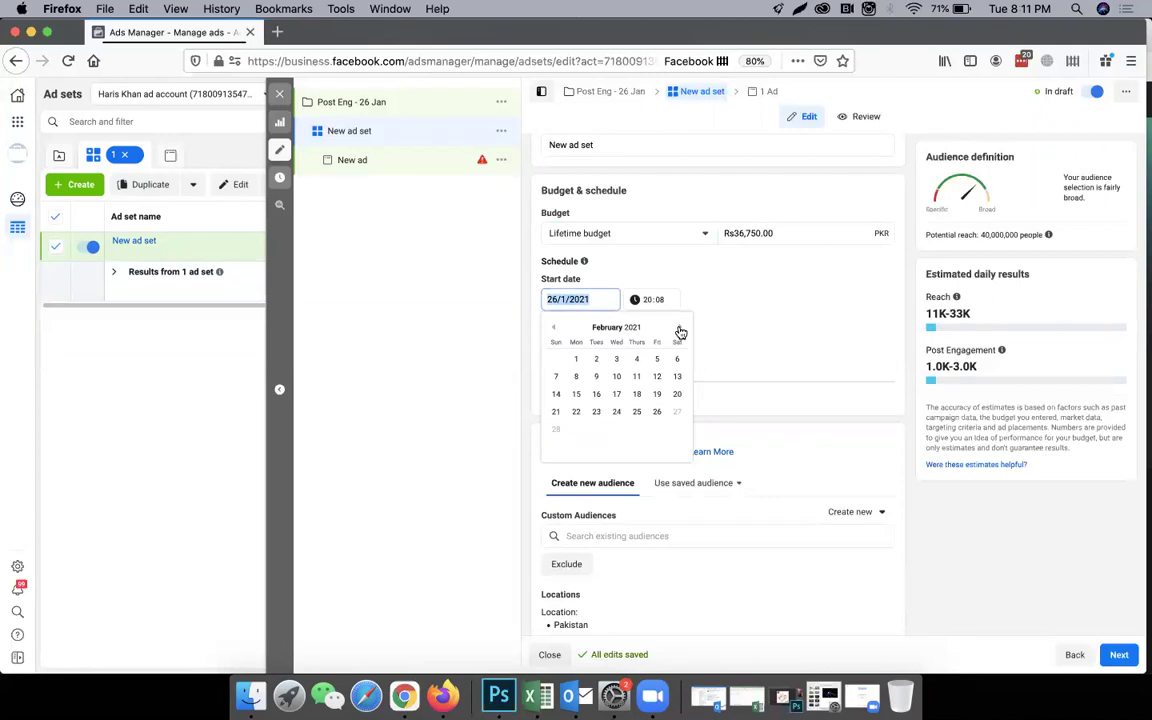
left_click(617, 412)
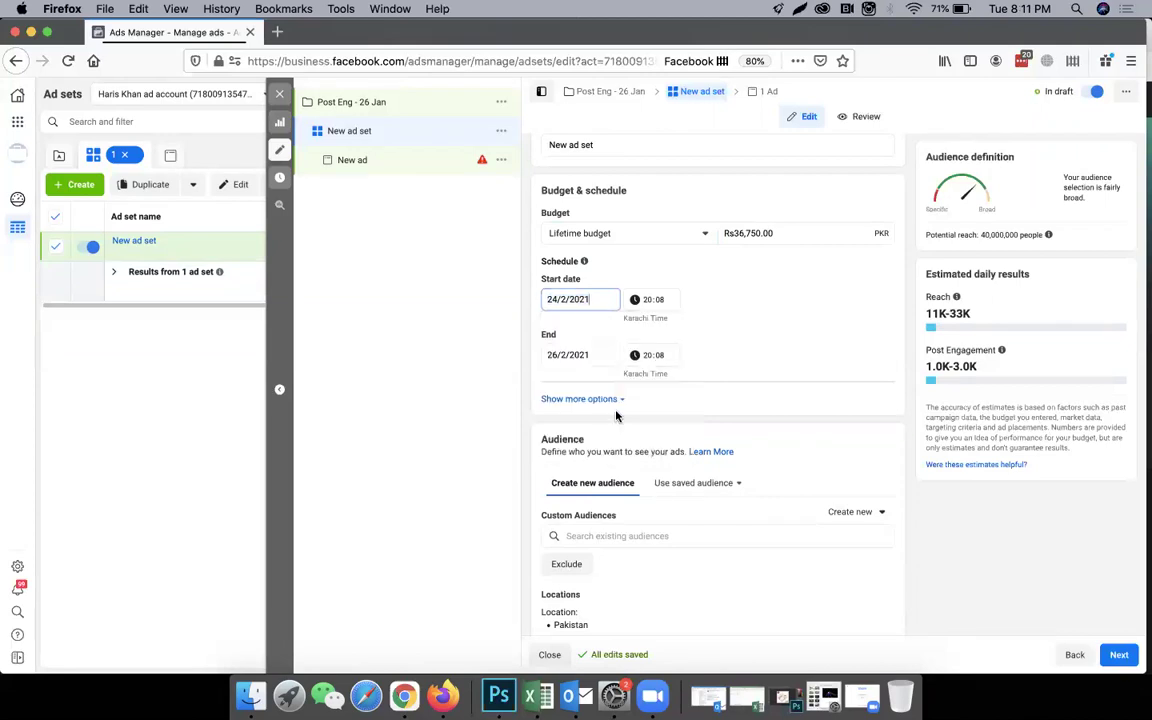
left_click(645, 301)
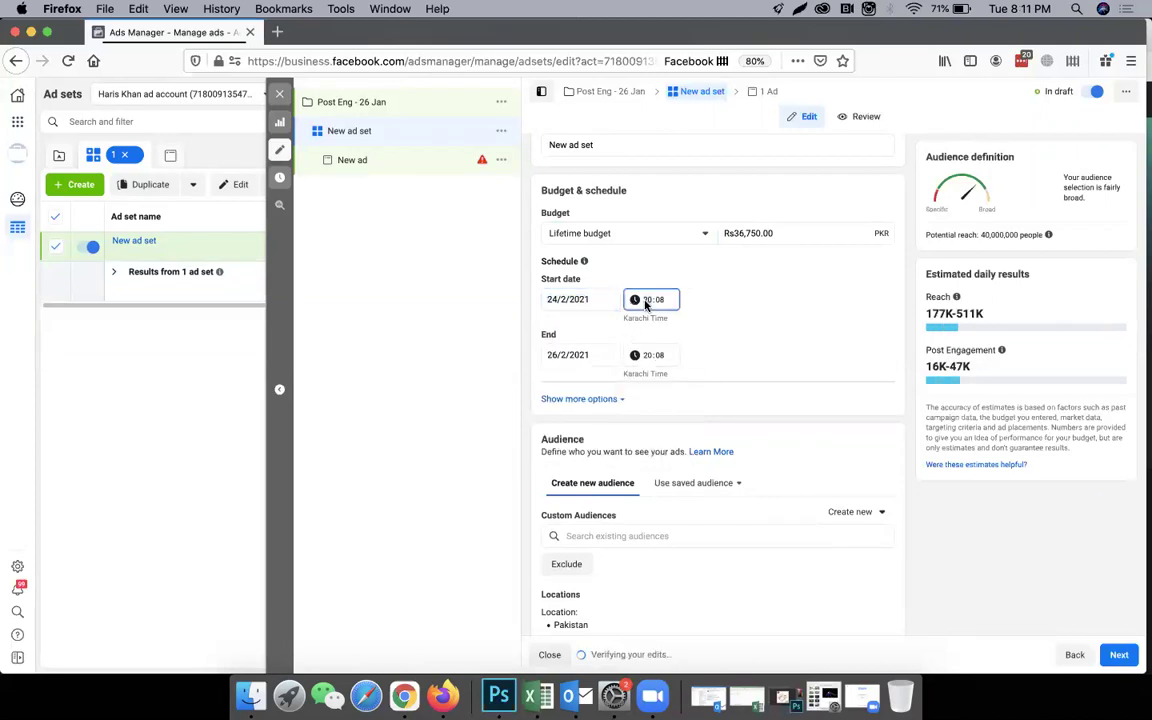
type("0")
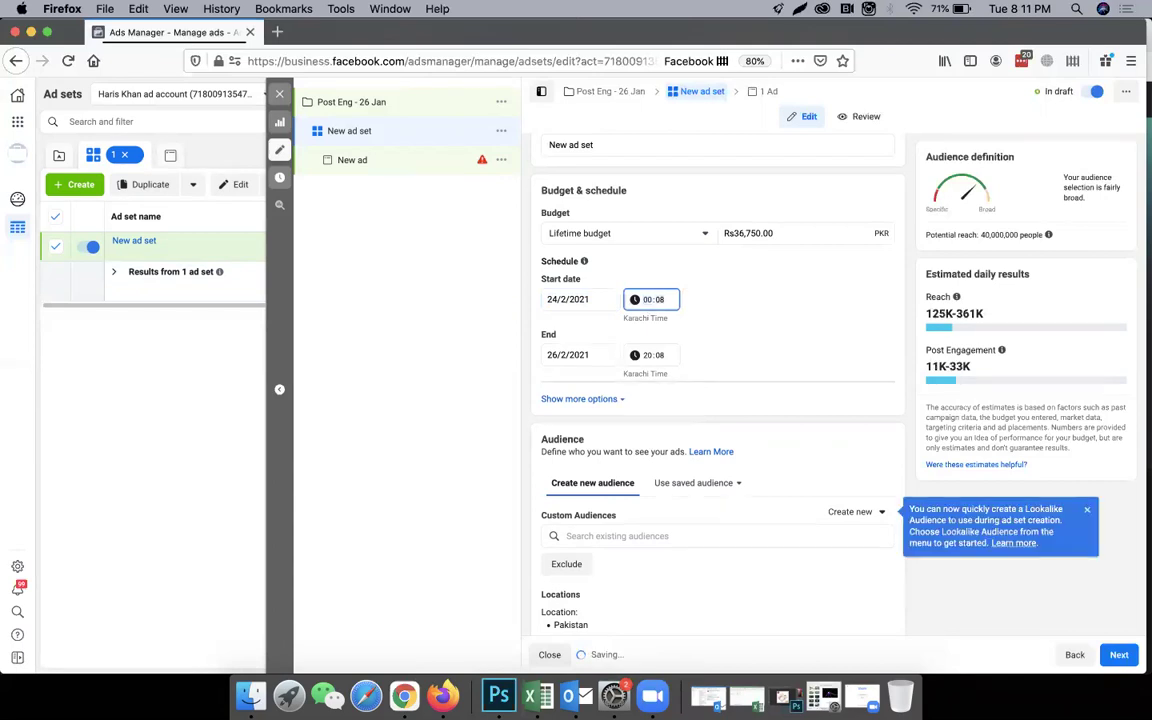
left_click(759, 309)
Set the ad set's schedule to end on 28/2/2021 at 23:59
left_click(567, 355)
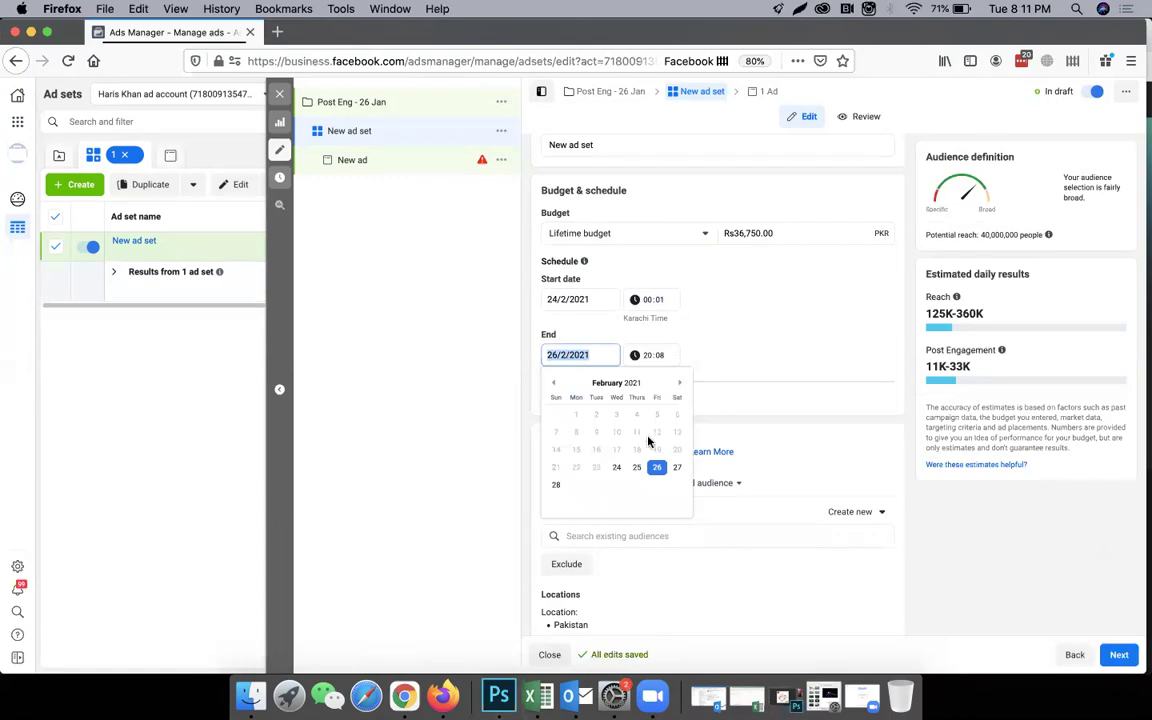
left_click(557, 487)
left_click(647, 362)
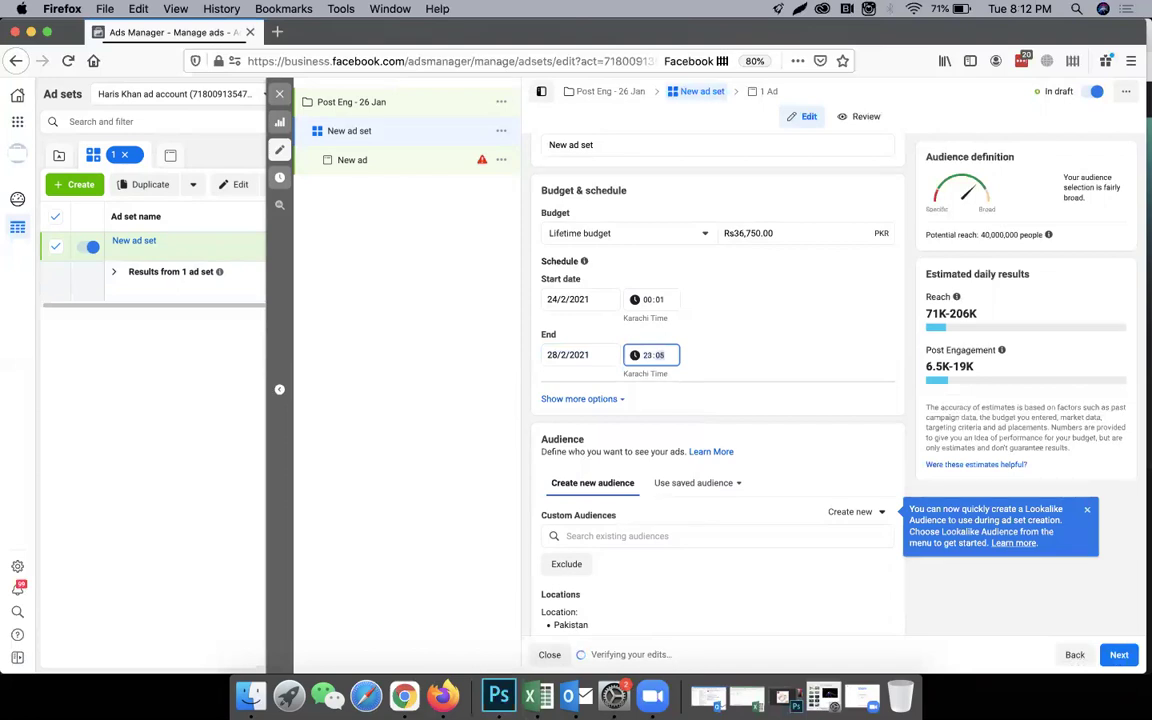
left_click(773, 320)
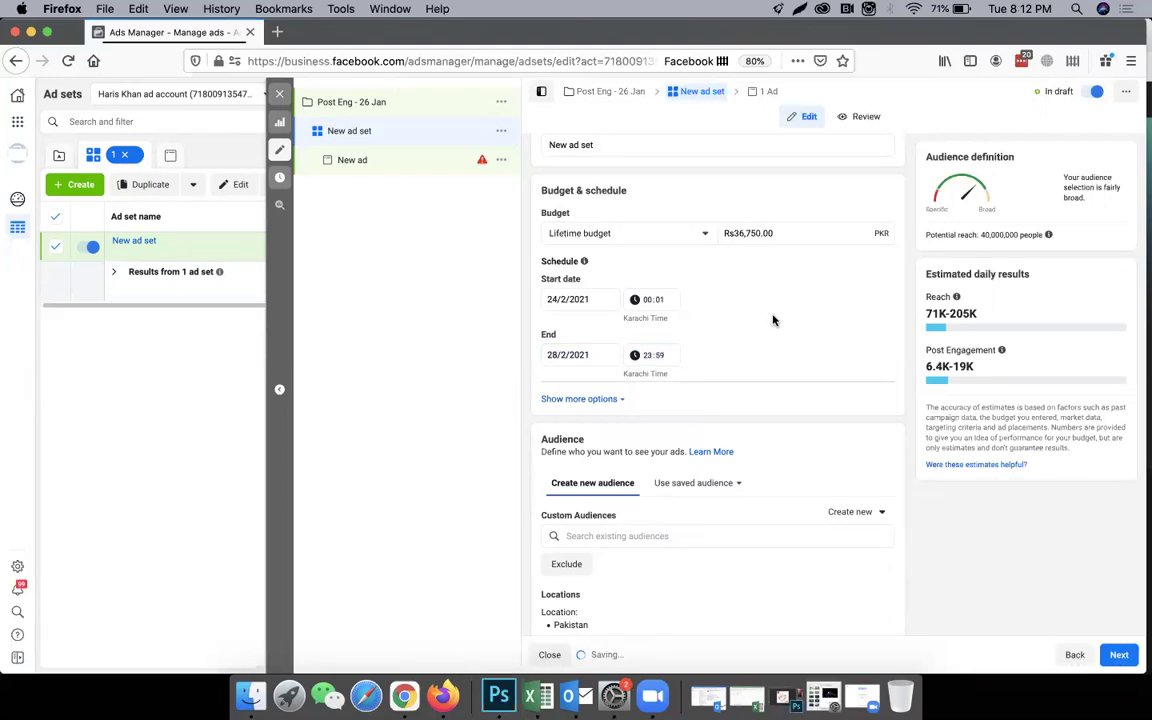
Set the ad set's lifetime budget to 5000 PKR
triple_click(776, 233)
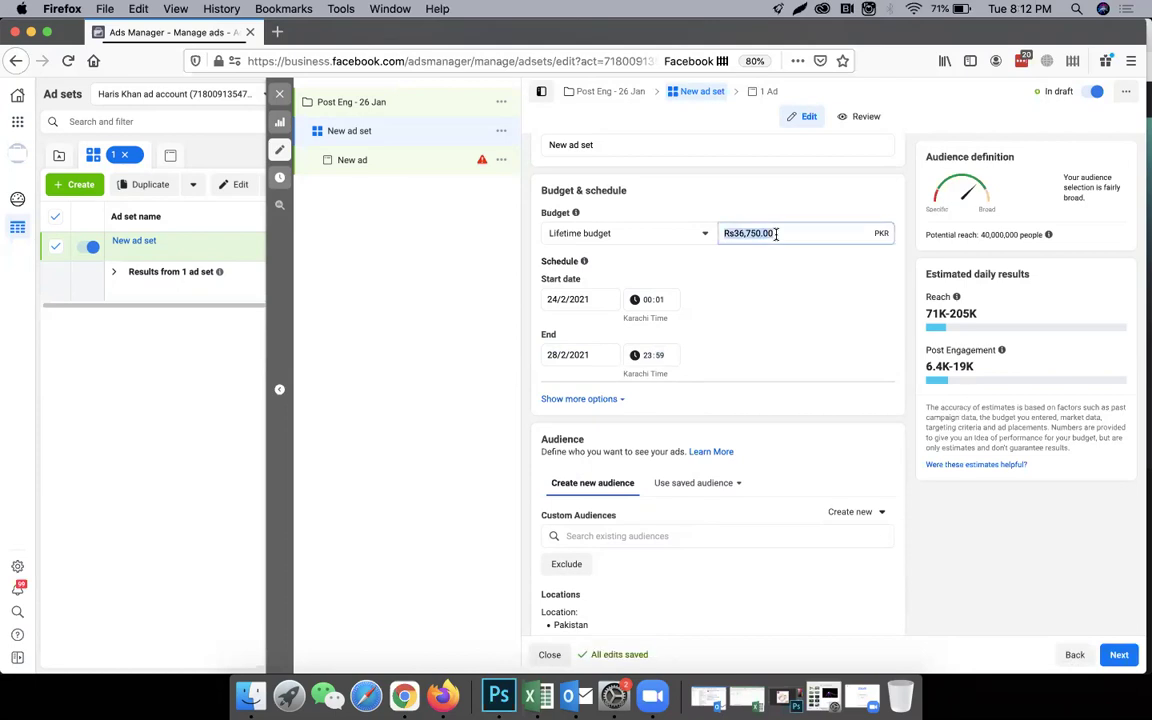
type("5,")
type("000")
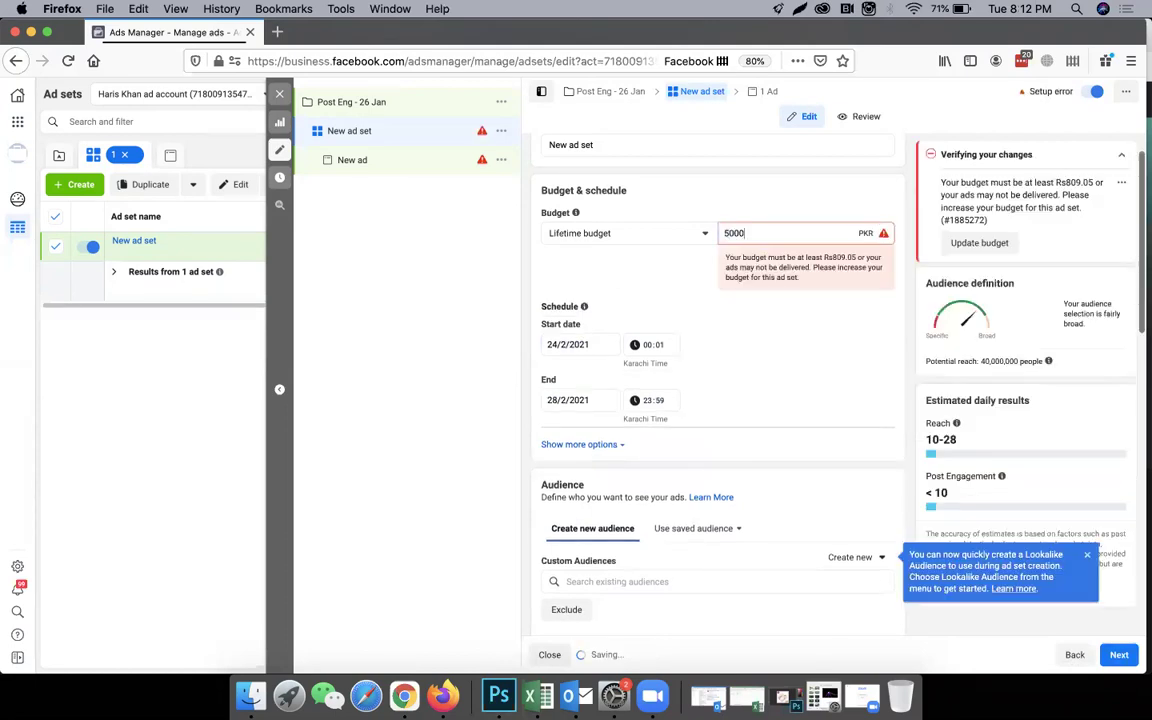
left_click(817, 341)
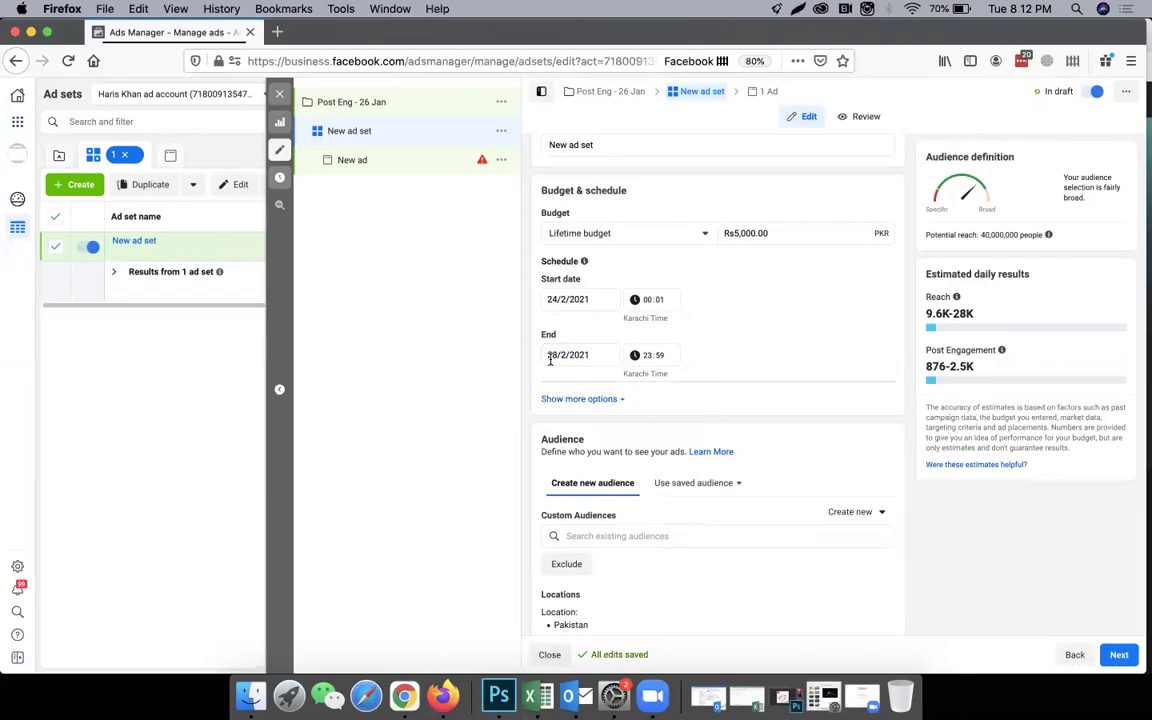
left_click(655, 356)
left_click(761, 233)
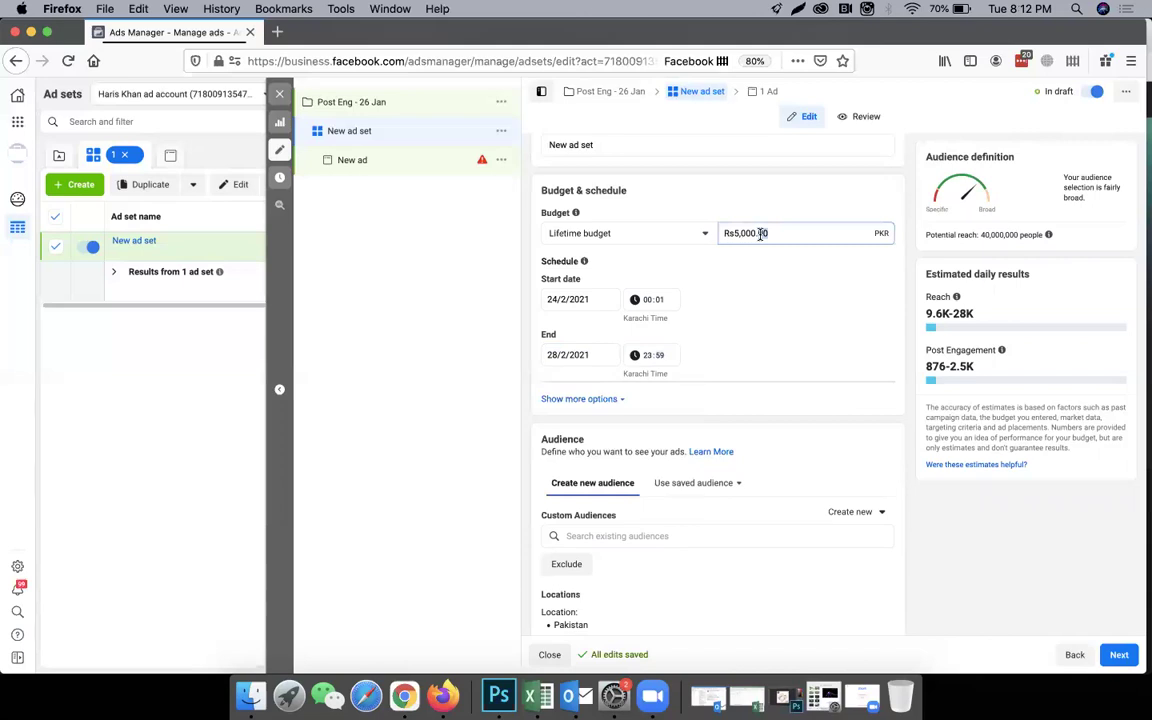
double_click(761, 233)
Change the ad set's end date to 4/3/2021 and its end time to 04:07
left_click(584, 356)
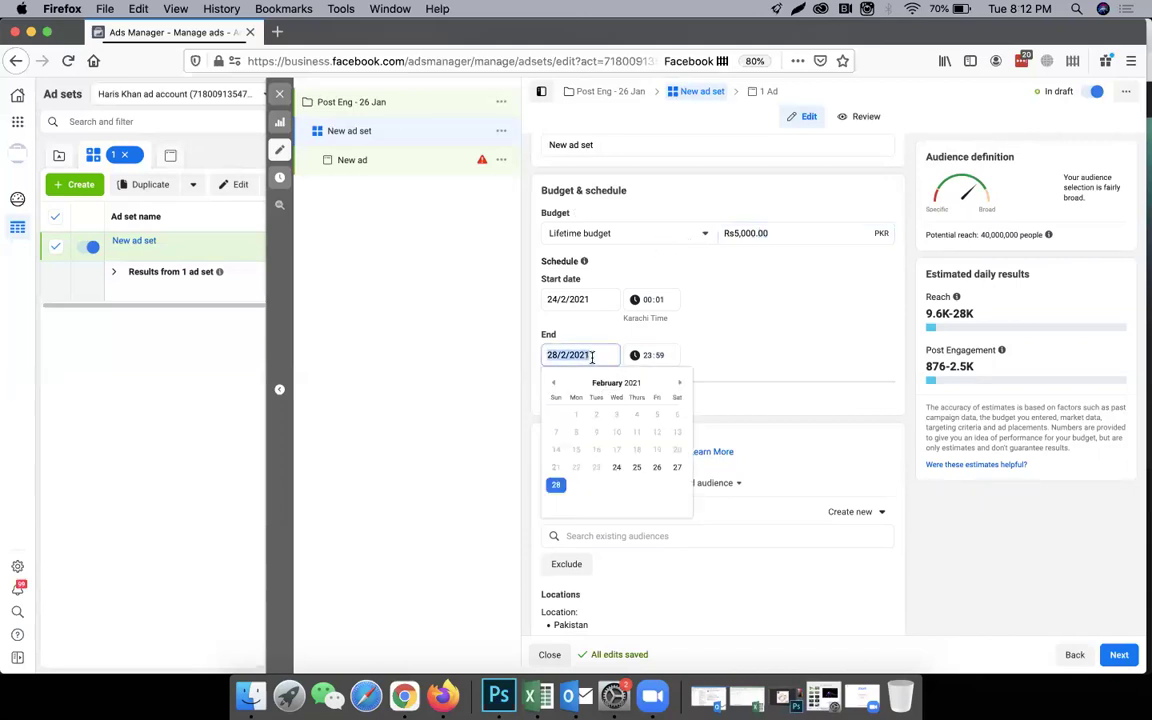
left_click(680, 386)
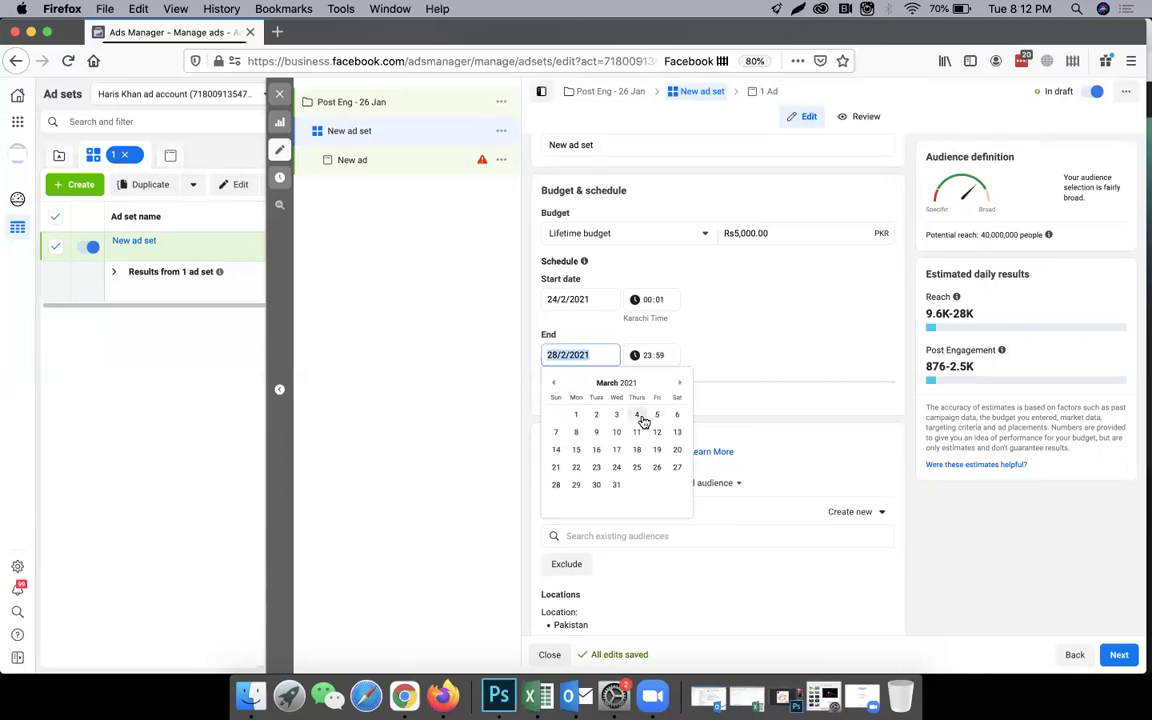
left_click(638, 416)
left_click(724, 351)
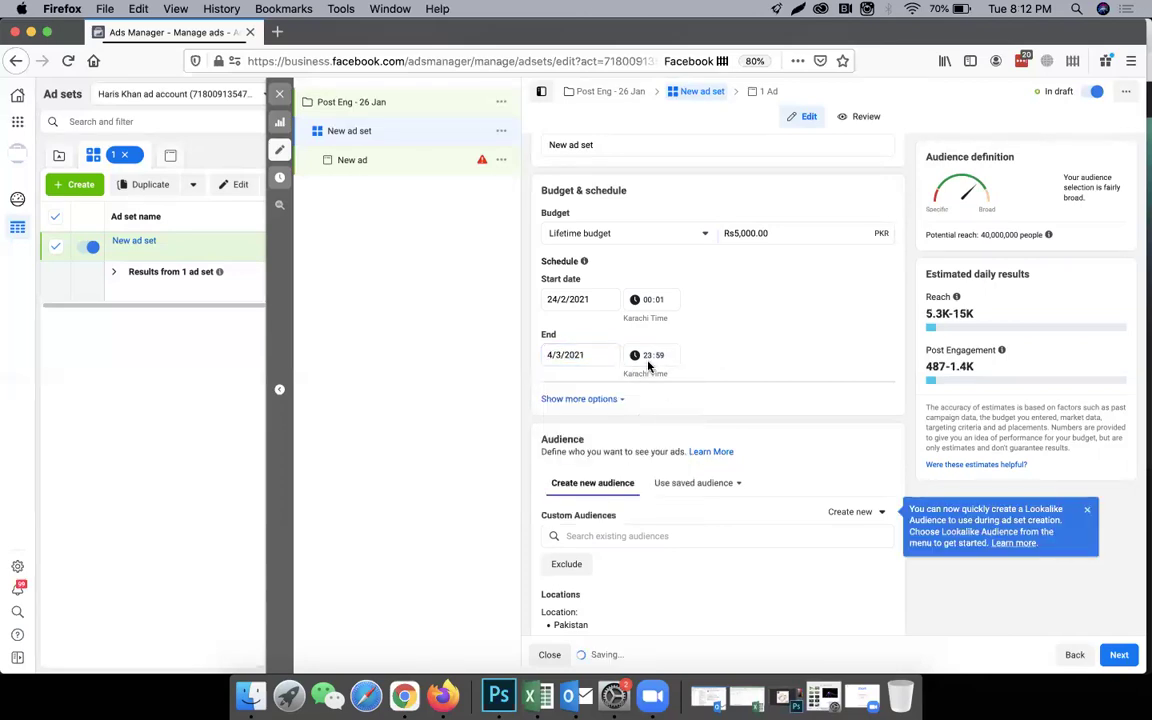
left_click(649, 356)
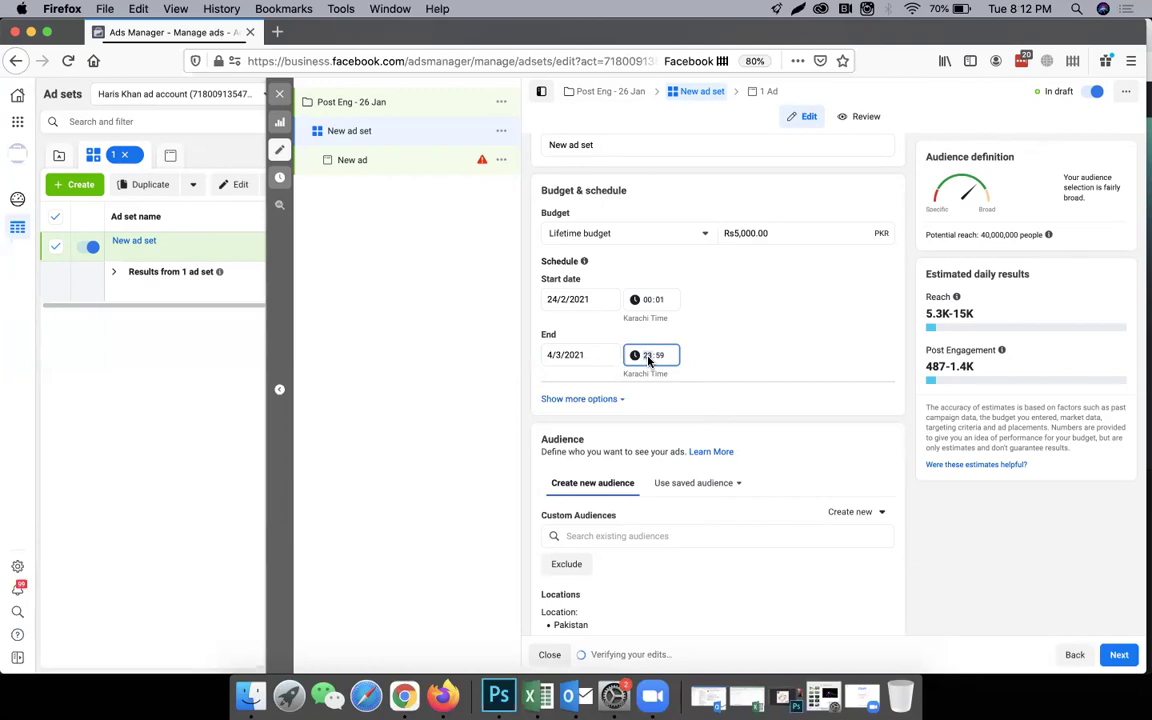
type("4:0")
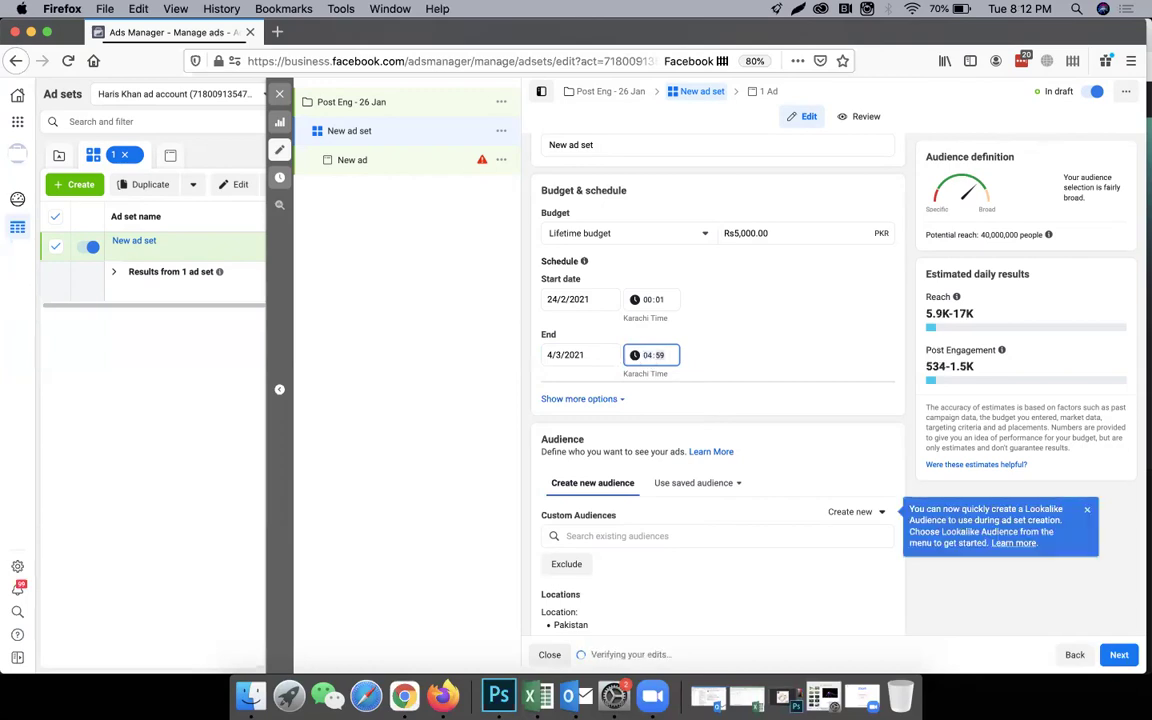
type("7")
left_click(713, 350)
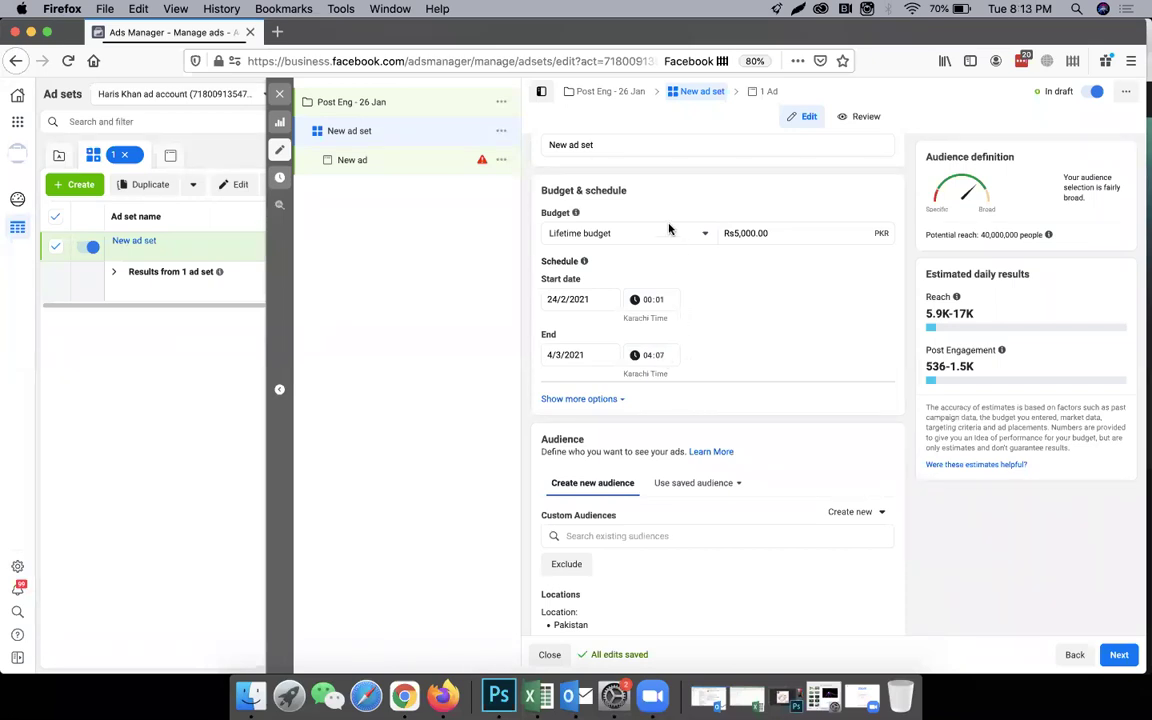
Switch the ad set back to a daily budget and set the amount to 500 PKR
left_click(698, 235)
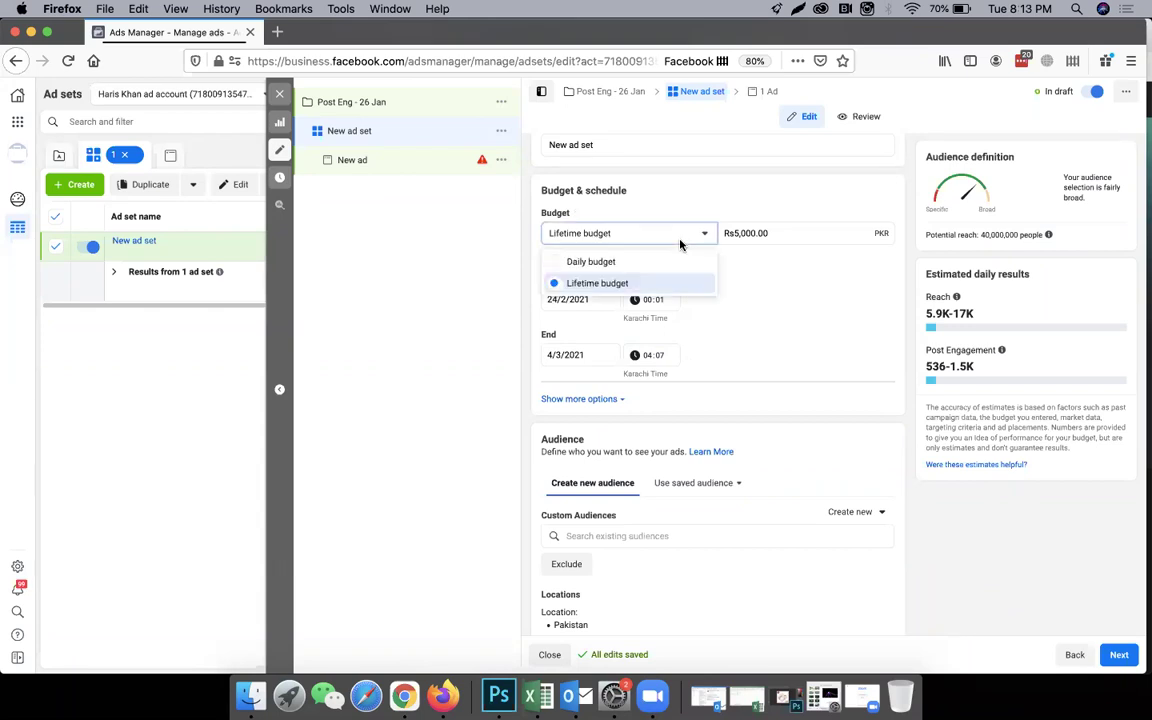
left_click(644, 263)
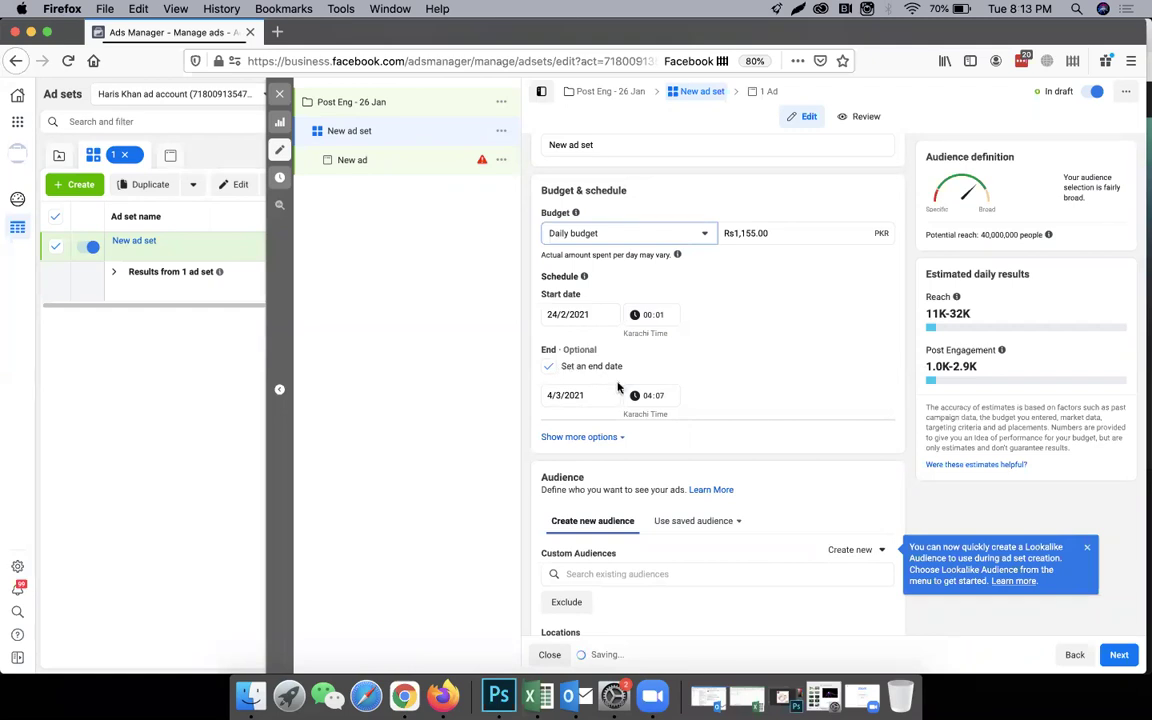
left_click(652, 397)
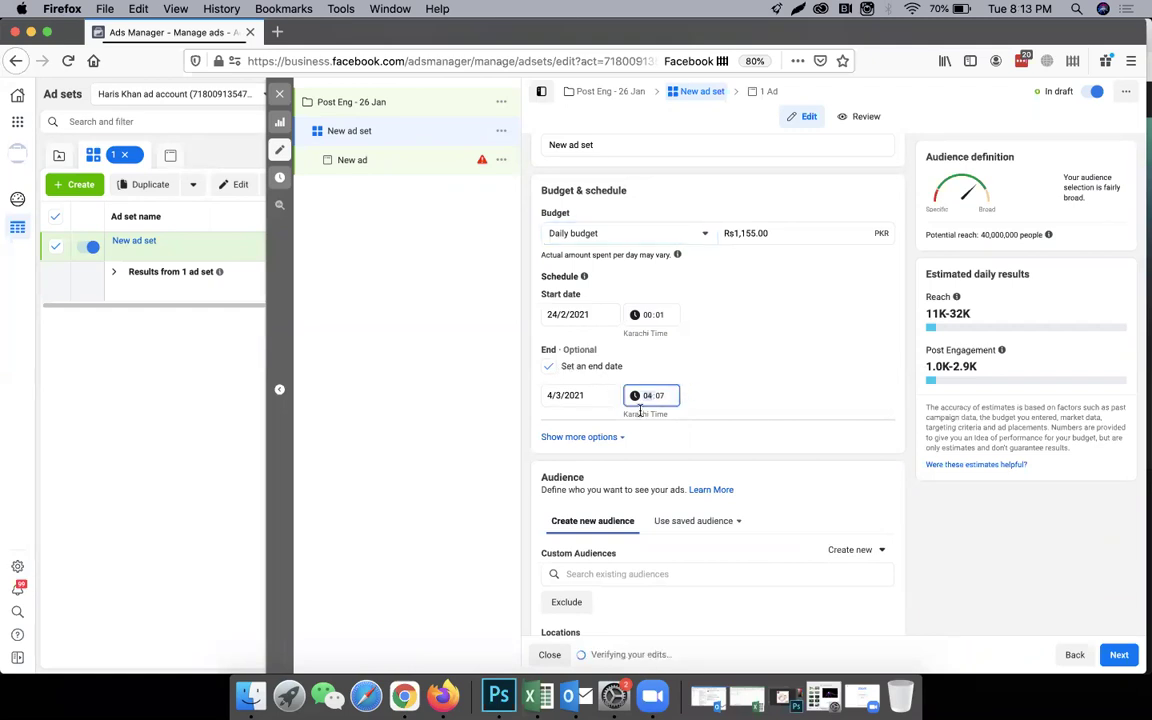
left_click(769, 232)
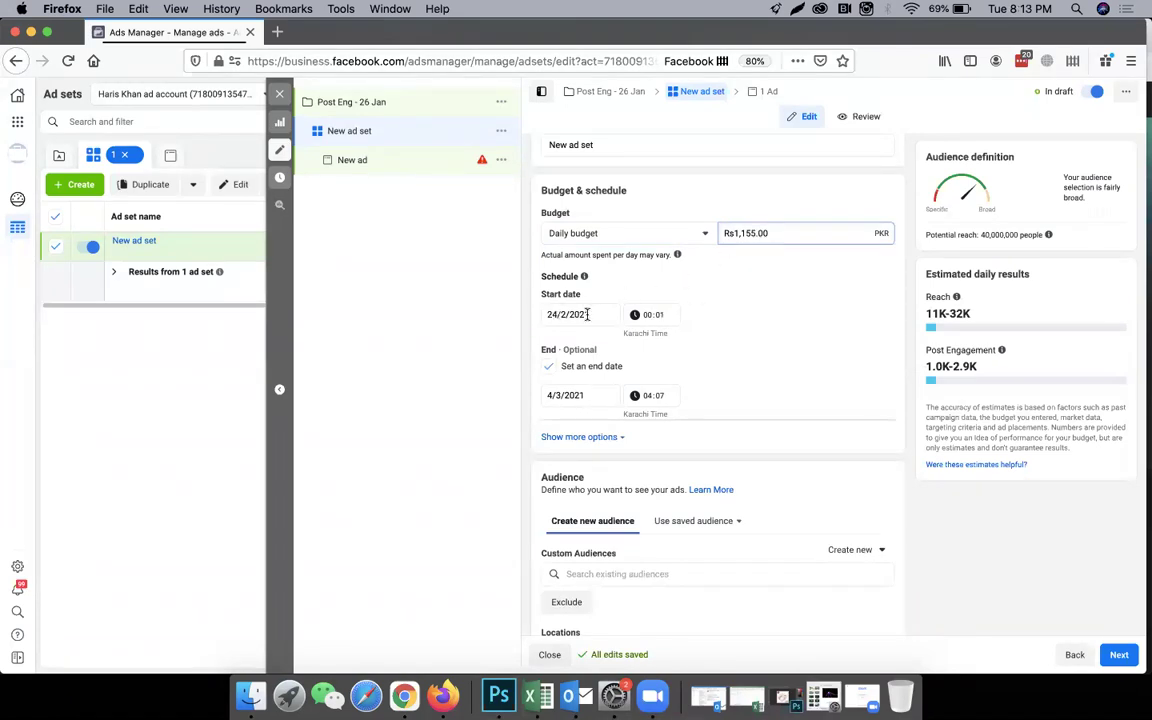
double_click(755, 233)
type("2")
key("BackSpace")
type("500")
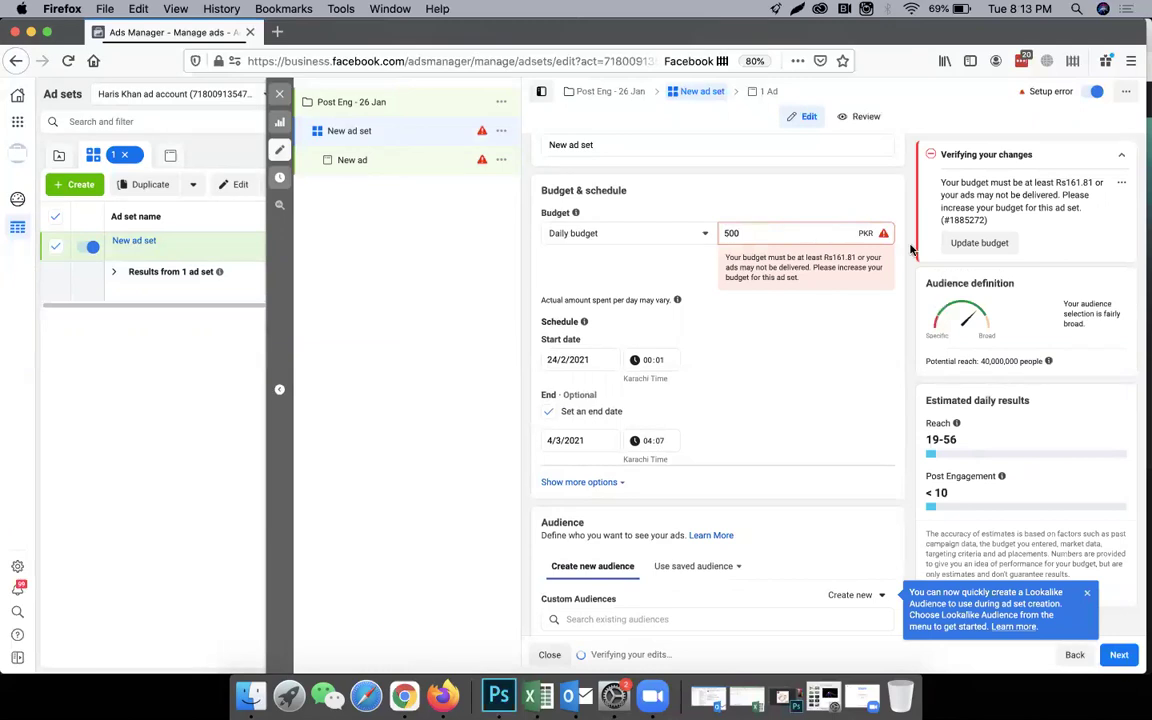
left_click(748, 290)
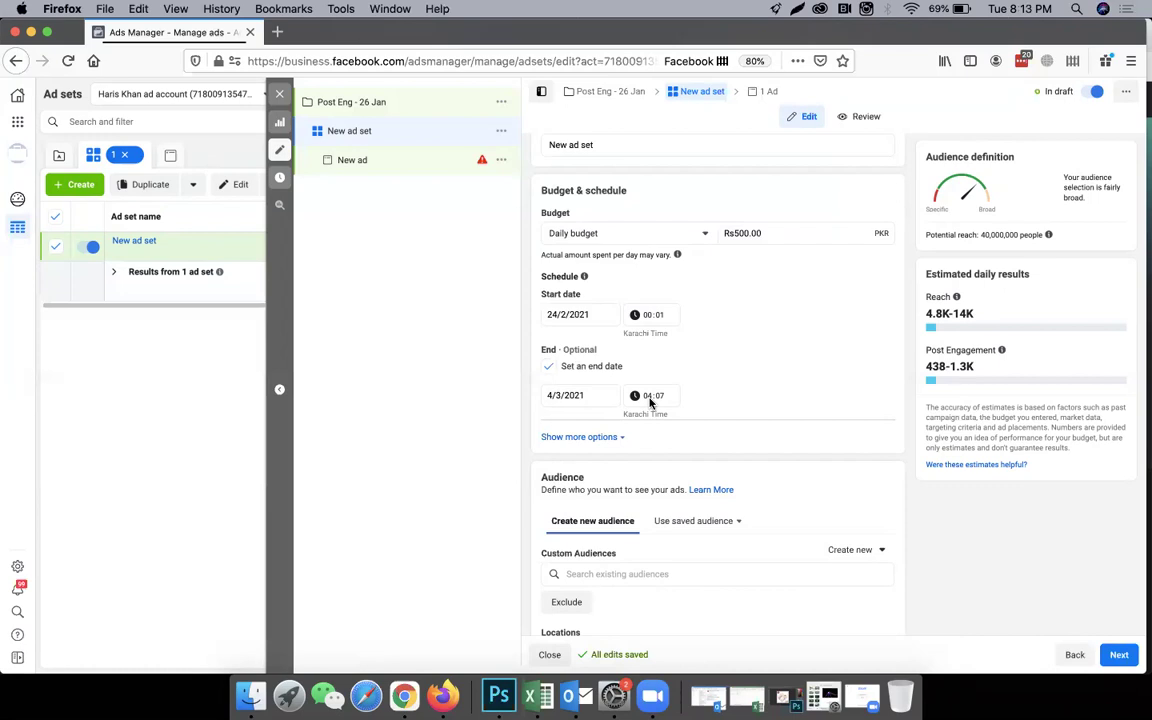
left_click(660, 238)
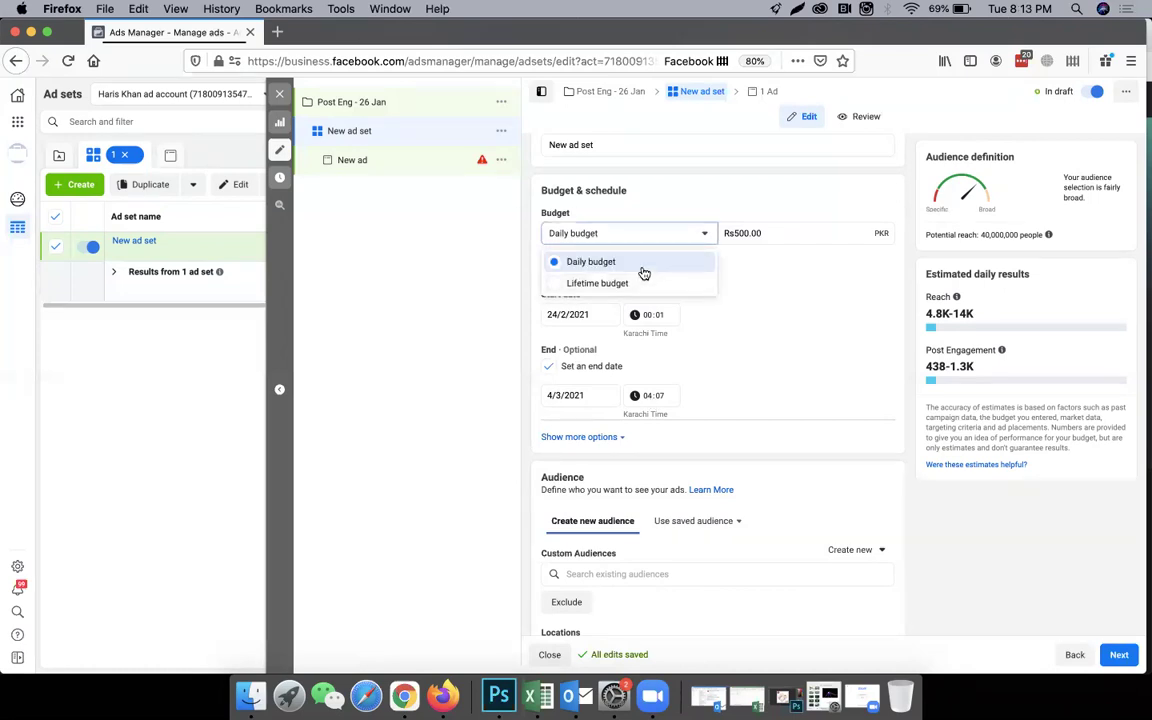
left_click(795, 333)
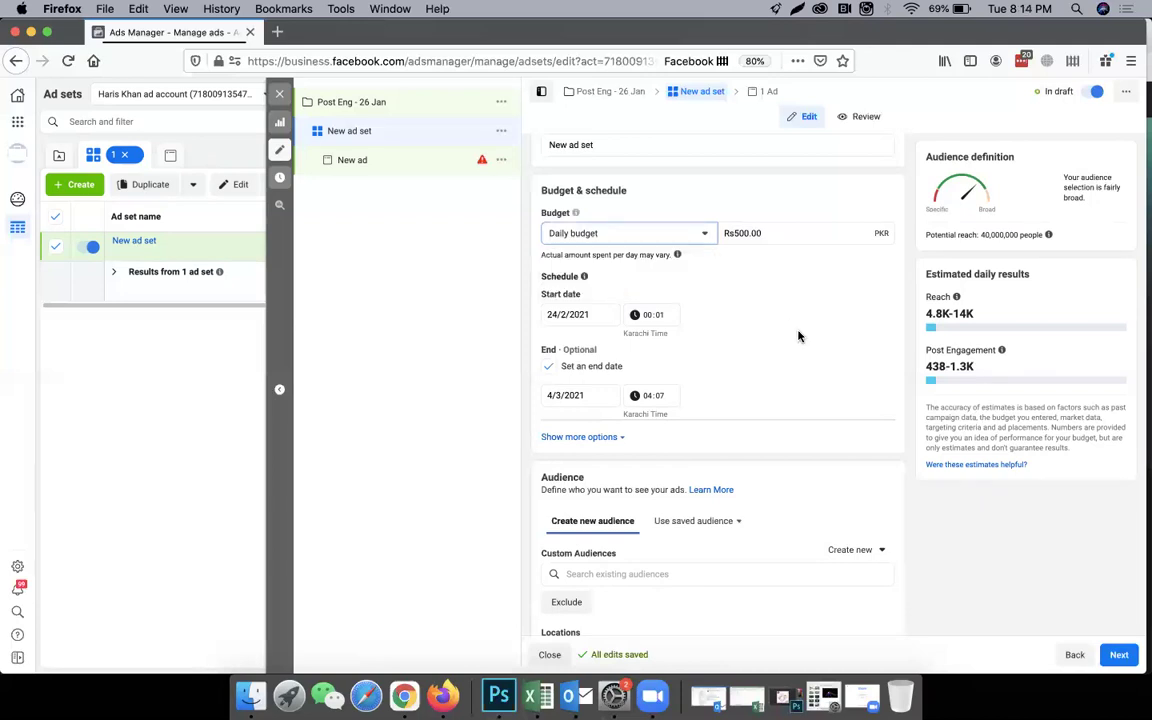
left_click(575, 395)
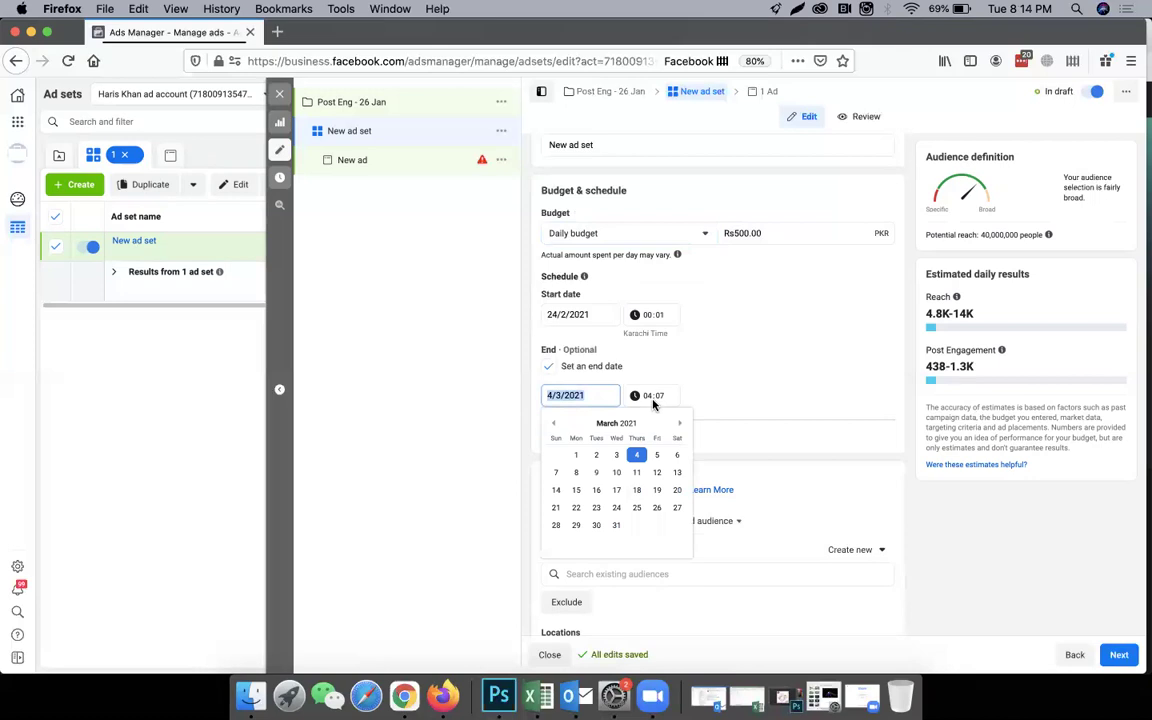
left_click(652, 404)
left_click(772, 231)
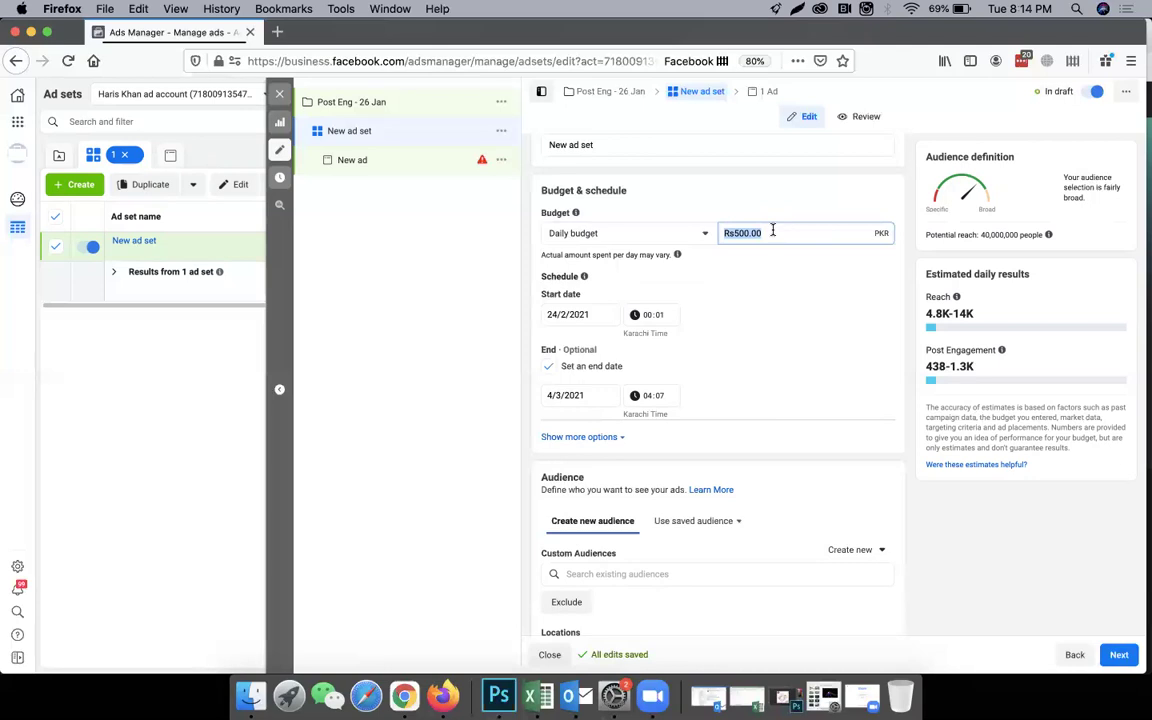
left_click(648, 234)
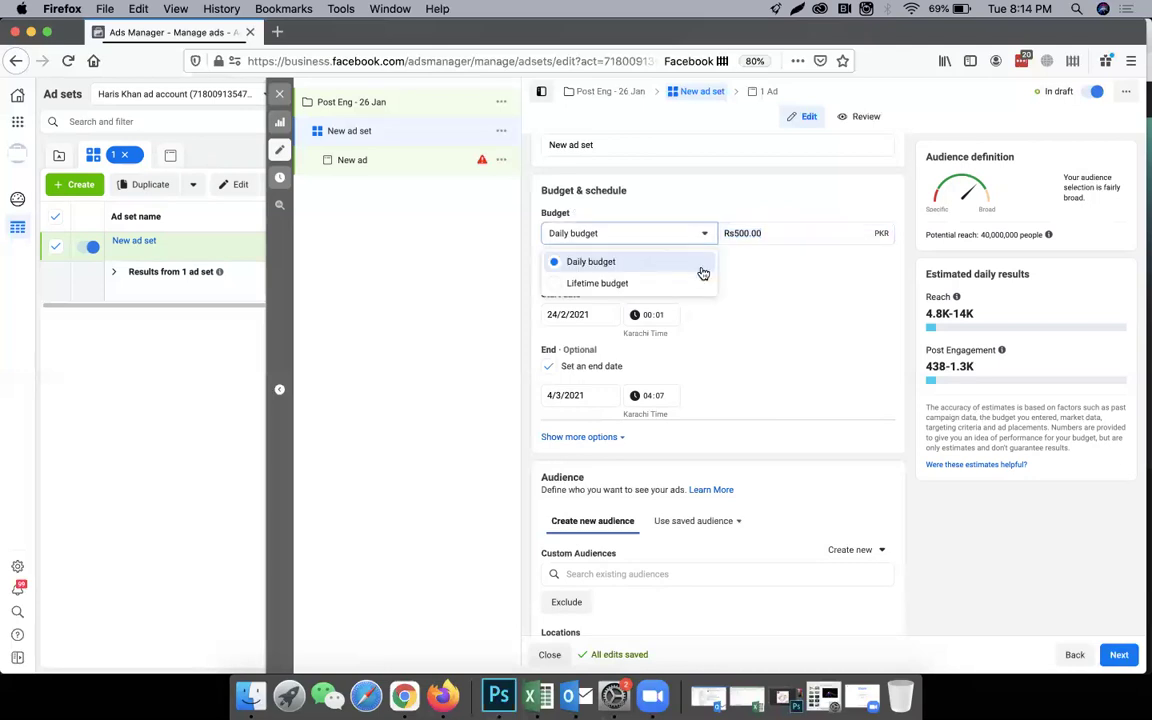
left_click(776, 343)
Remove the optional end date from the ad set's schedule
left_click(571, 366)
scroll(787, 328, "down", 1)
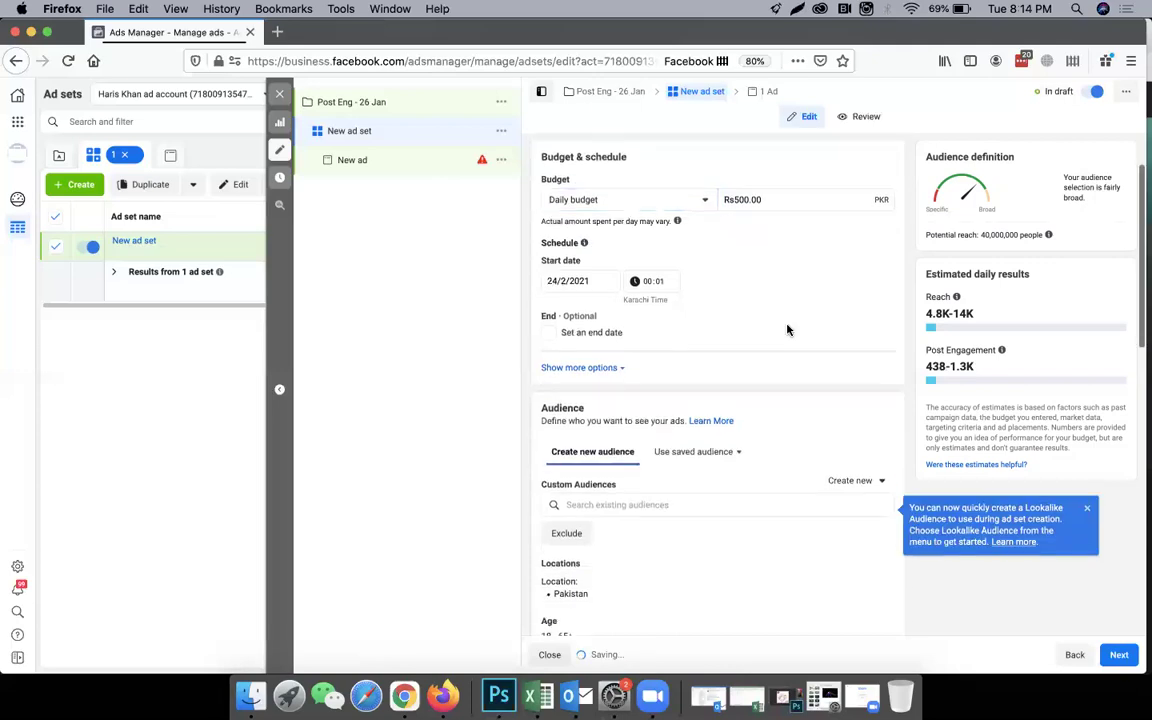
Examine the ad set's Audience settings, including the saved audience choices and the explanation for Locations
scroll(787, 330, "down", 3)
scroll(787, 330, "down", 2)
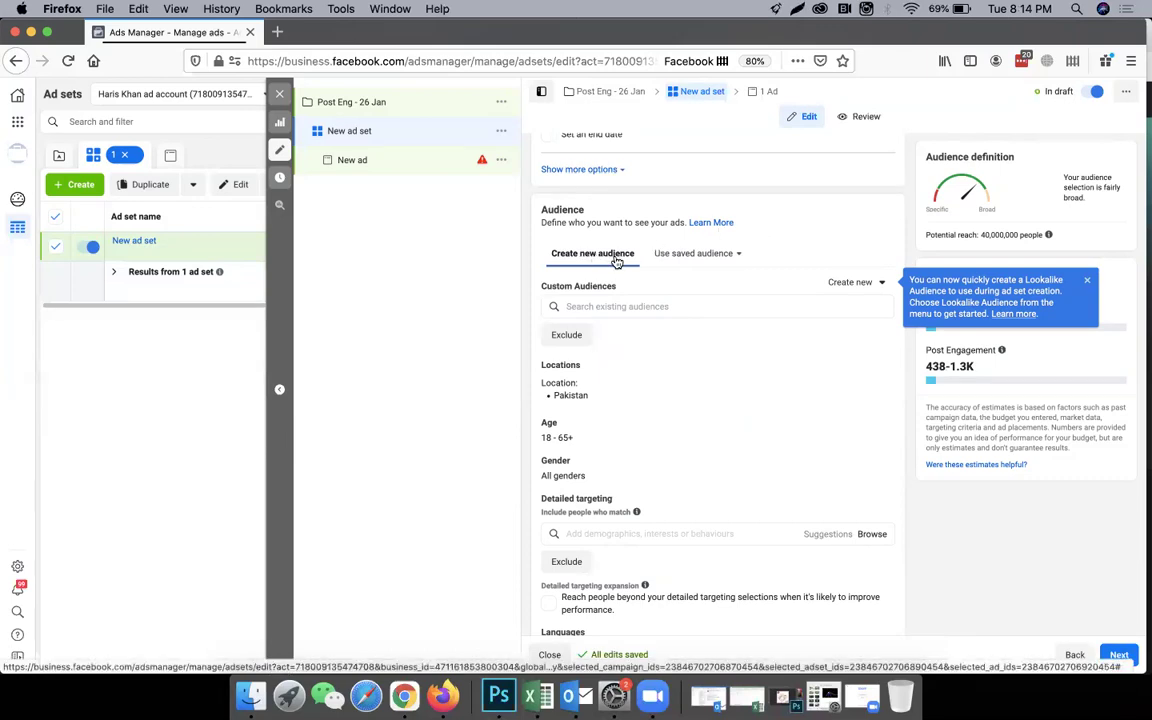
left_click(676, 258)
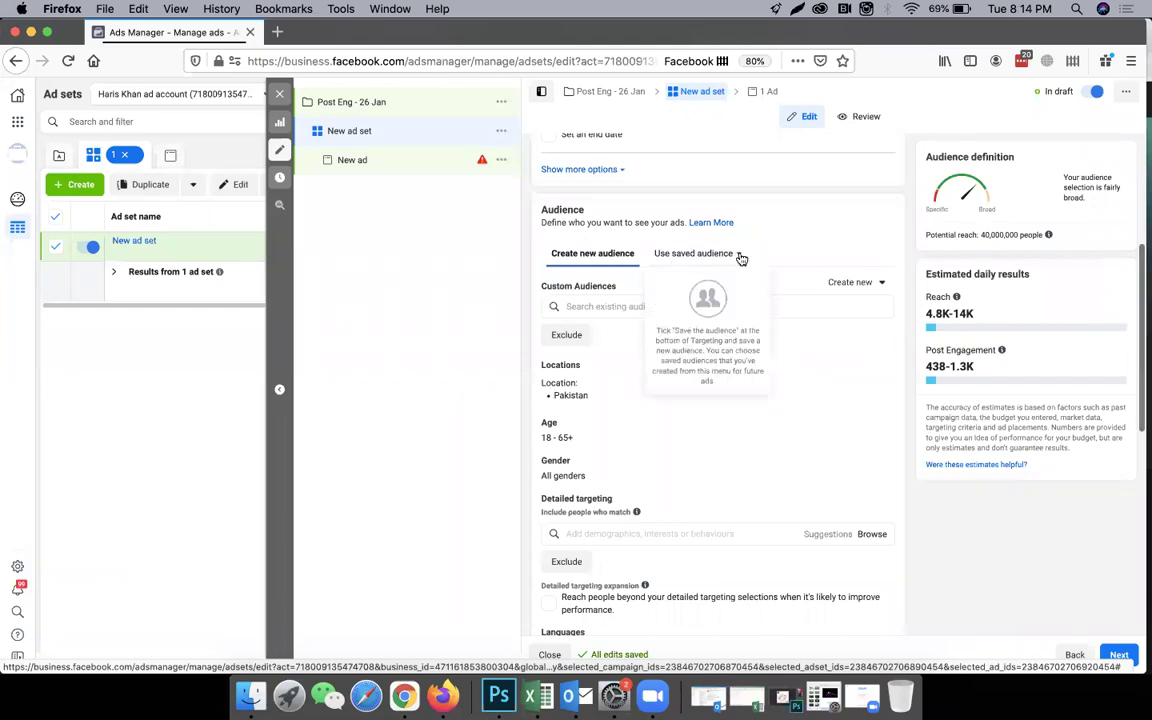
left_click(785, 236)
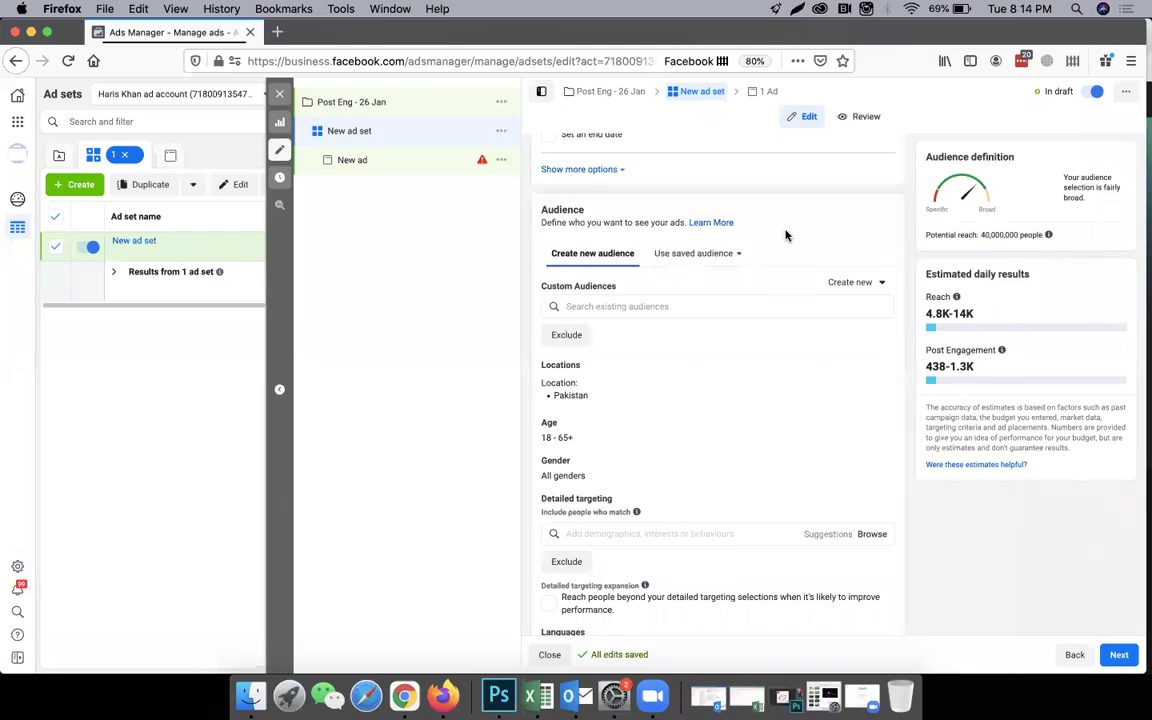
scroll(786, 236, "down", 2)
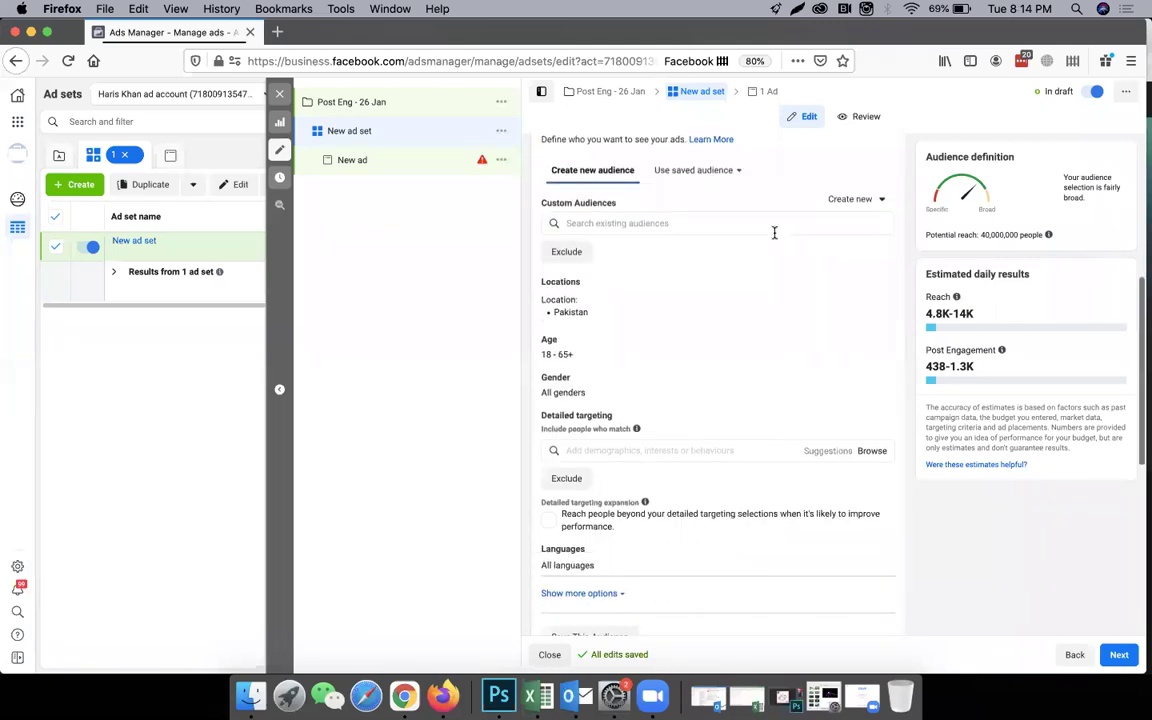
mouse_move(586, 281)
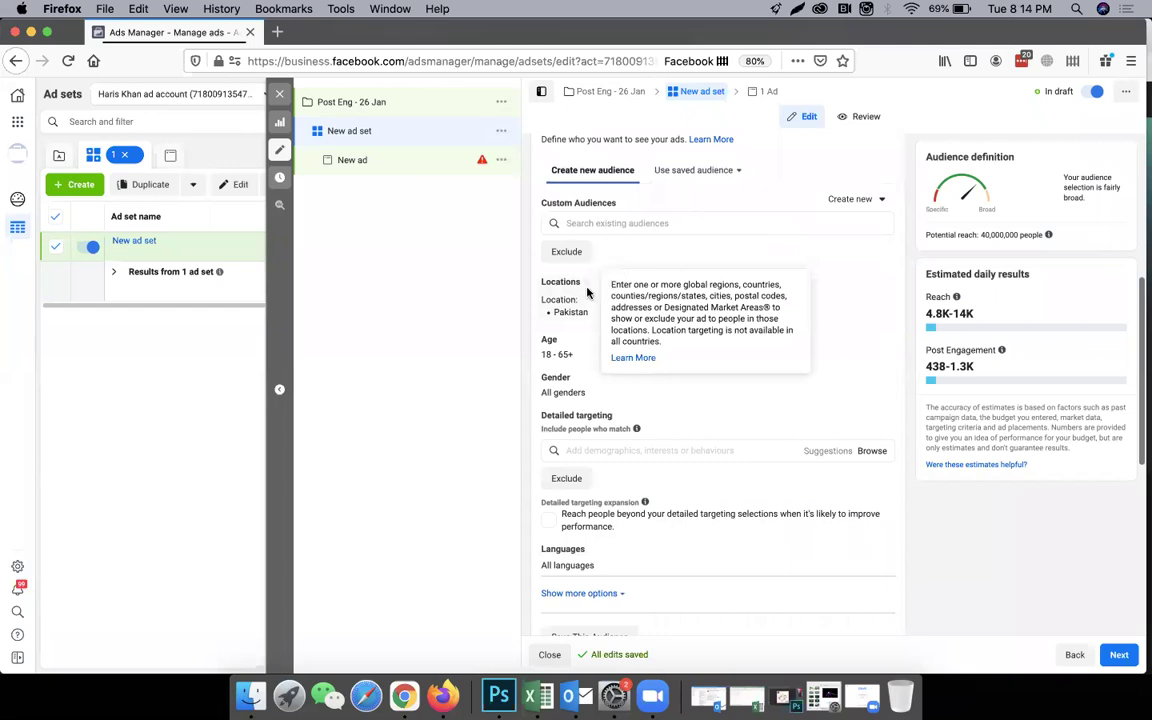
Try adding India and the United States to the ad set's targeted locations and remove both countries again
left_click(877, 287)
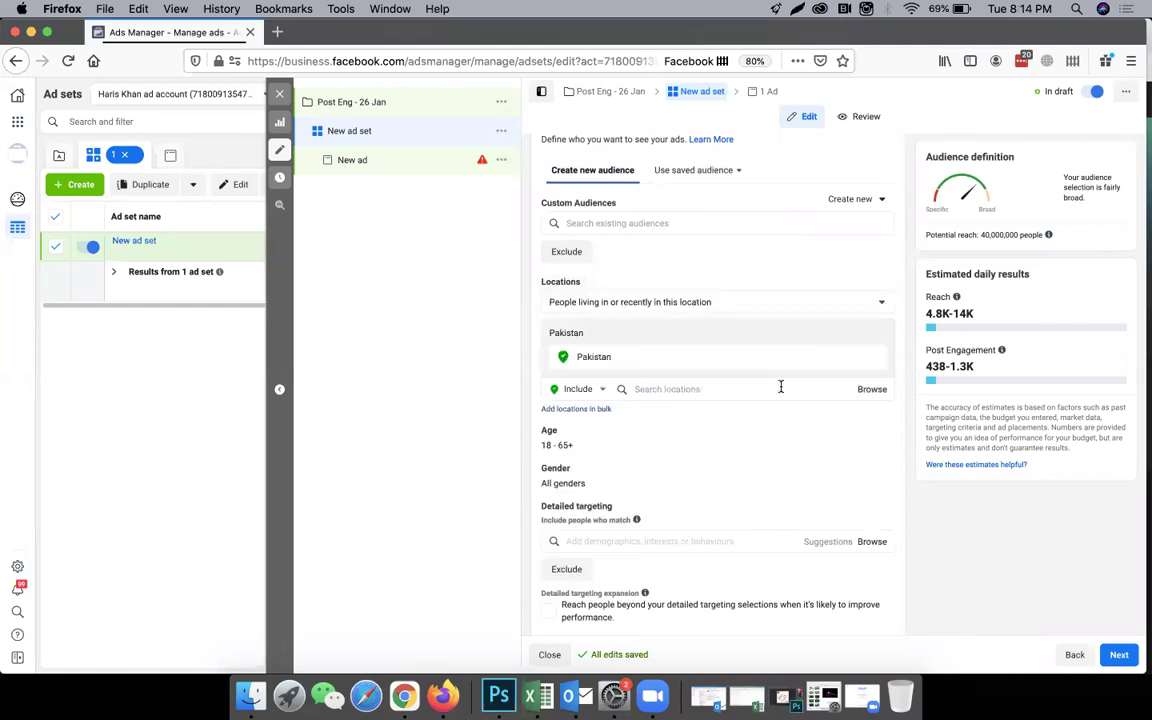
left_click(656, 388)
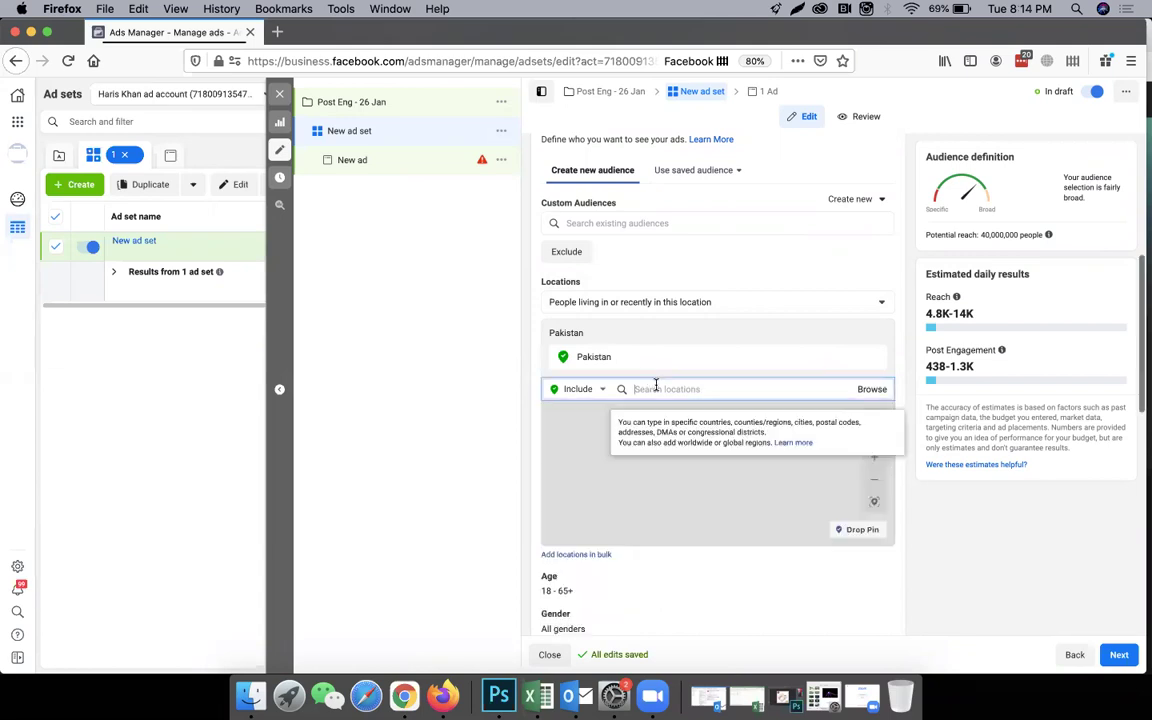
type("indi")
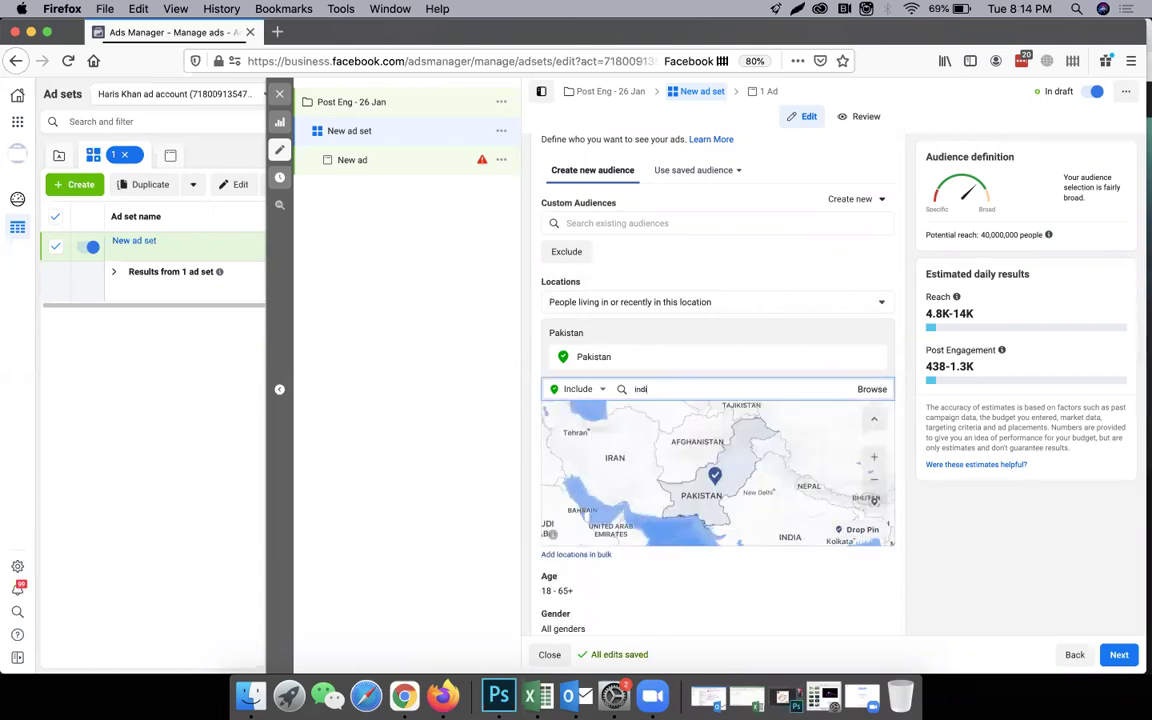
type("a")
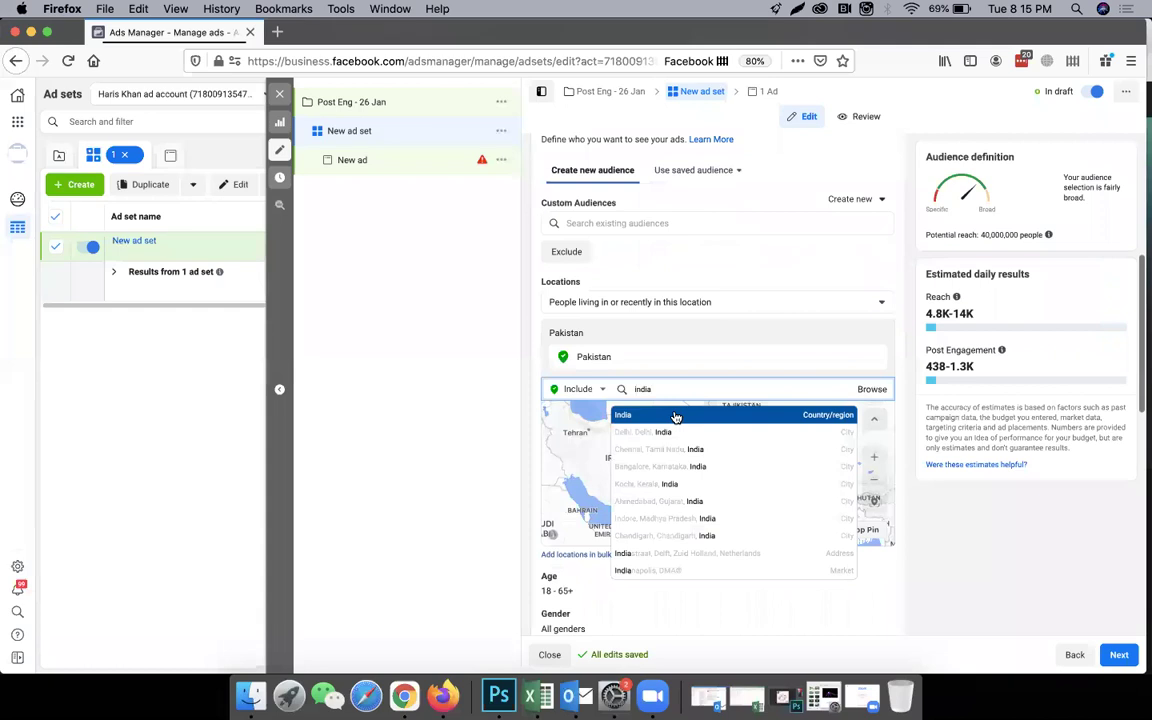
left_click(675, 415)
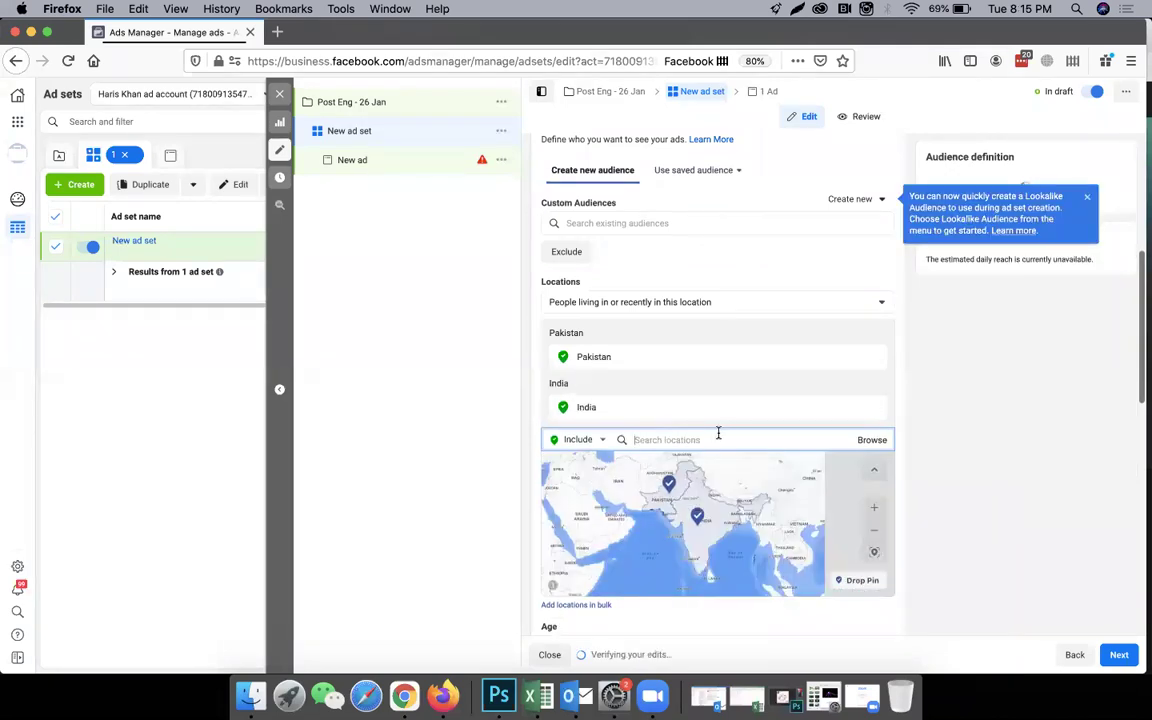
type("un")
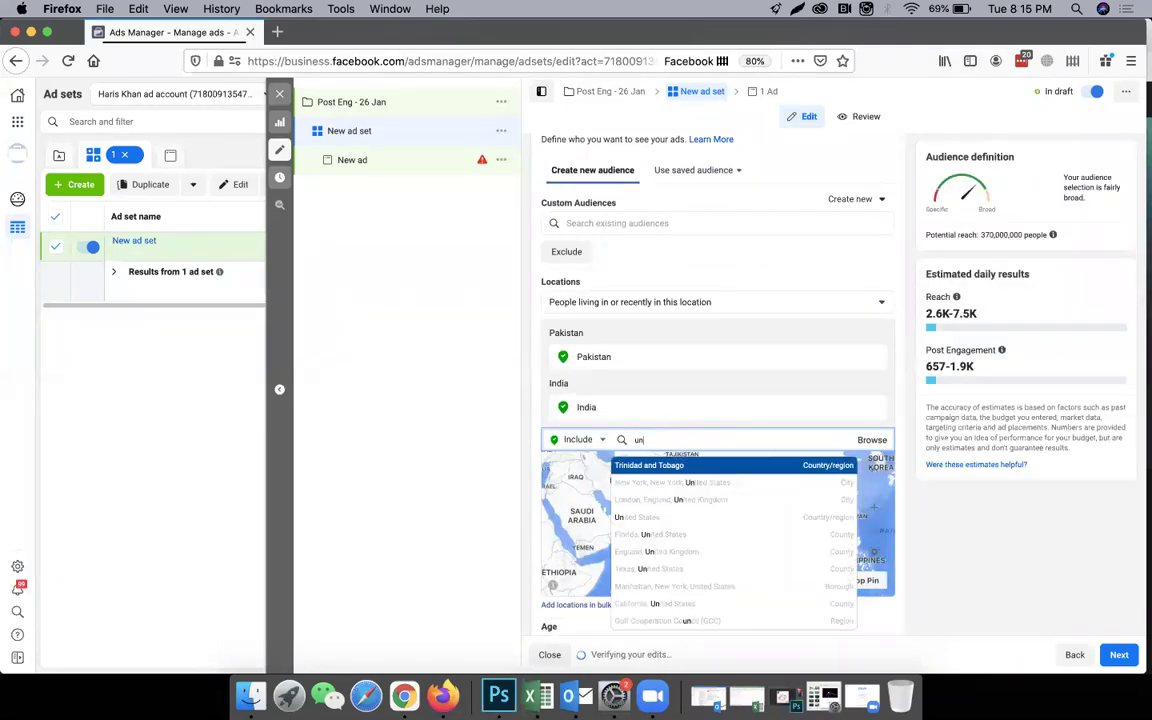
left_click(658, 518)
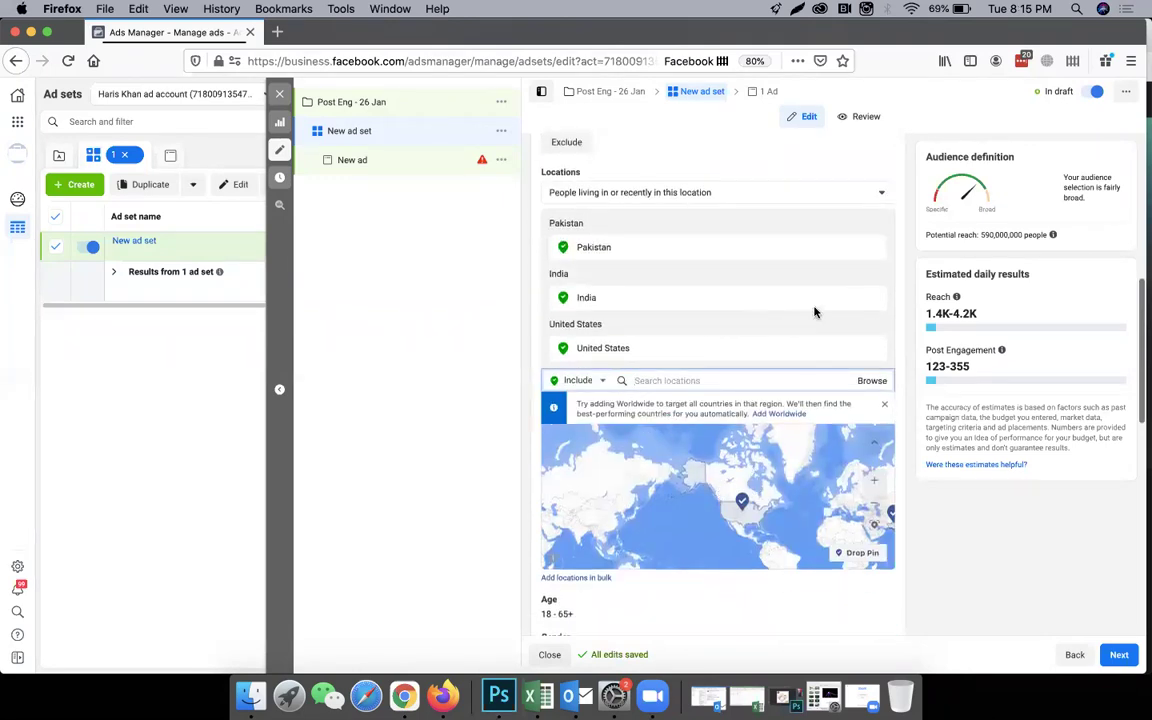
left_click(873, 274)
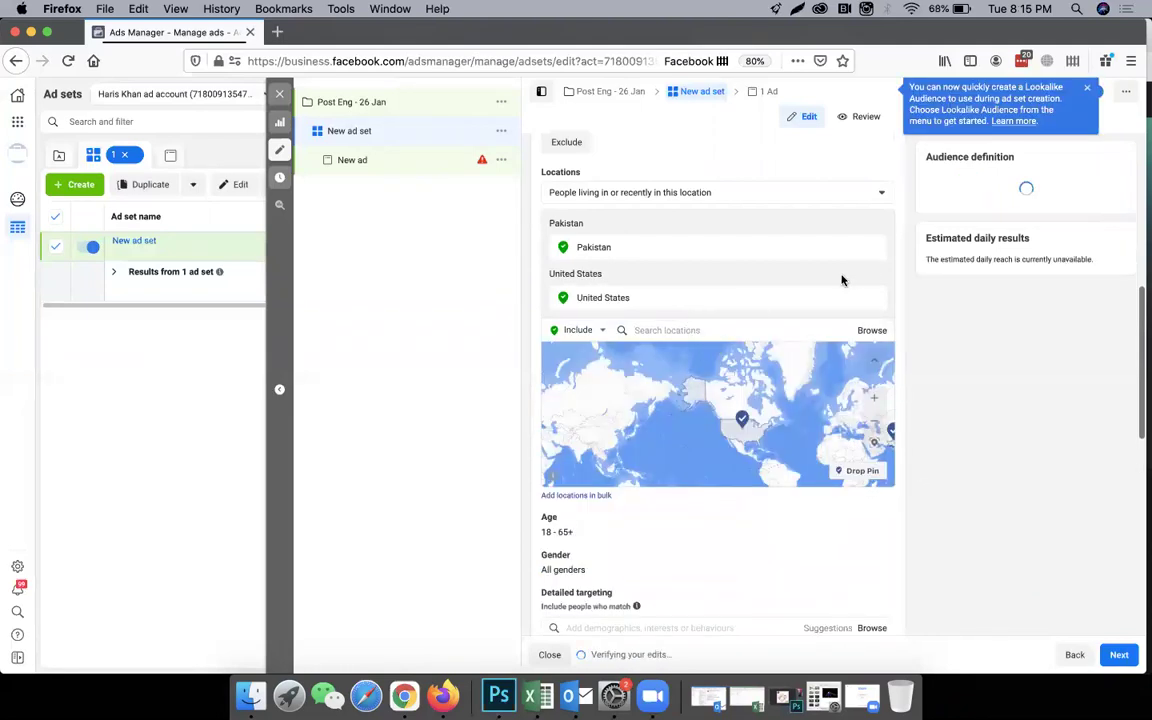
left_click(874, 273)
Target the city of Karachi, Sindh, Pakistan in the ad set's locations
left_click(674, 279)
type("ka")
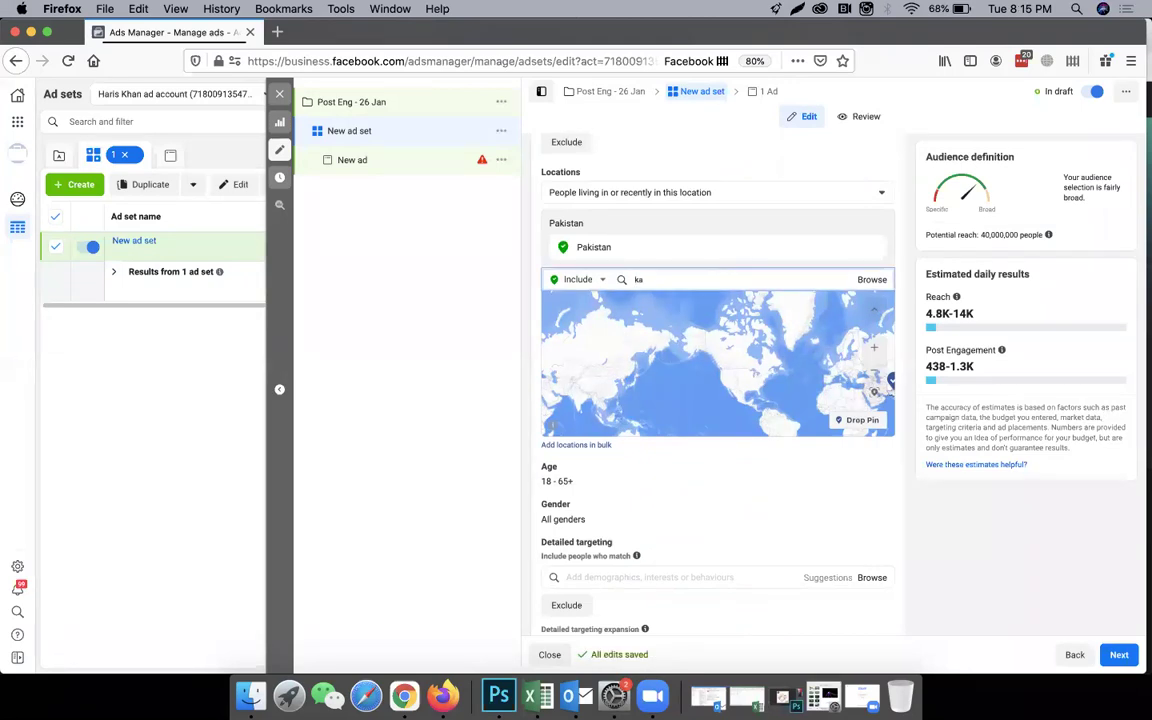
type("rachi")
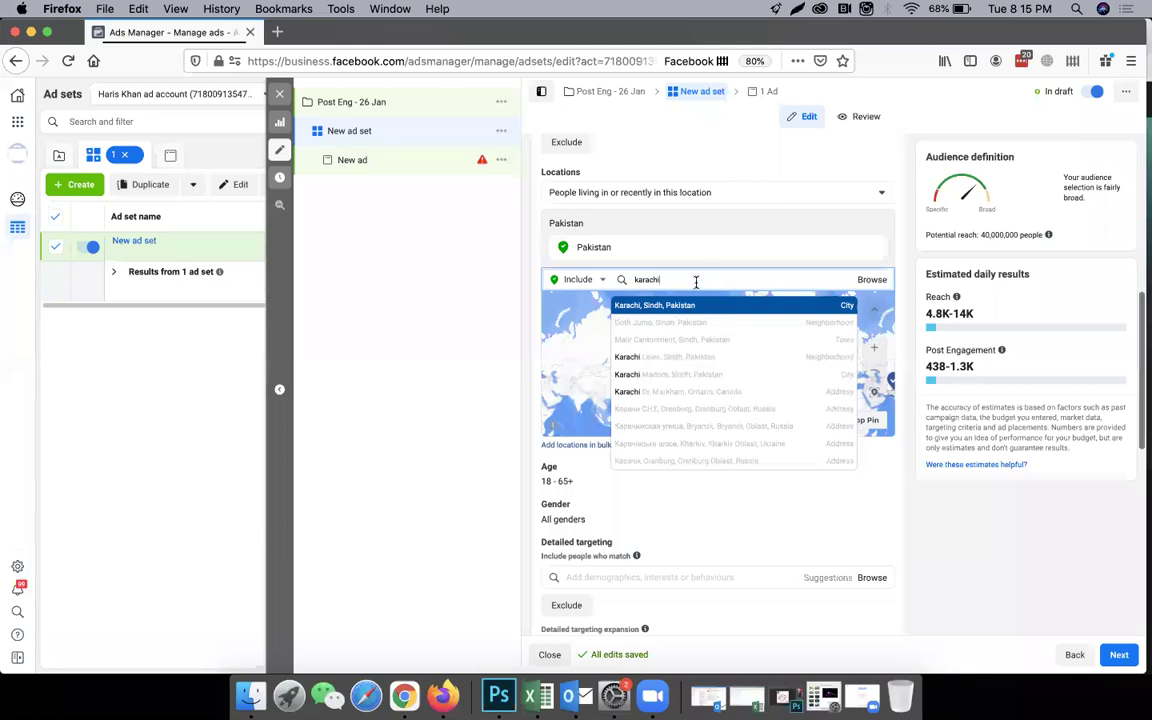
left_click(680, 304)
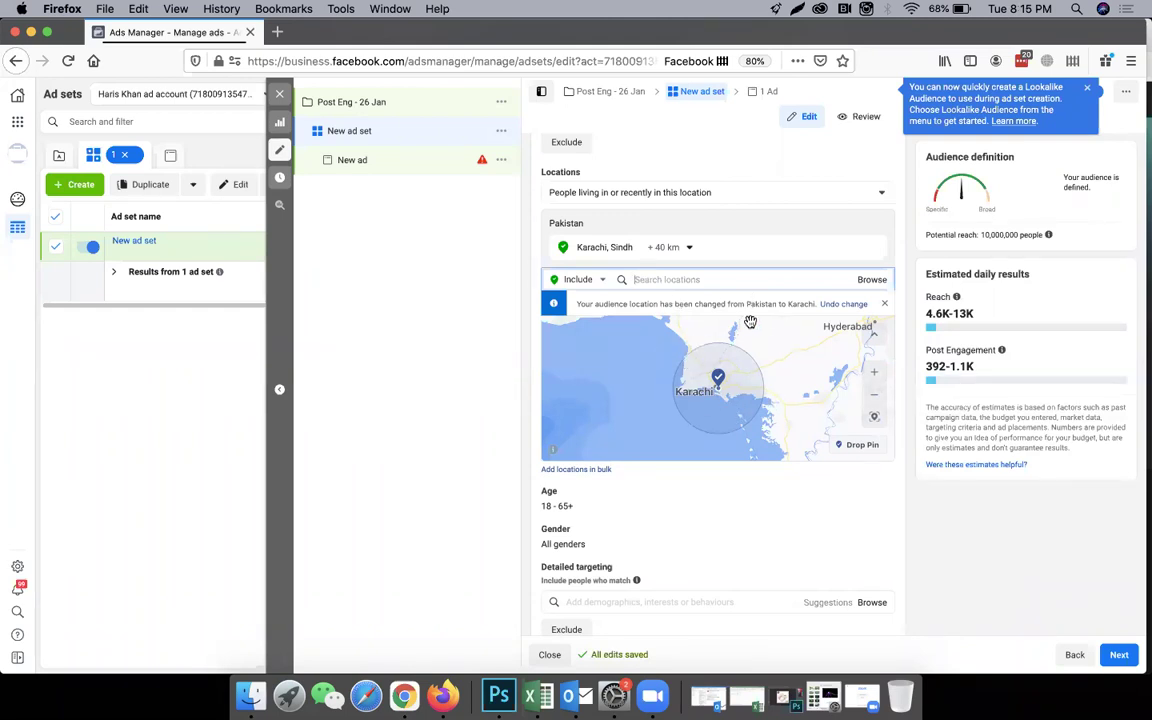
Reduce the targeting radius around Karachi to 17 km
left_click(689, 248)
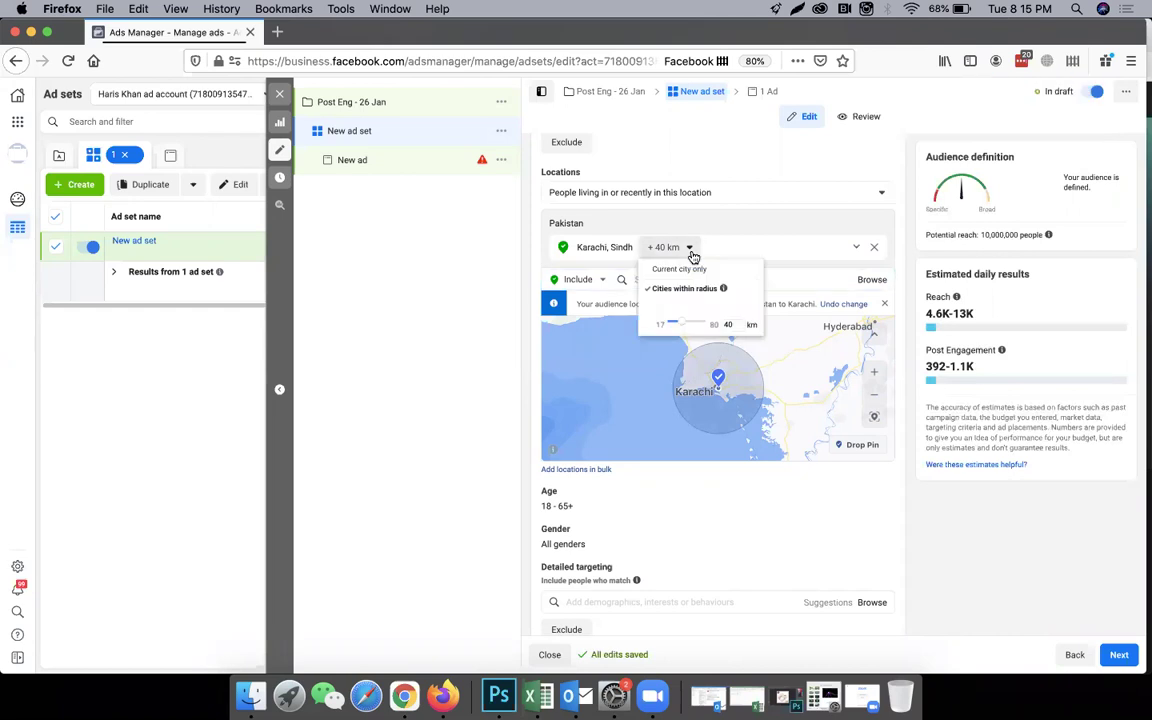
left_click_drag(679, 327, 668, 325)
left_click(708, 385)
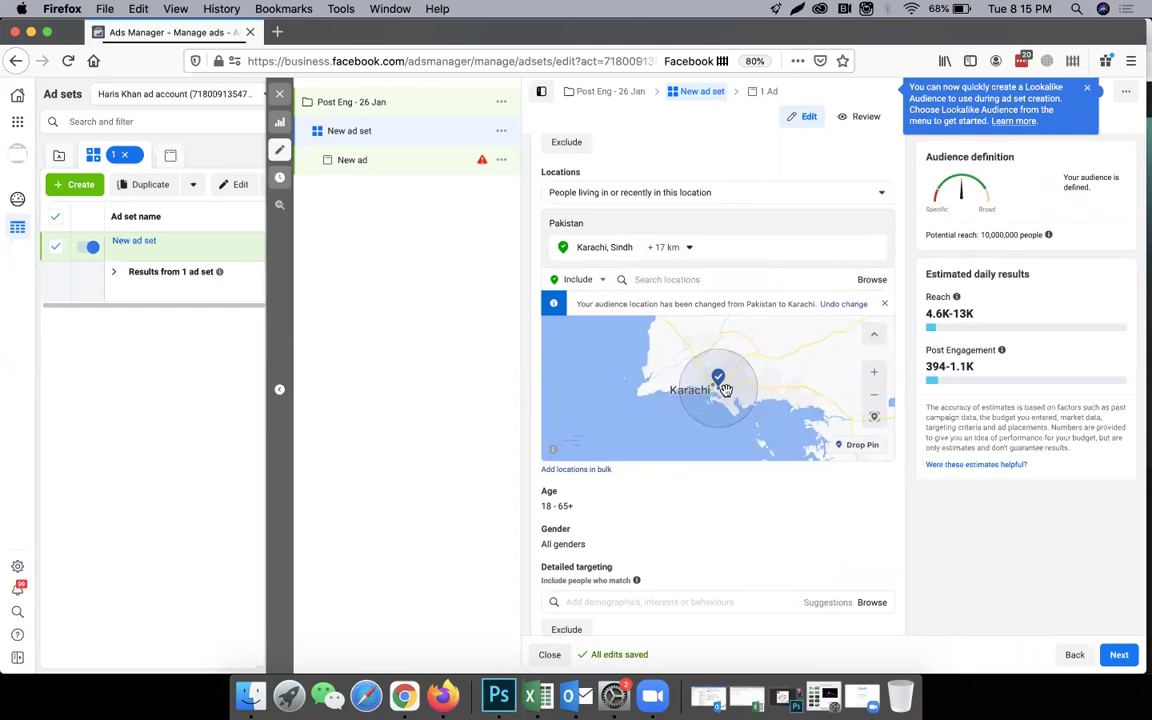
scroll(719, 390, "up", 1)
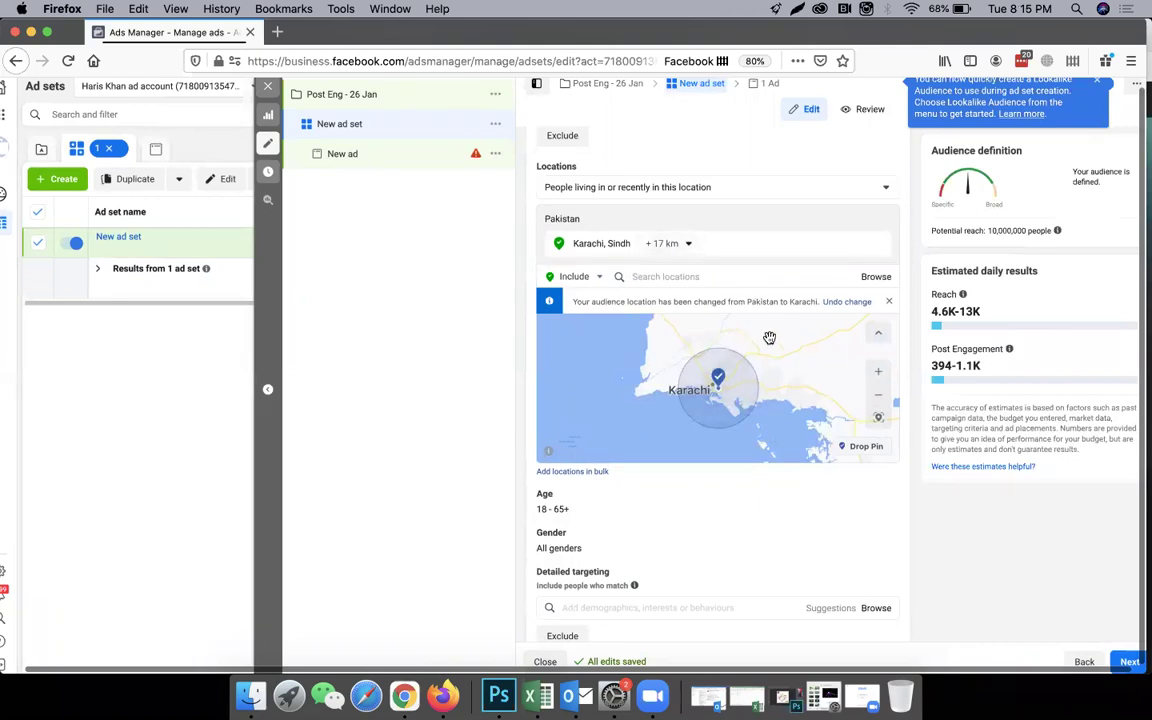
Increase the targeting radius around Karachi to 80 km and inspect the covered area on the map
left_click(688, 243)
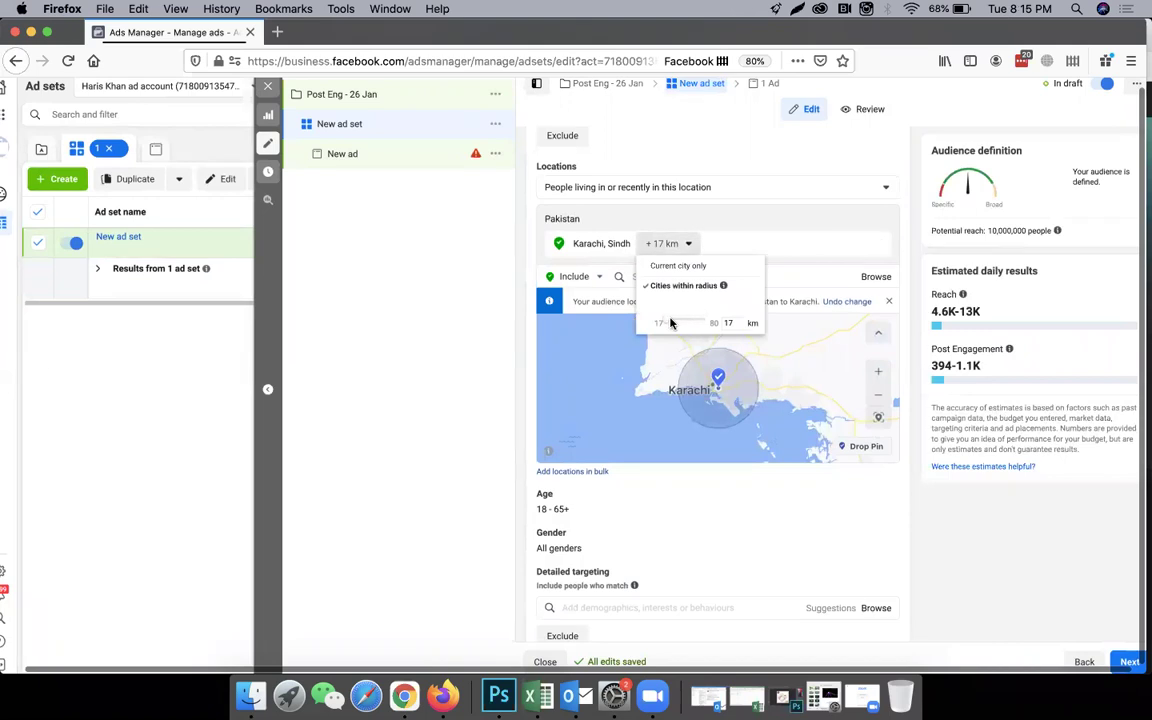
left_click_drag(671, 323, 714, 323)
left_click(503, 484)
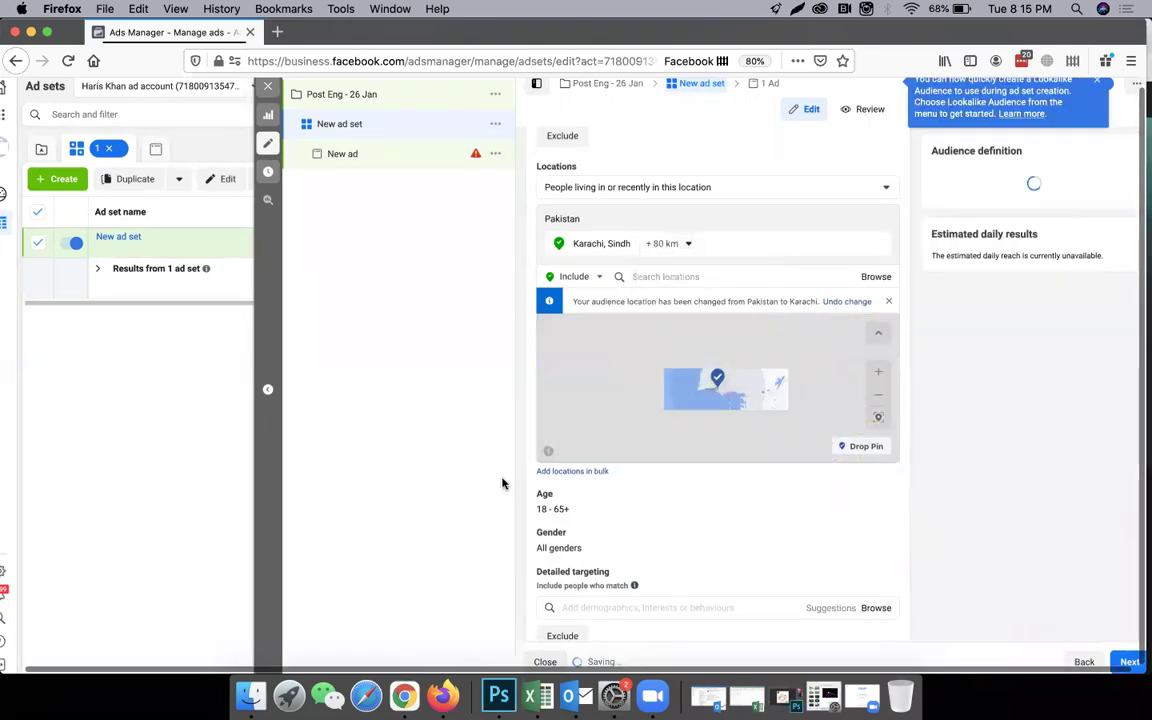
left_click(880, 394)
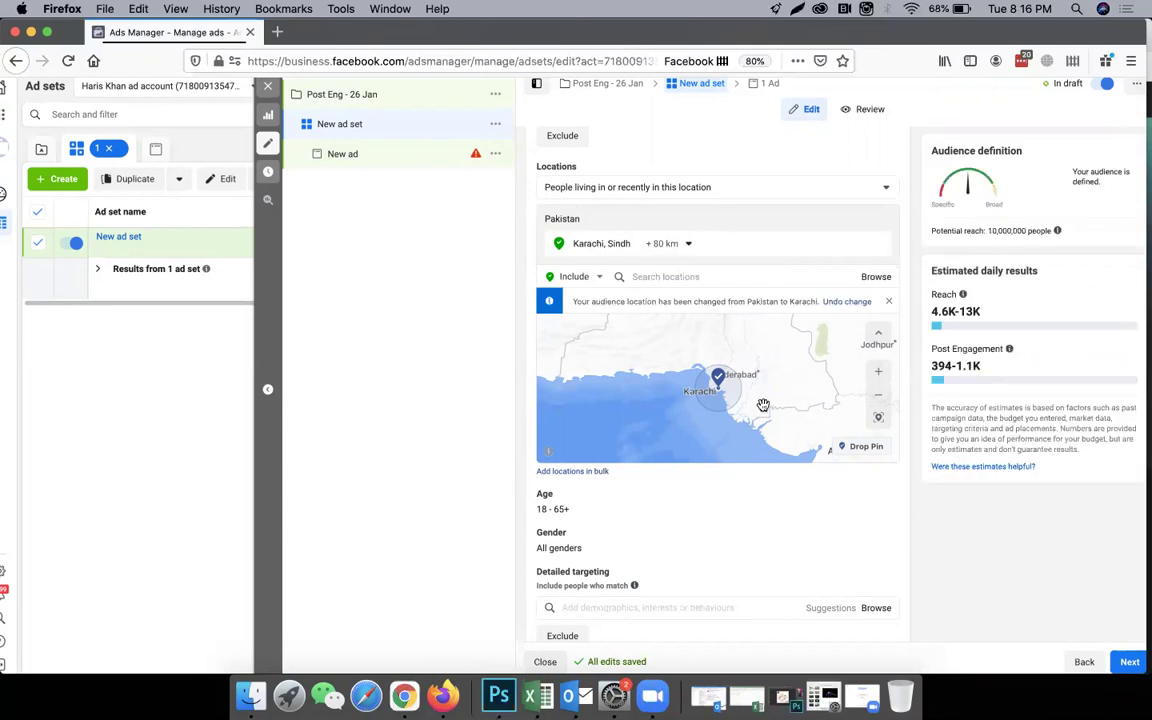
left_click(877, 372)
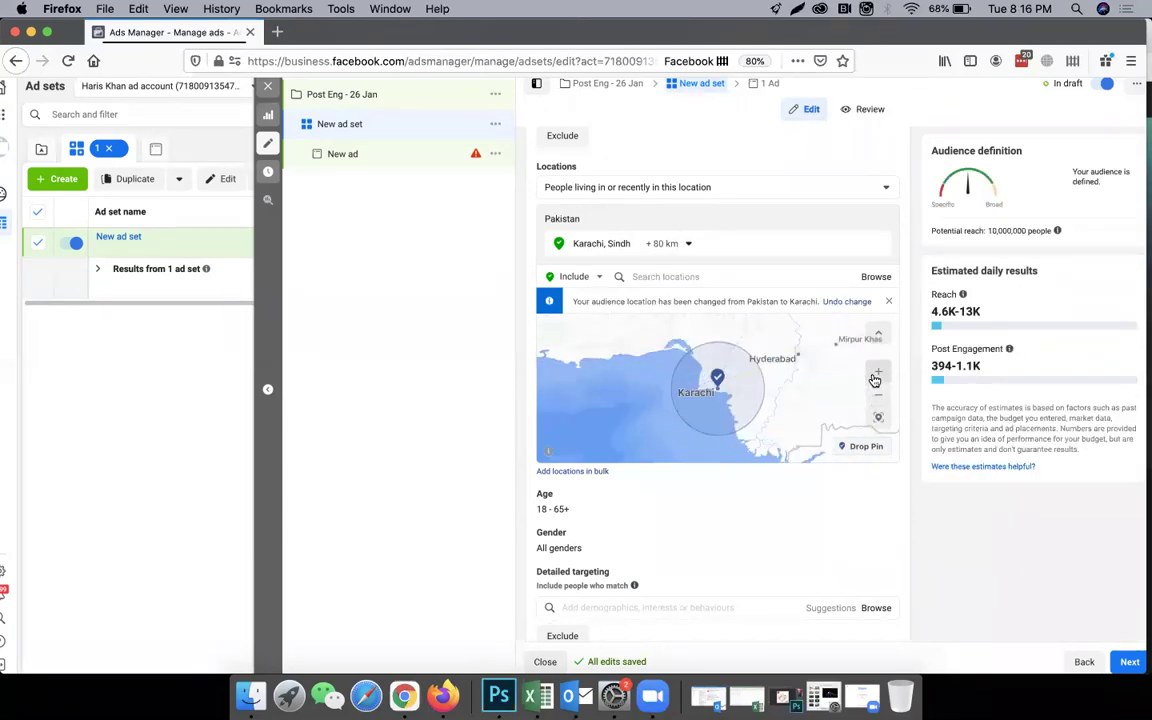
left_click(875, 378)
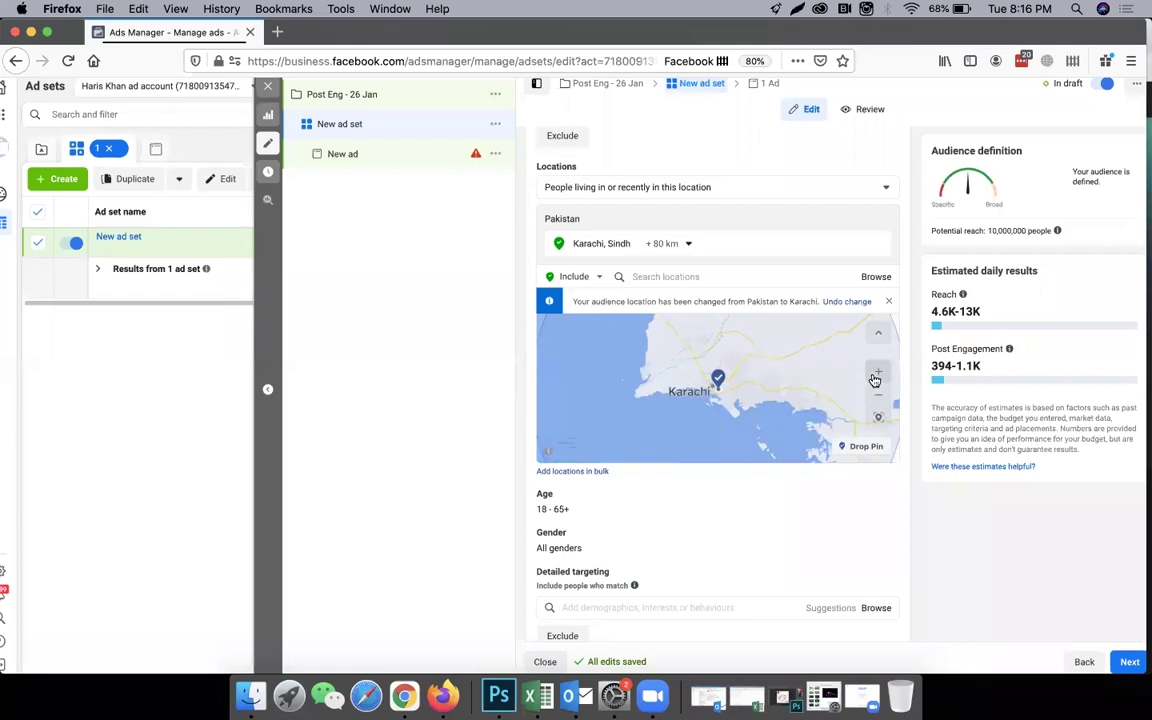
Add the cities Lahore, Punjab and Islamabad, Islamabad Capital Territory to the ad set's included locations
left_click(686, 277)
type("laho")
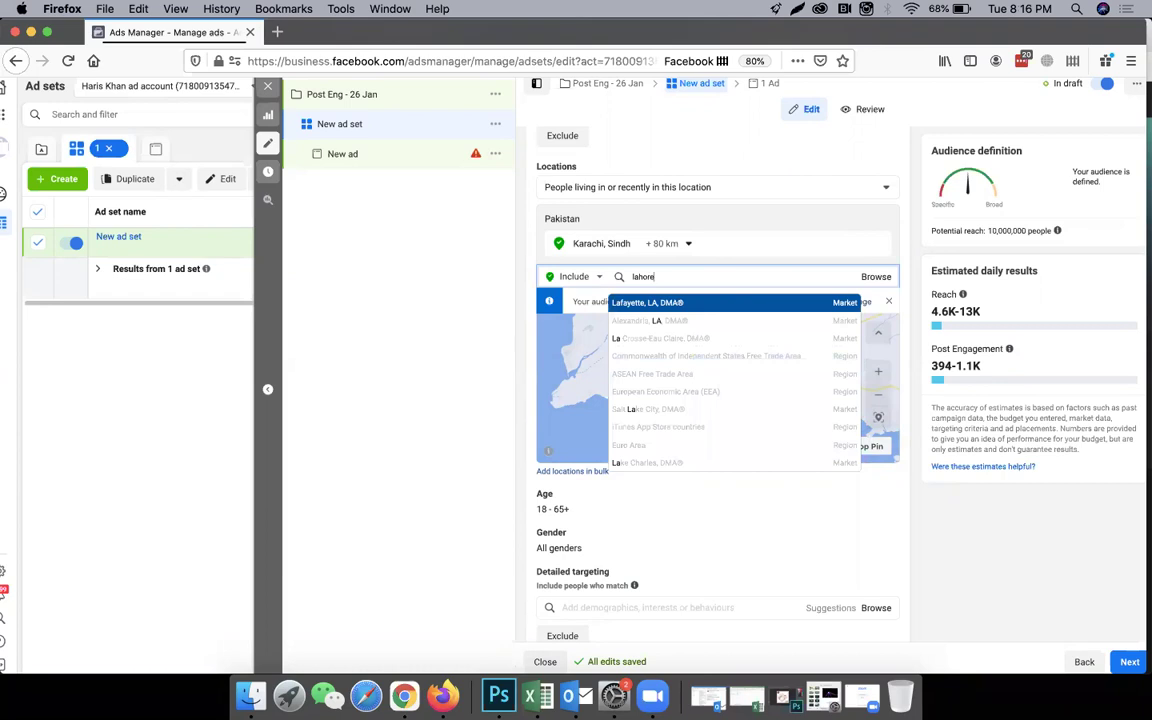
type("re")
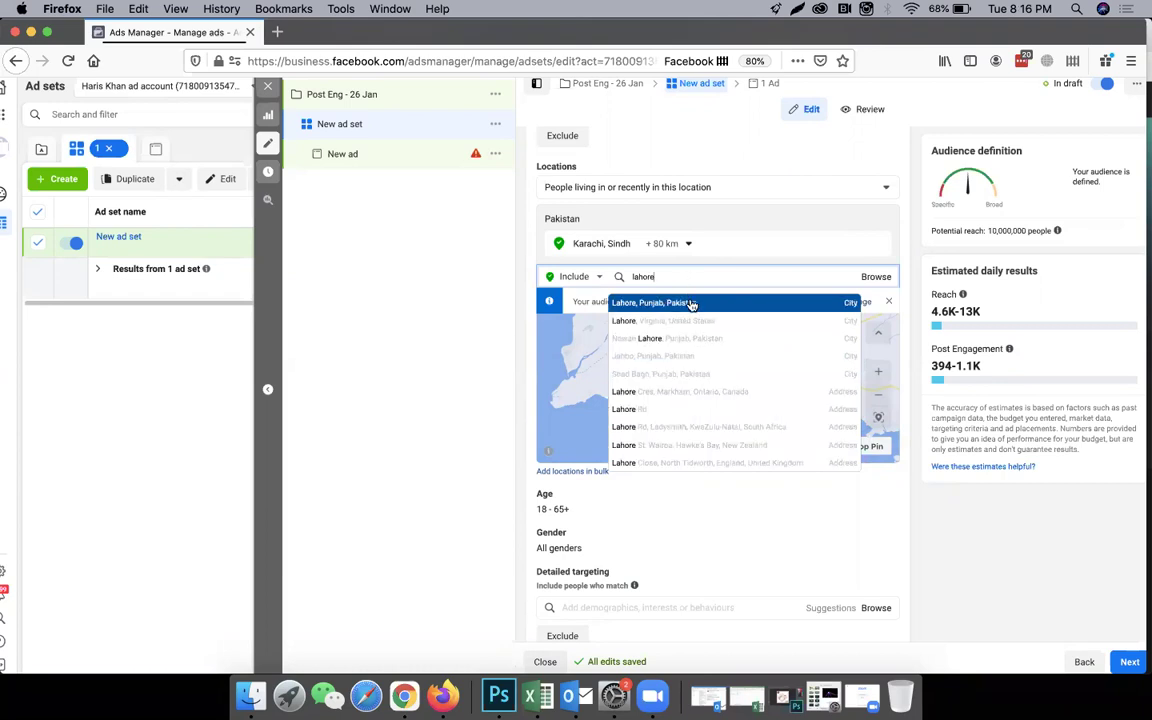
left_click(691, 303)
type("islamab")
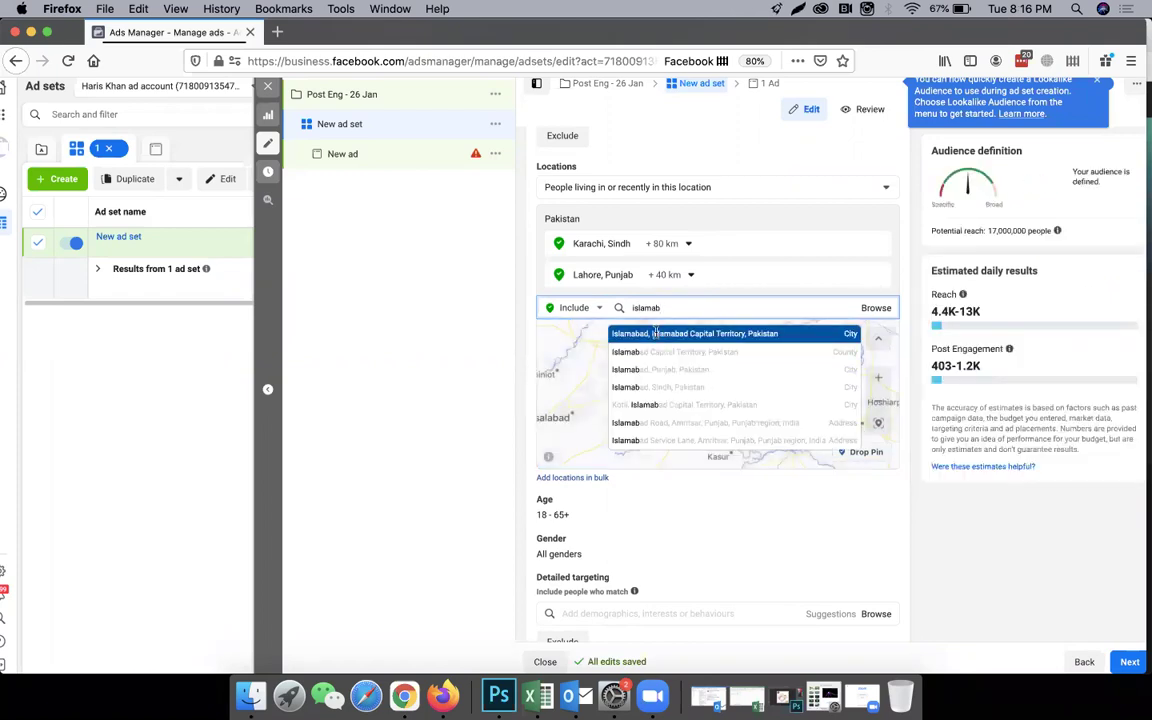
left_click(655, 331)
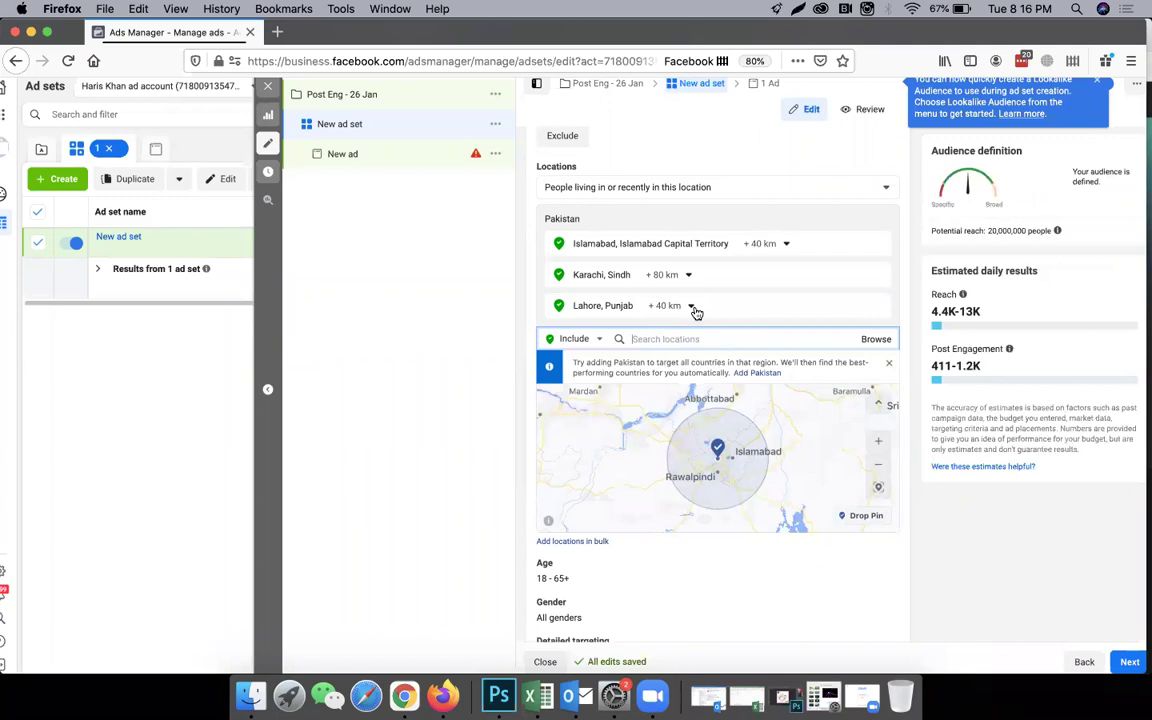
Remove Lahore and Karachi from the ad set's included locations
left_click(878, 463)
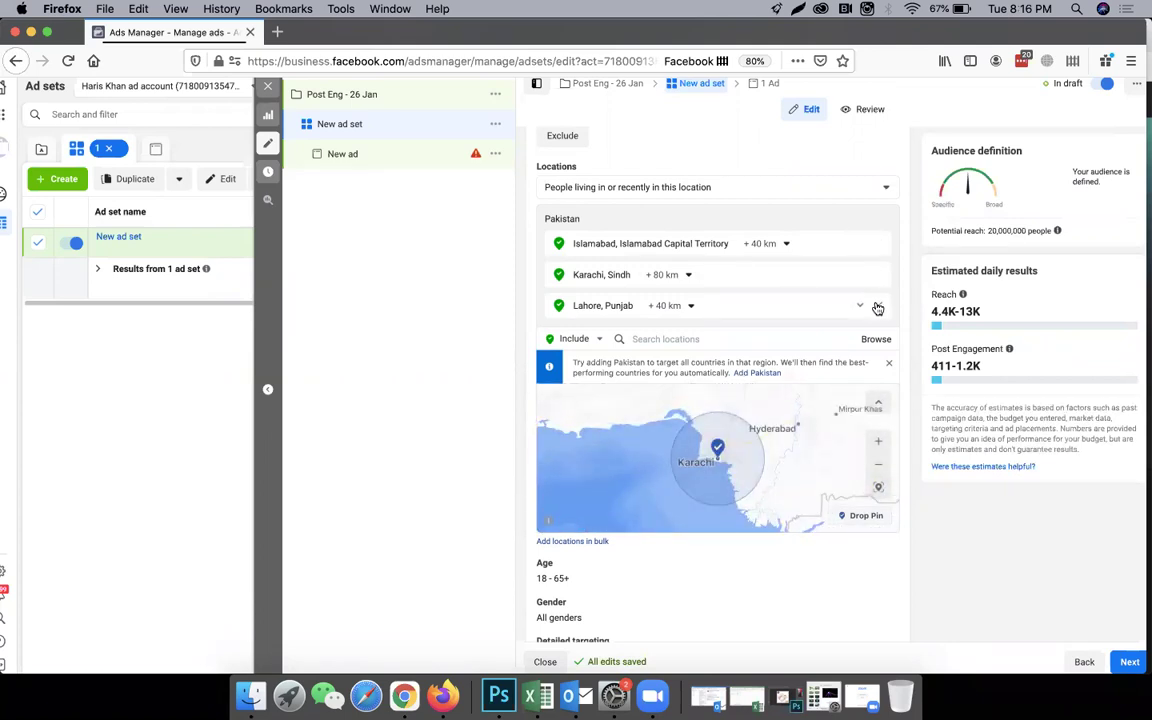
left_click(877, 307)
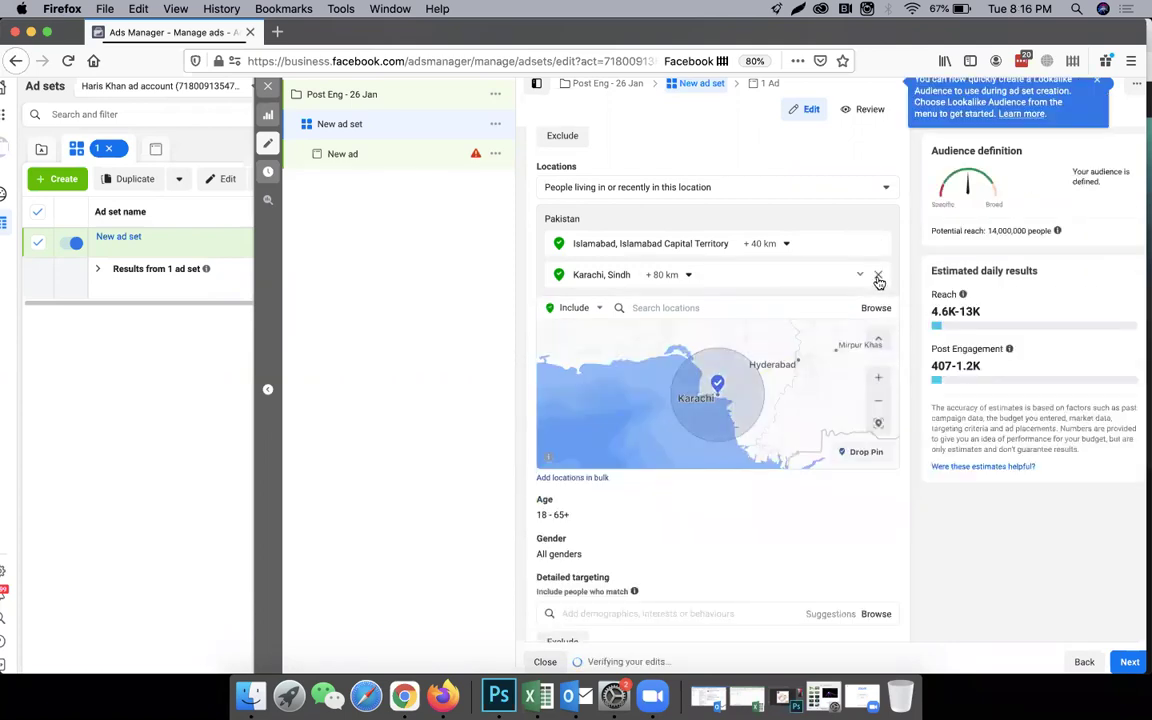
left_click(878, 276)
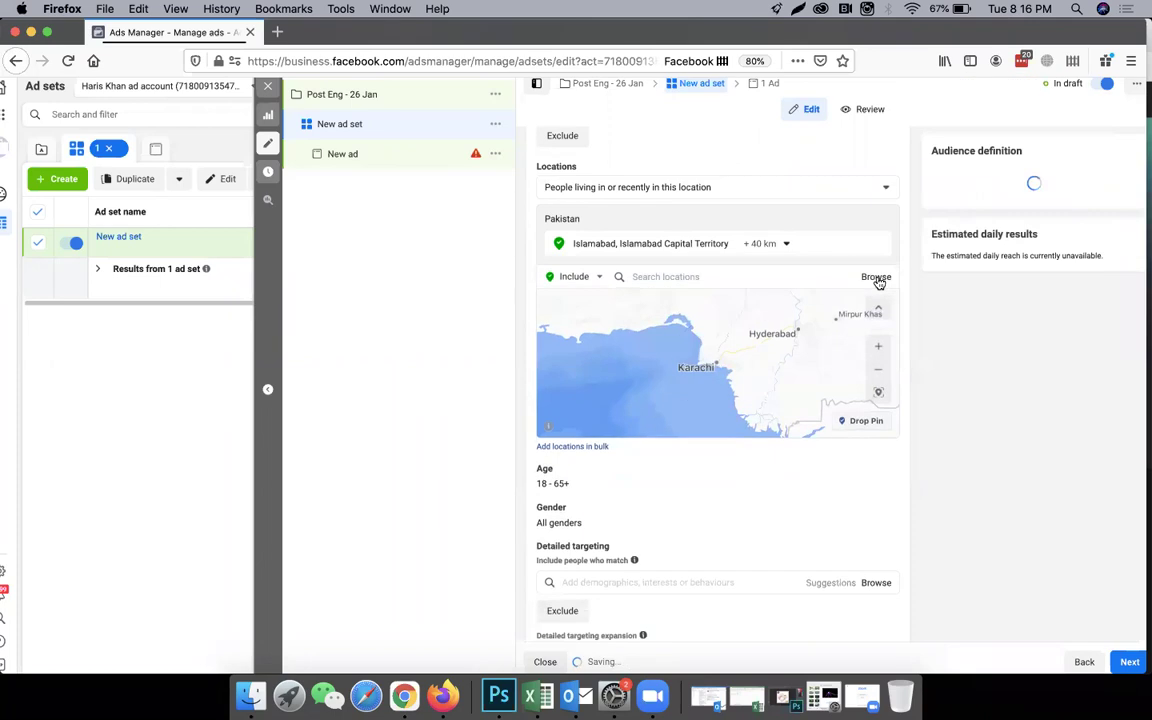
Examine the targeting map from central Karachi to the coastal street grid around Khayaban-e-Shujaat
left_click(879, 347)
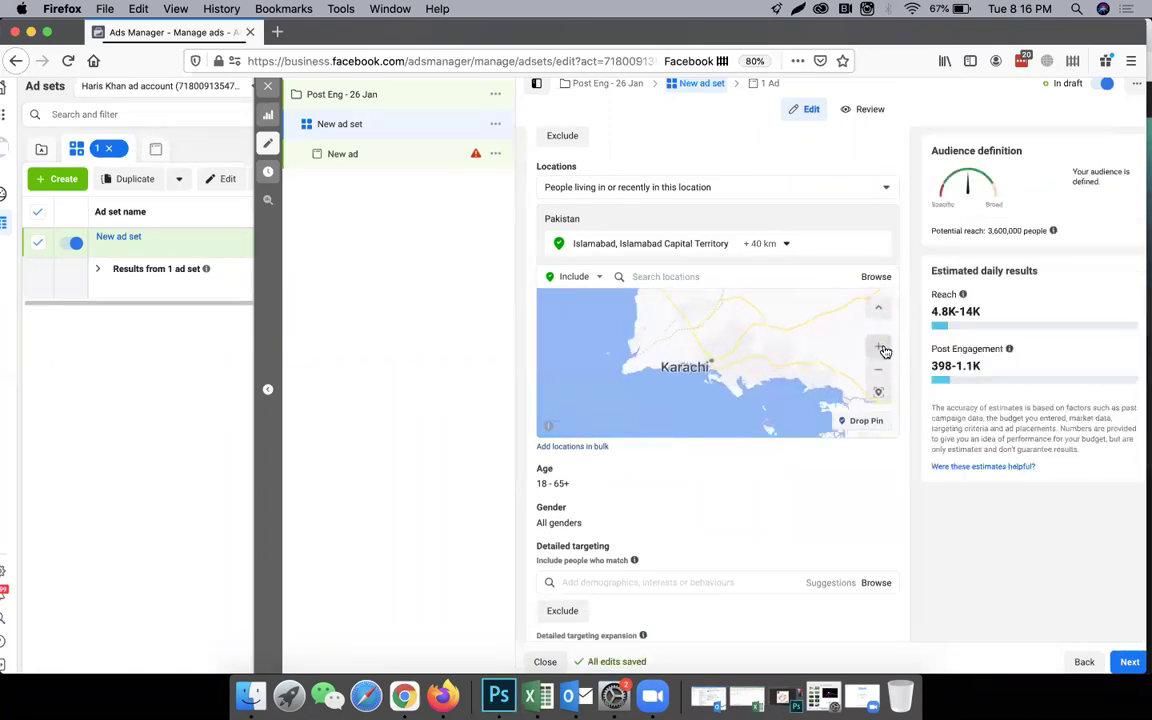
left_click(880, 348)
left_click(880, 348)
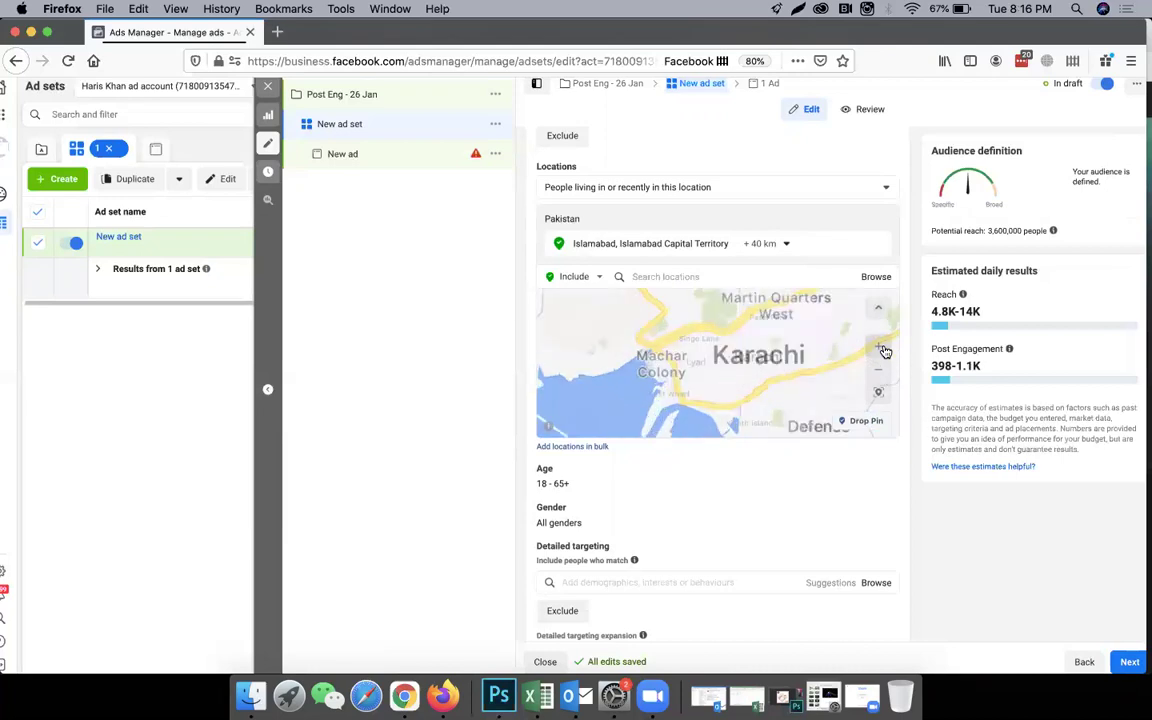
left_click(880, 348)
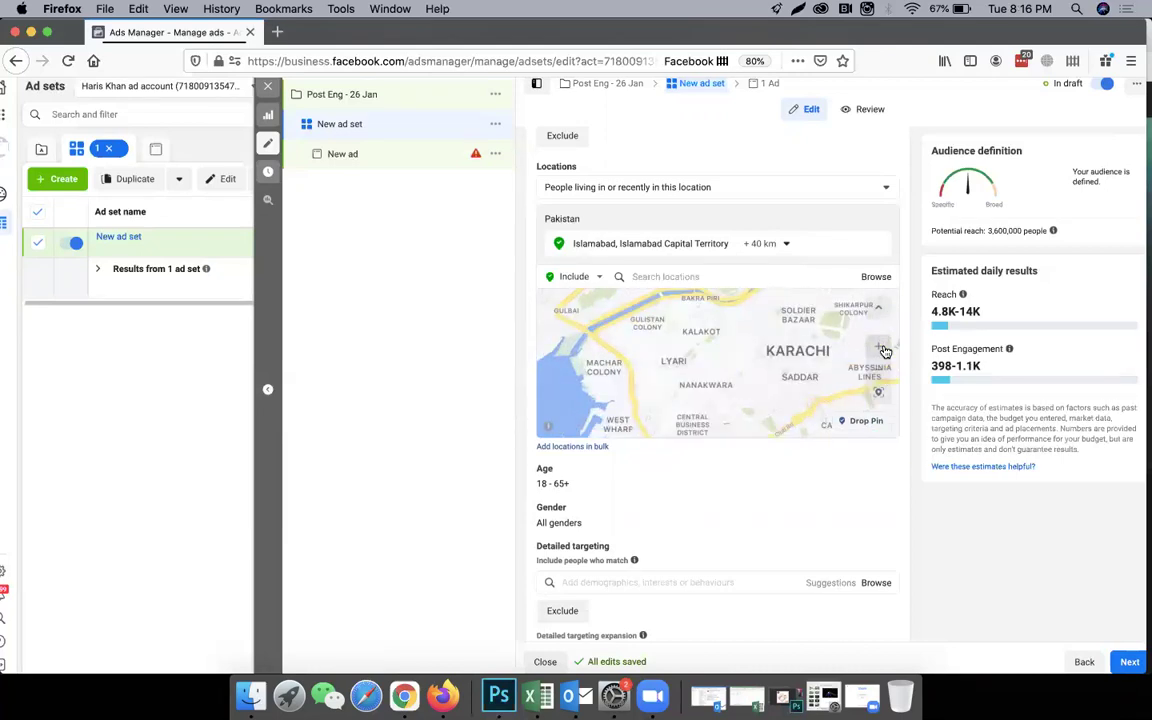
left_click(880, 348)
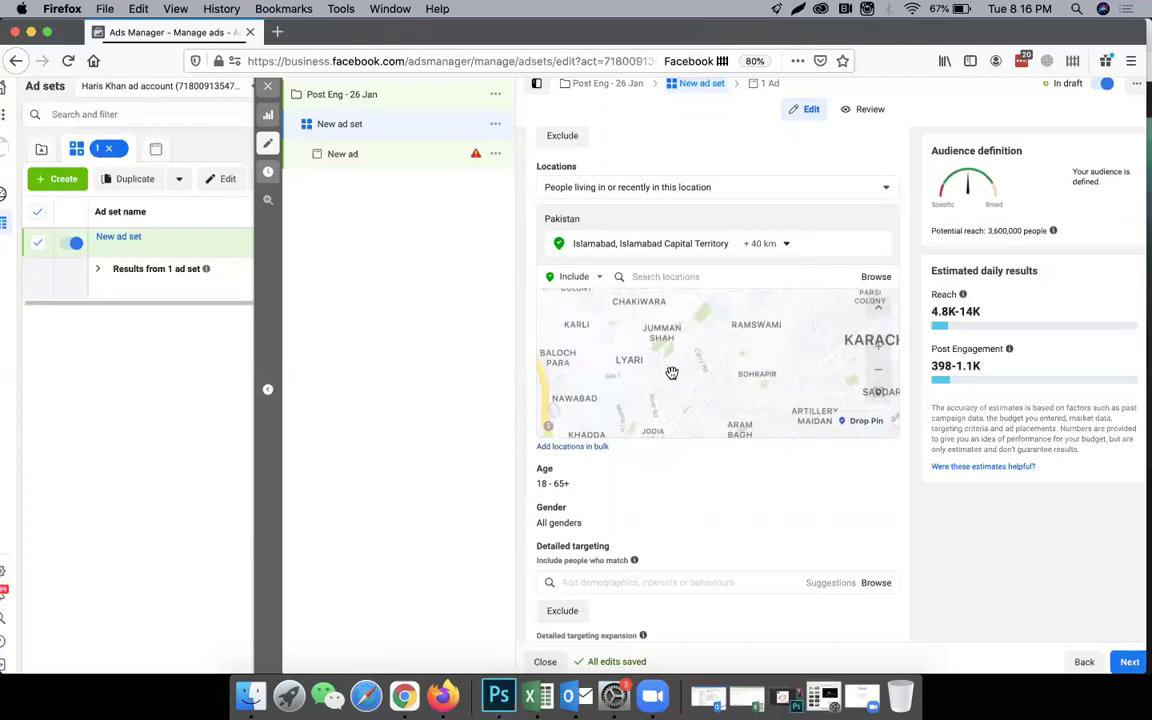
left_click_drag(707, 343, 776, 272)
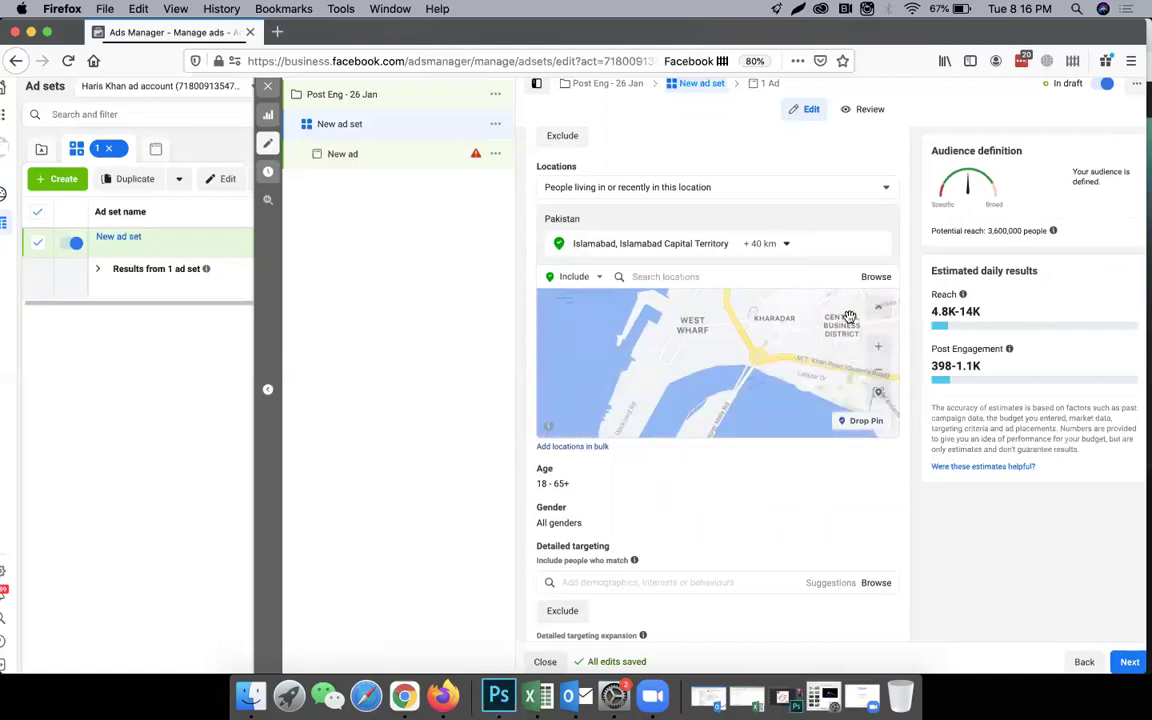
left_click_drag(830, 330, 660, 330)
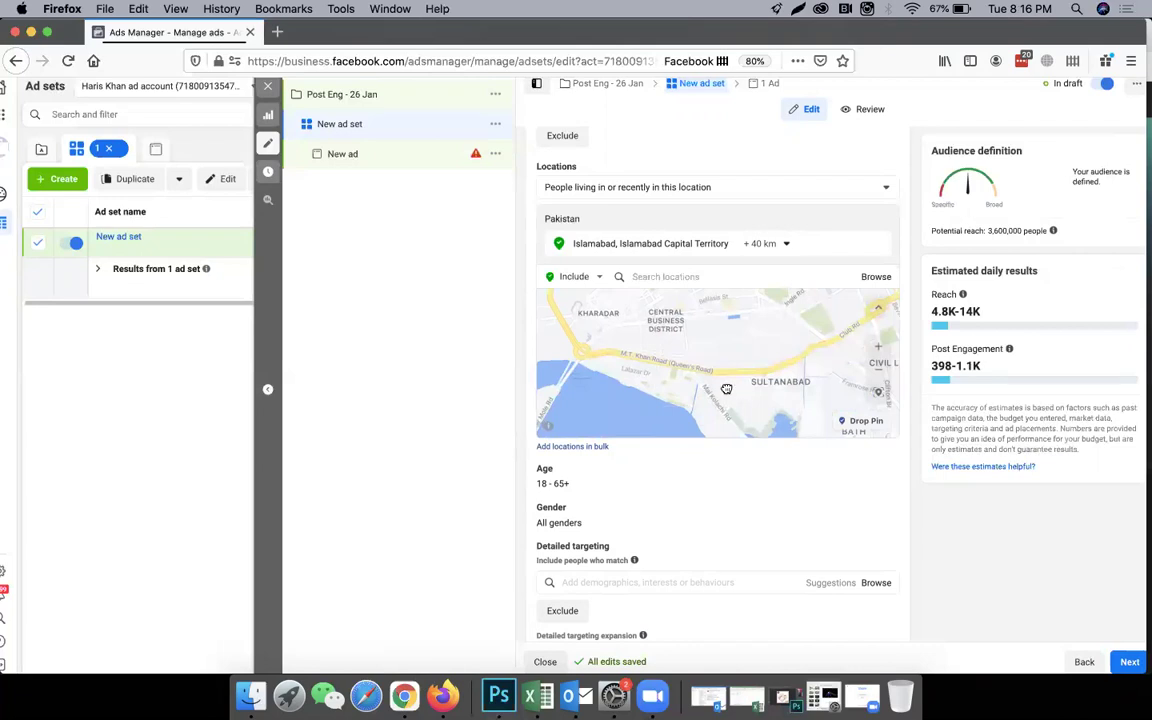
left_click_drag(726, 389, 620, 365)
left_click_drag(737, 390, 692, 319)
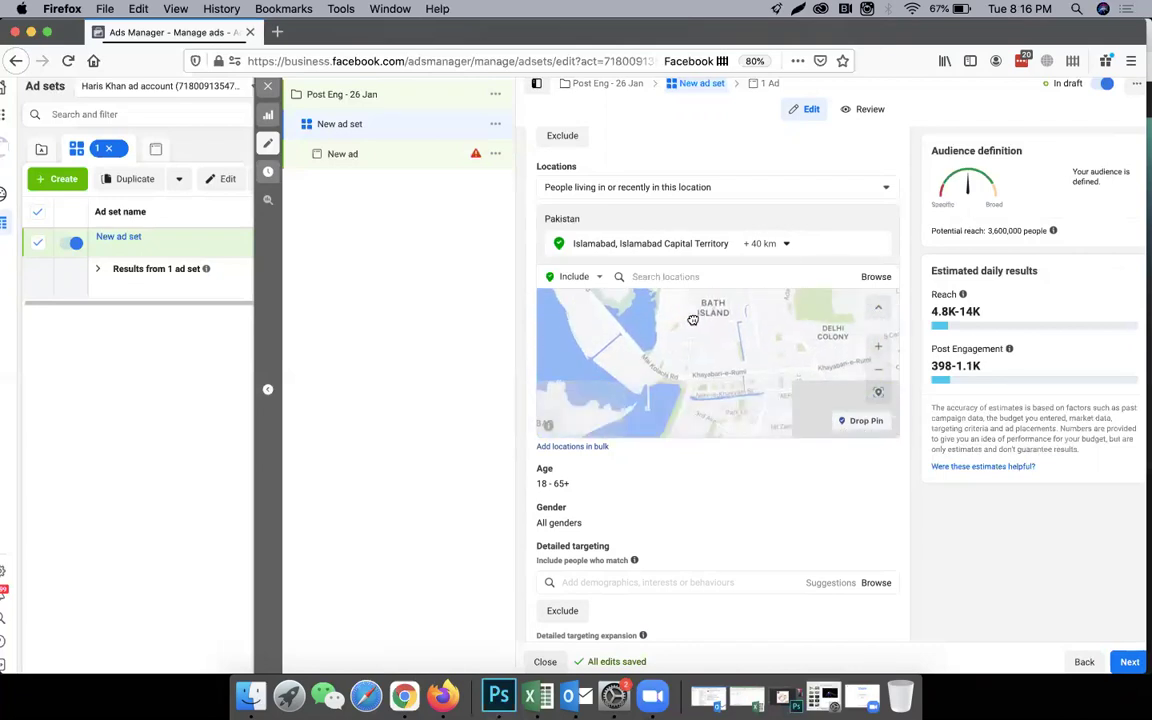
left_click_drag(720, 391, 707, 283)
left_click_drag(681, 355, 627, 324)
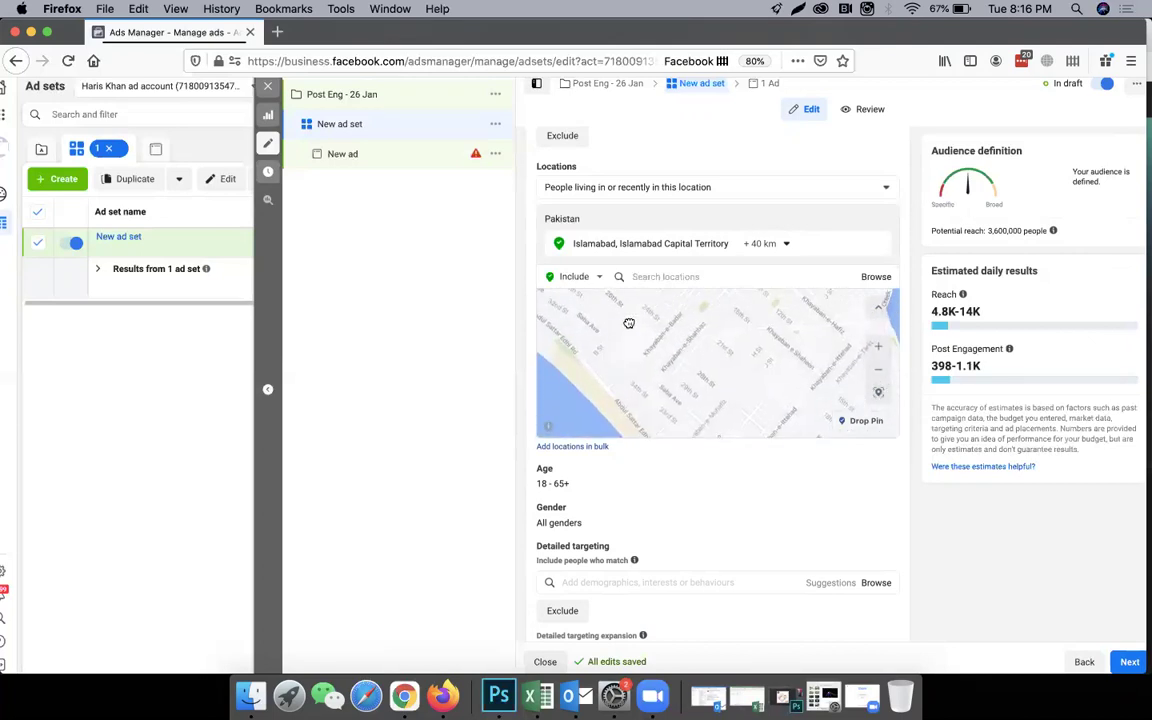
Drop a location pin where Khayaban-e-Rahat meets 24th Street, beside the round green park in Karachi
left_click(888, 347)
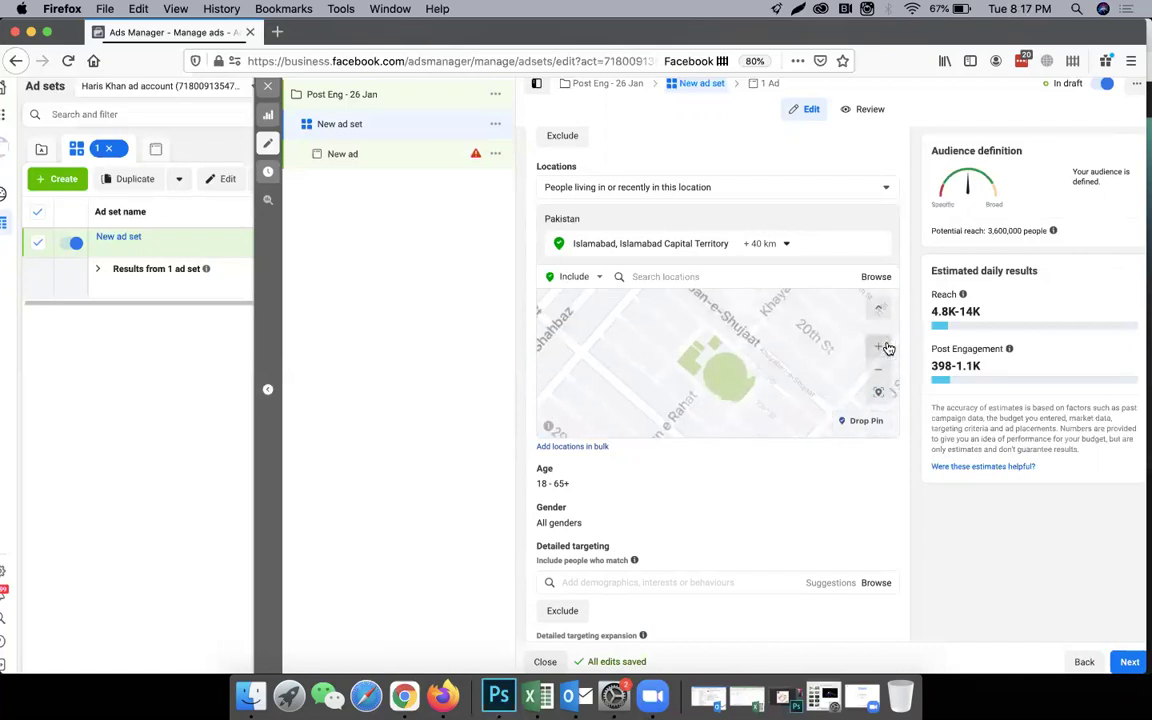
left_click(886, 347)
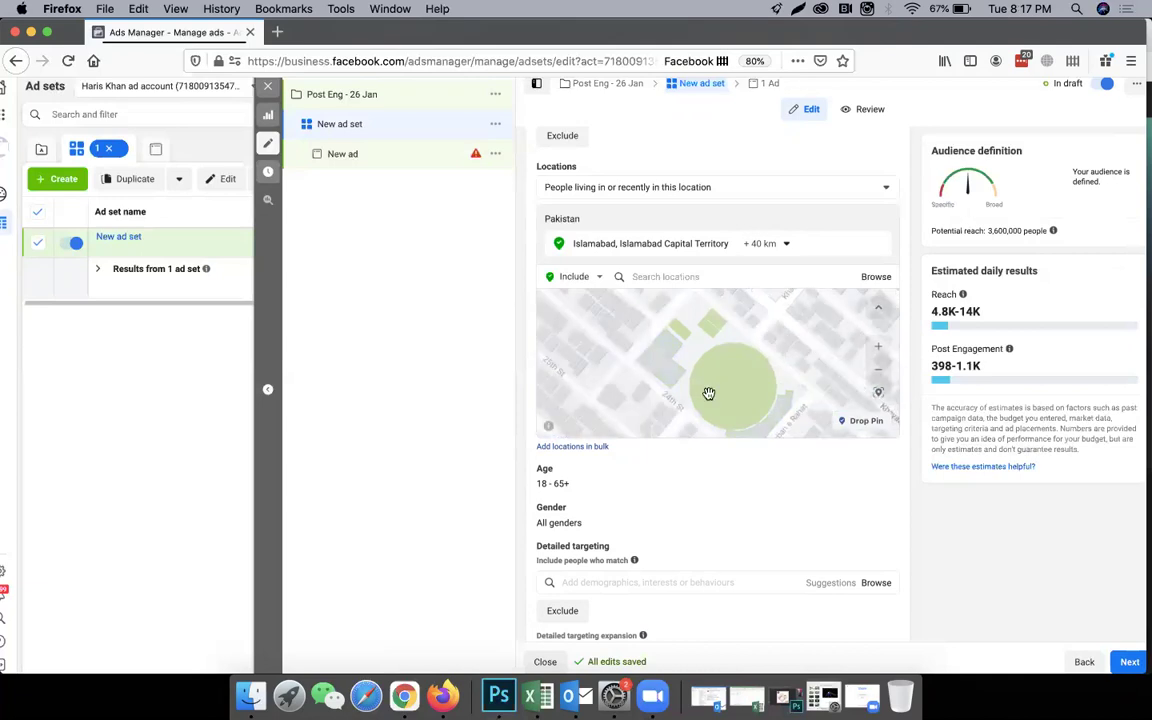
left_click_drag(688, 397, 751, 357)
left_click(885, 347)
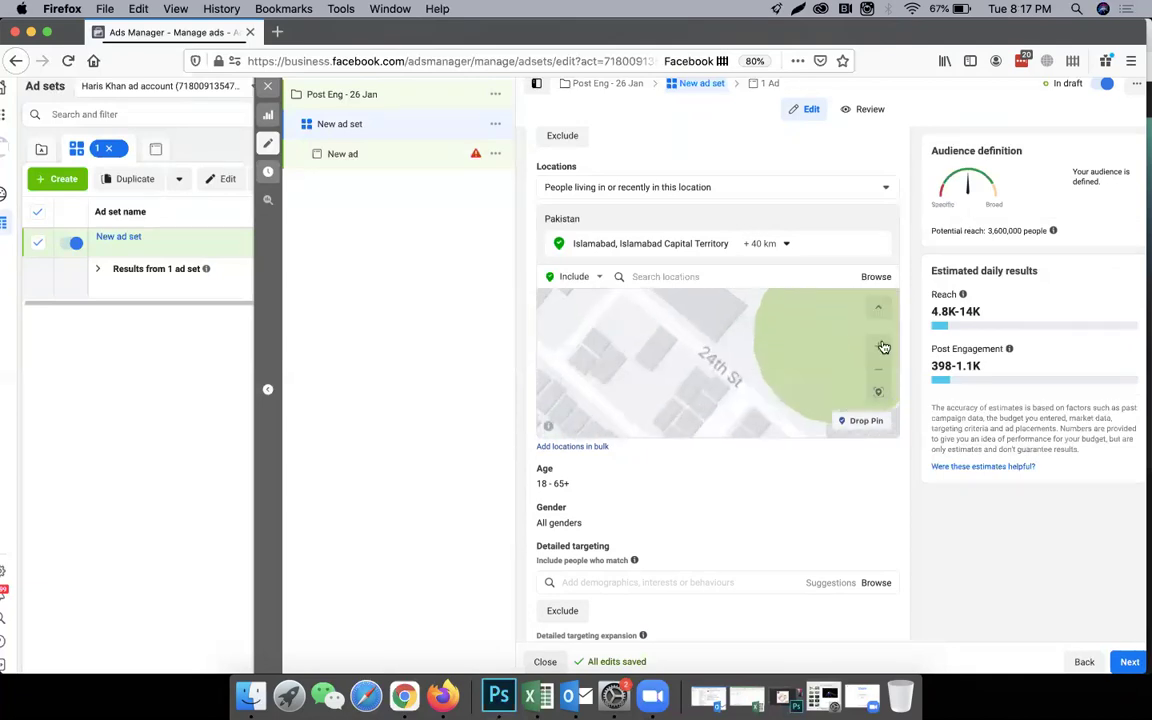
left_click(885, 347)
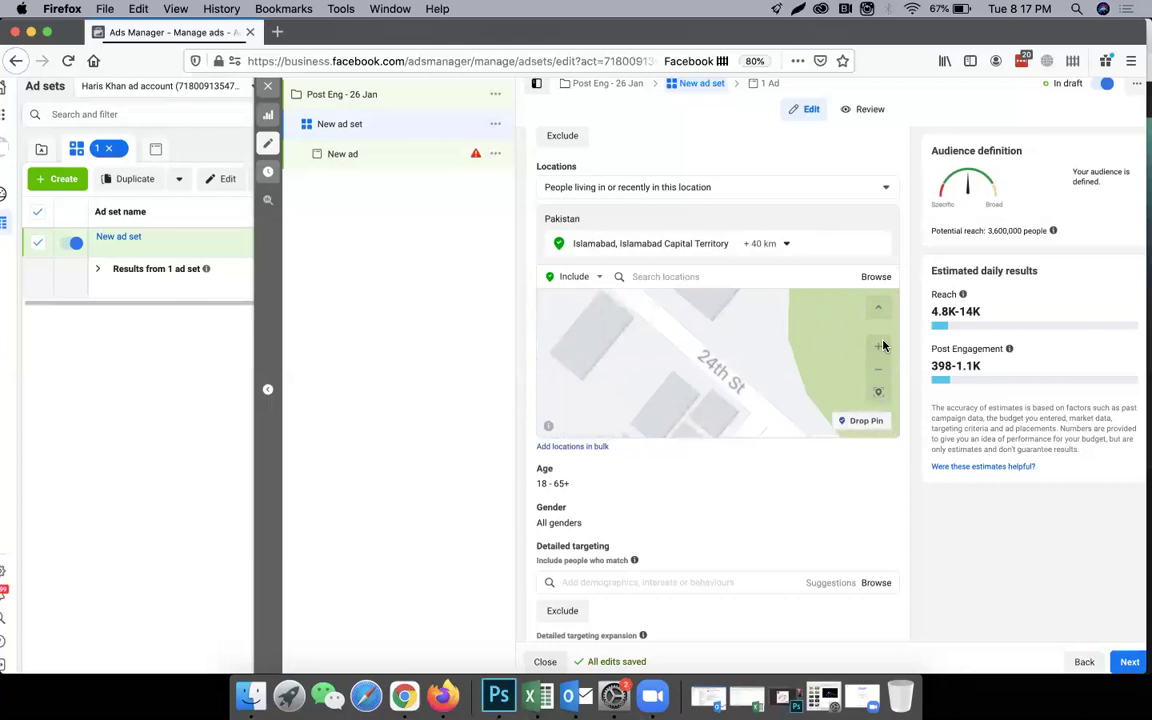
left_click_drag(738, 373, 720, 311)
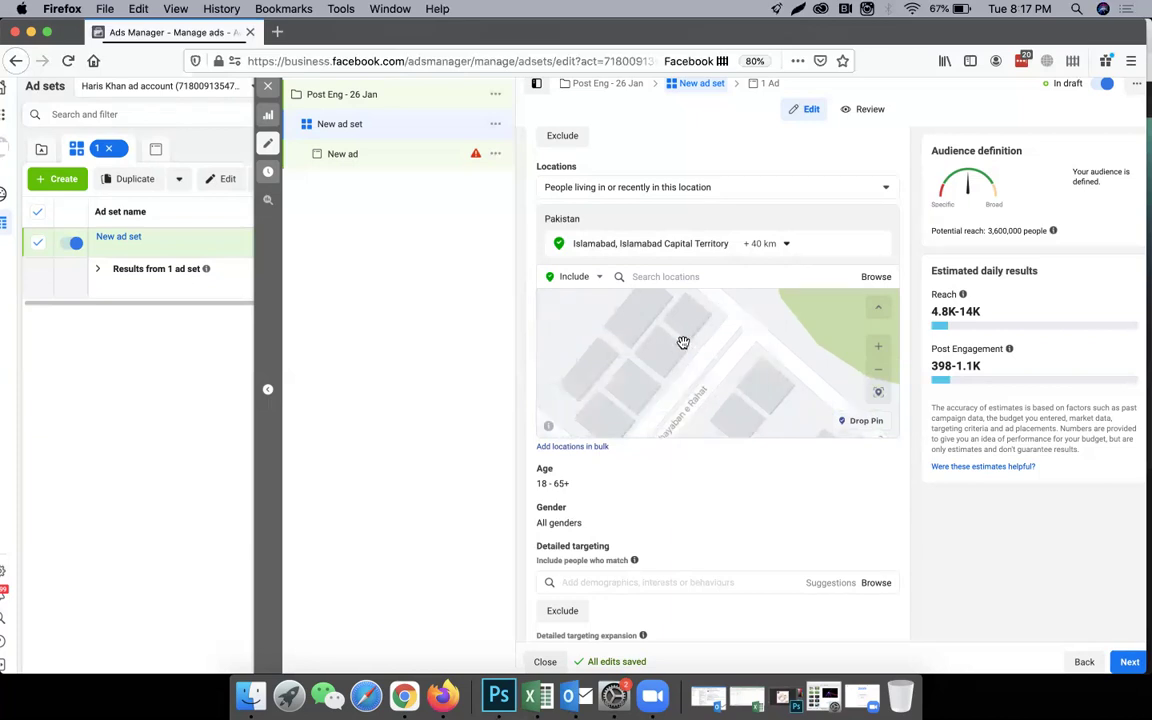
left_click_drag(648, 375, 633, 376)
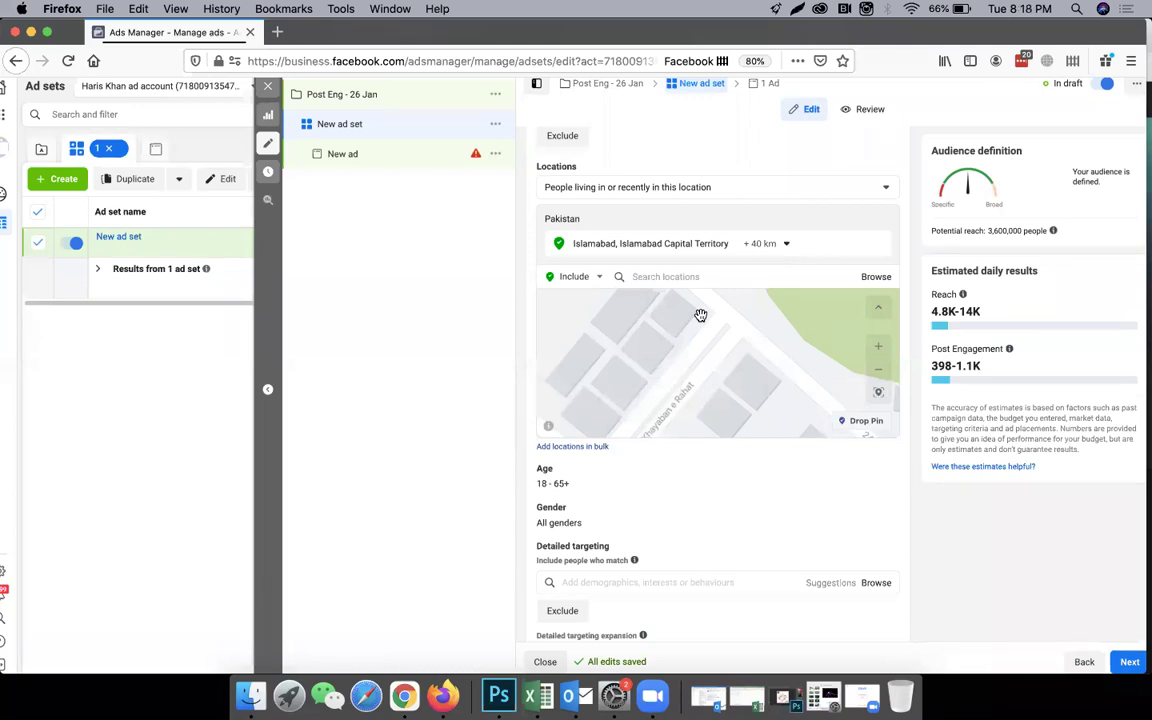
left_click(850, 422)
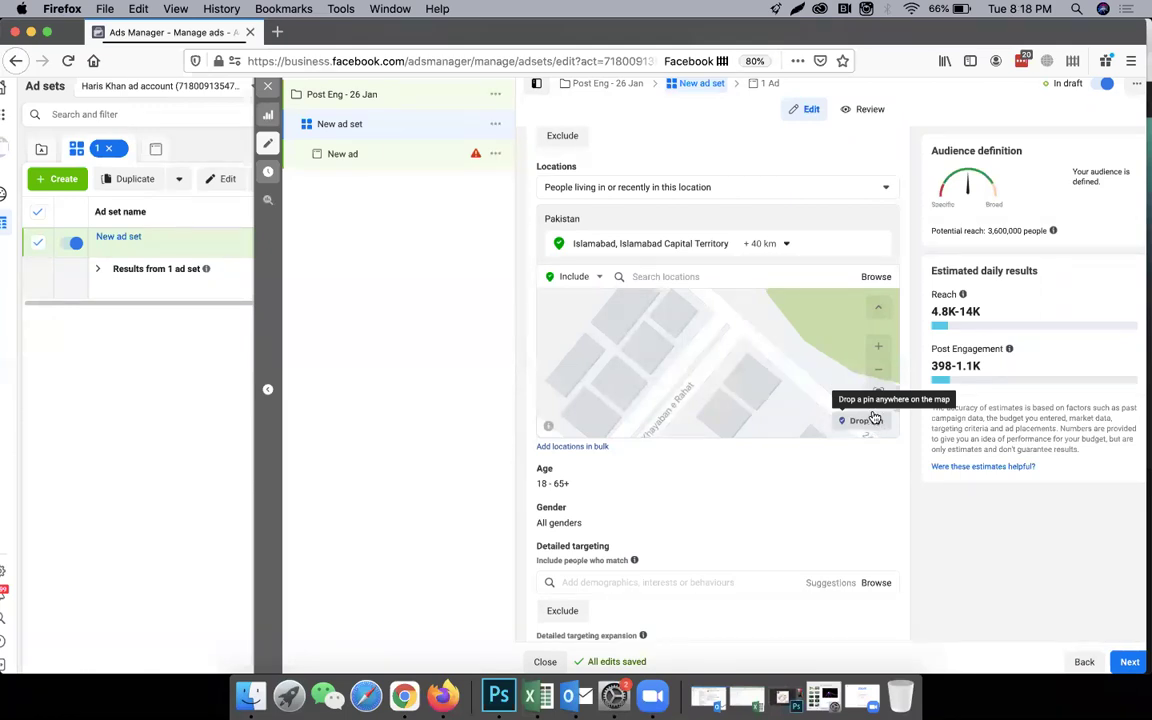
left_click(811, 348)
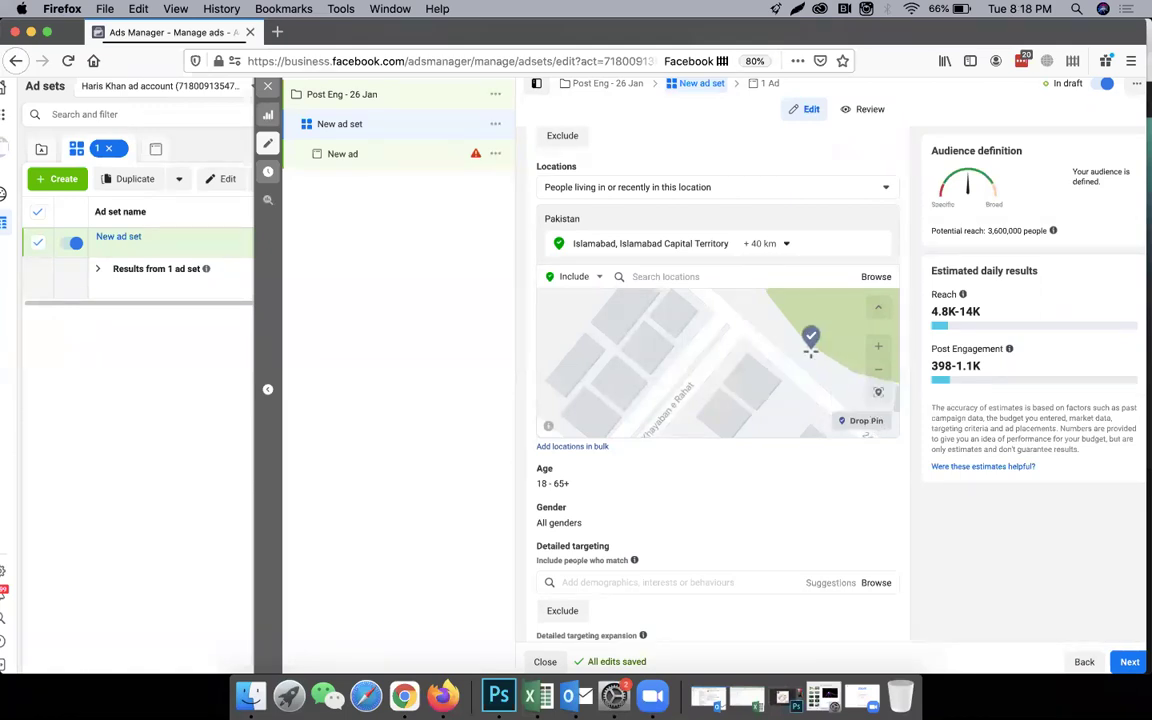
left_click(701, 314)
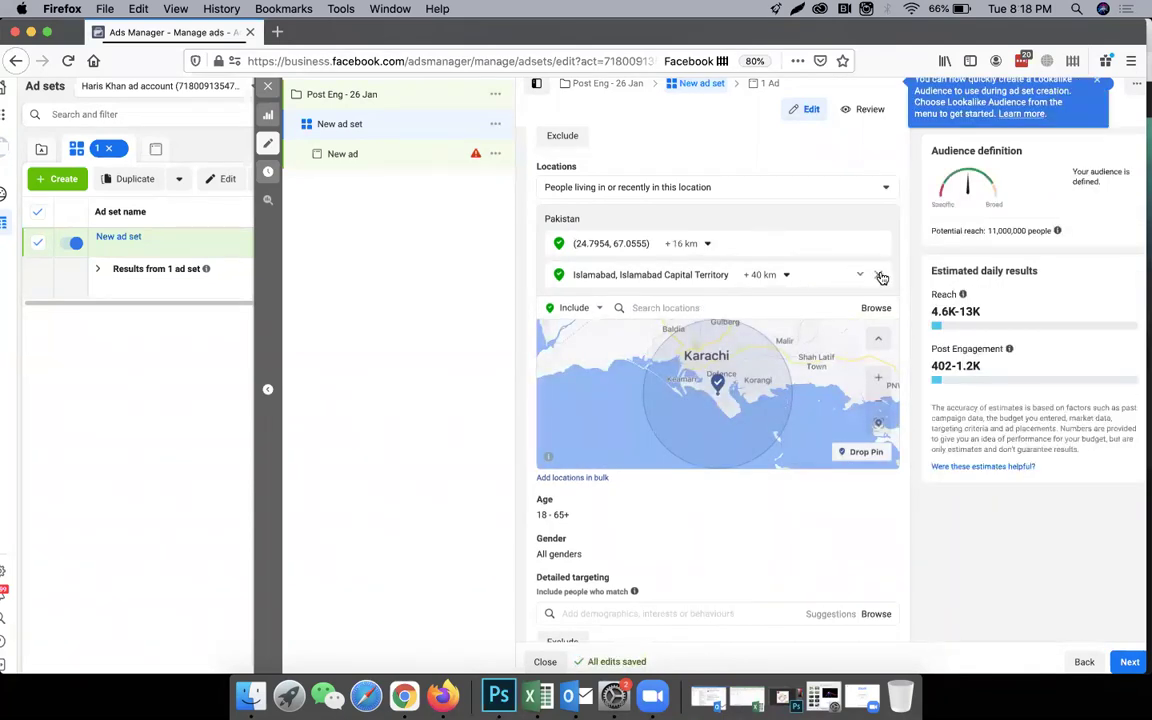
Remove Islamabad from the included locations and set the dropped pin's targeting radius to 1 km
left_click(879, 275)
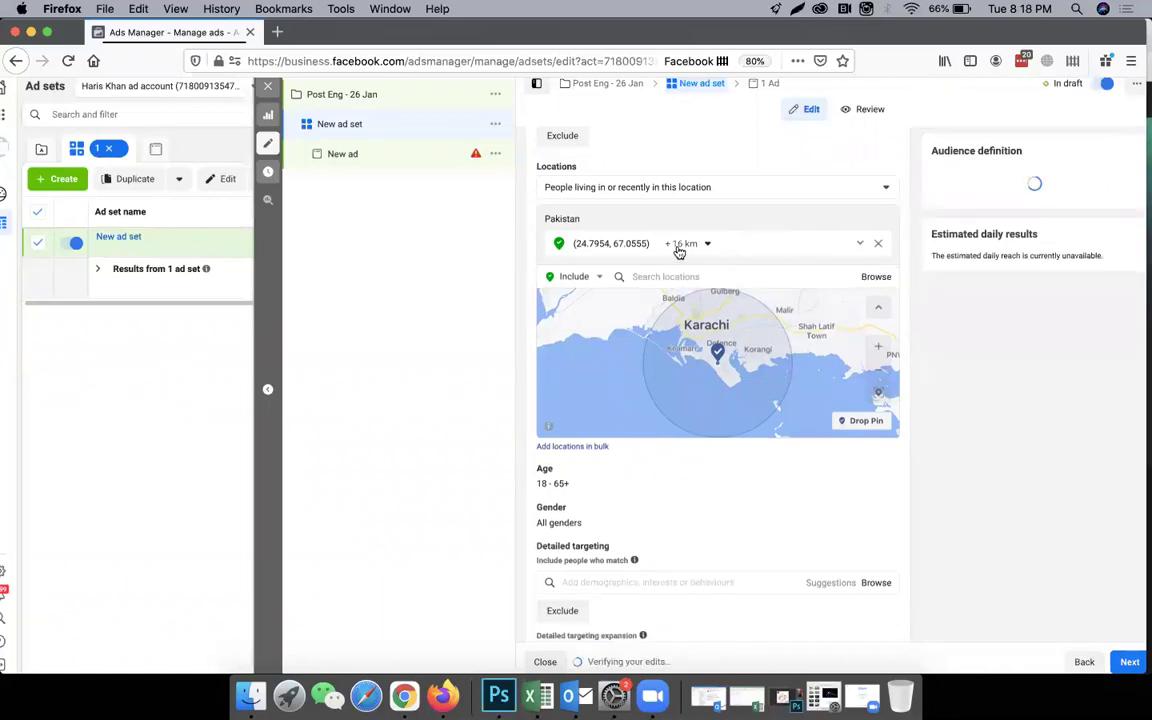
left_click(709, 244)
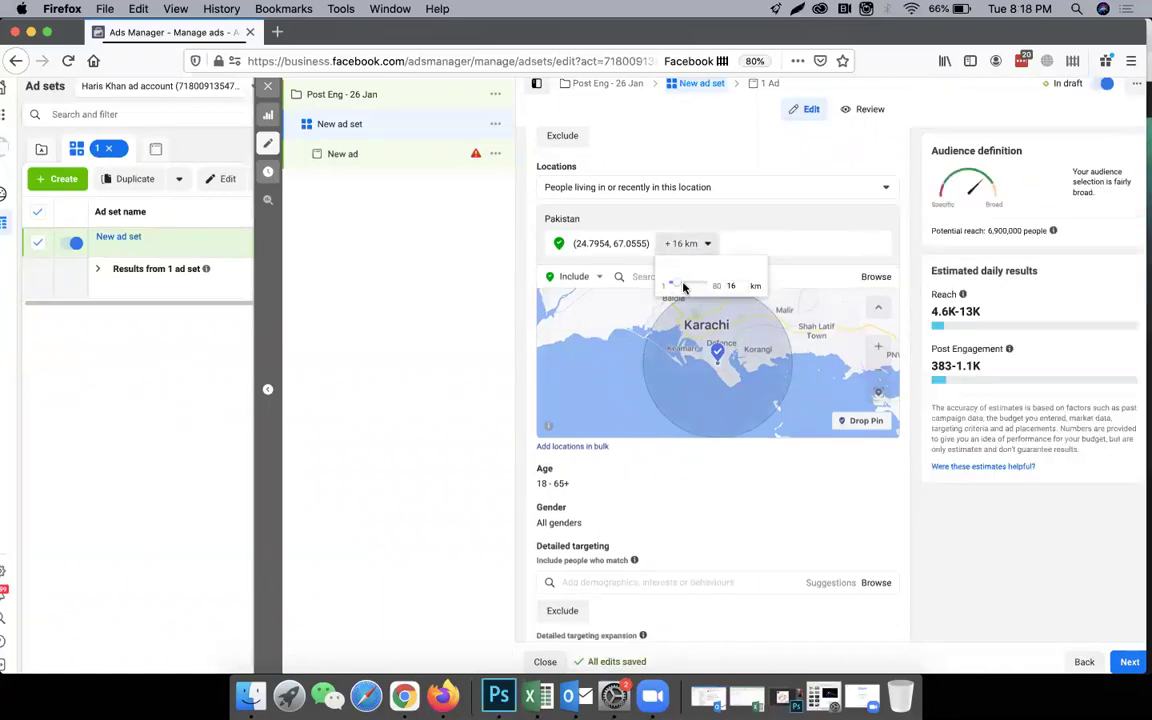
left_click_drag(665, 286, 652, 286)
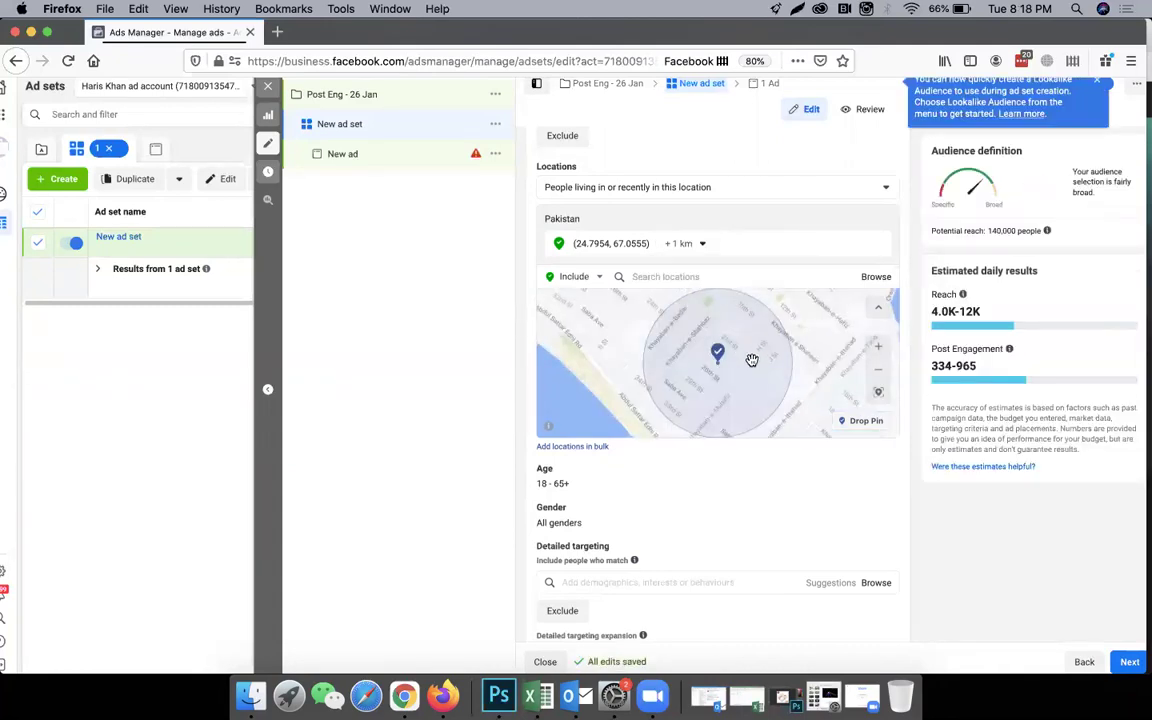
left_click(878, 350)
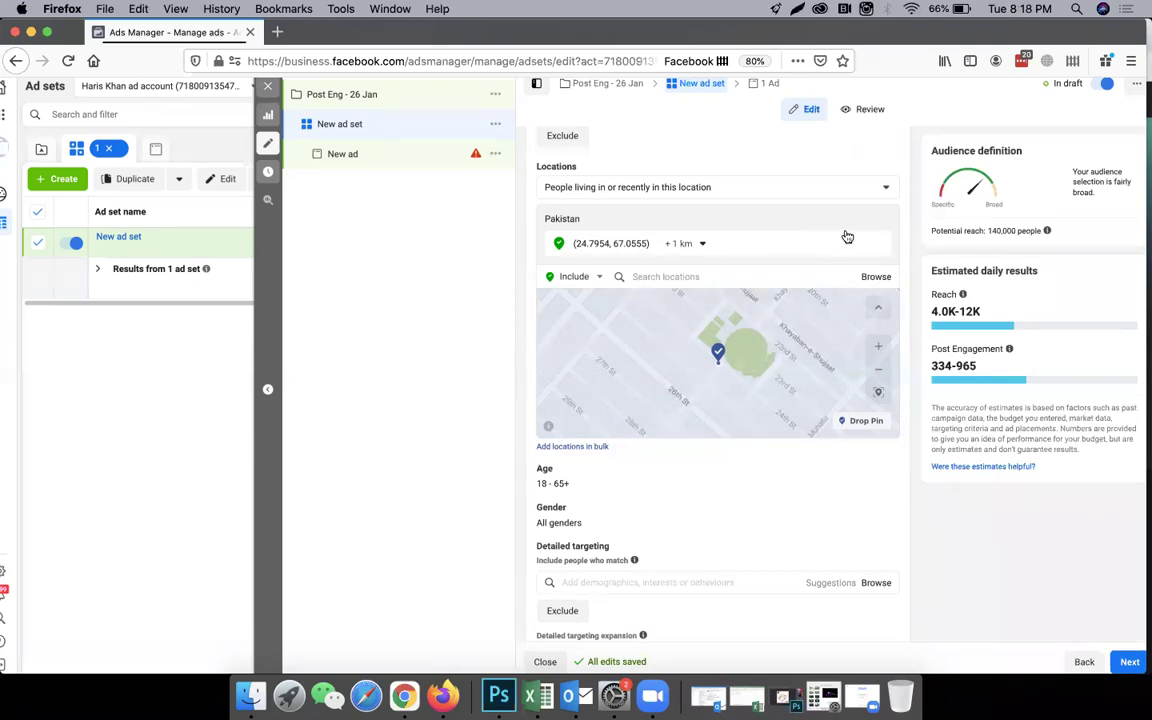
scroll(741, 326, "down", 2)
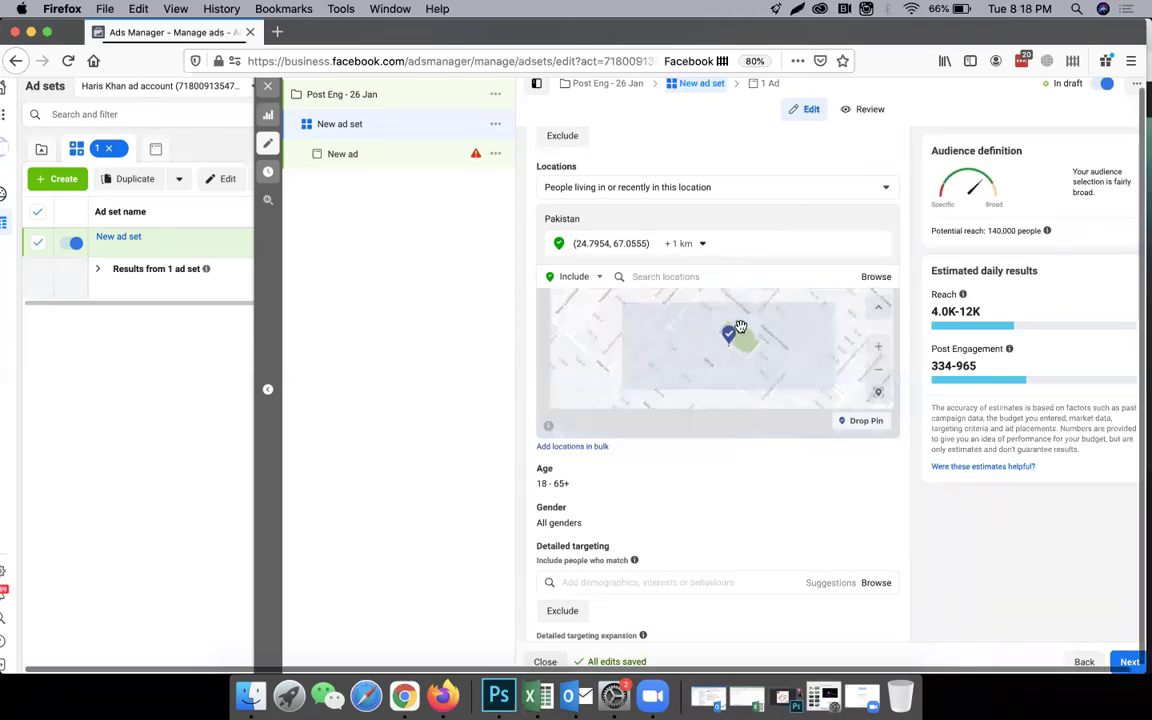
Open the ad set's age range for editing and select 18 as the minimum age
scroll(743, 496, "down", 2)
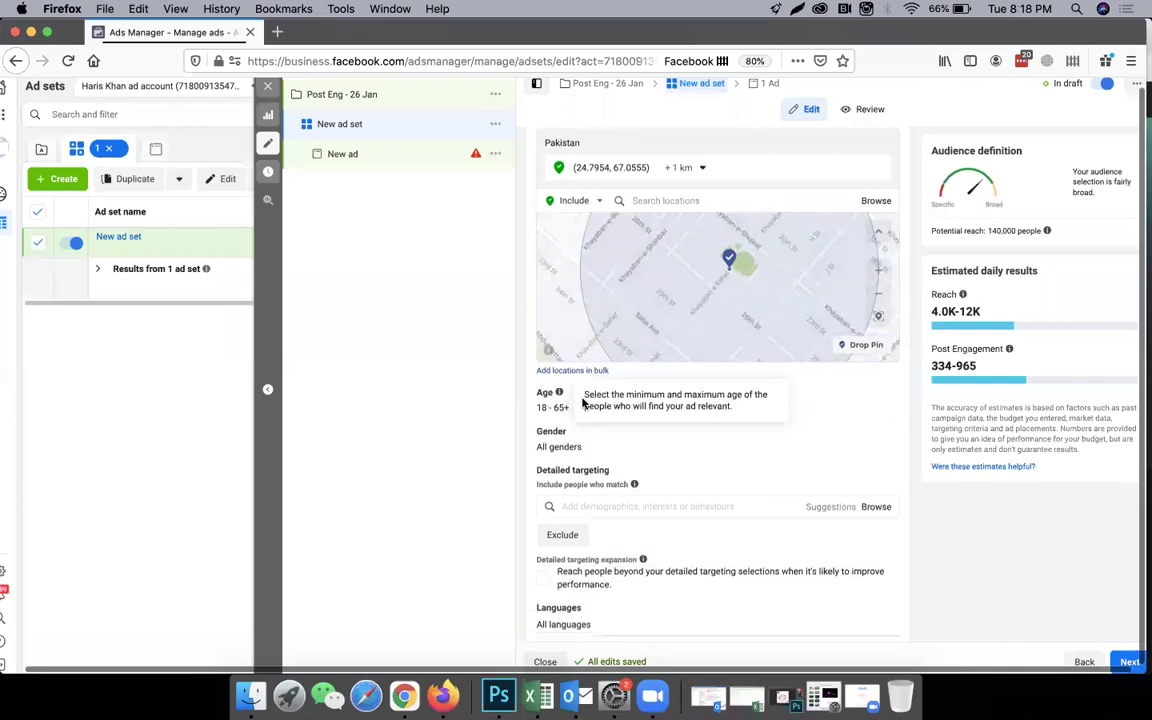
left_click(880, 396)
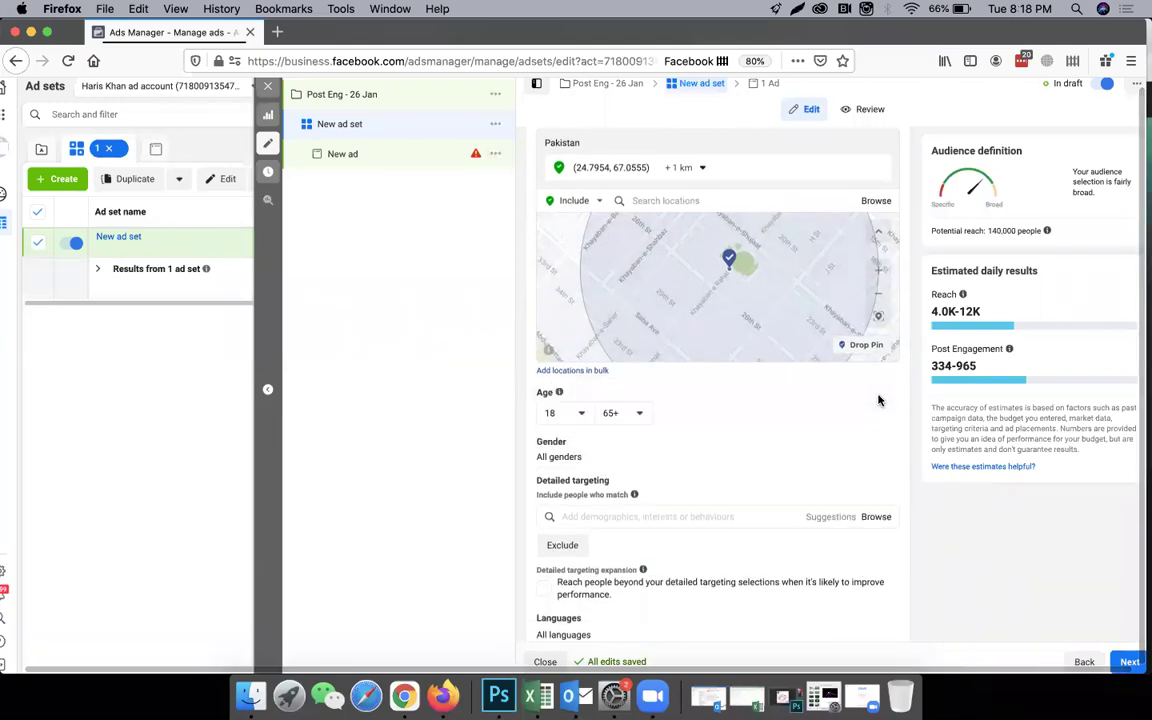
scroll(630, 400, "down", 1)
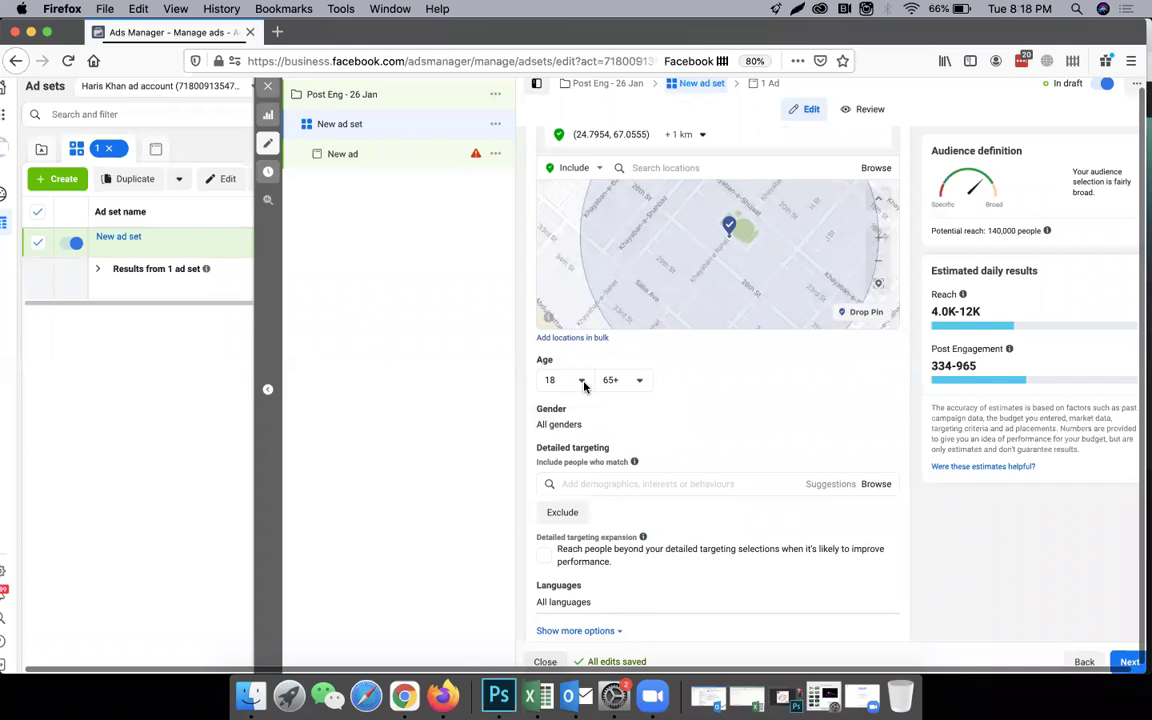
left_click(583, 382)
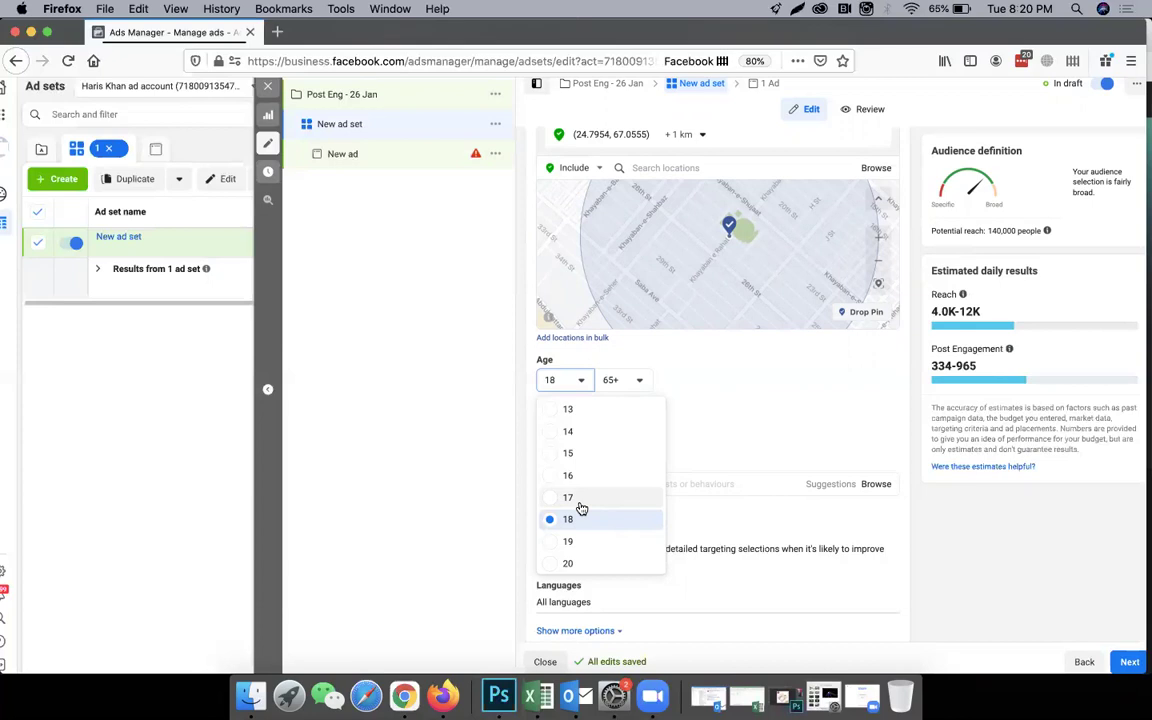
scroll(581, 508, "down", 1)
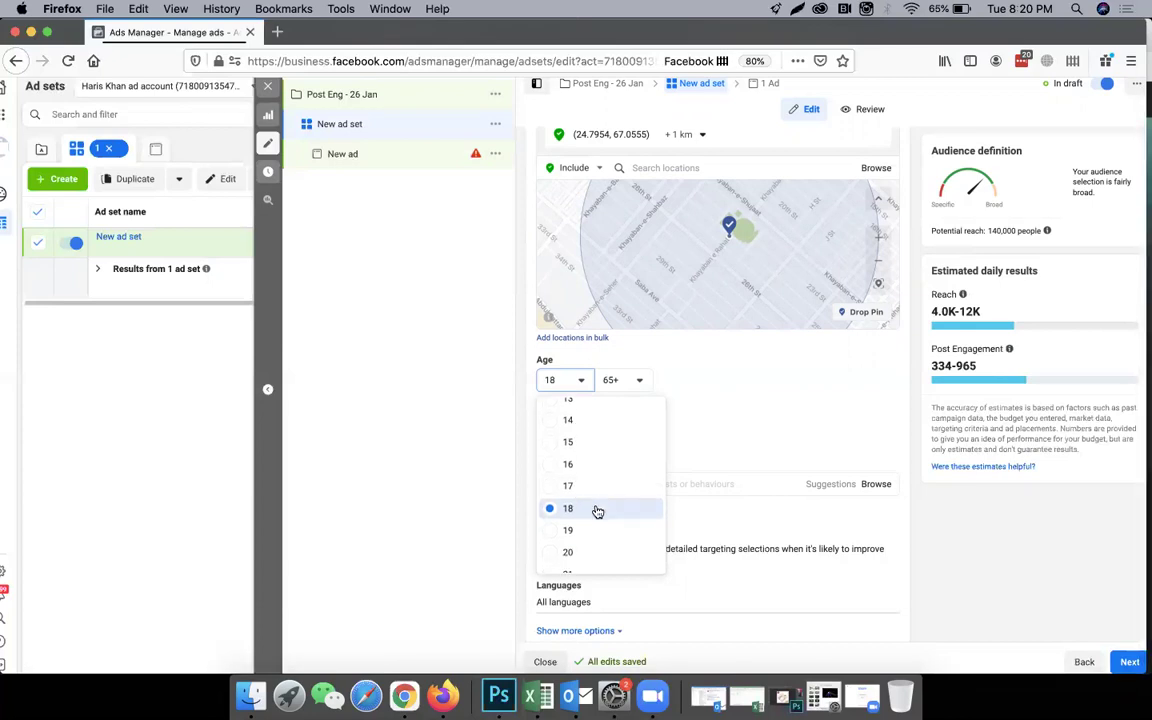
left_click(597, 510)
Set the audience's maximum age to 32
left_click(628, 380)
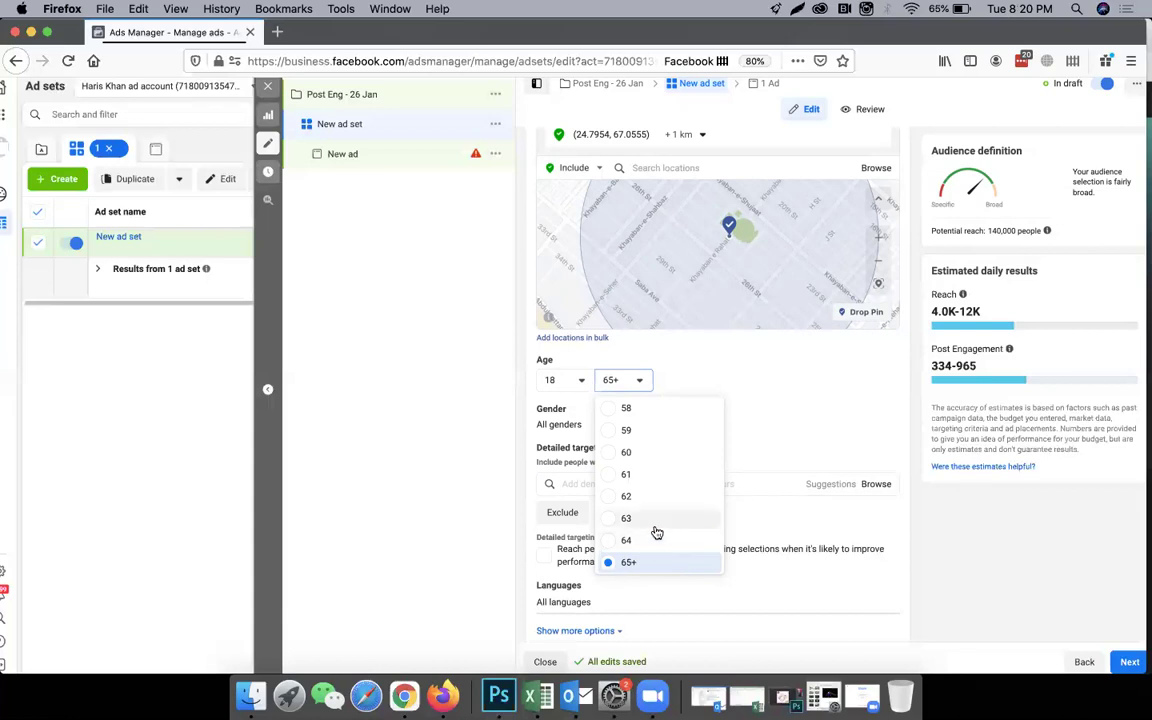
scroll(656, 532, "up", 5)
scroll(656, 532, "up", 6)
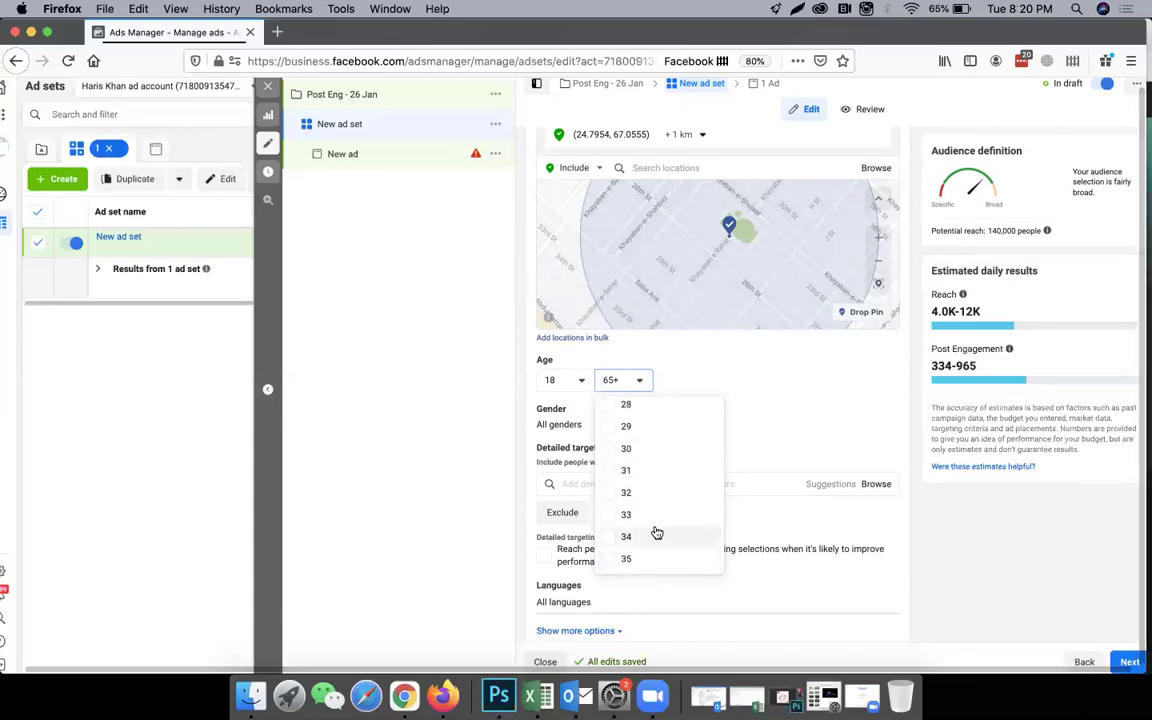
left_click(639, 497)
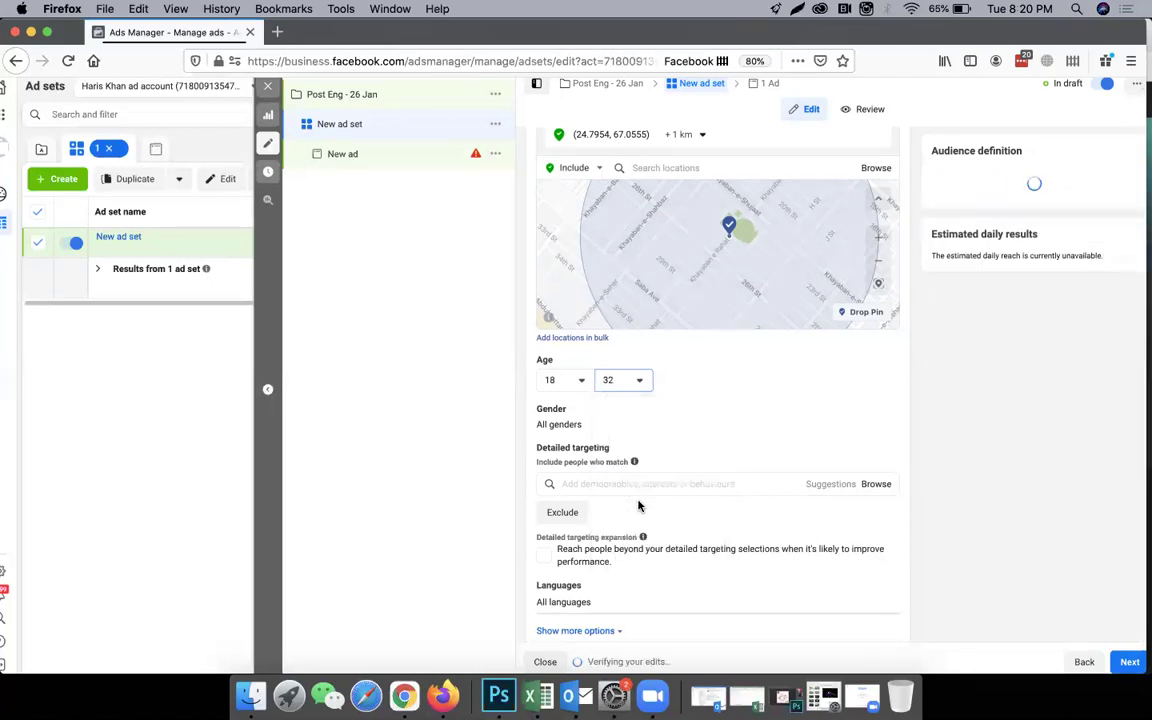
Set the audience's maximum age to 25
left_click(638, 387)
scroll(672, 489, "up", 3)
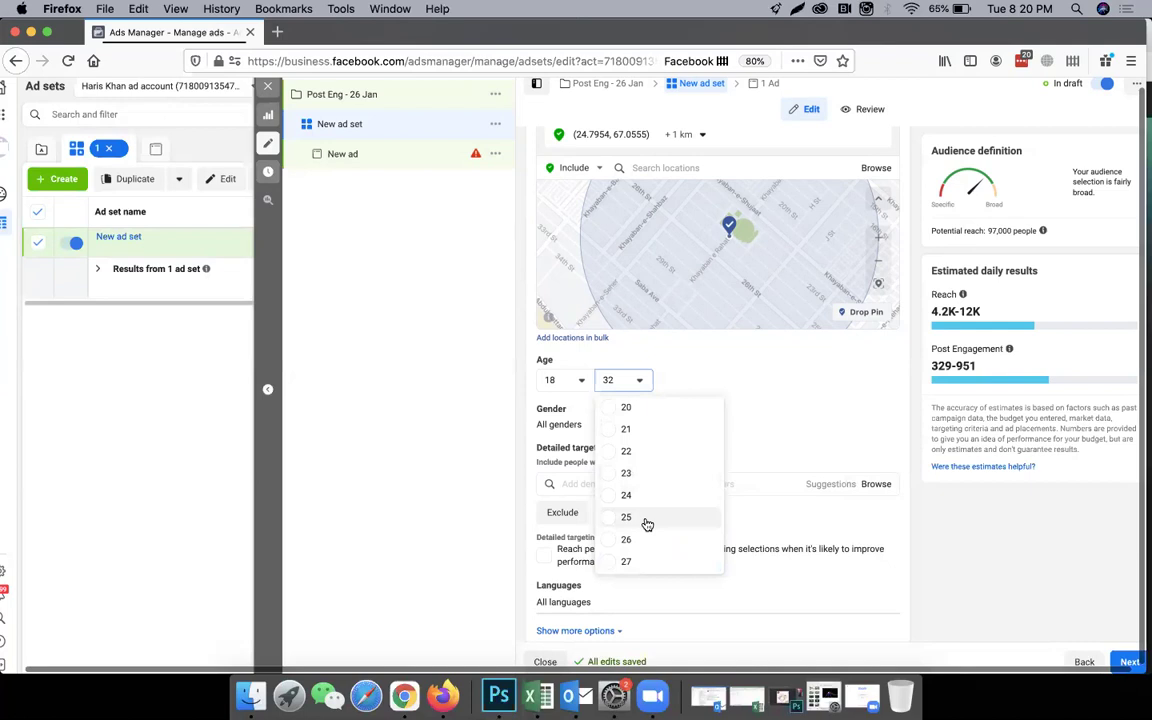
left_click(647, 520)
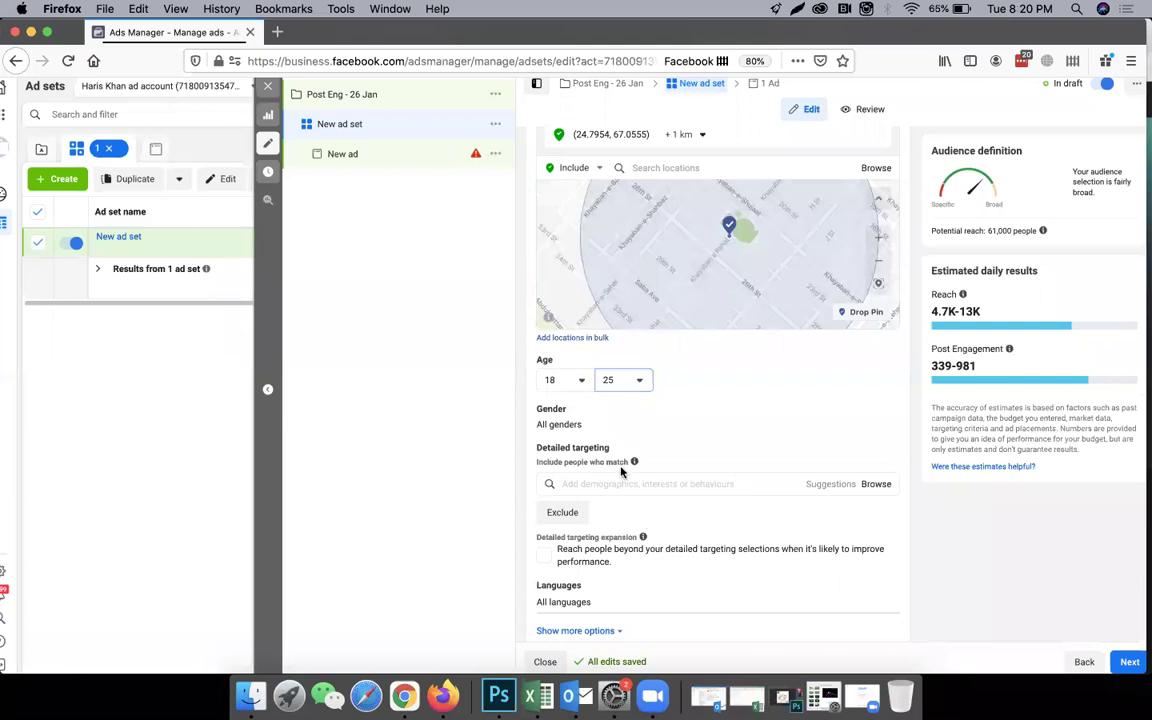
Set the audience's minimum age to 25
left_click(580, 388)
scroll(591, 482, "down", 3)
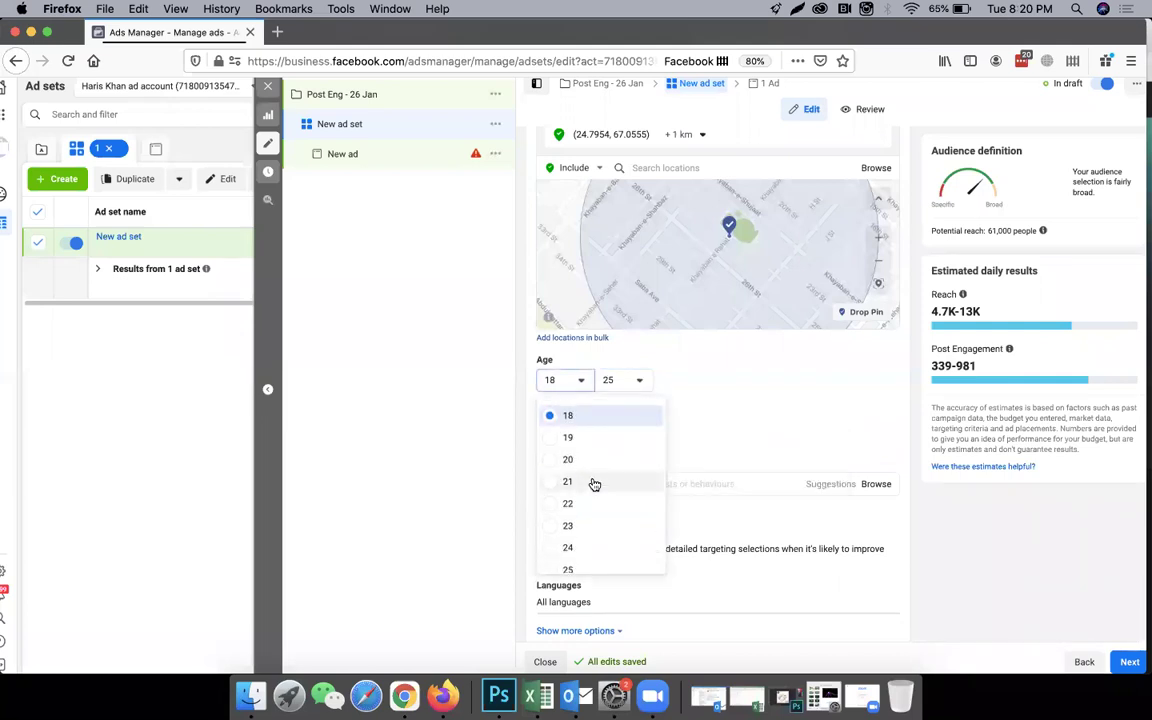
scroll(600, 500, "down", 2)
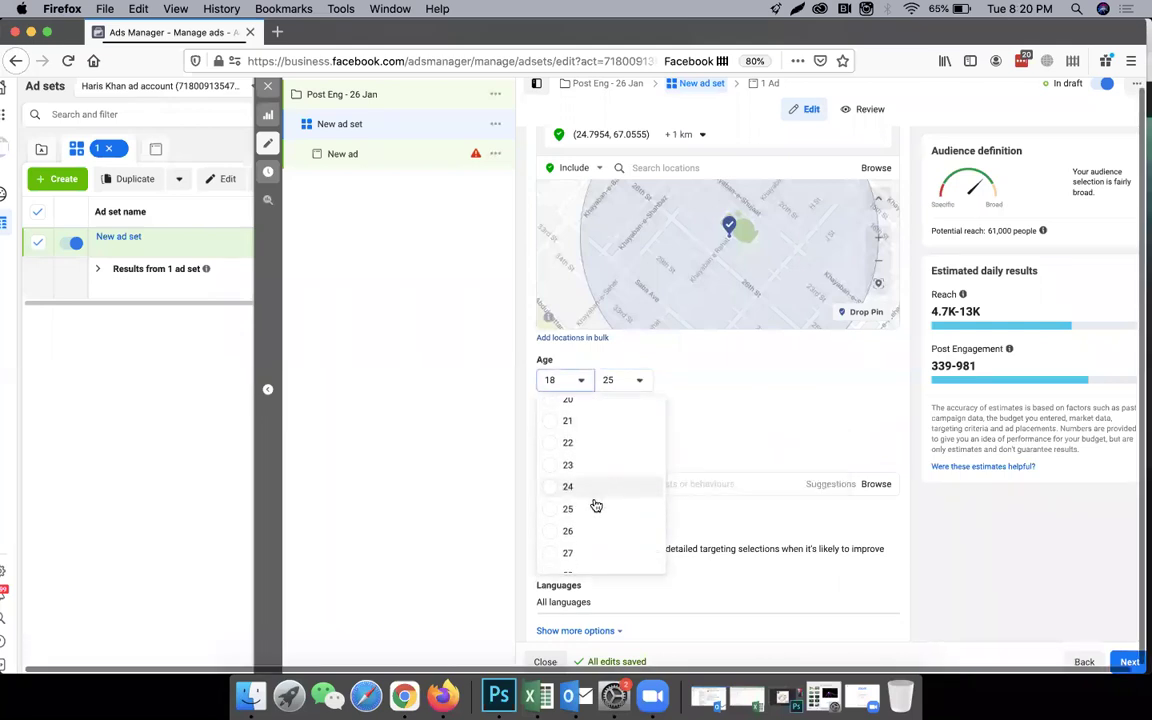
left_click(593, 508)
Set the audience's maximum age to 44
left_click(620, 382)
scroll(666, 505, "down", 5)
scroll(668, 487, "down", 4)
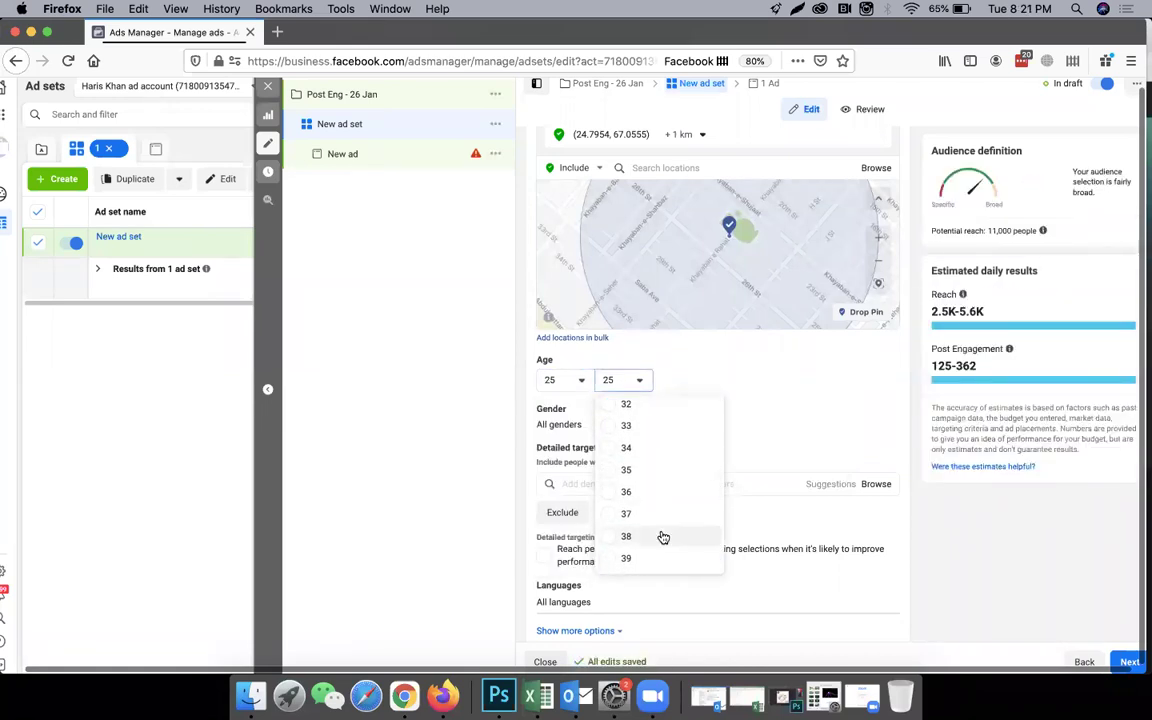
scroll(661, 536, "down", 1)
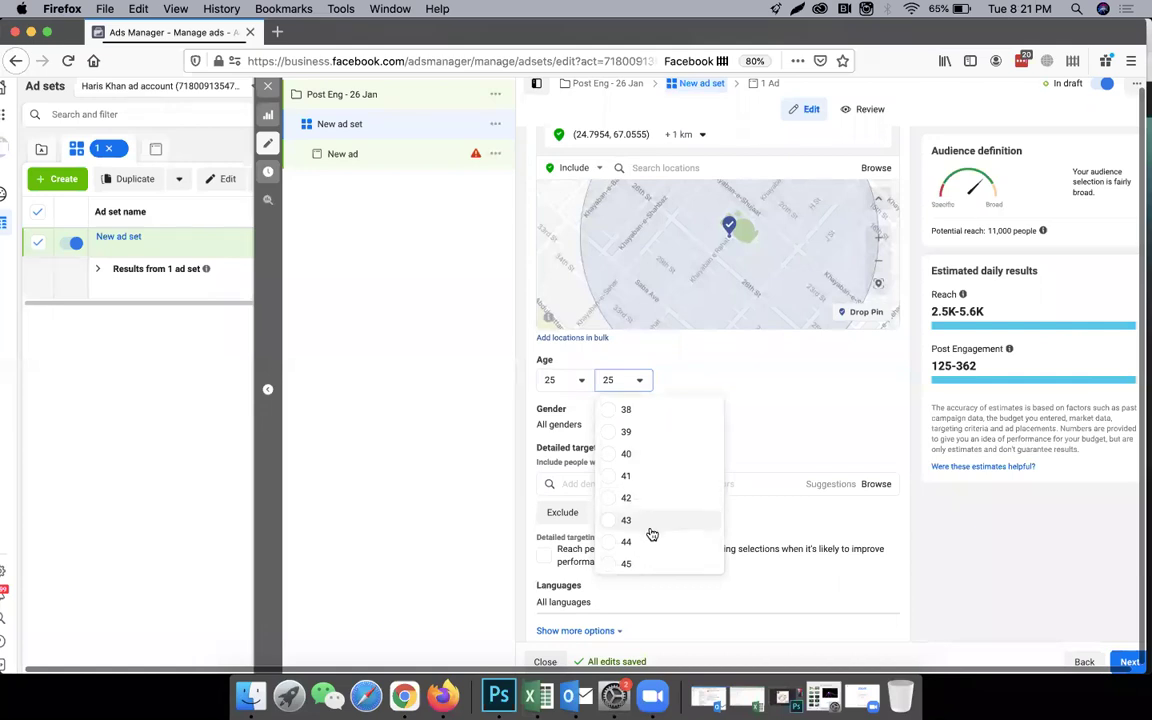
left_click(651, 545)
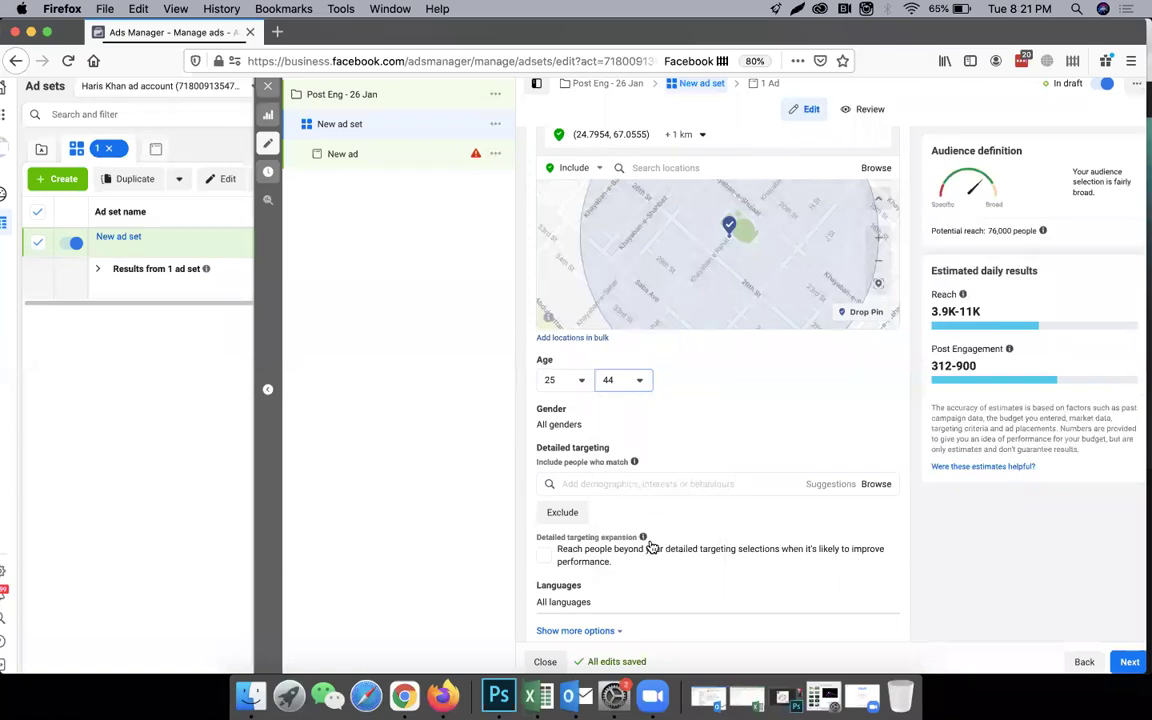
Set the audience's minimum age to 18 and keep 44 as the maximum age
left_click(570, 388)
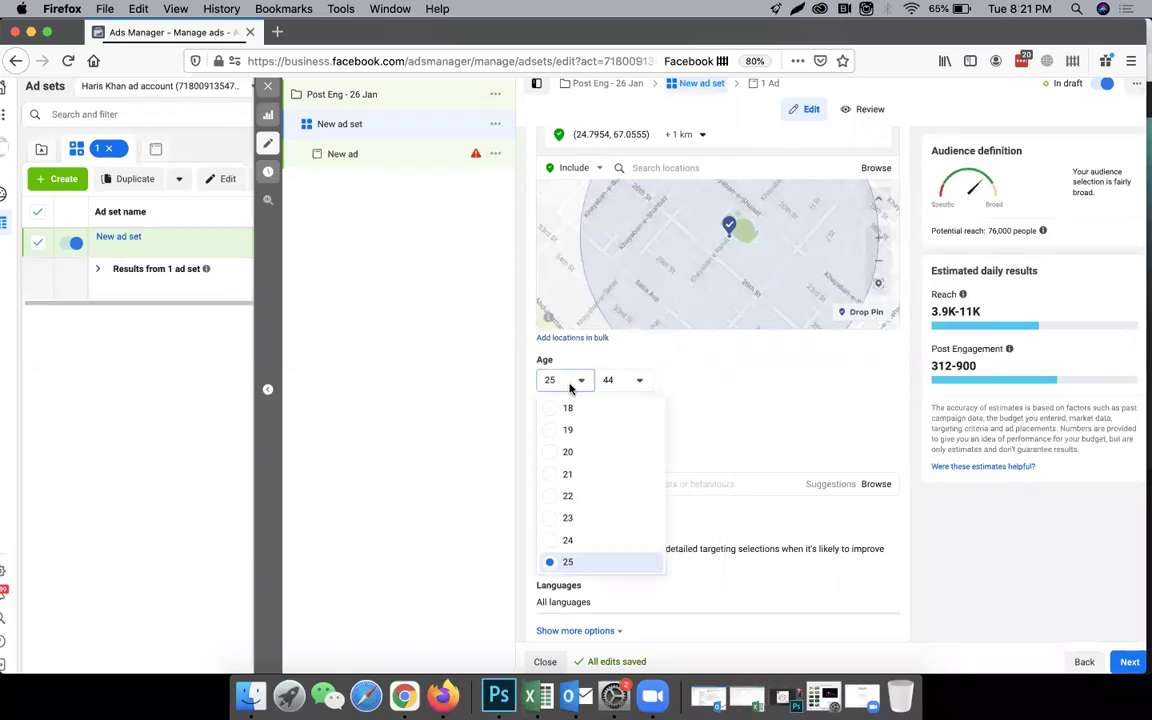
scroll(617, 499, "up", 3)
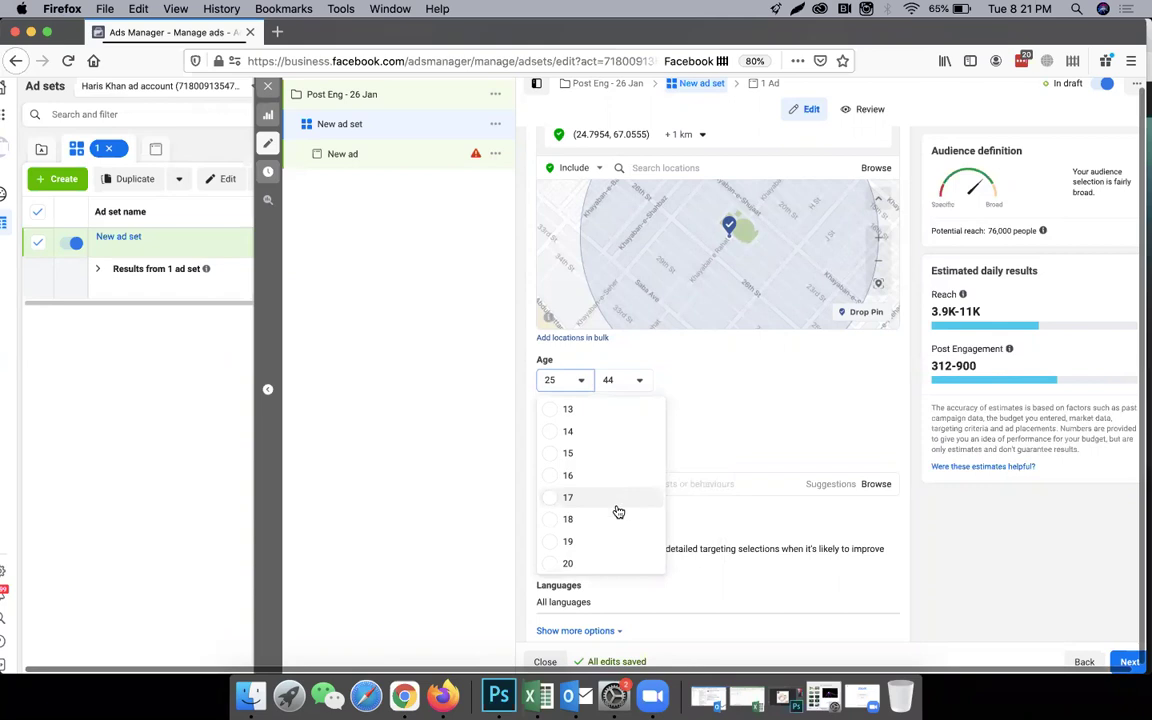
left_click(597, 520)
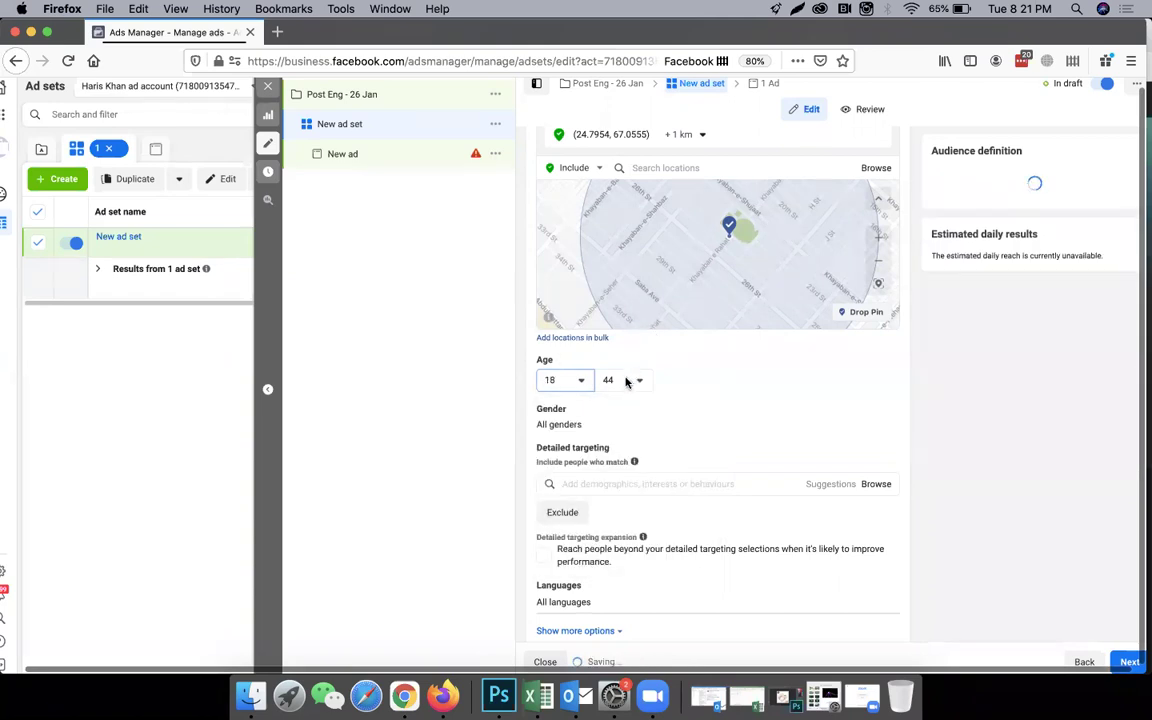
left_click(626, 380)
scroll(648, 507, "down", 2)
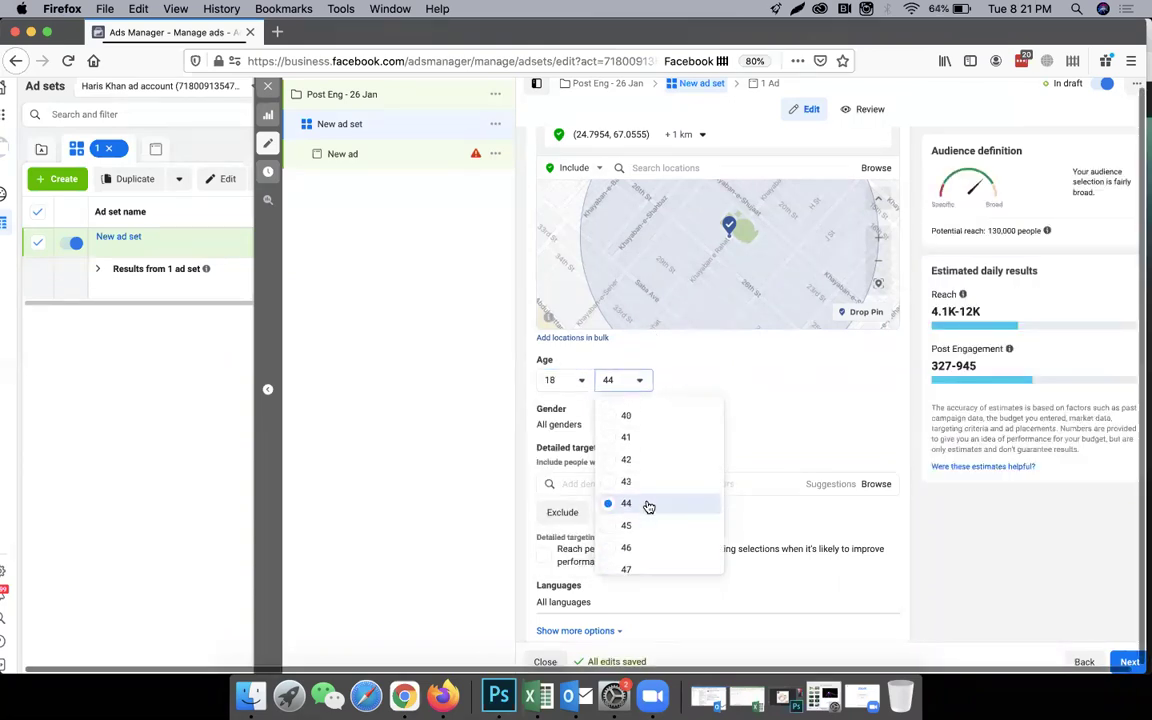
left_click(651, 458)
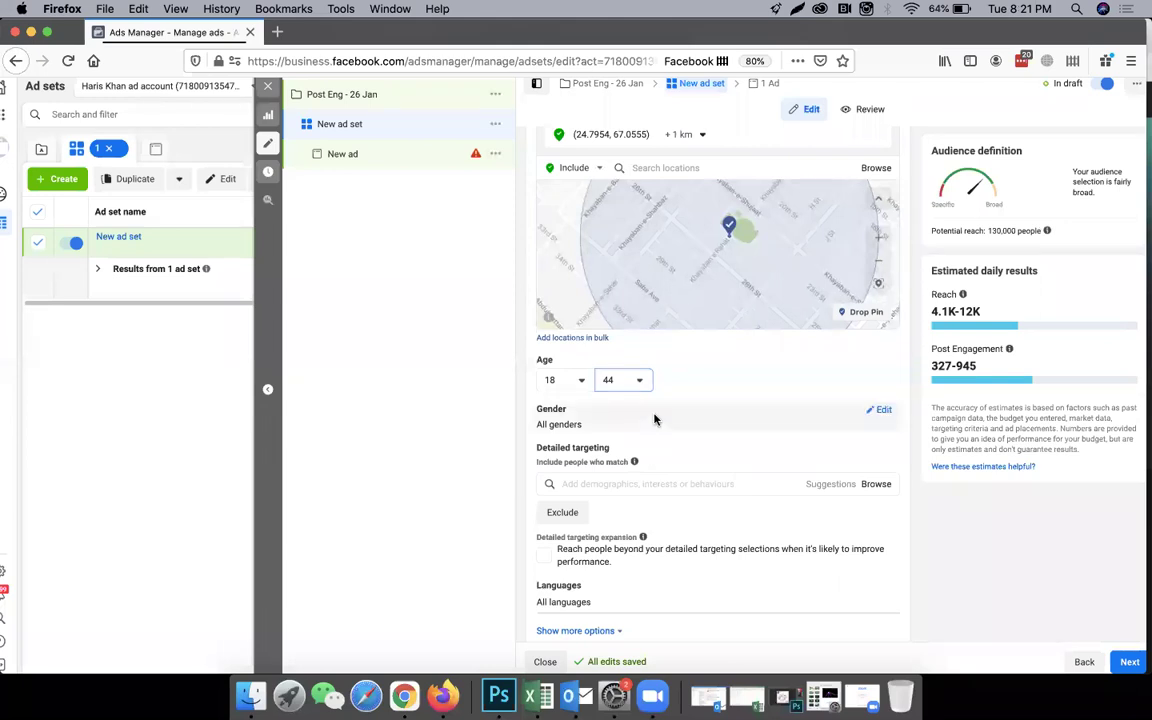
Open the audience's gender setting and compare the estimates for Men and Women, ending on All
scroll(630, 410, "down", 1)
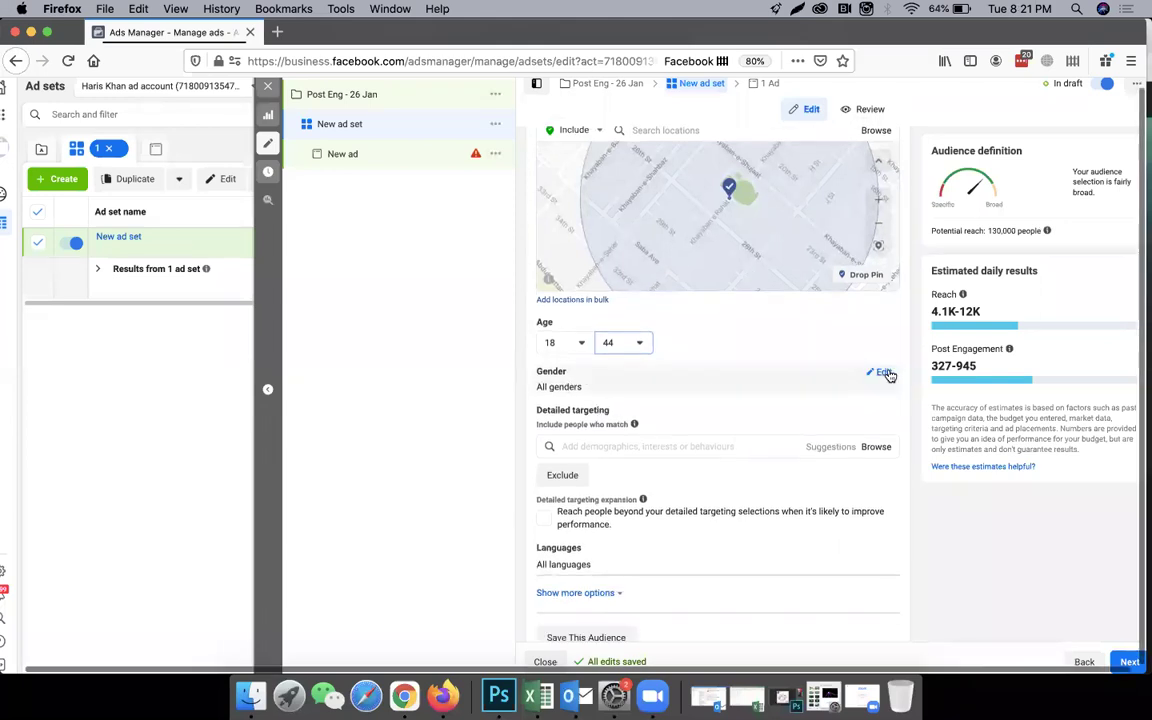
left_click(884, 376)
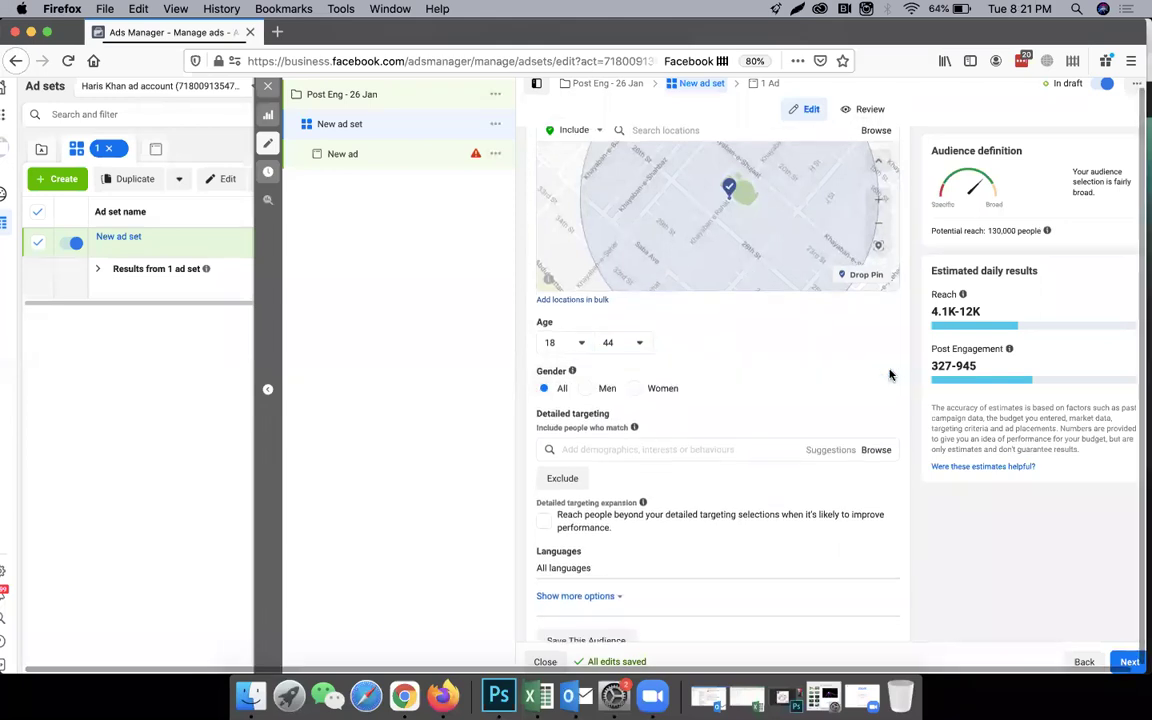
left_click(587, 390)
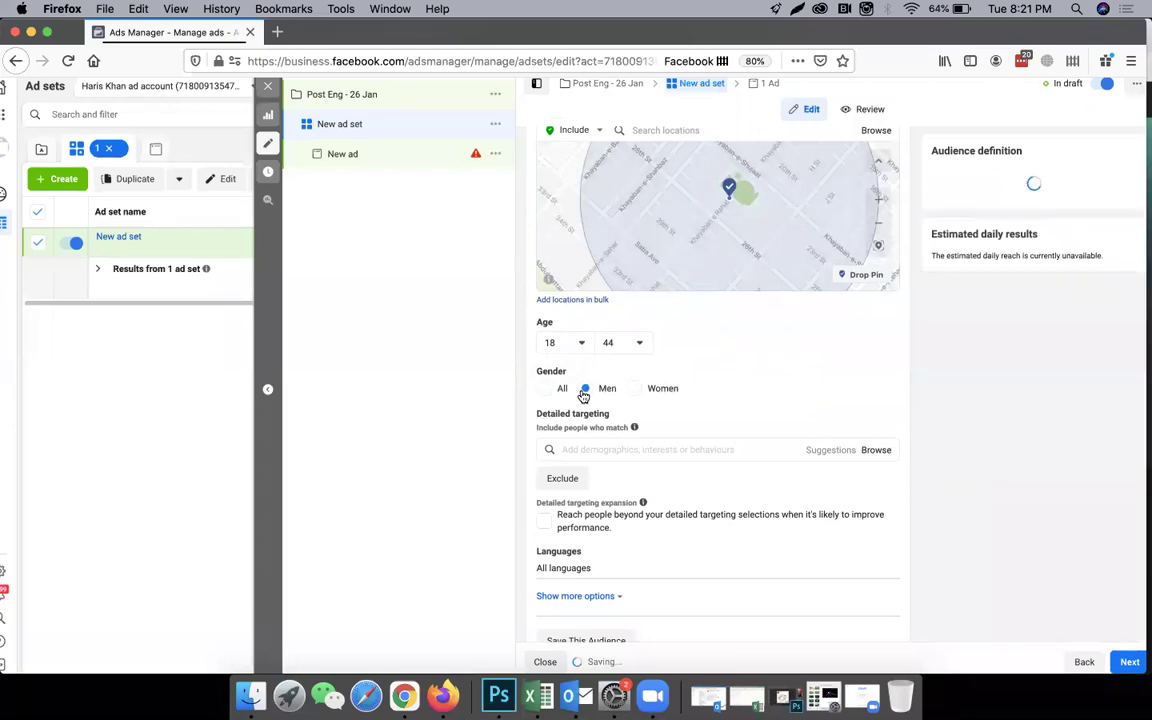
left_click(638, 392)
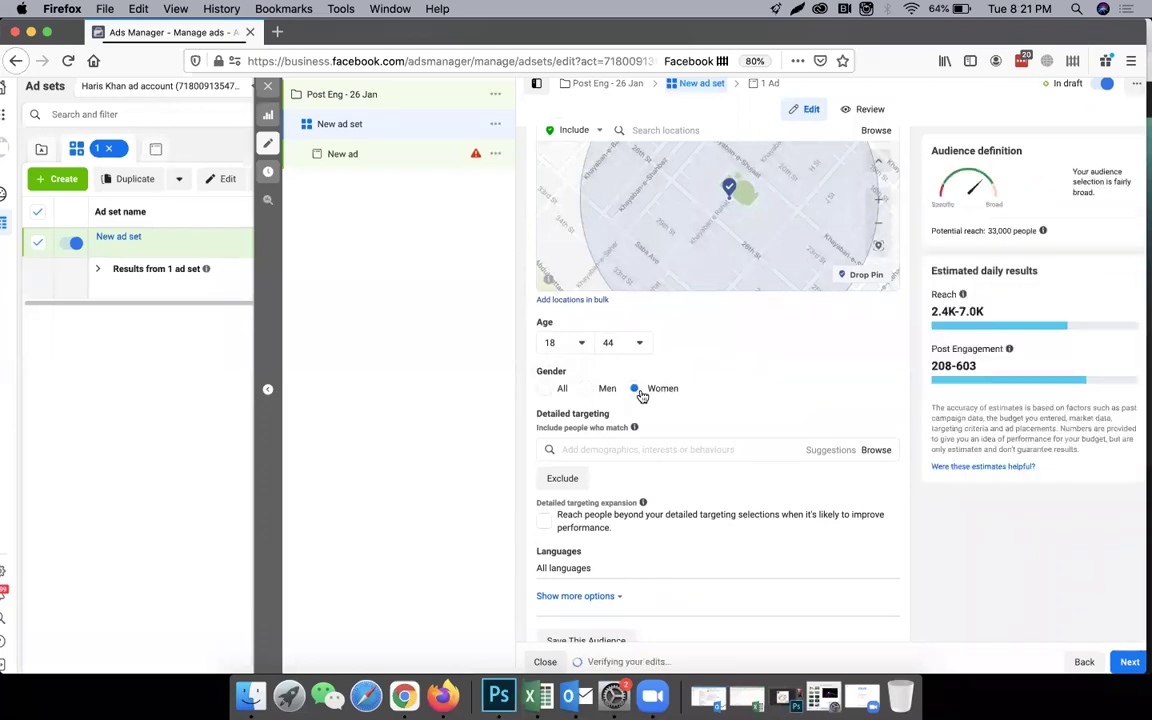
left_click(541, 391)
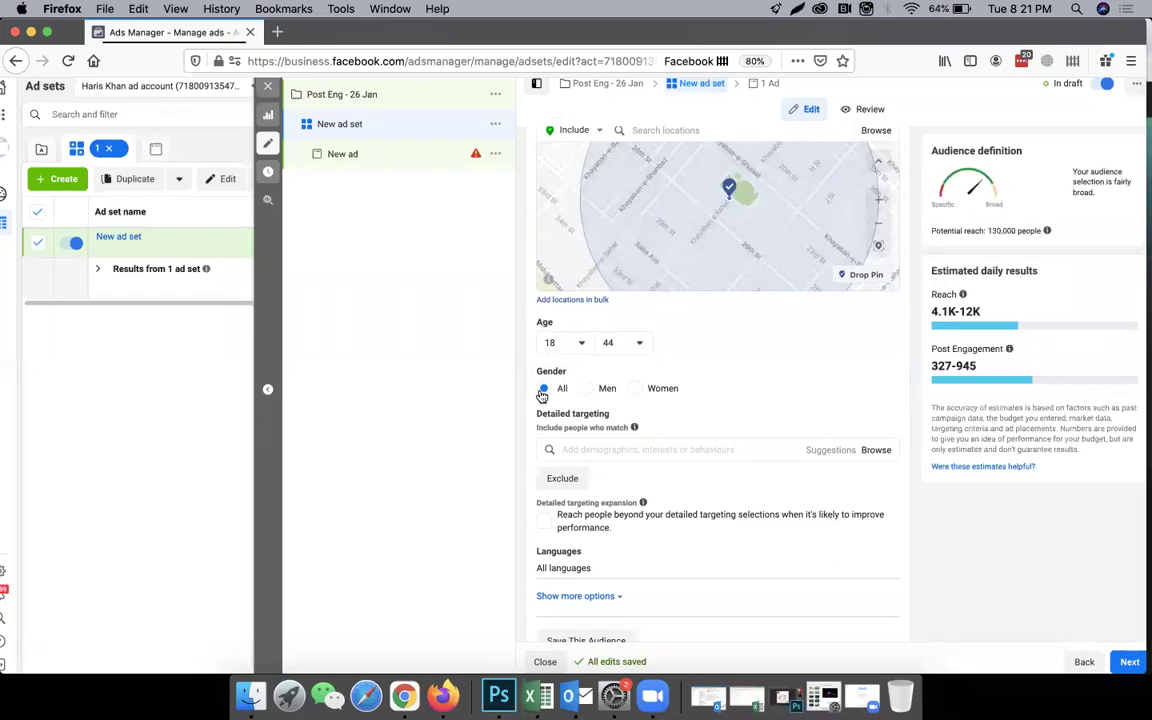
left_click(636, 394)
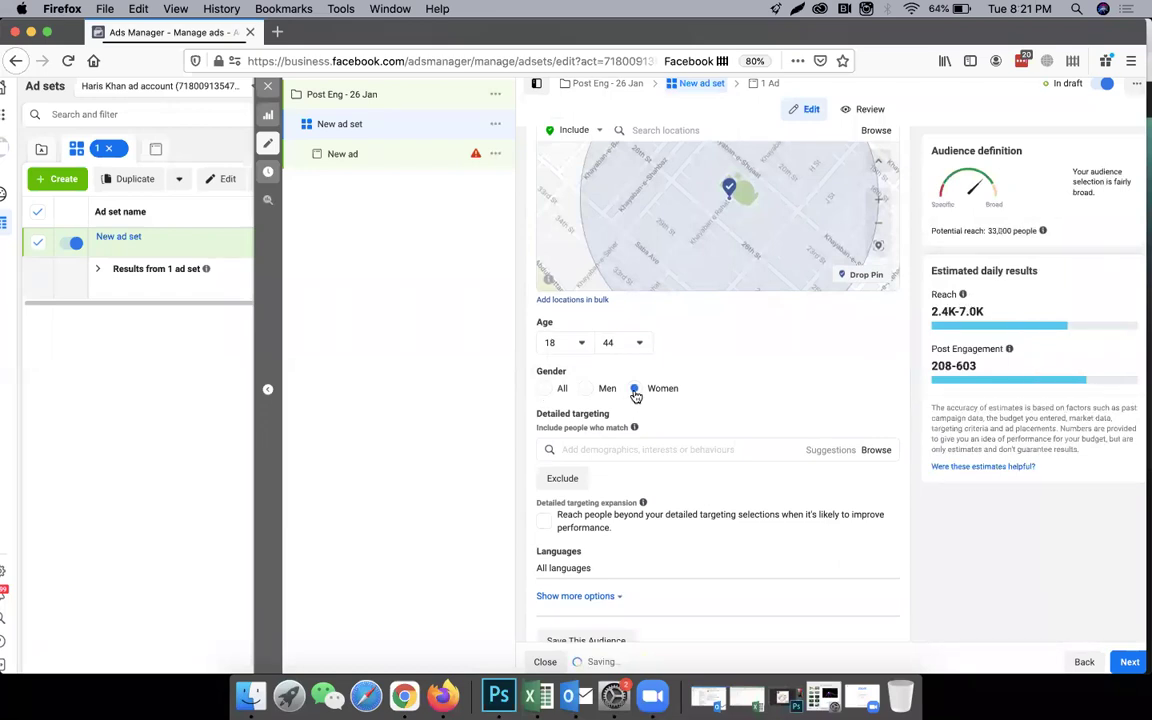
left_click(589, 394)
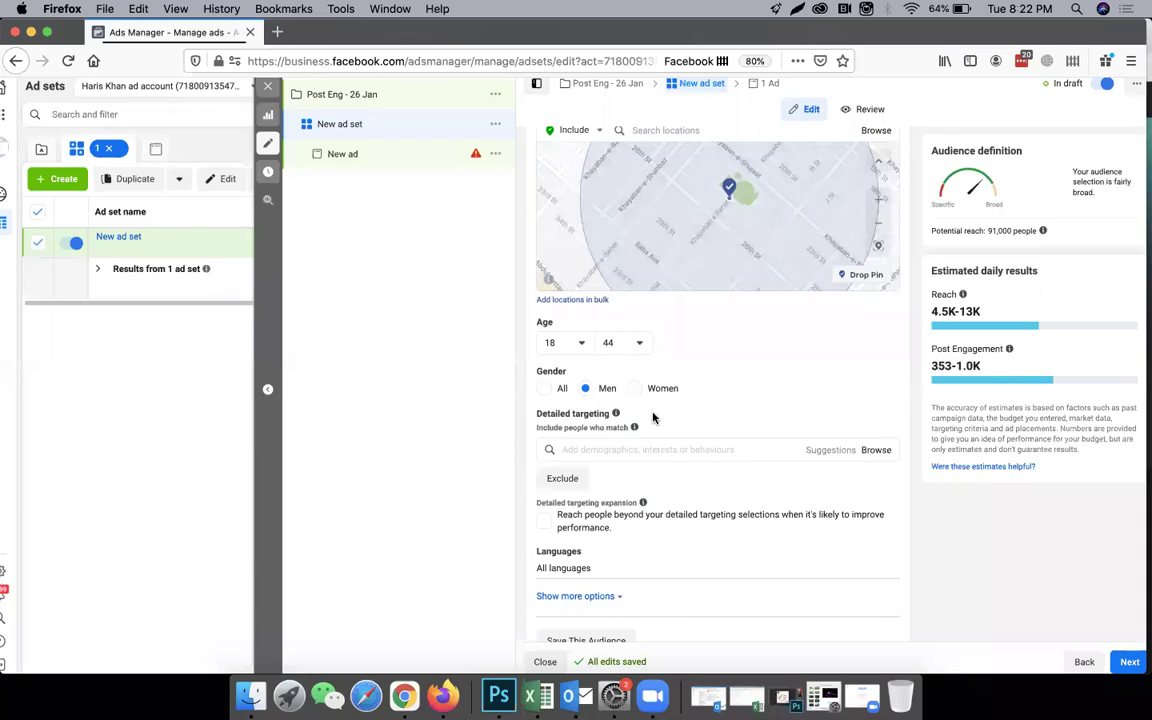
scroll(630, 380, "down", 1)
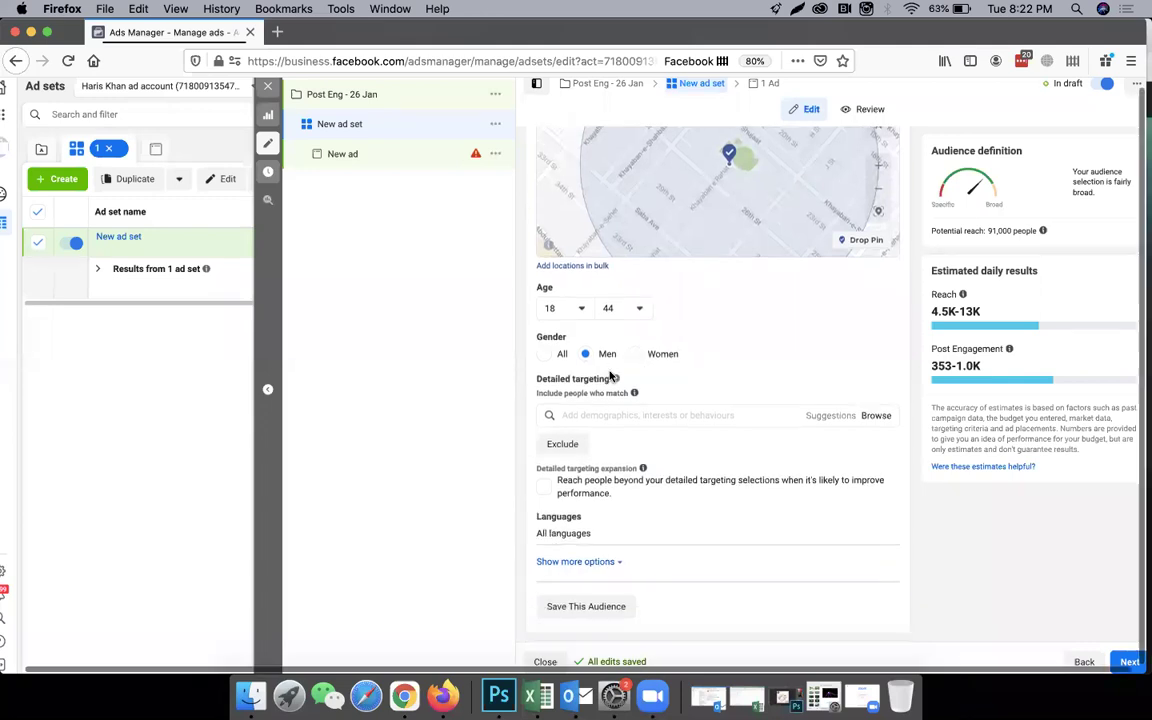
left_click(541, 356)
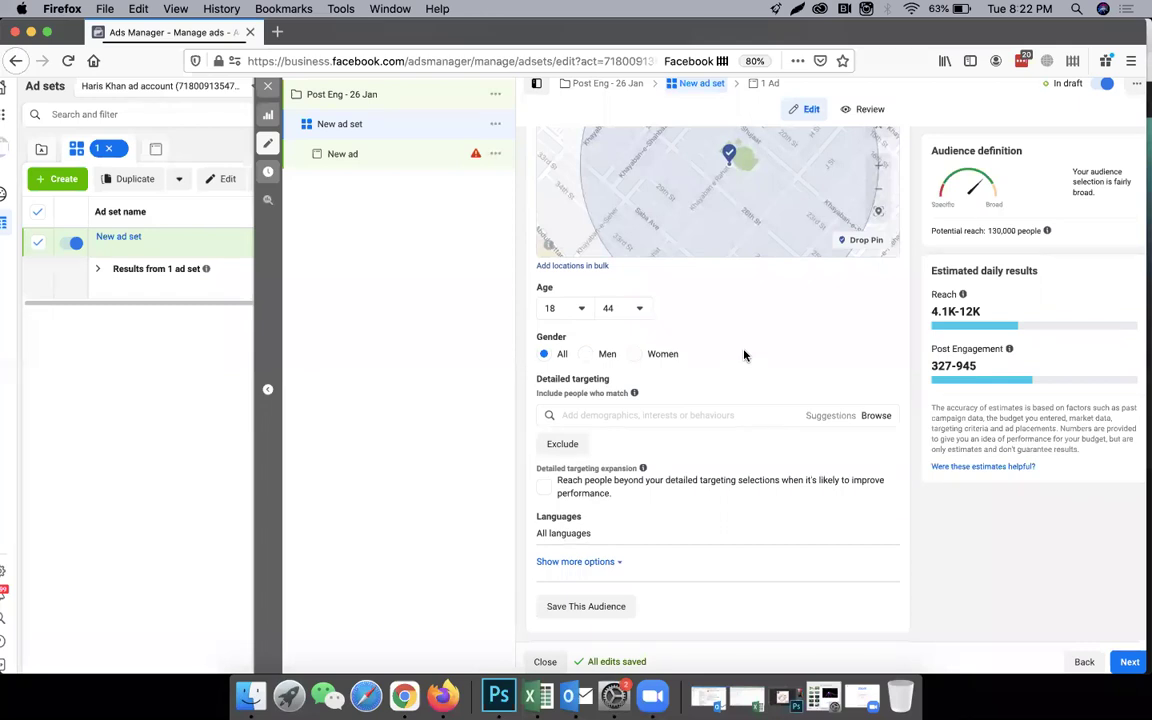
Read the explanation of detailed targeting and review the audience's location, age and gender settings
scroll(744, 355, "down", 2)
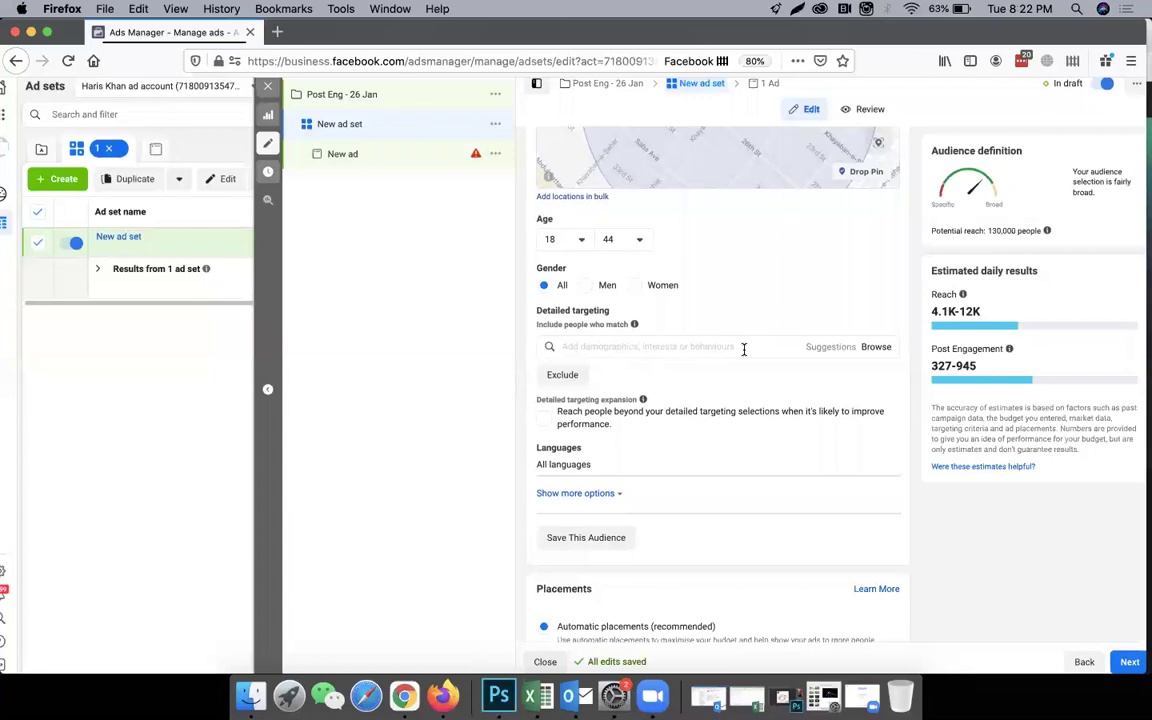
scroll(744, 349, "down", 1)
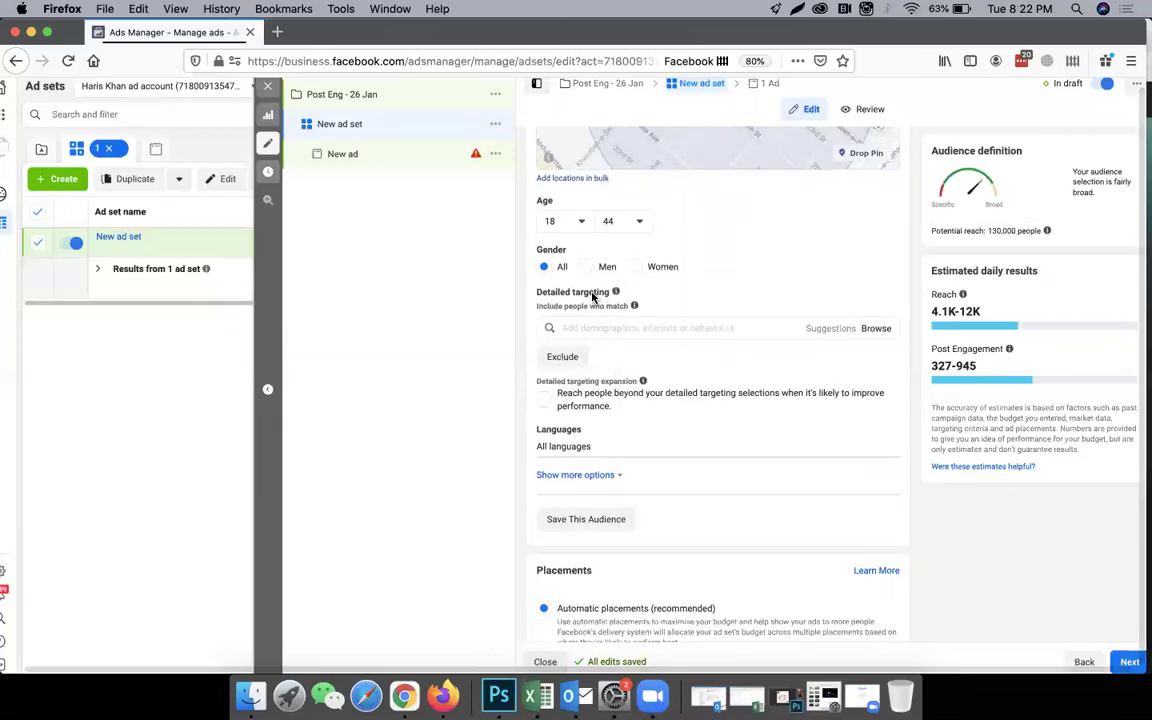
mouse_move(616, 293)
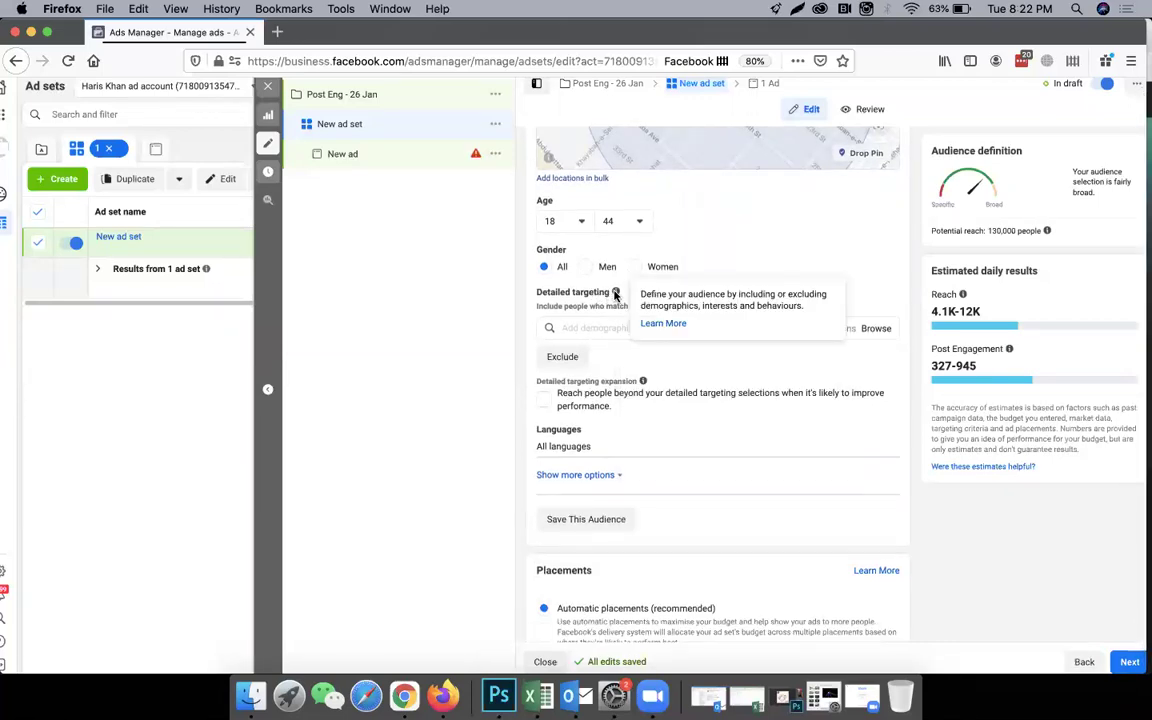
left_click(587, 325)
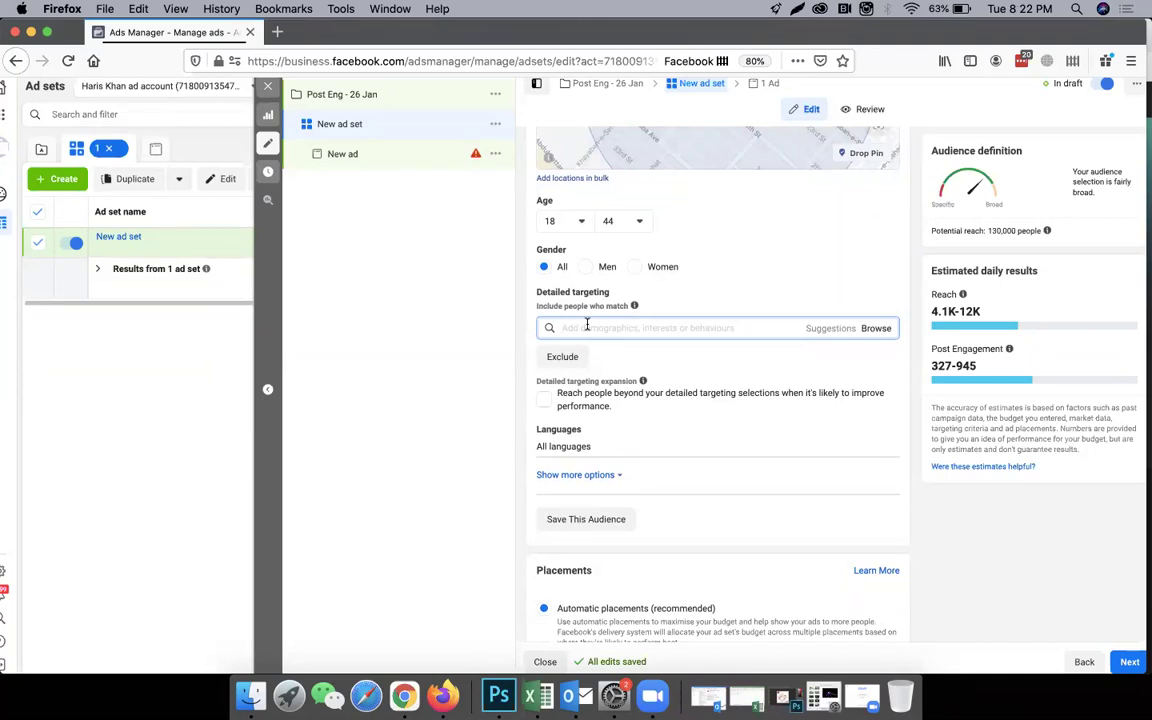
scroll(587, 325, "up", 3)
scroll(749, 287, "up", 3)
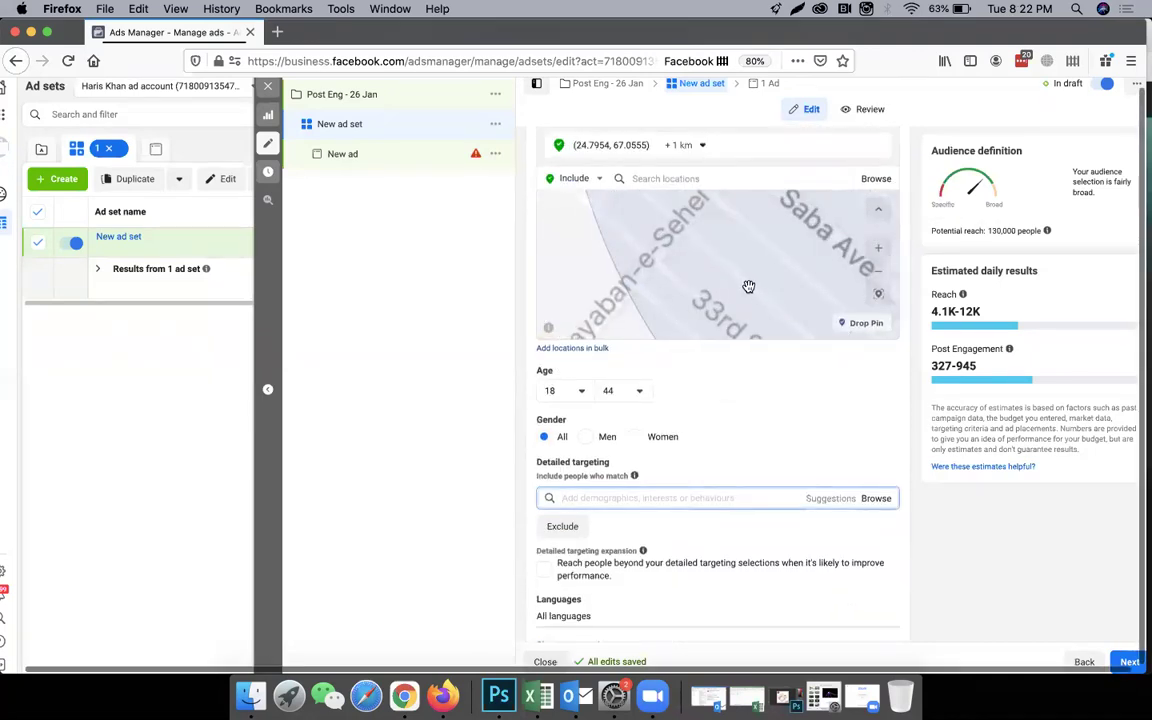
scroll(749, 287, "down", 3)
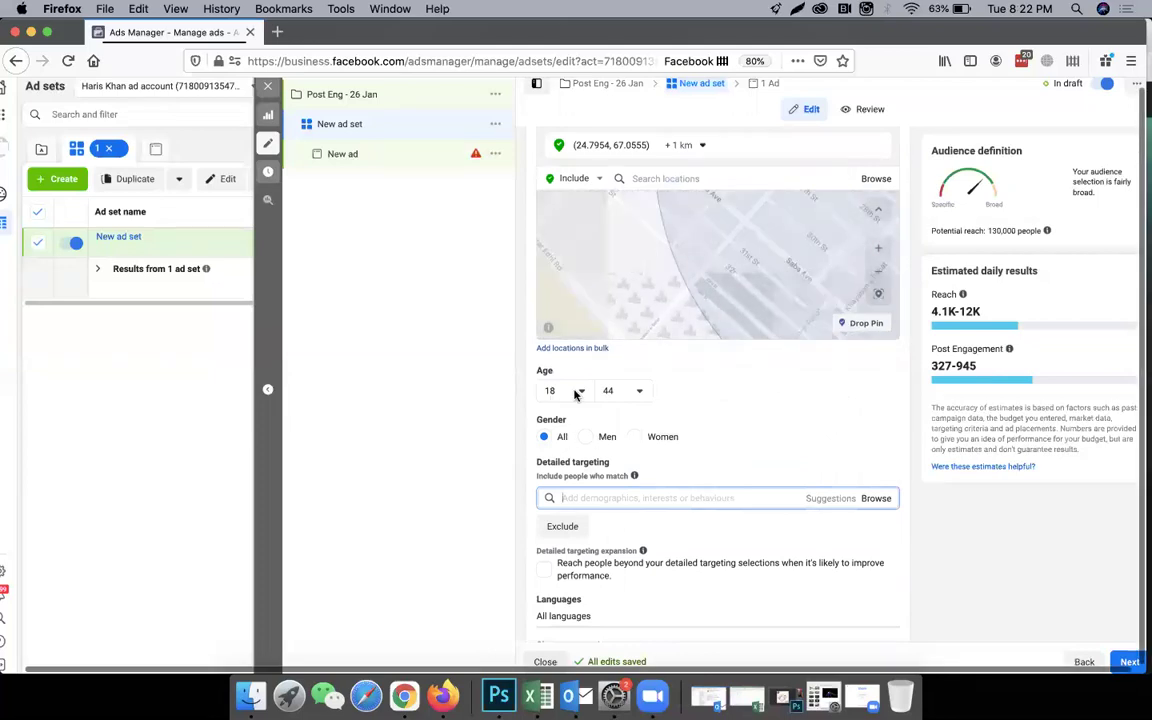
scroll(656, 378, "down", 2)
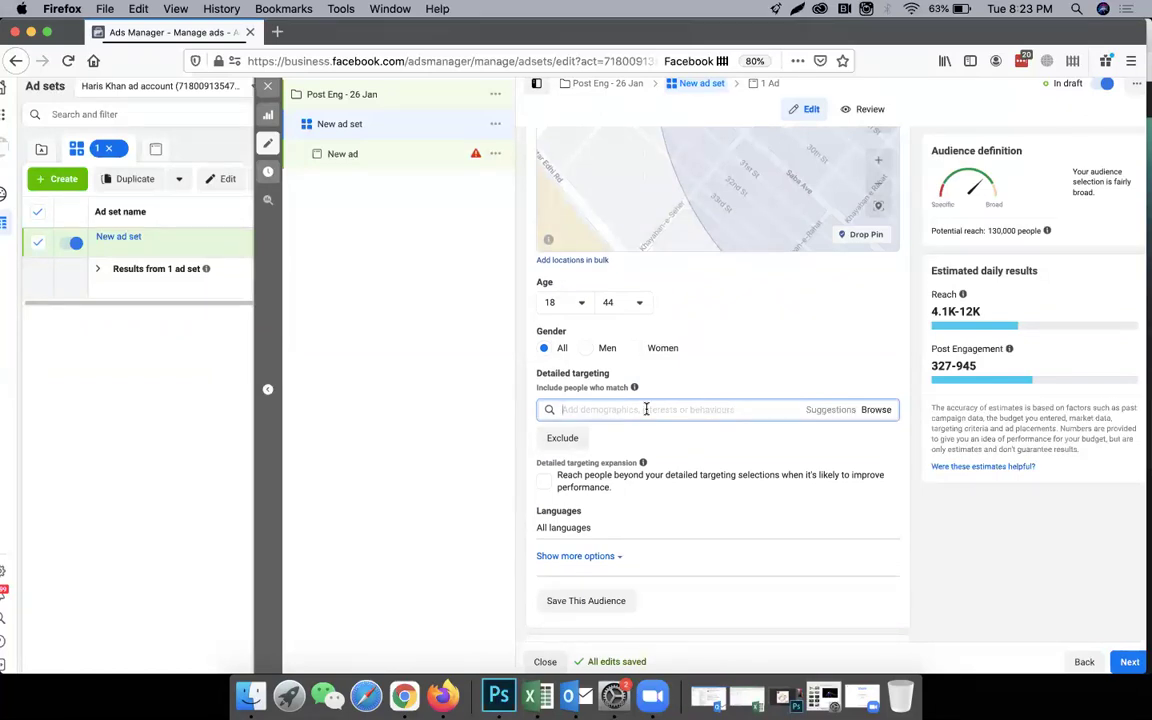
Search the detailed targeting options for online shopping and add the interest Online shopping
left_click(646, 409)
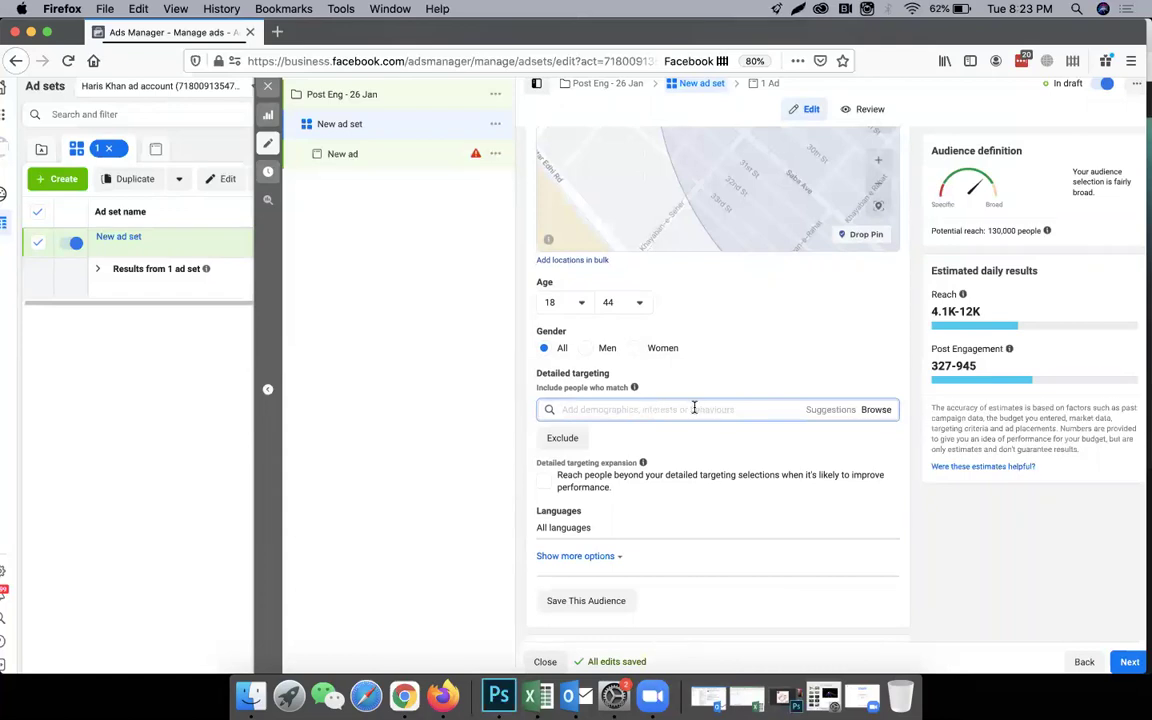
type("onlin")
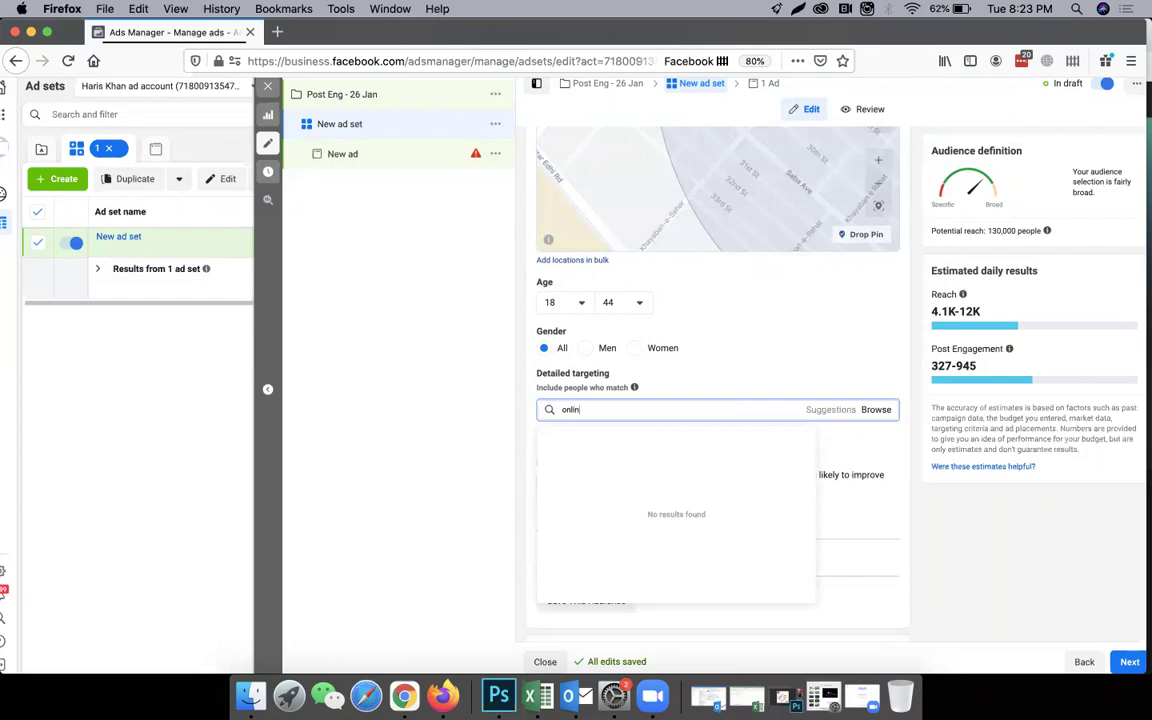
type("e shopp")
left_click(687, 438)
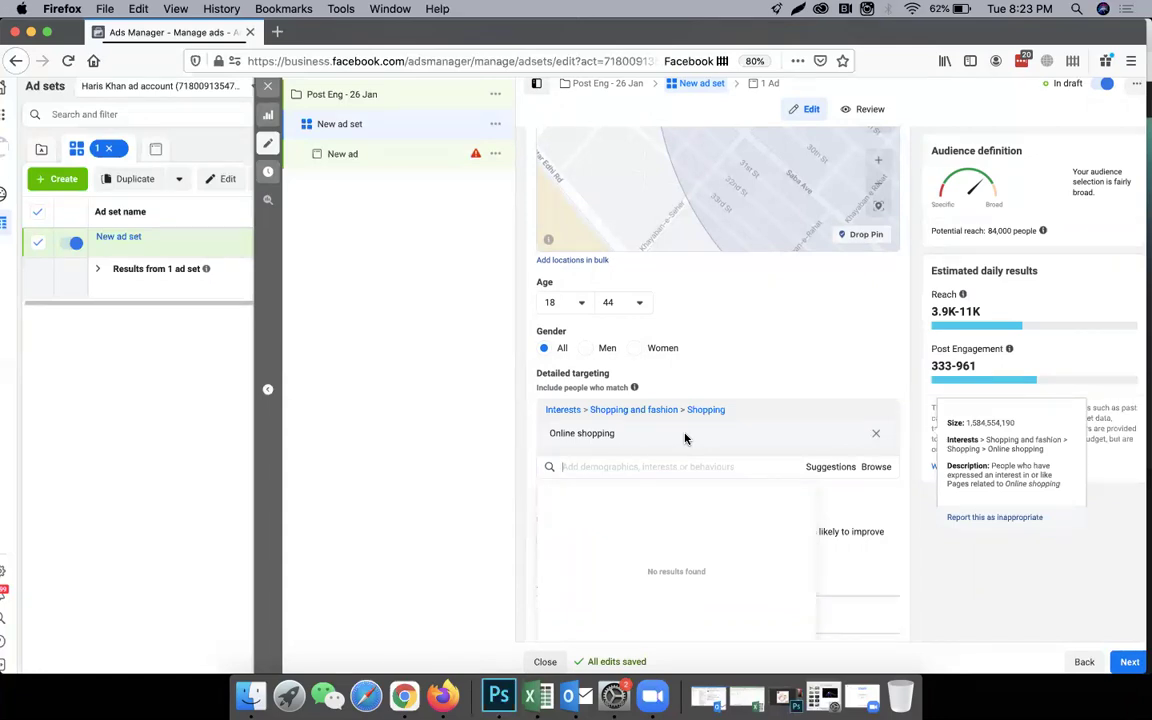
Add the suggested purchase behaviour Engaged shoppers to the detailed targeting
left_click(819, 473)
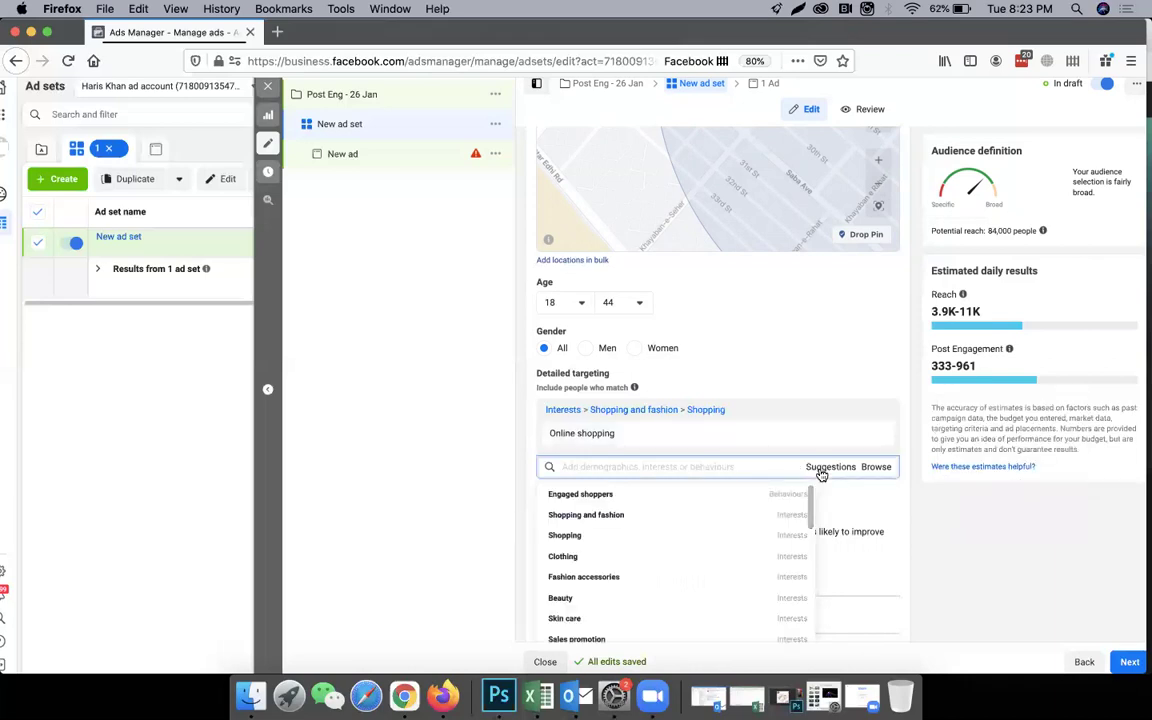
left_click(664, 496)
left_click(455, 458)
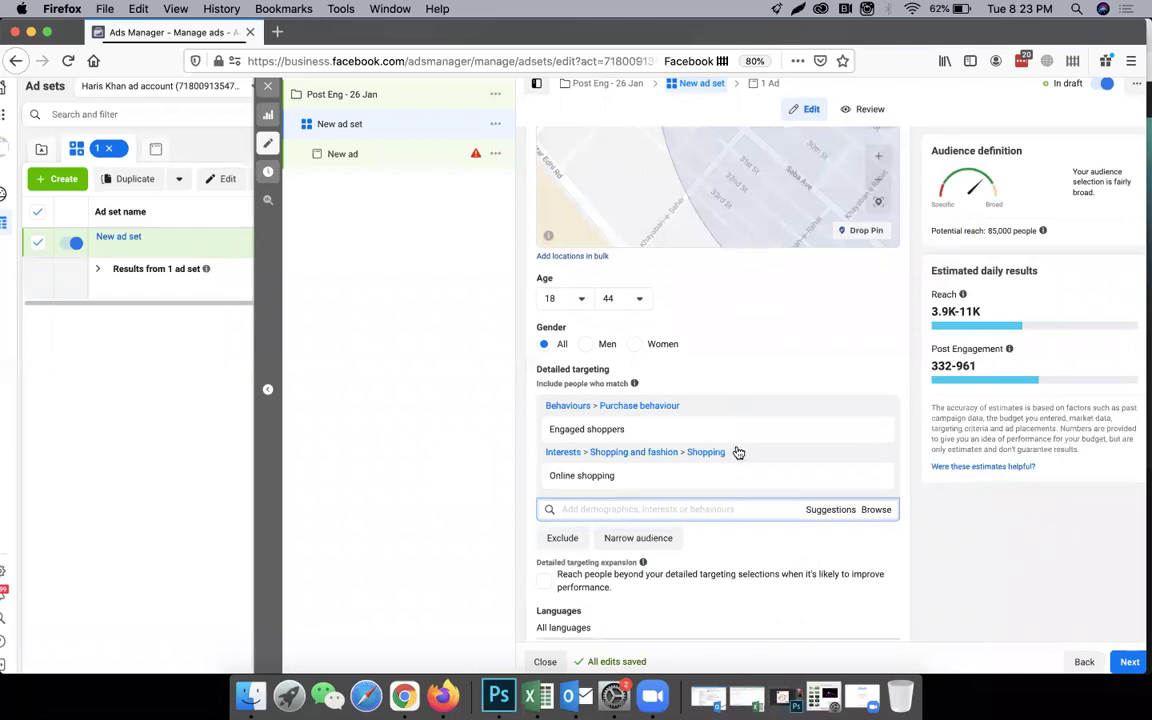
Search the detailed targeting options for parents and add the demographic Parents (All)
scroll(738, 453, "down", 3)
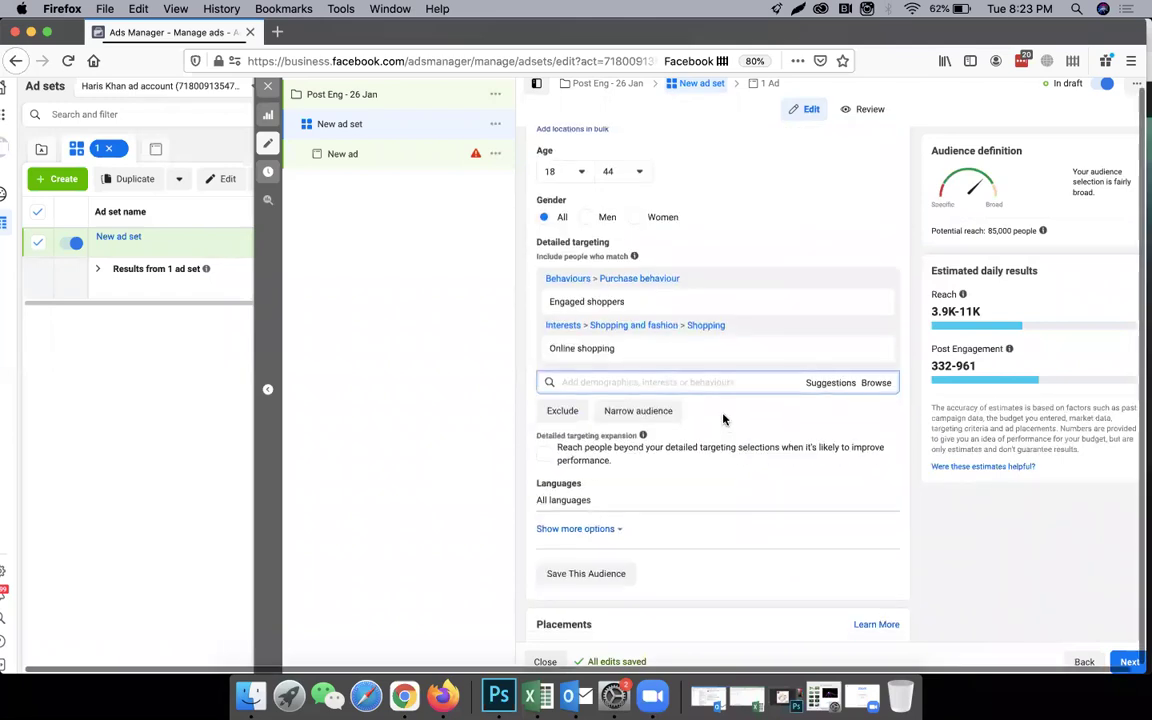
left_click(818, 382)
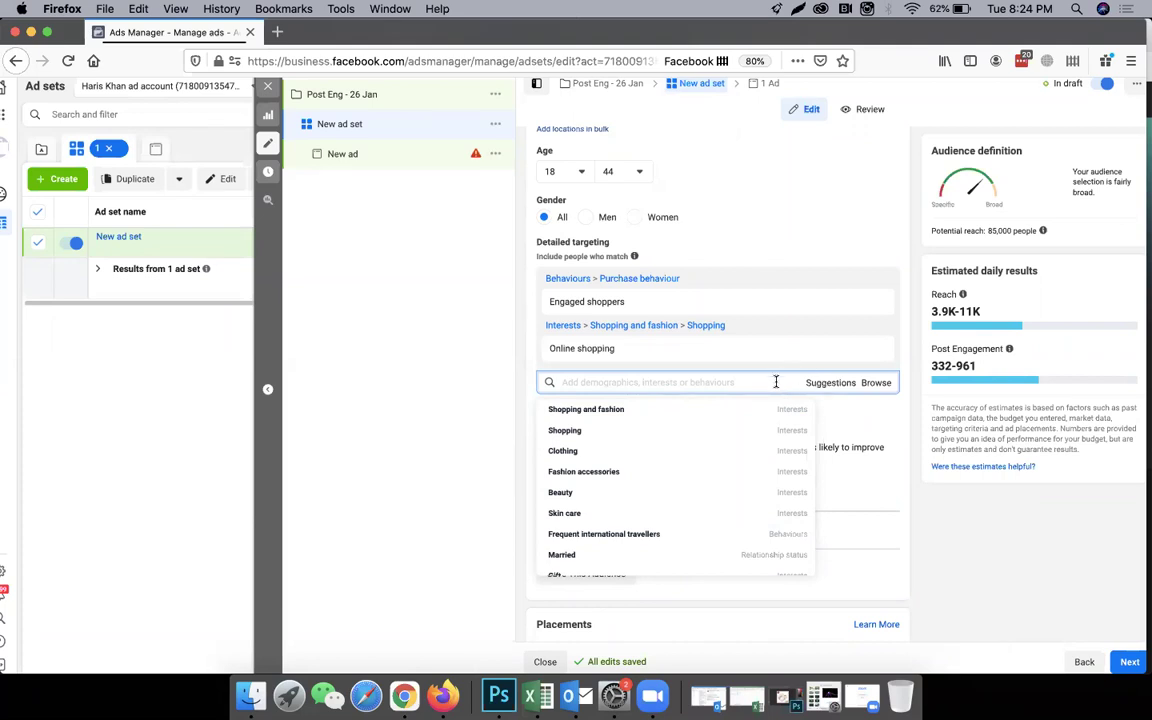
type("pare")
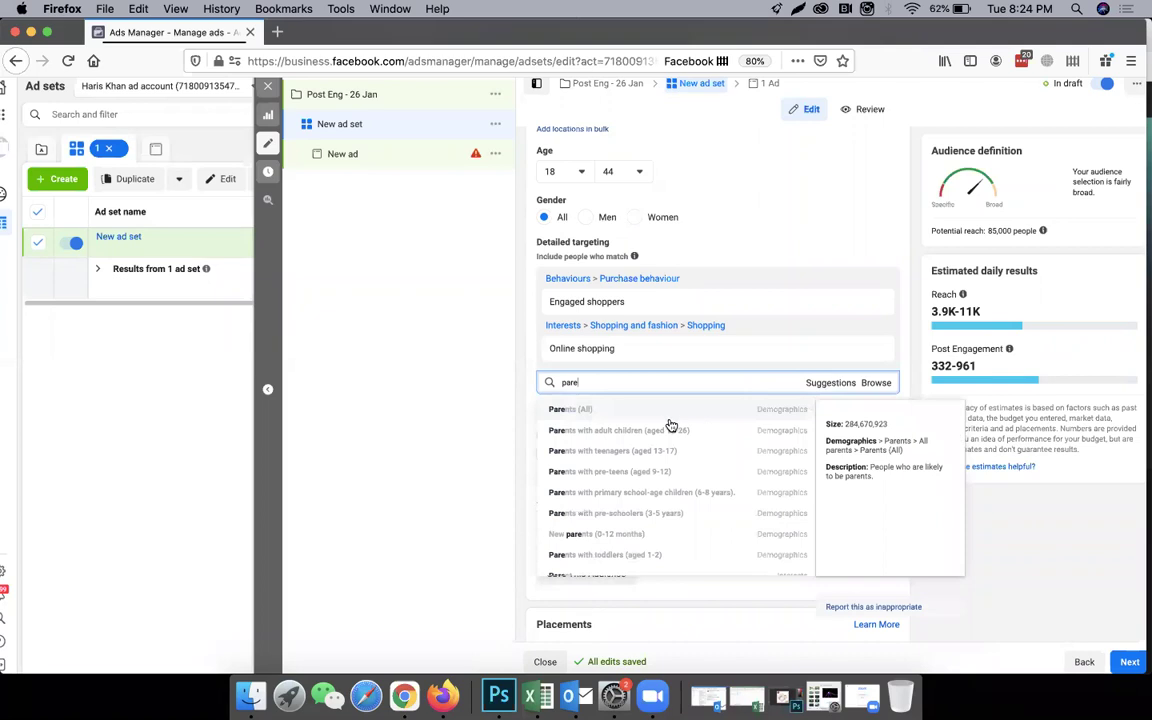
left_click(655, 418)
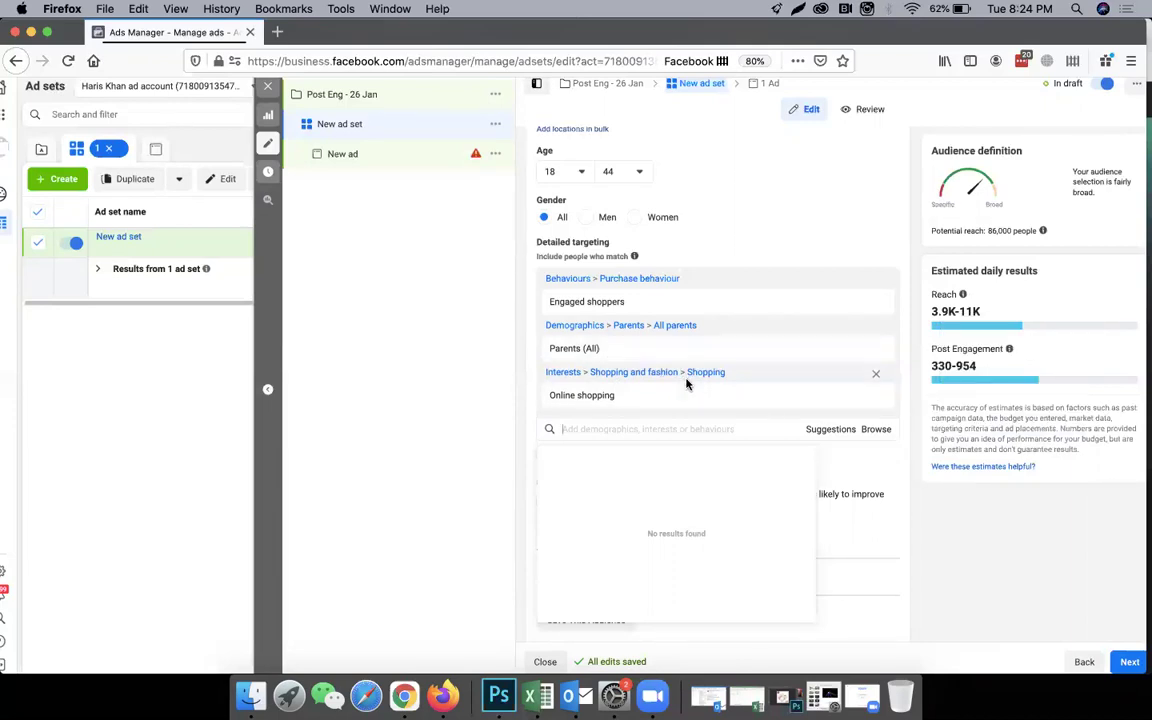
Examine the suggested demographics, interests and behaviours for the ad set's detailed targeting
left_click(826, 432)
mouse_move(586, 483)
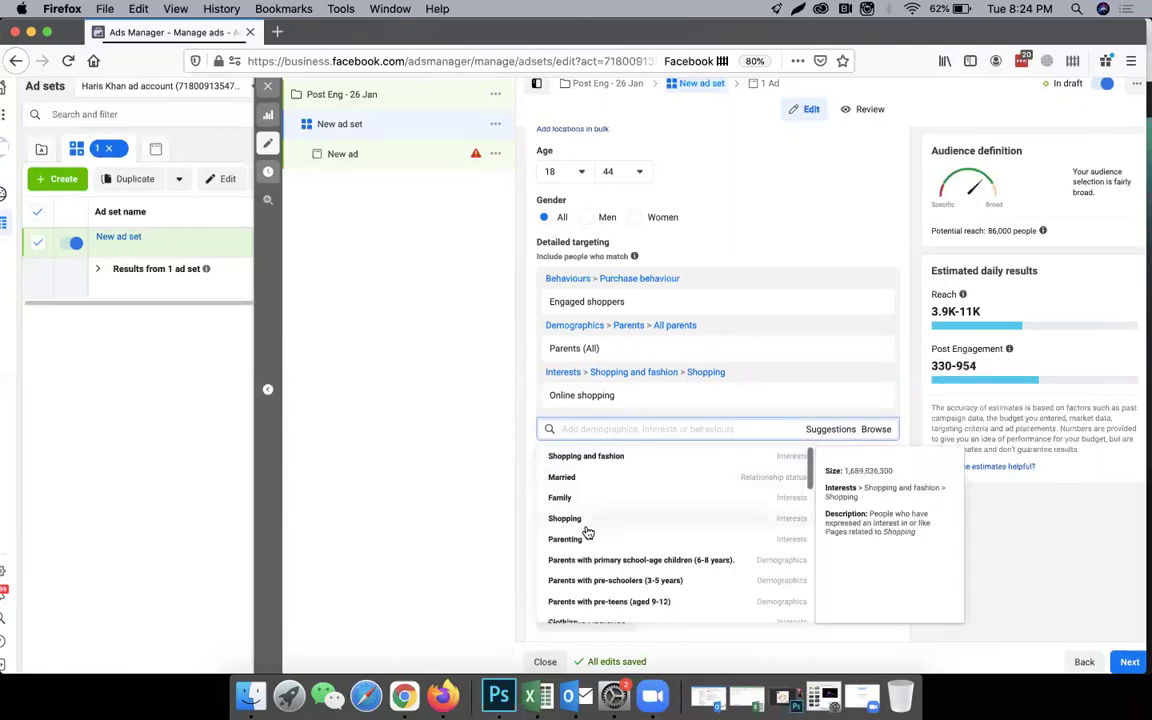
scroll(688, 532, "down", 1)
scroll(688, 532, "down", 2)
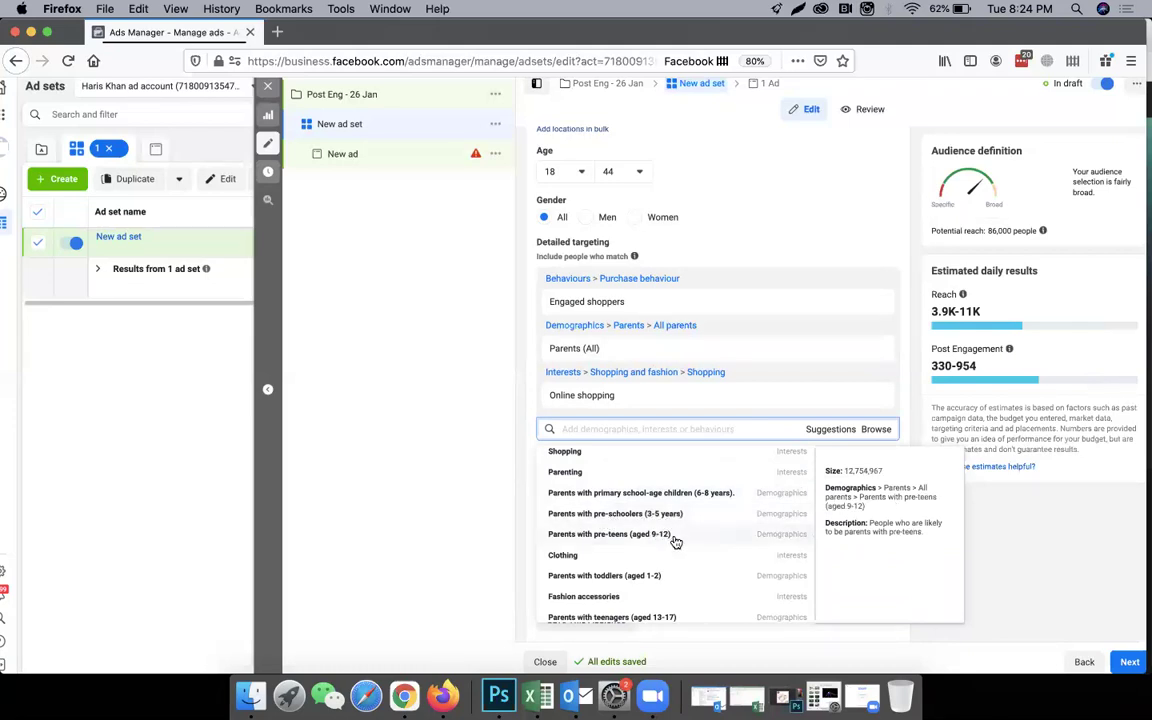
scroll(676, 545, "down", 3)
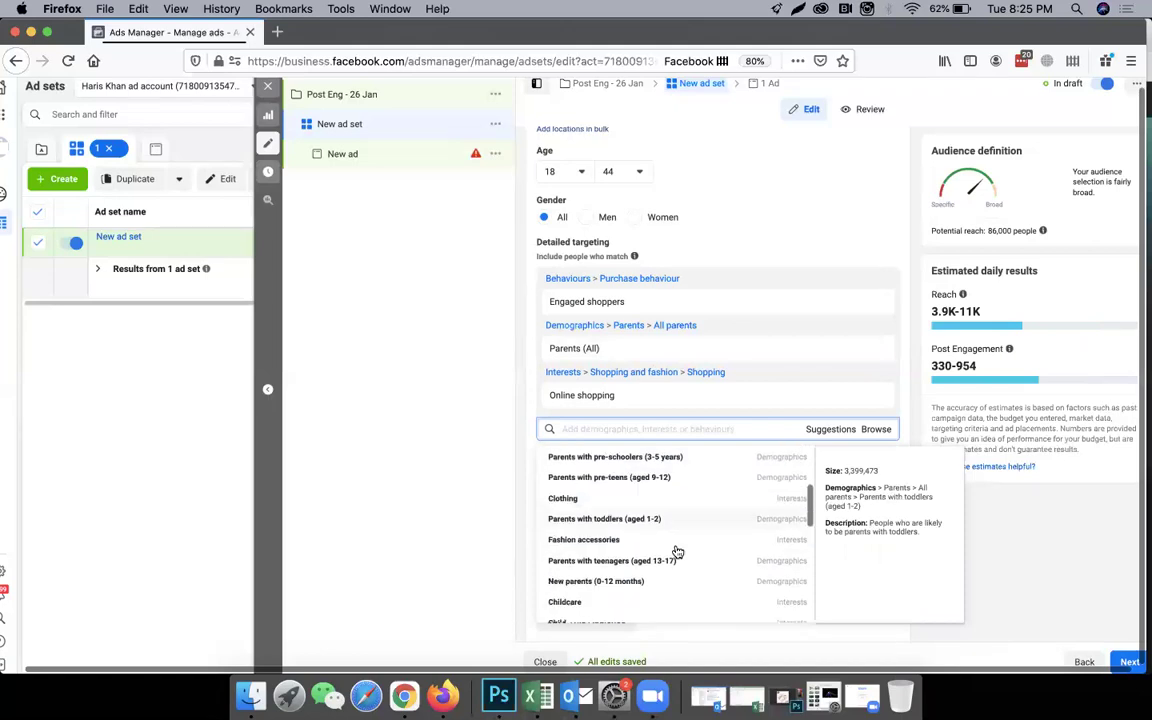
scroll(670, 558, "down", 3)
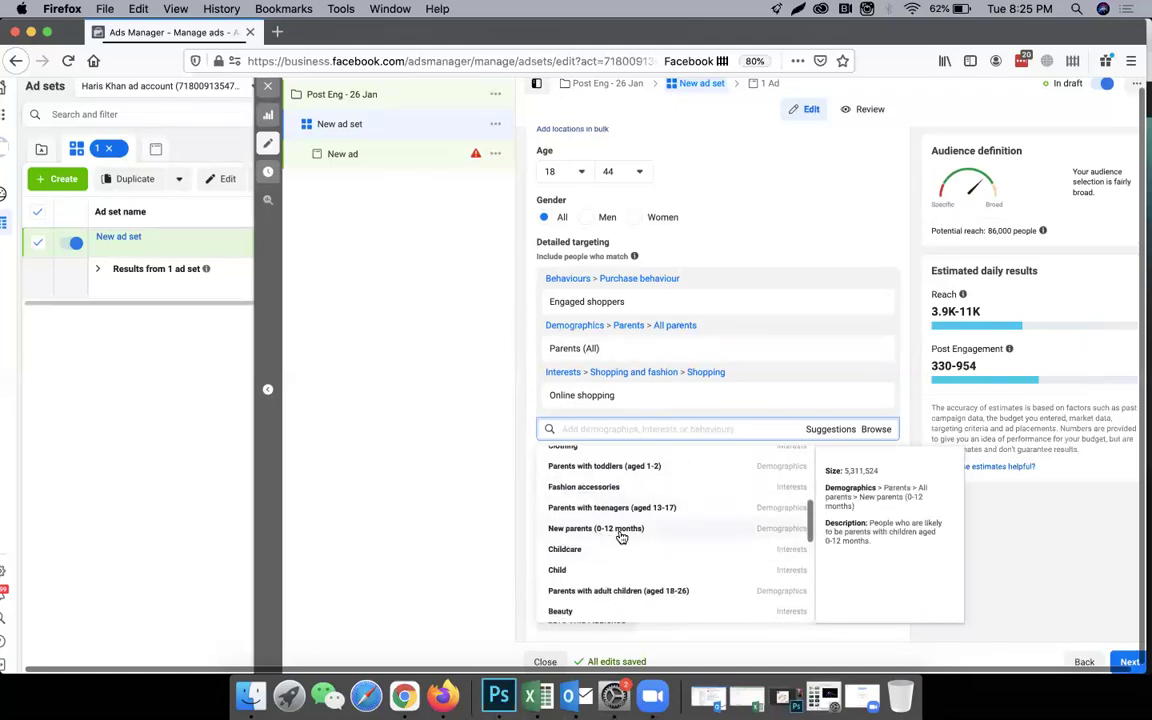
scroll(645, 534, "down", 2)
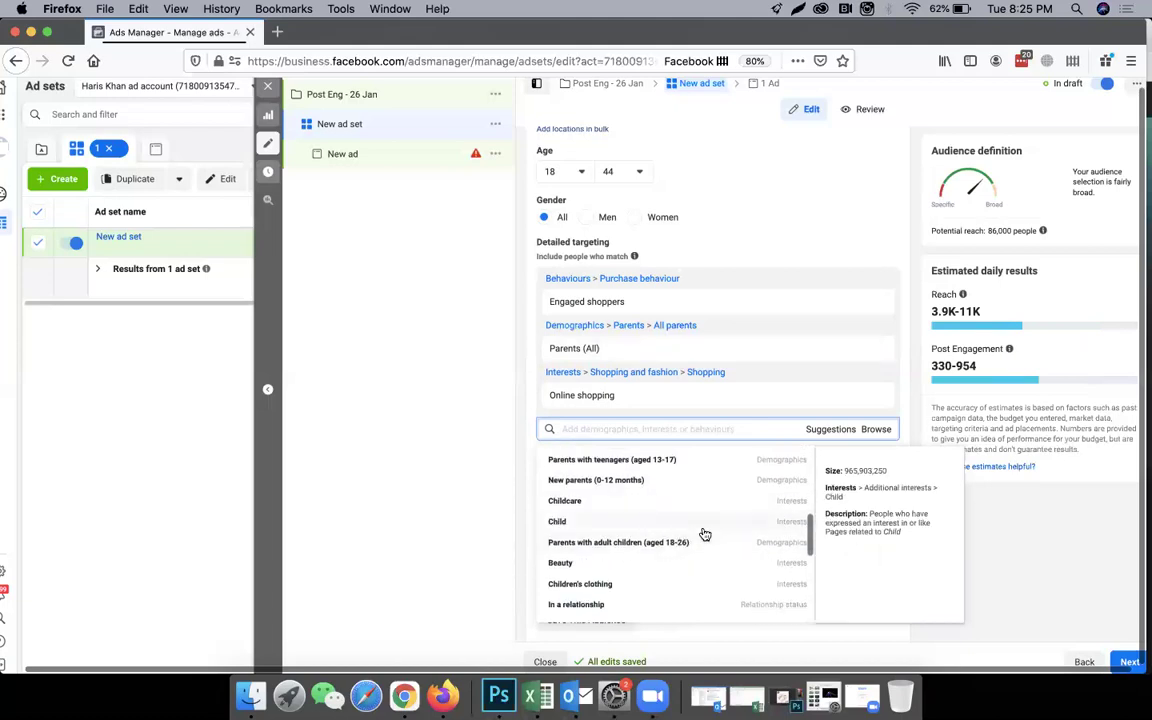
scroll(705, 535, "down", 3)
scroll(679, 527, "down", 2)
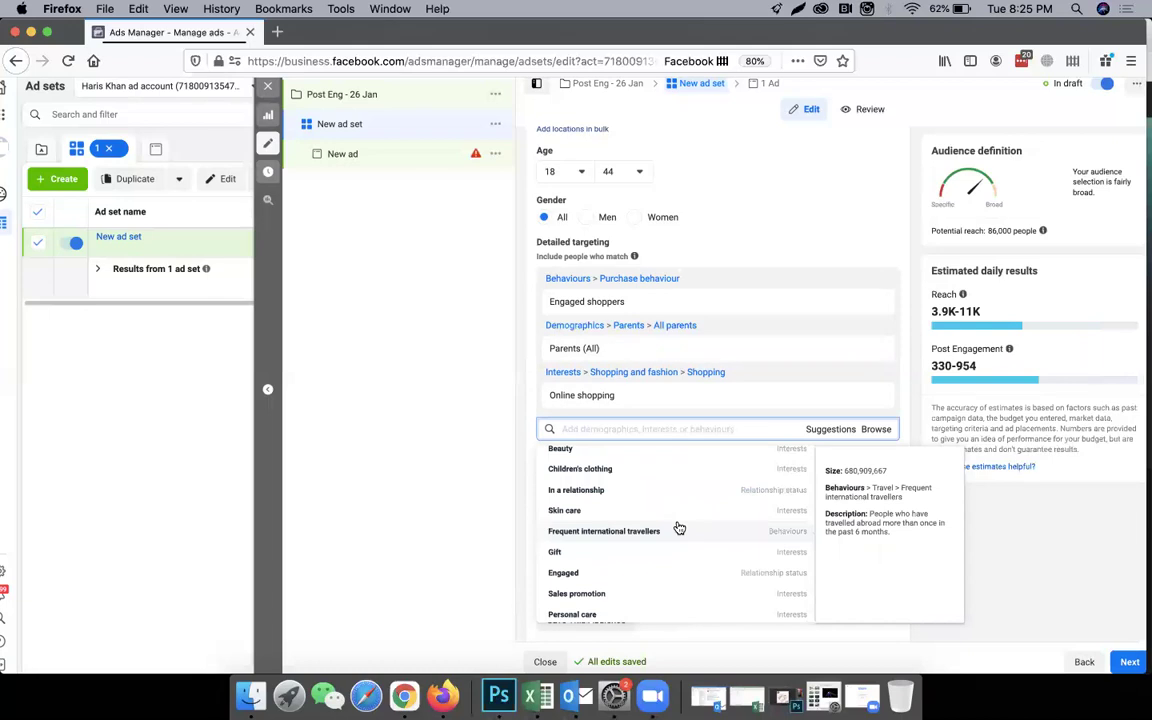
Search the detailed targeting options for khaad and clear the search text
left_click(624, 428)
type("khaad")
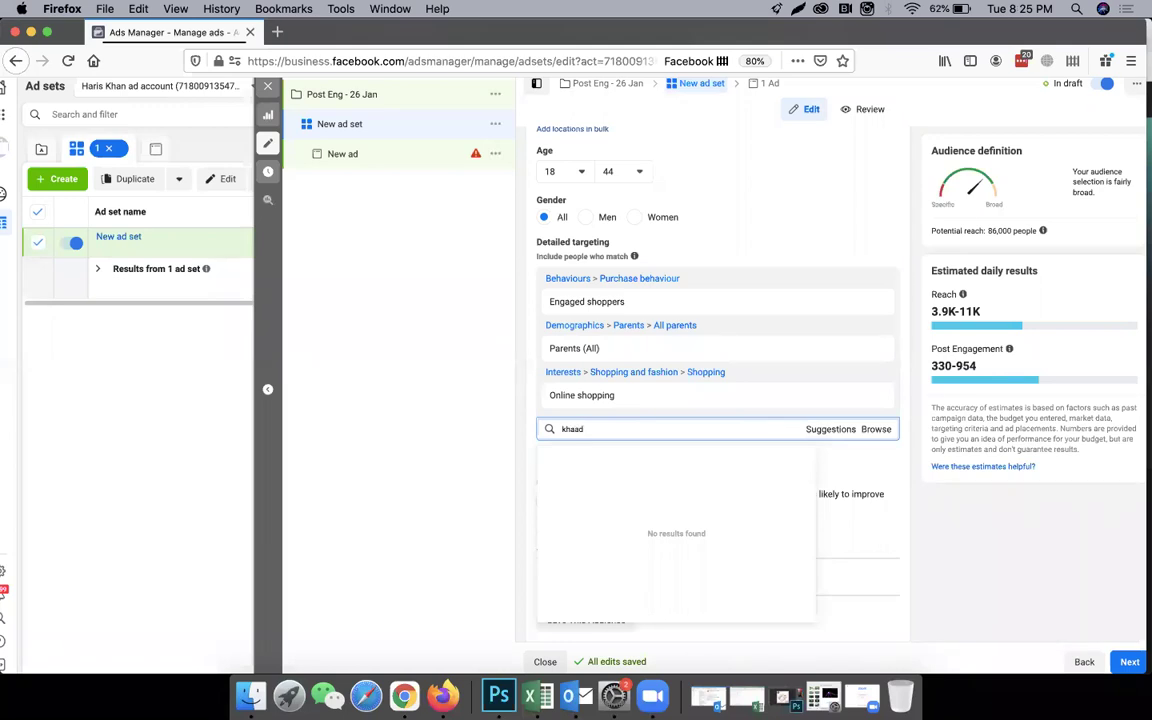
key("BackSpace")
key("BackSpace")
key("BackSpace")
key("BackSpace")
key("BackSpace")
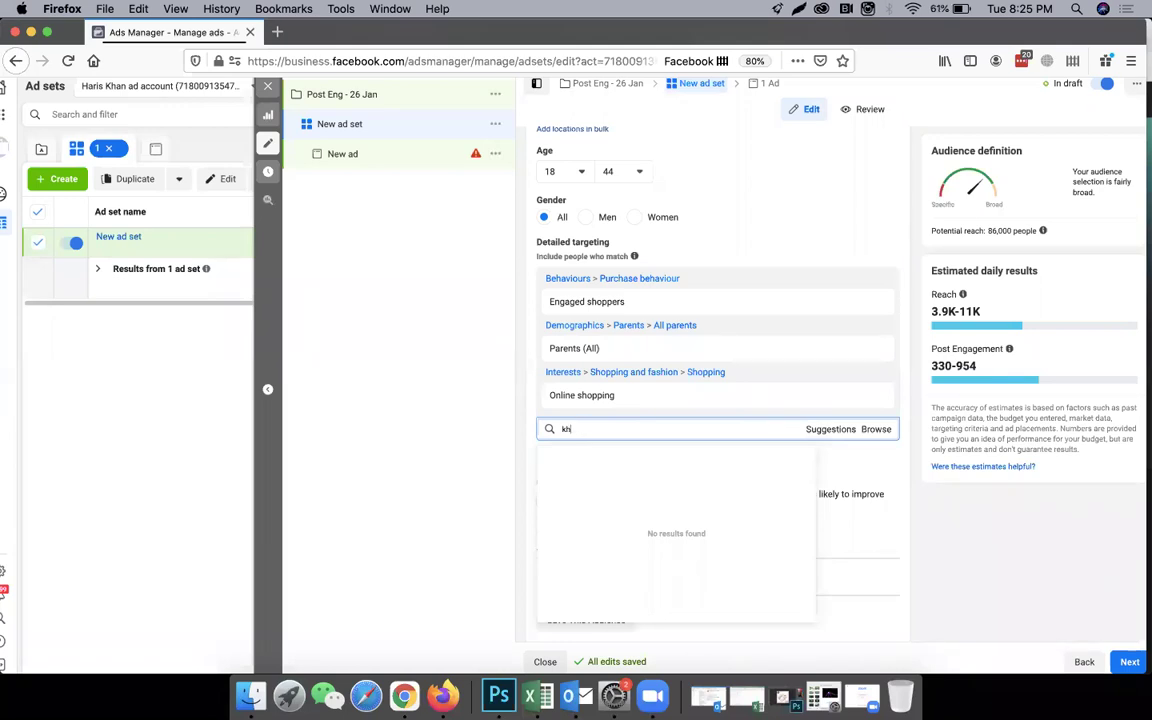
Search the detailed targeting for sana sa and add the interests Sana Safinaz, Zainab Chottani, Sapphire, Junaid Jamshed, HSY Studio and Cross-stitch
type("sana sa")
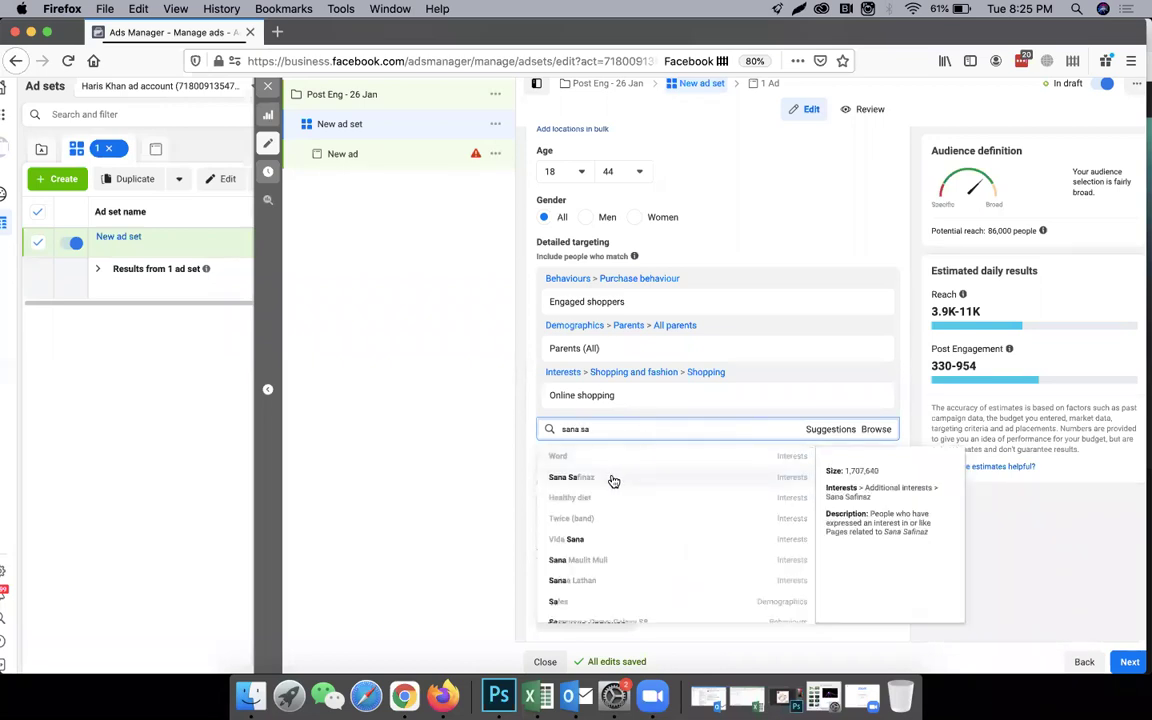
left_click(613, 479)
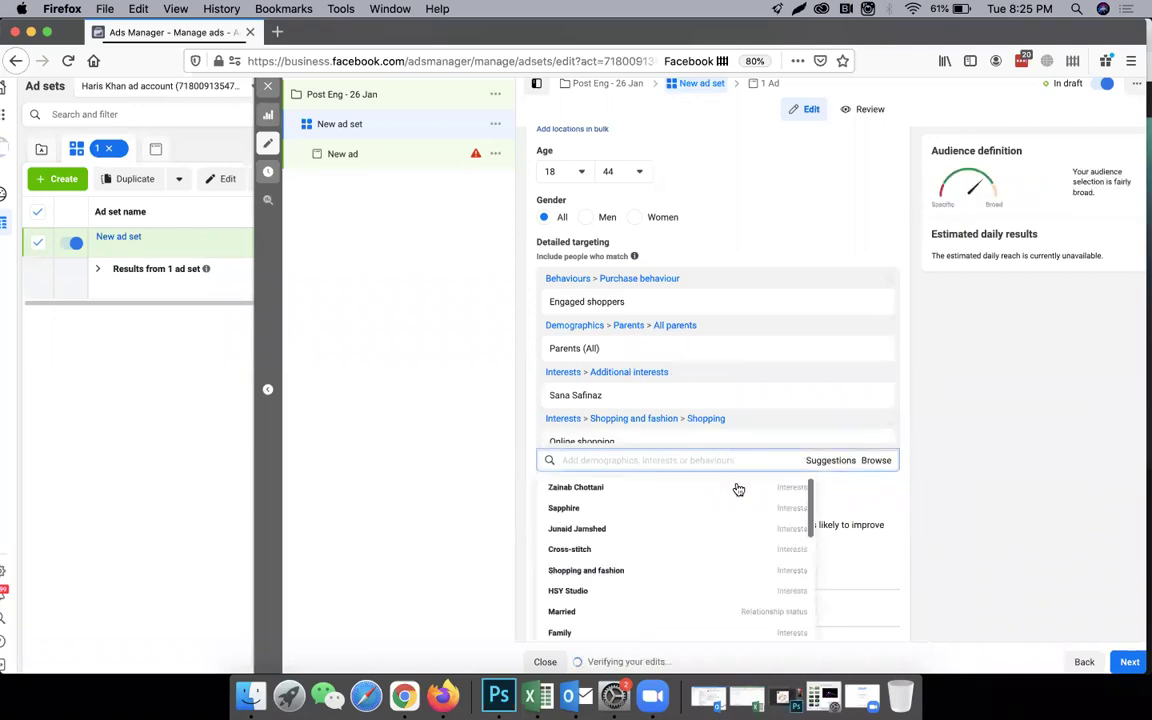
left_click(645, 487)
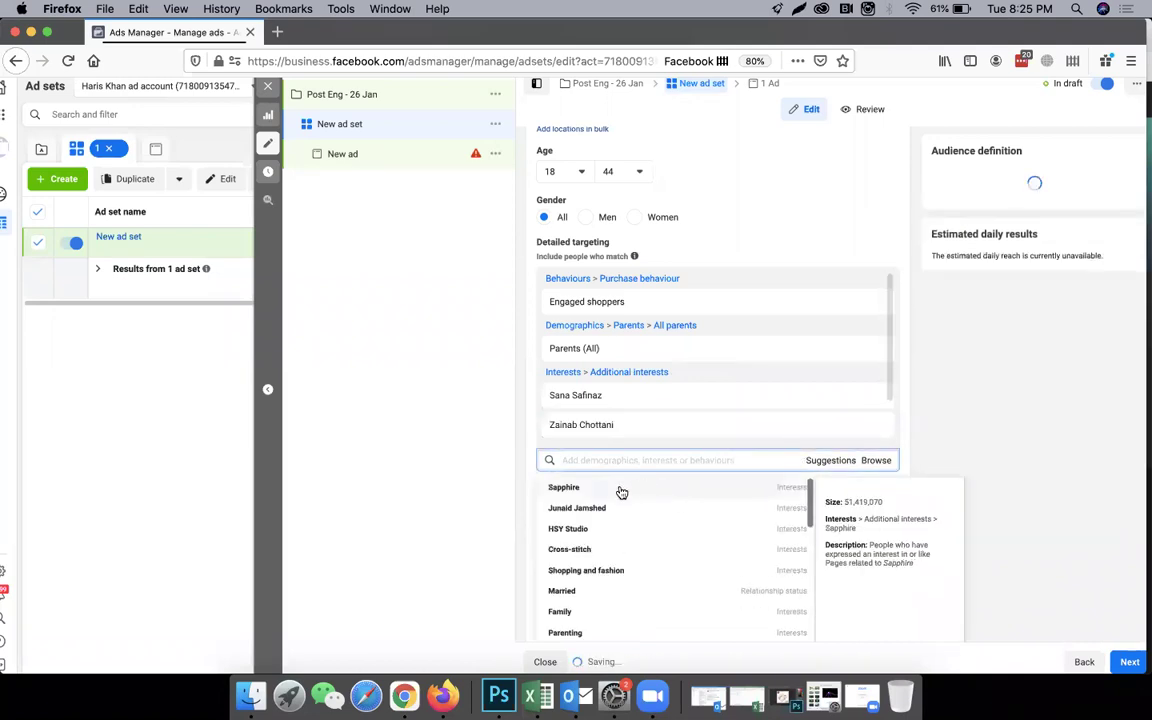
left_click(620, 490)
left_click(619, 490)
left_click(620, 490)
left_click(618, 489)
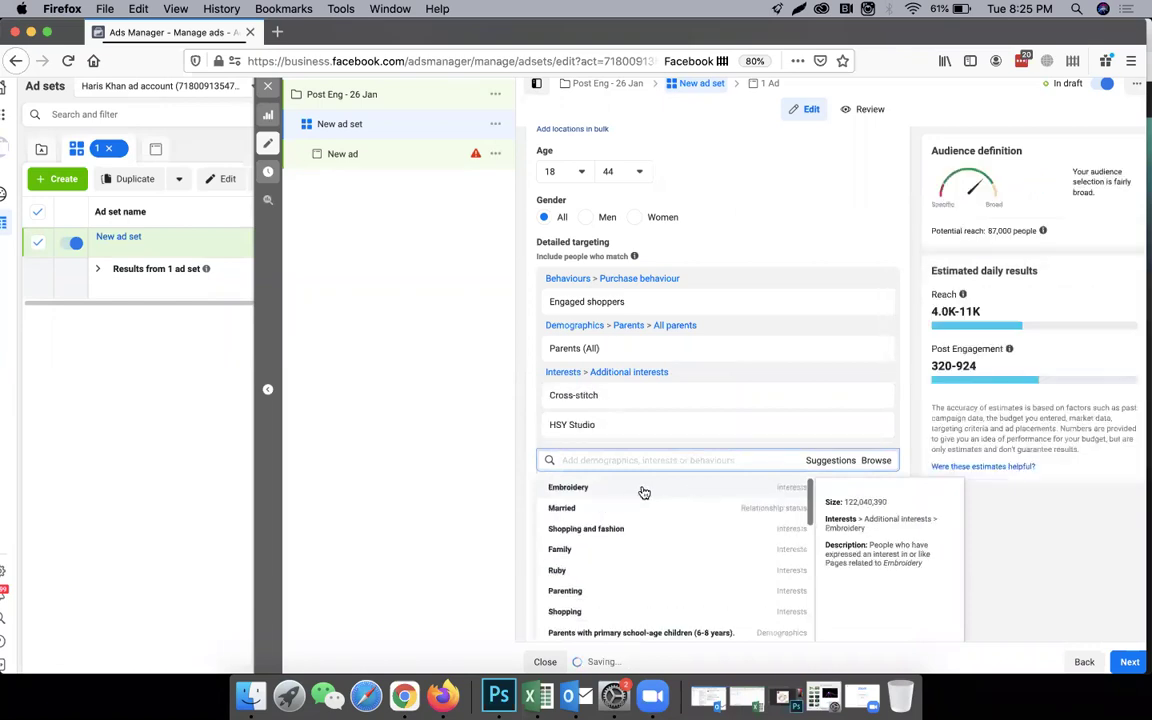
Add the suggested interests Clothing and Formal wear to the detailed targeting and close the suggestions
scroll(655, 550, "down", 2)
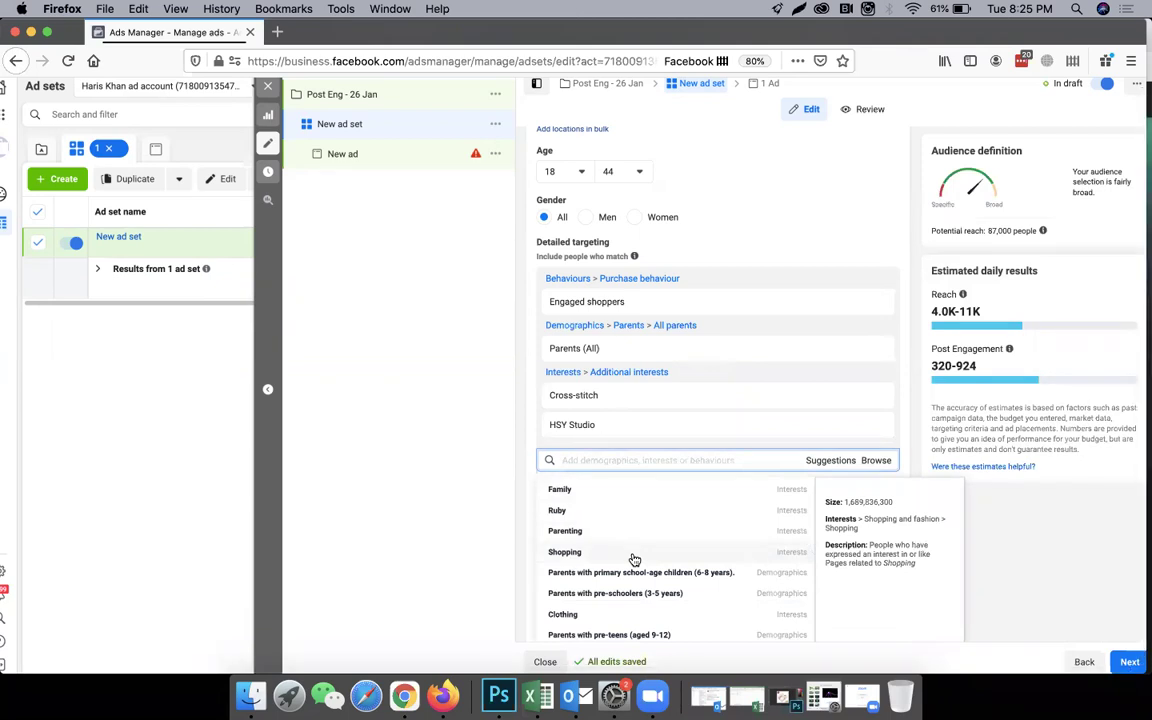
scroll(610, 552, "down", 2)
left_click(599, 549)
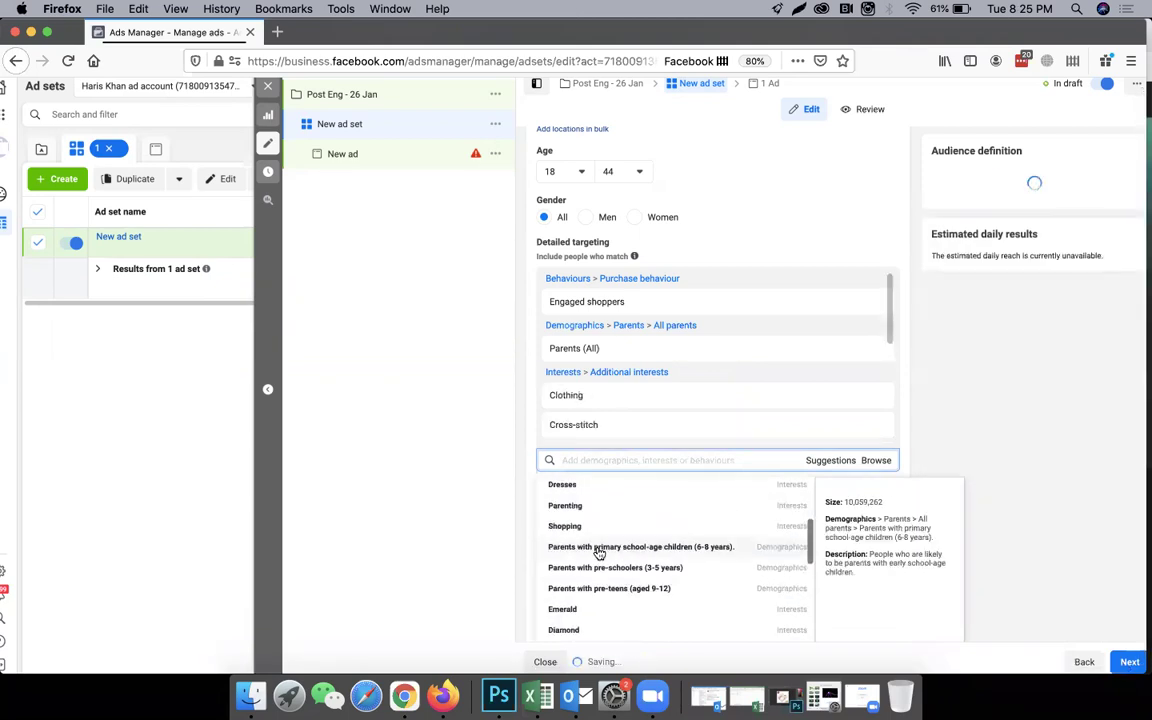
scroll(600, 553, "down", 2)
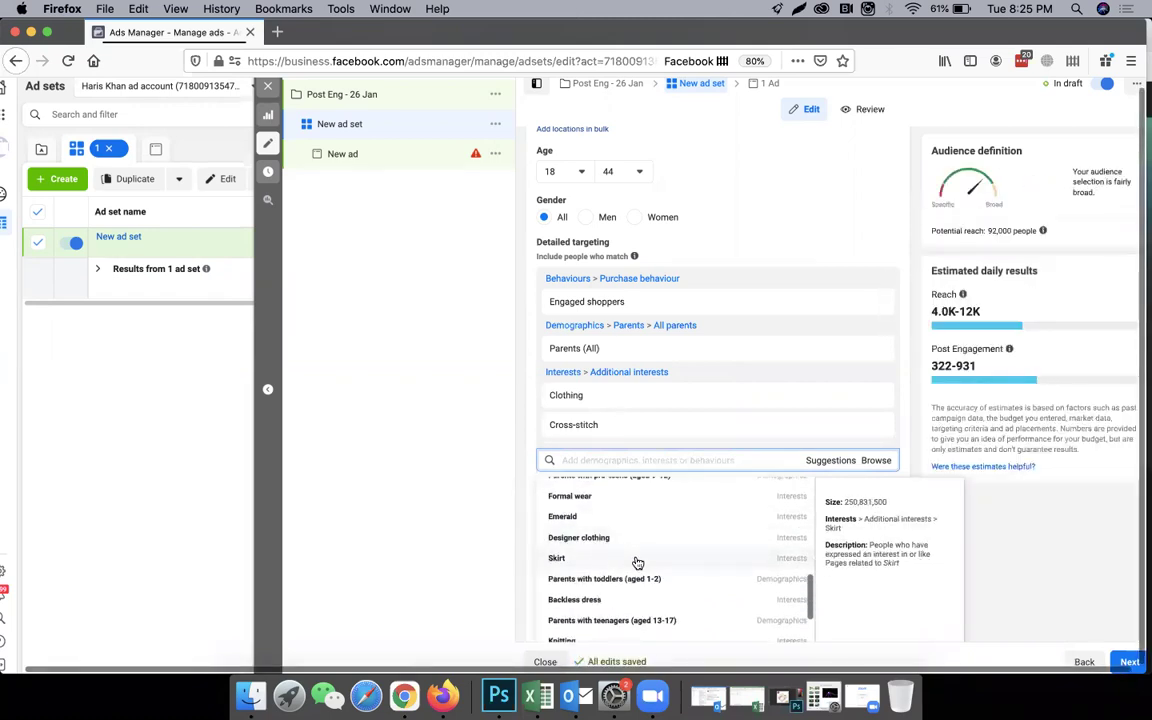
scroll(643, 571, "down", 2)
scroll(612, 540, "up", 3)
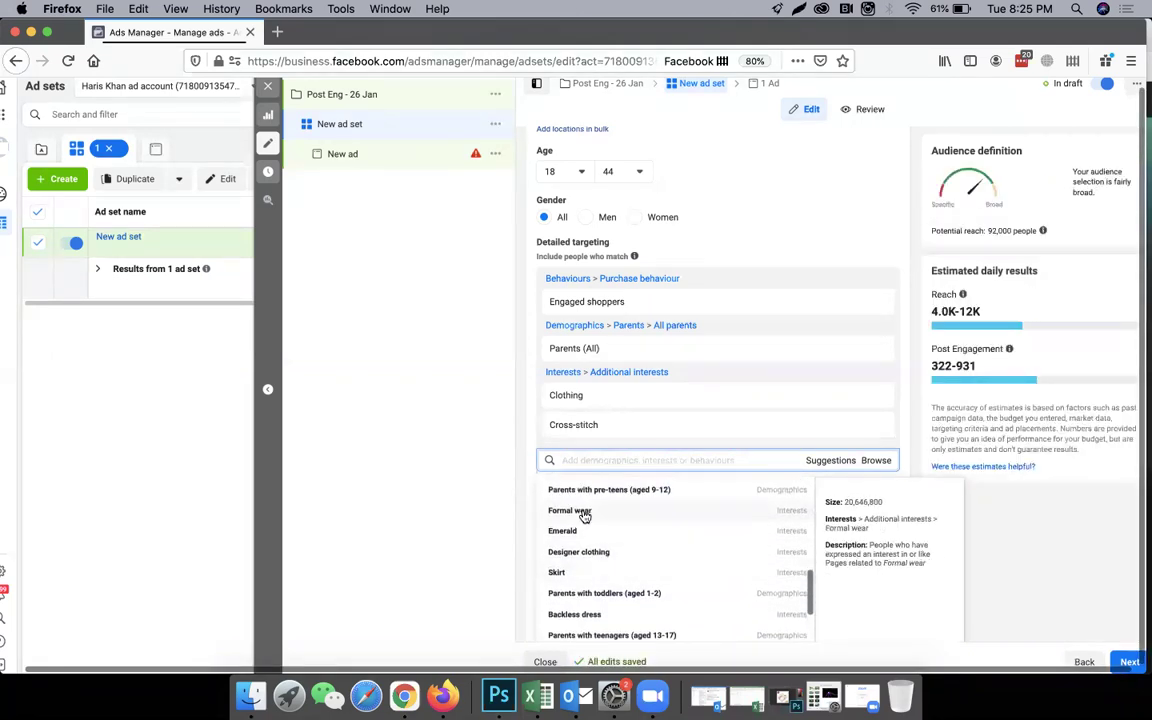
scroll(722, 532, "down", 2)
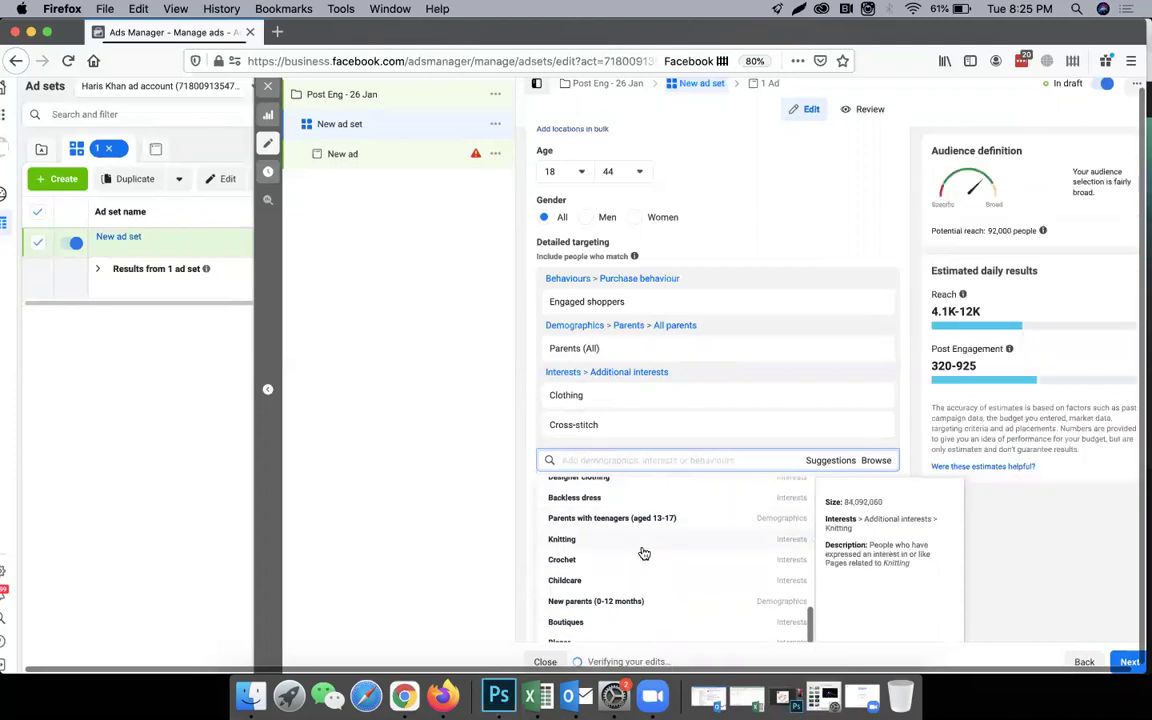
scroll(630, 550, "down", 2)
scroll(651, 535, "down", 2)
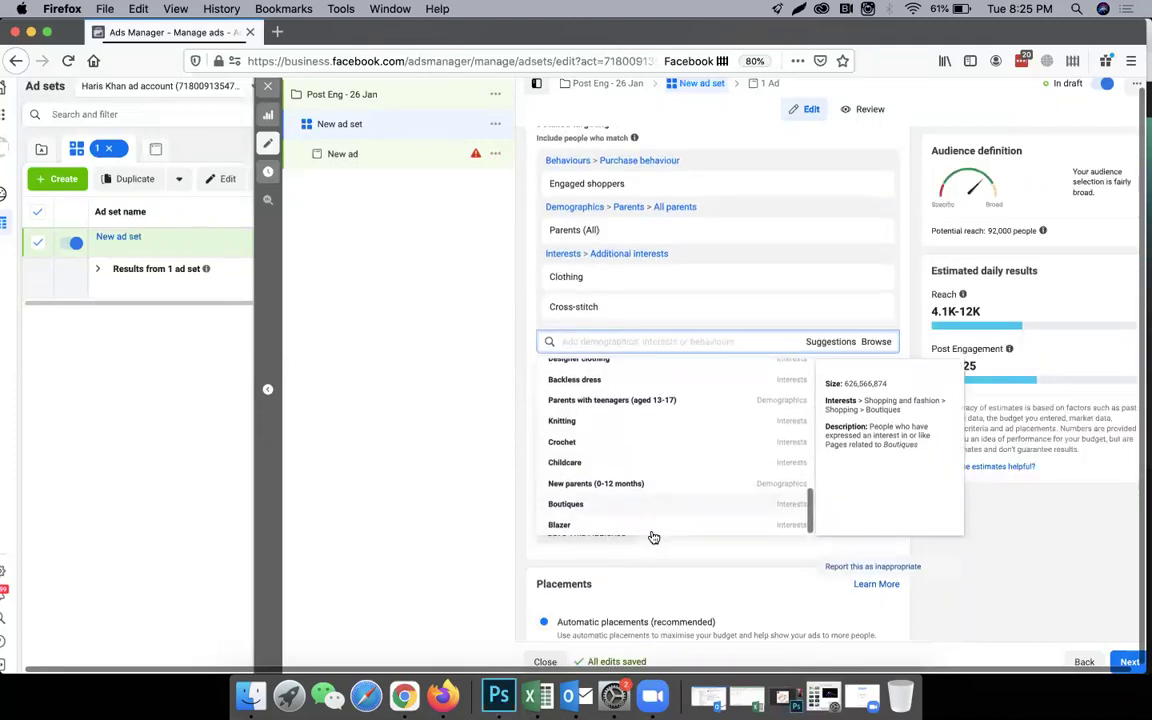
scroll(668, 345, "up", 3)
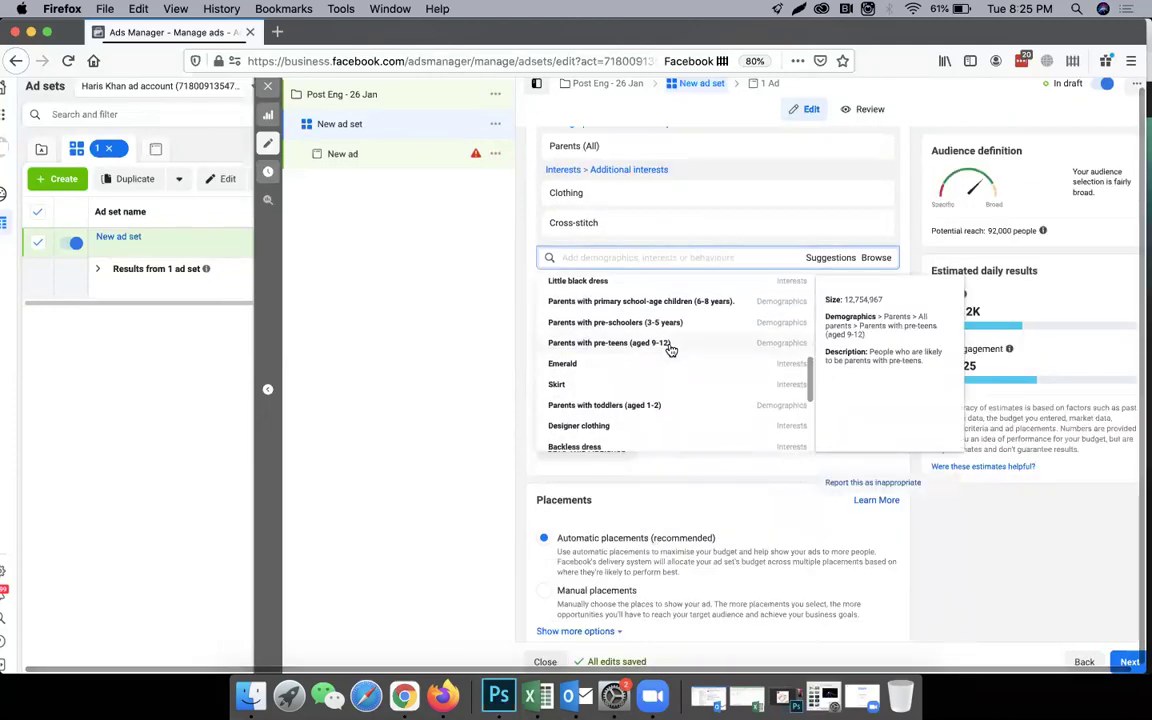
scroll(668, 345, "up", 2)
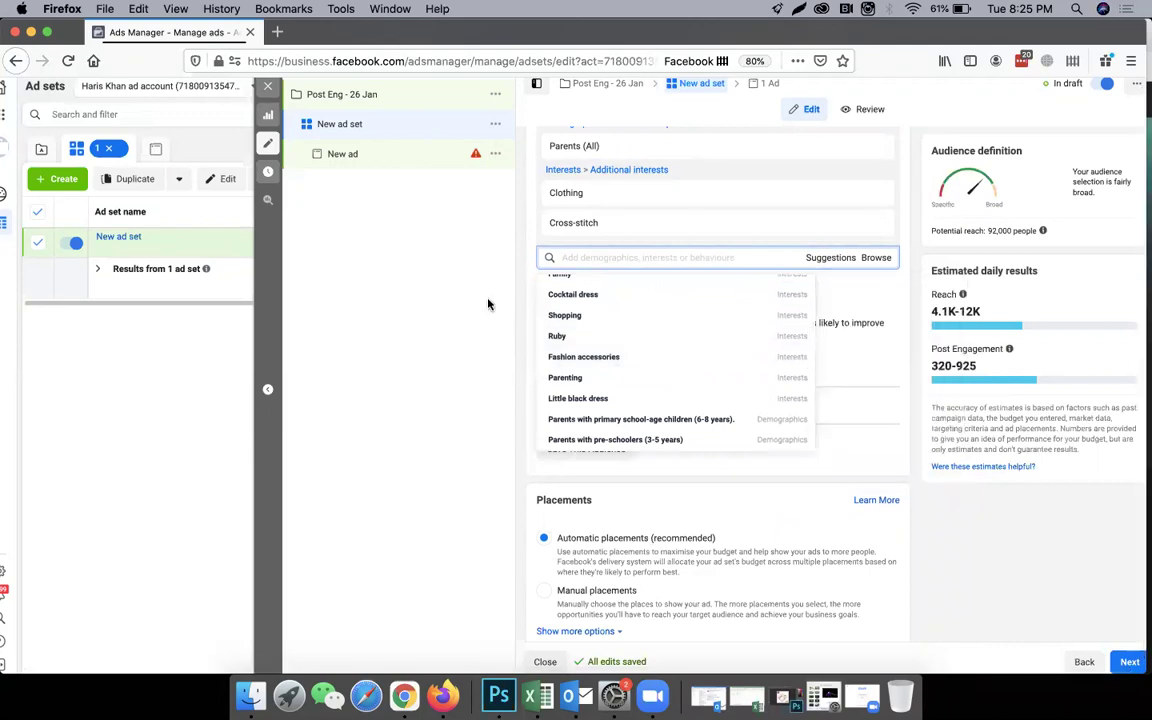
left_click(489, 304)
left_click_drag(539, 290, 565, 297)
scroll(784, 341, "down", 2)
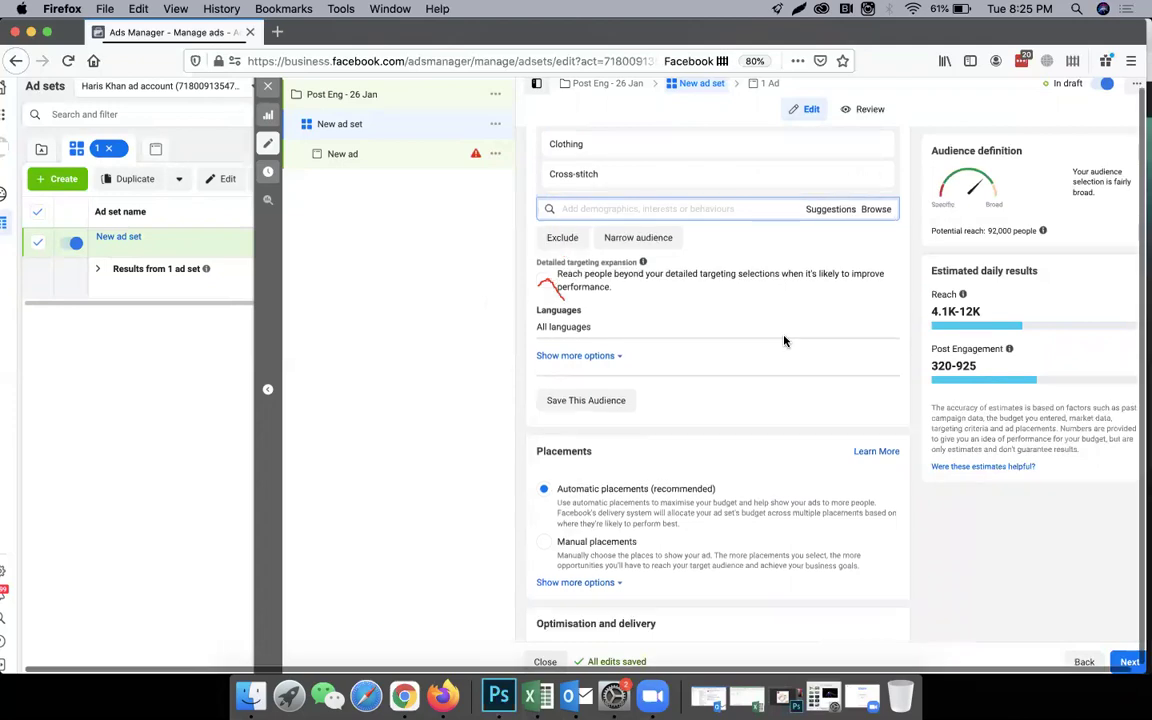
scroll(784, 341, "down", 1)
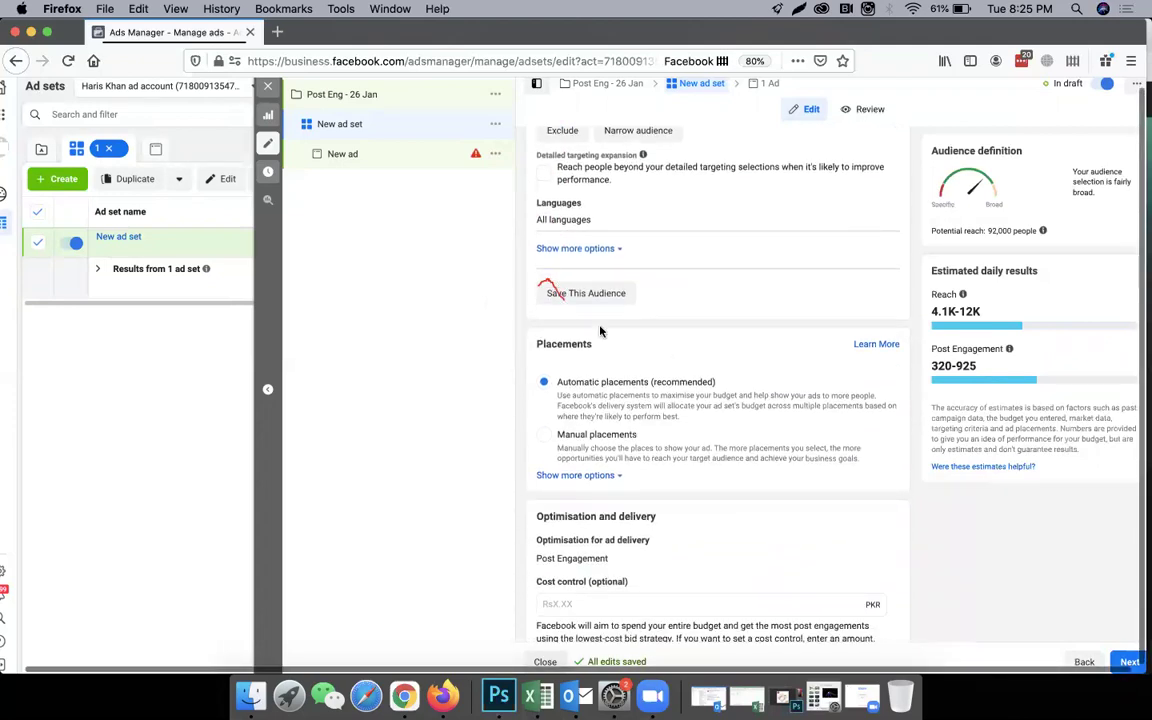
double_click(552, 343)
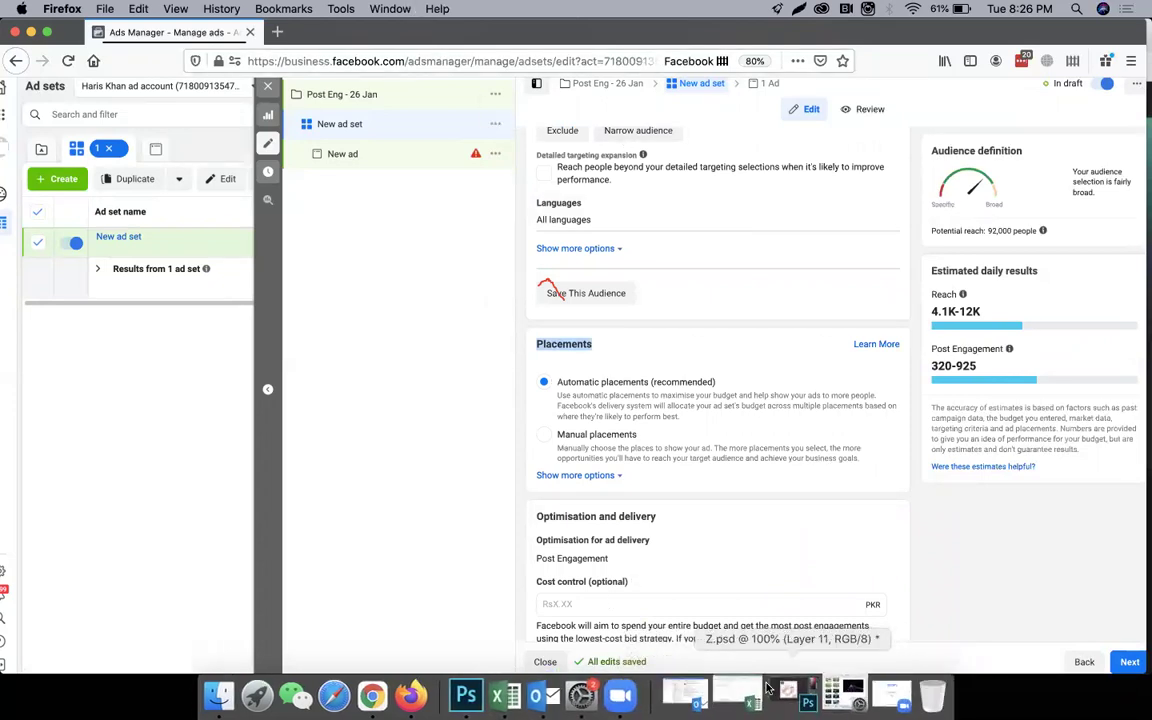
left_click(831, 624)
left_click(860, 657)
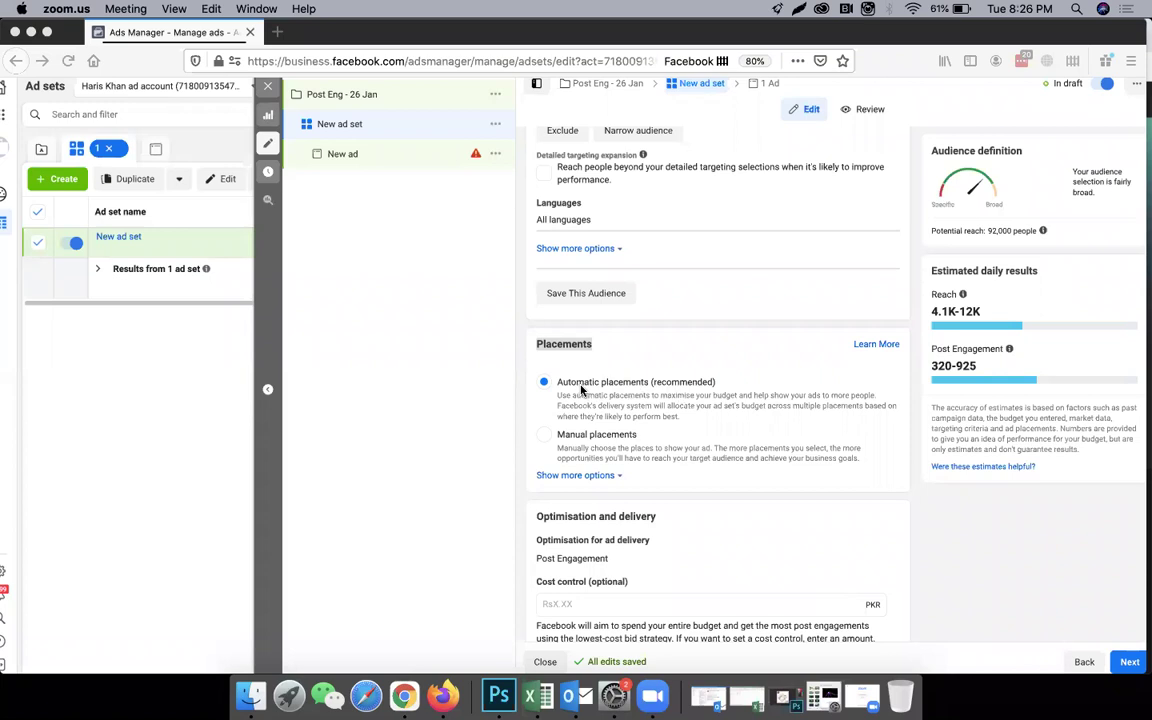
Switch the ad set's placements from automatic to Manual placements
left_click(706, 389)
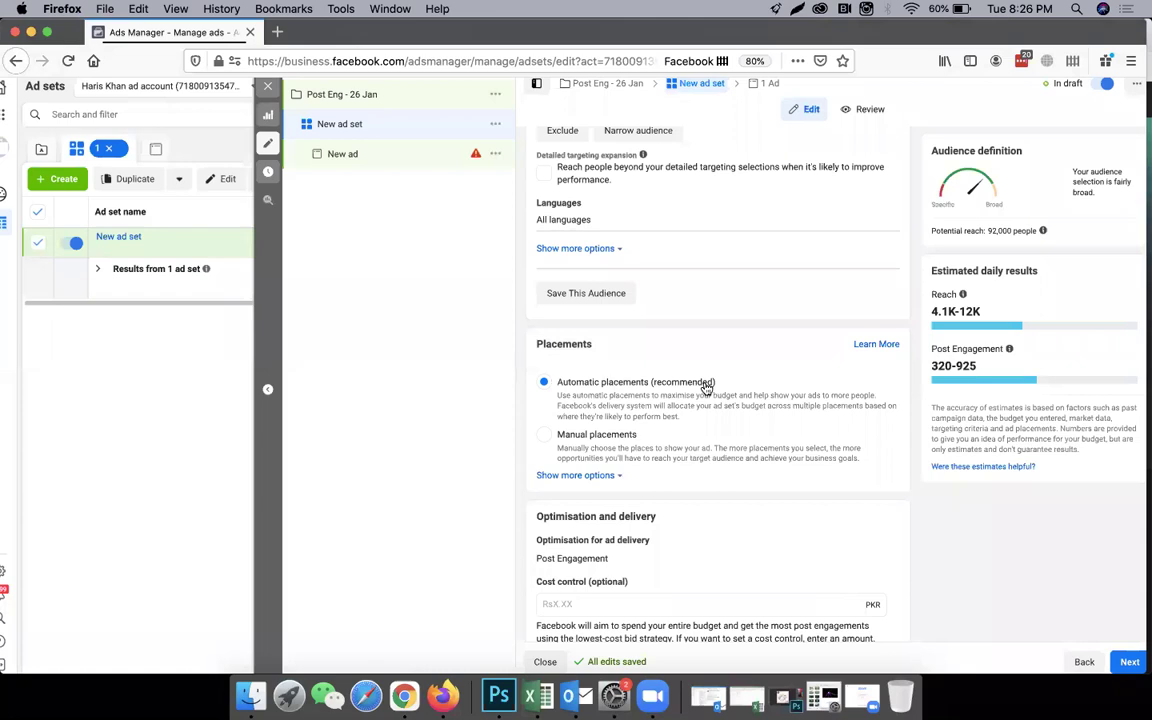
scroll(615, 378, "down", 2)
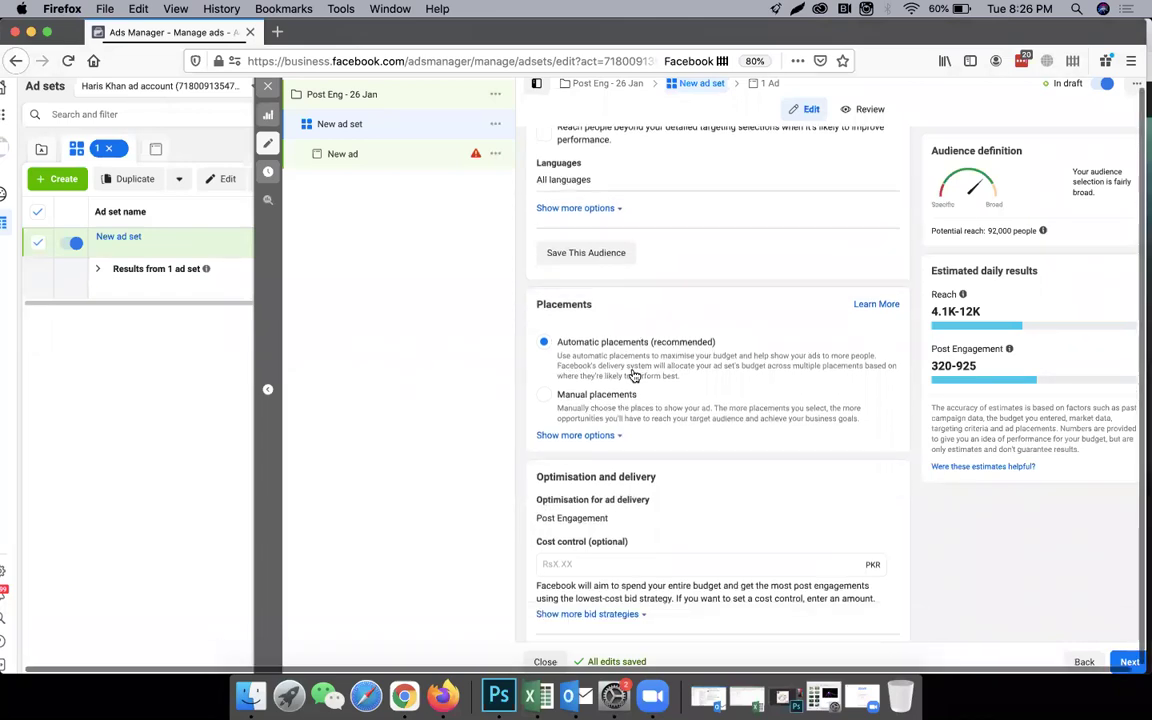
left_click(545, 399)
scroll(660, 364, "down", 2)
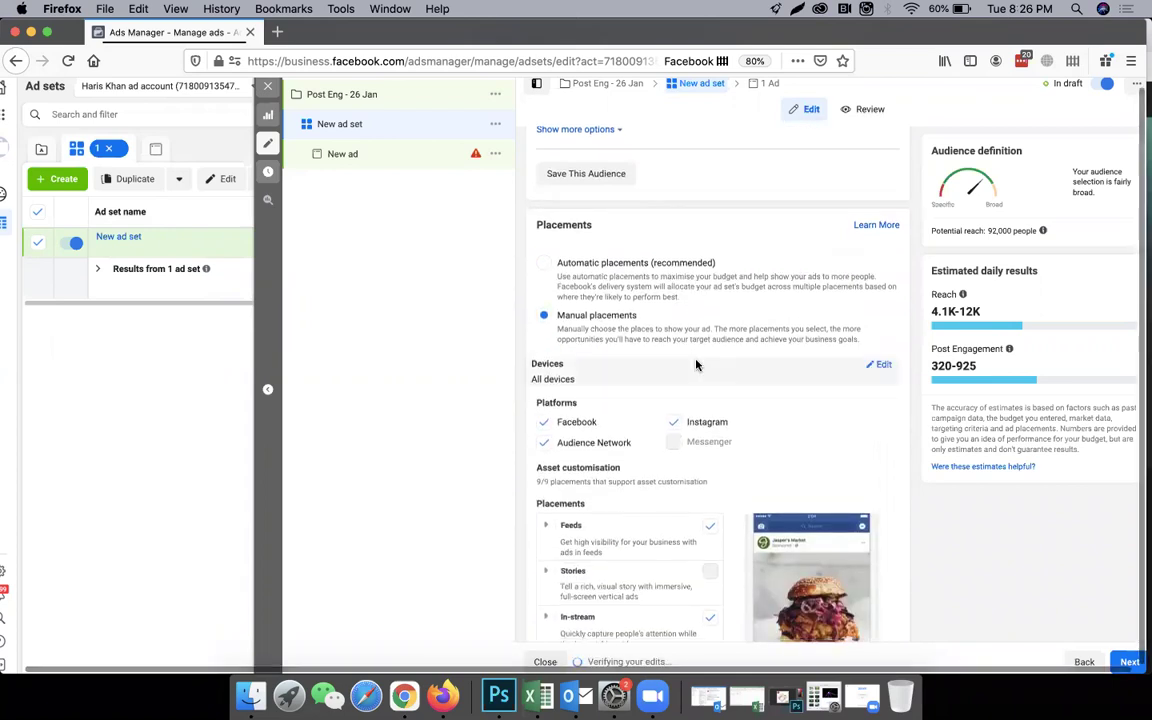
scroll(697, 365, "down", 1)
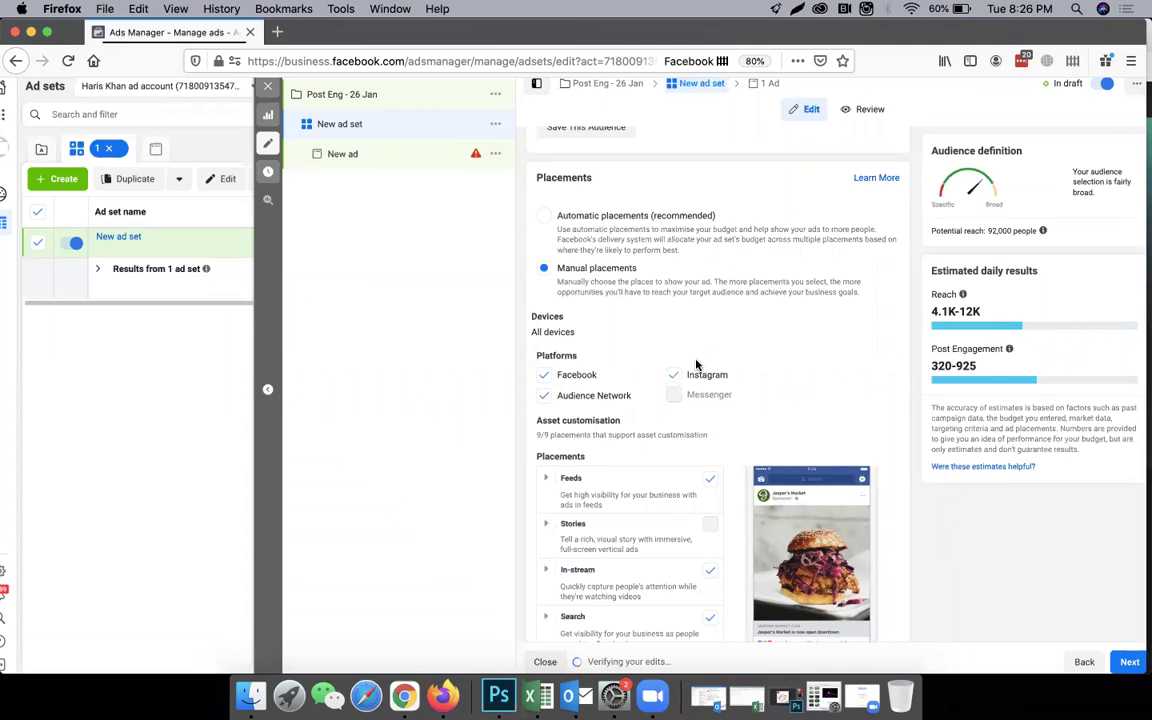
Examine the available platforms and the individual placements within the Feeds group, leaving the group collapsed
scroll(697, 365, "down", 2)
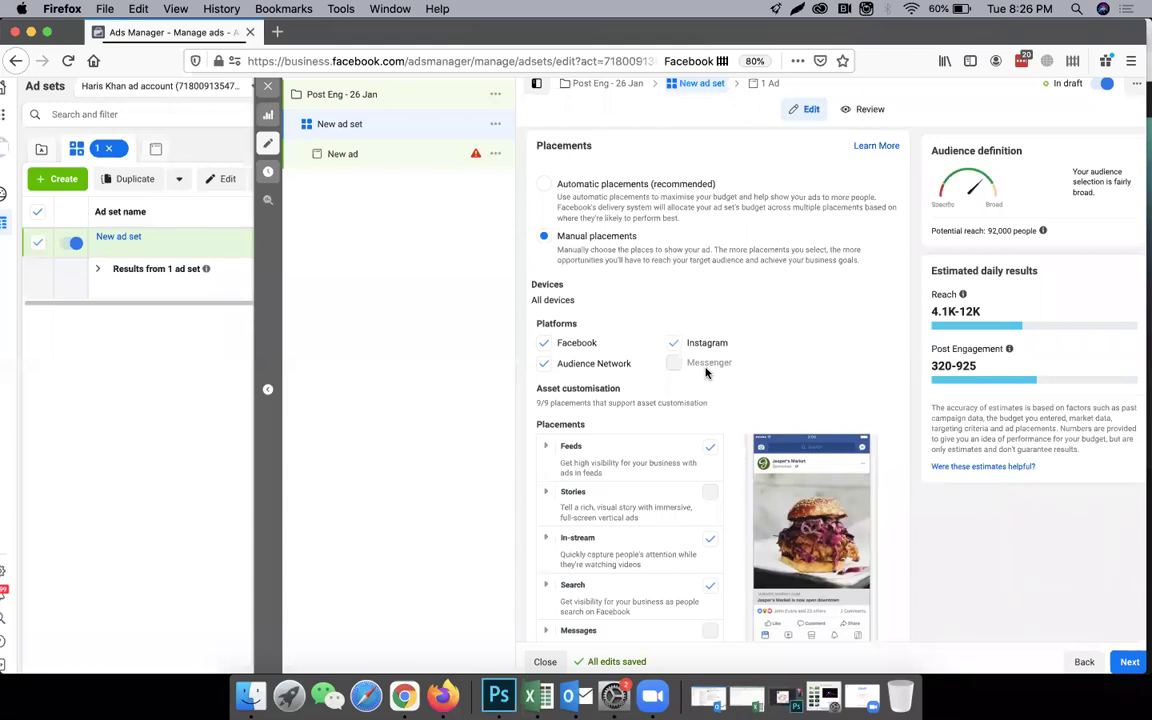
scroll(706, 372, "down", 2)
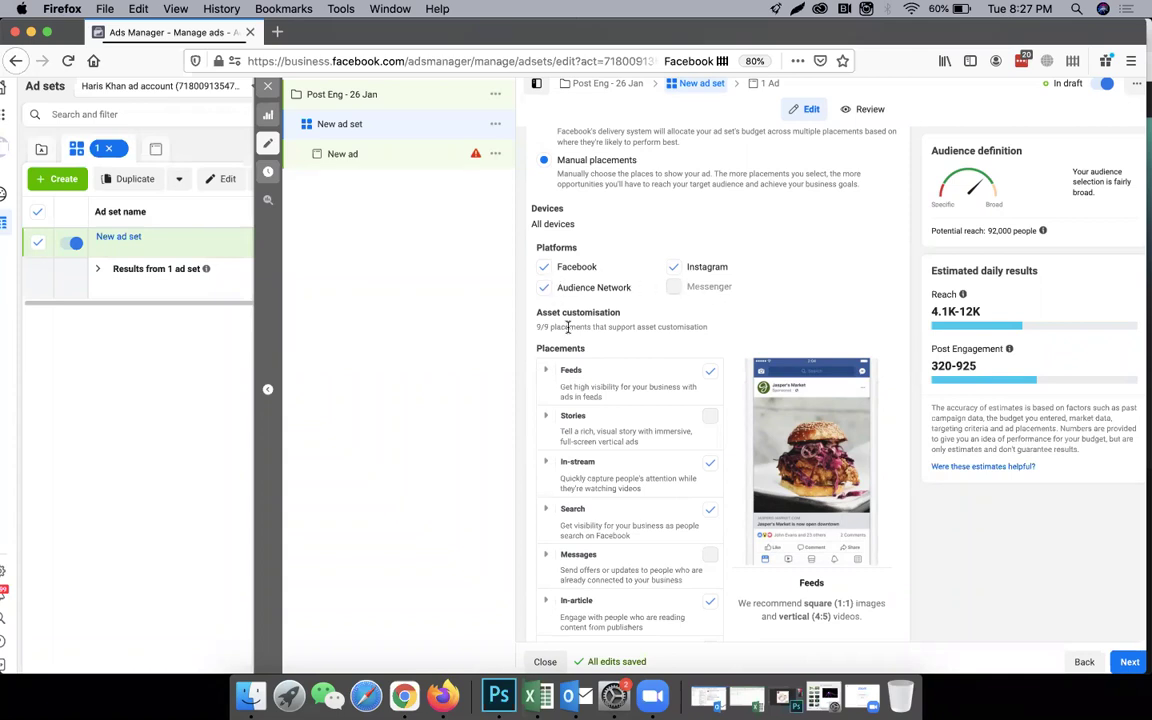
left_click(547, 369)
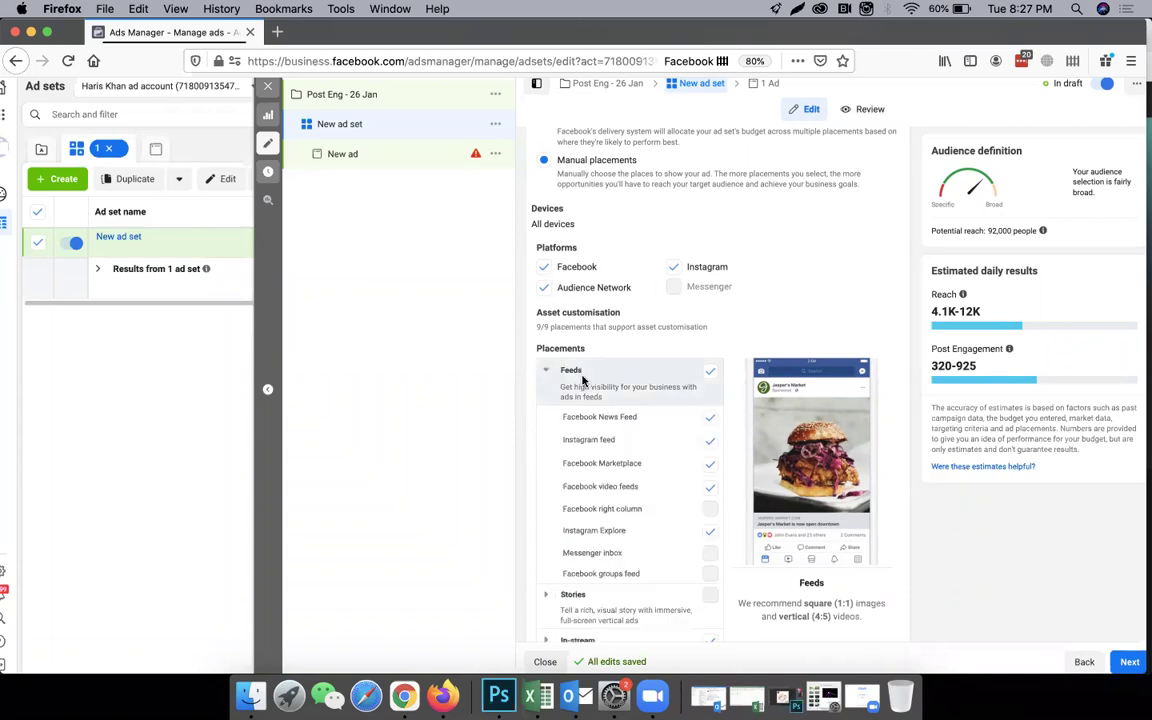
scroll(602, 382, "down", 1)
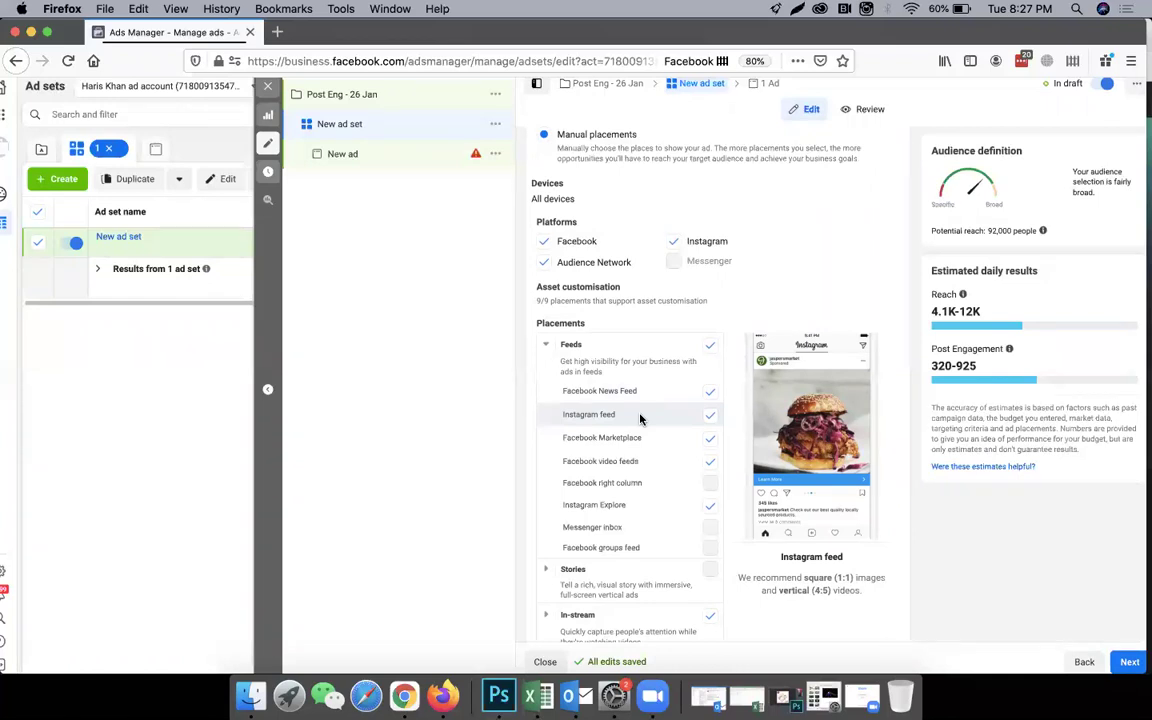
scroll(640, 418, "down", 1)
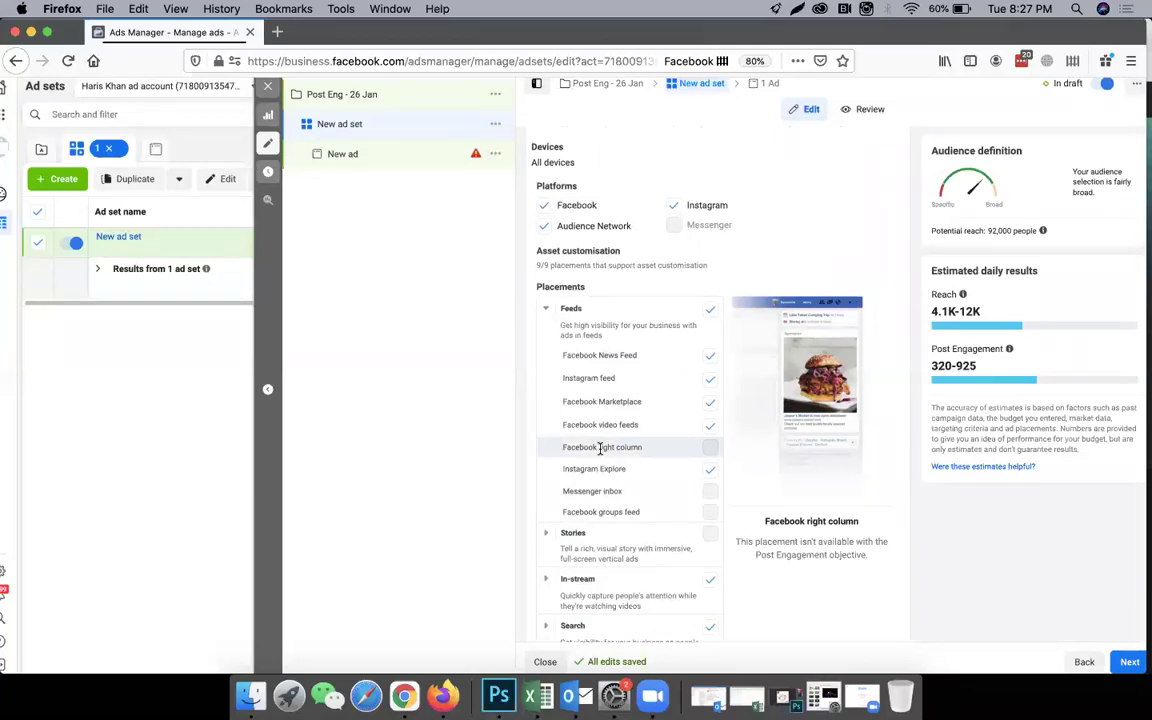
scroll(600, 448, "down", 1)
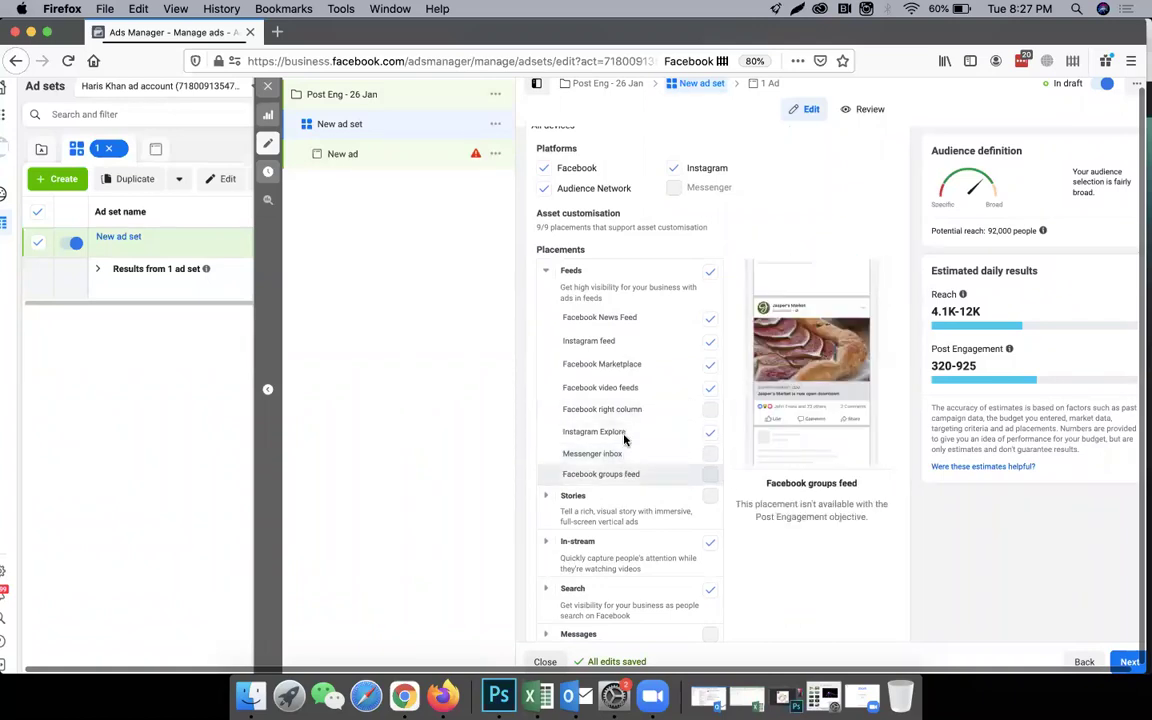
left_click(556, 271)
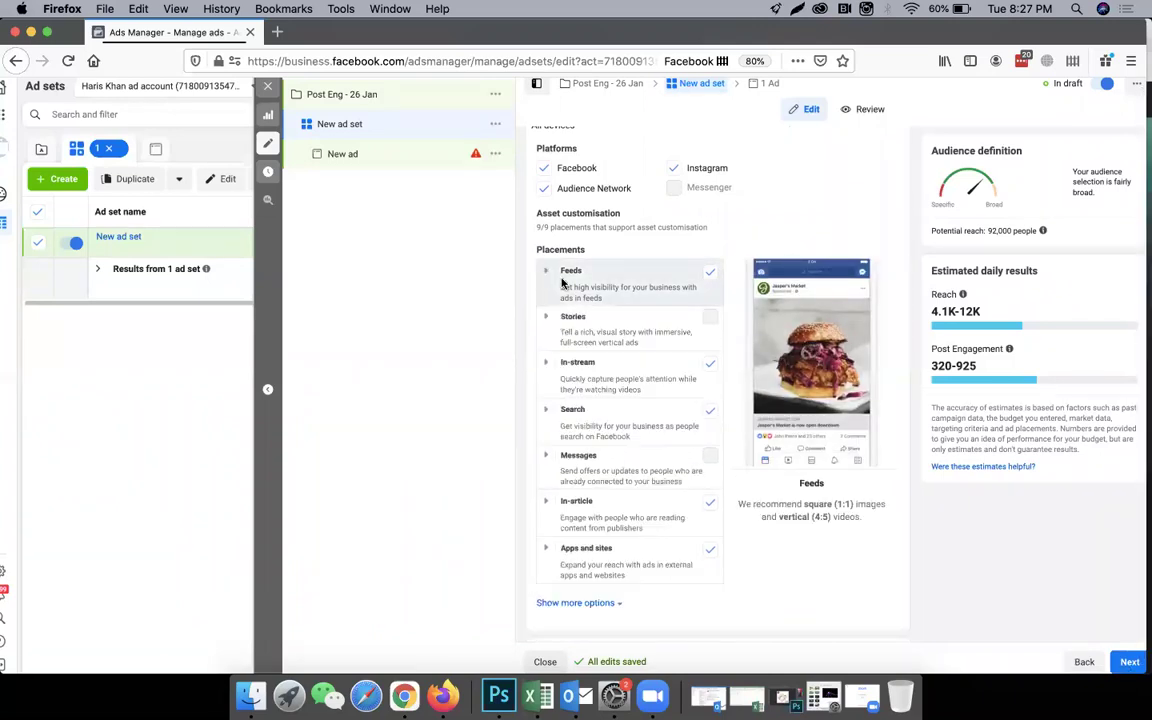
Examine the individual placements within the Stories, In-stream and Search groups, and the remaining placement groups below them
left_click(549, 318)
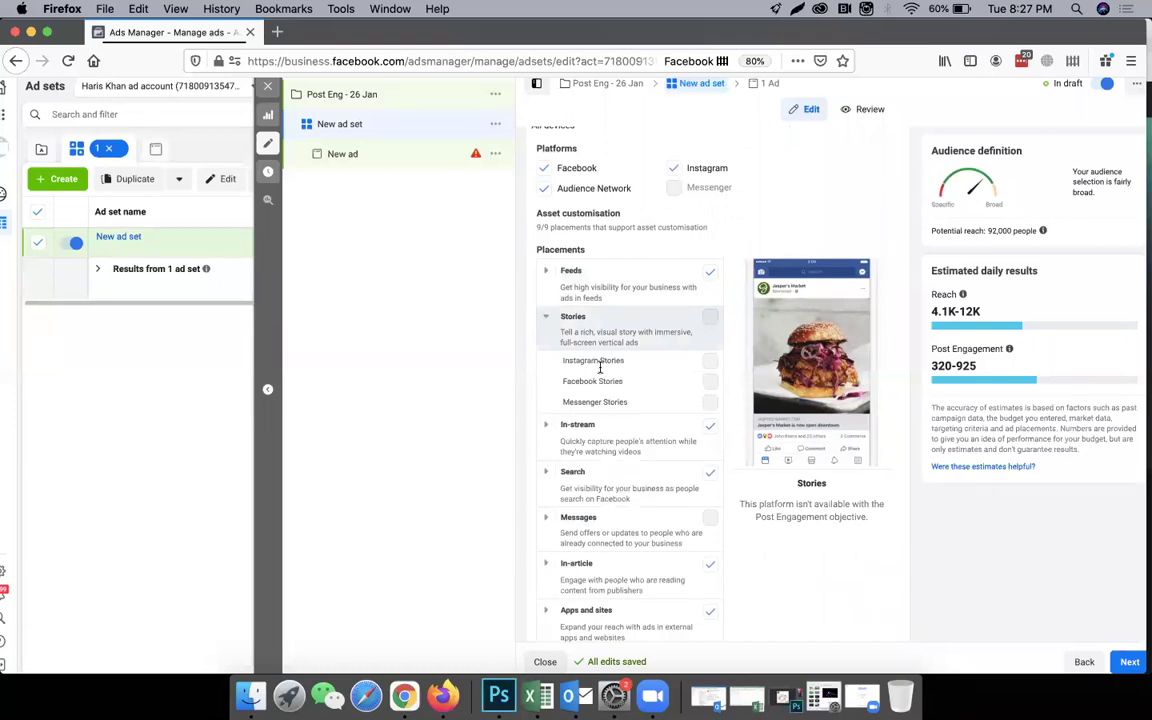
scroll(605, 375, "down", 1)
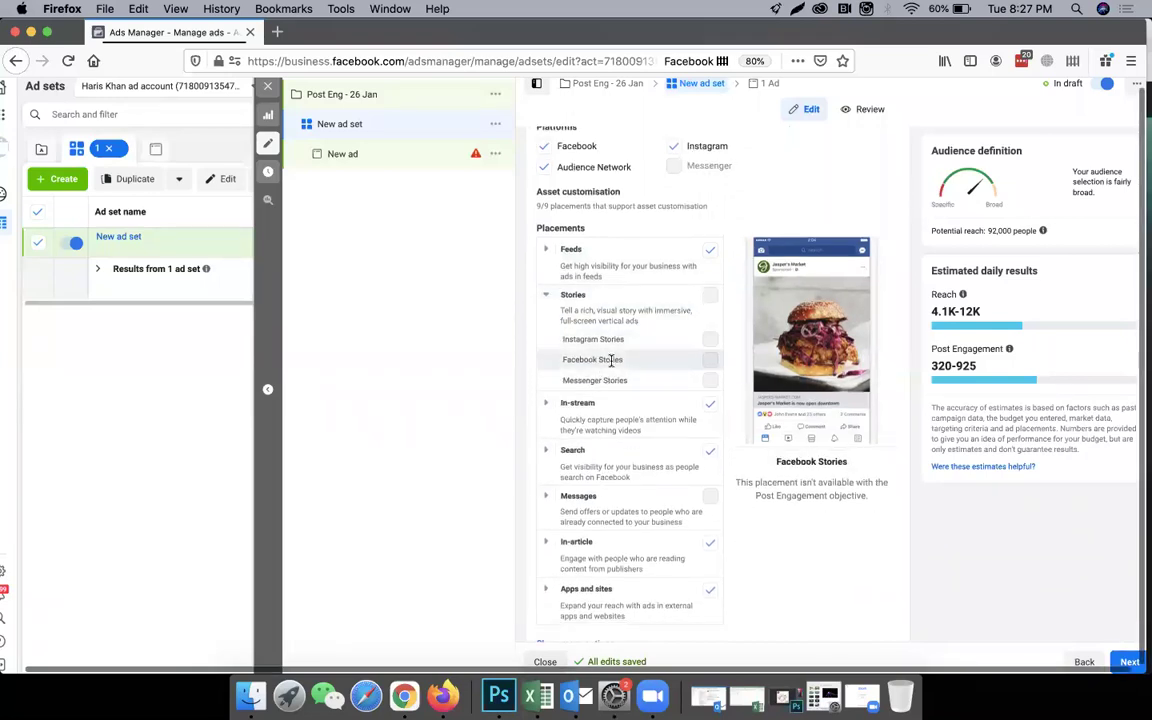
left_click(550, 311)
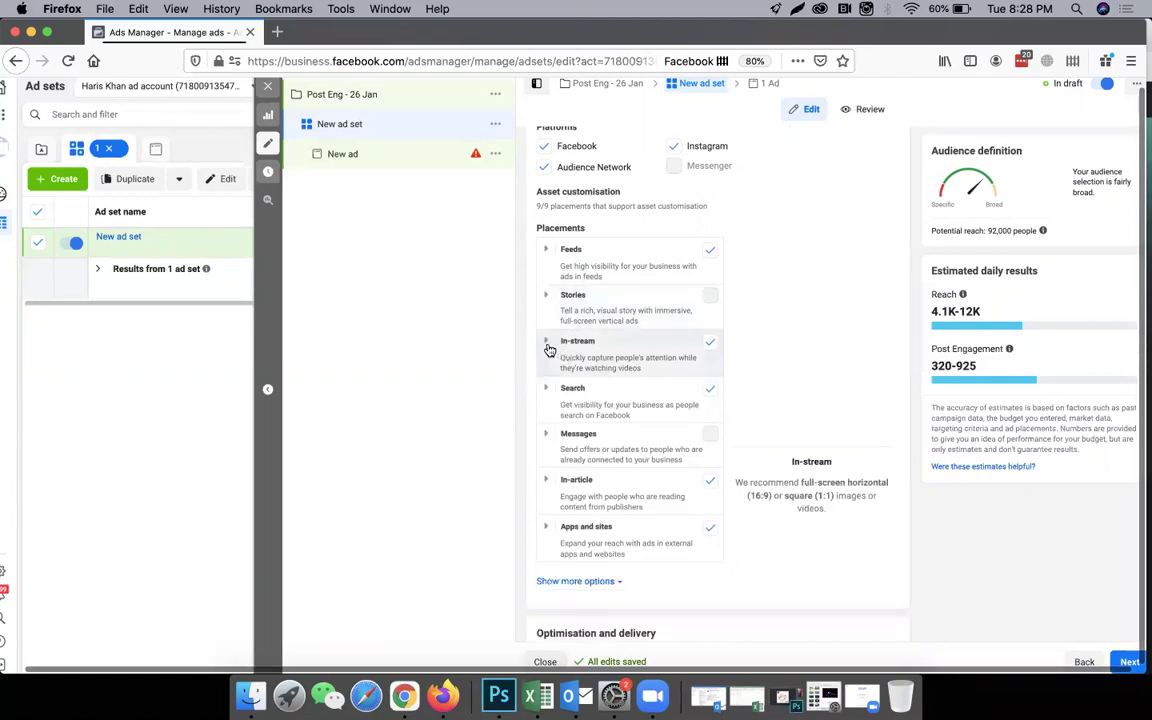
left_click(548, 345)
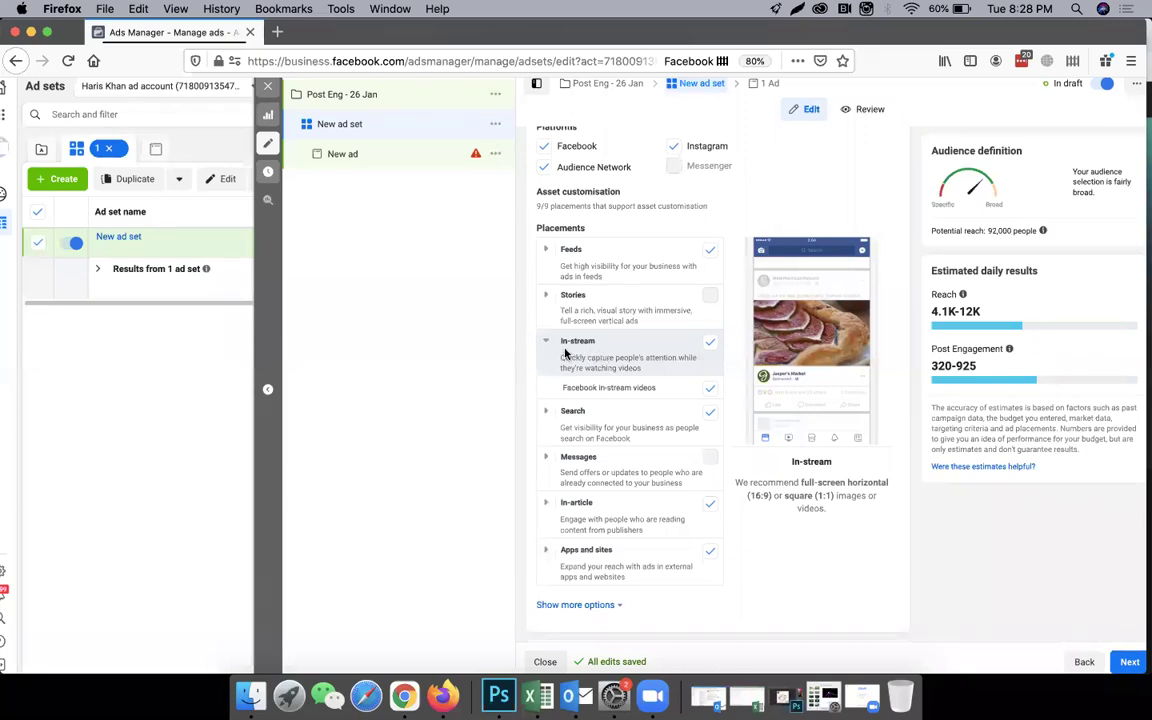
left_click(549, 347)
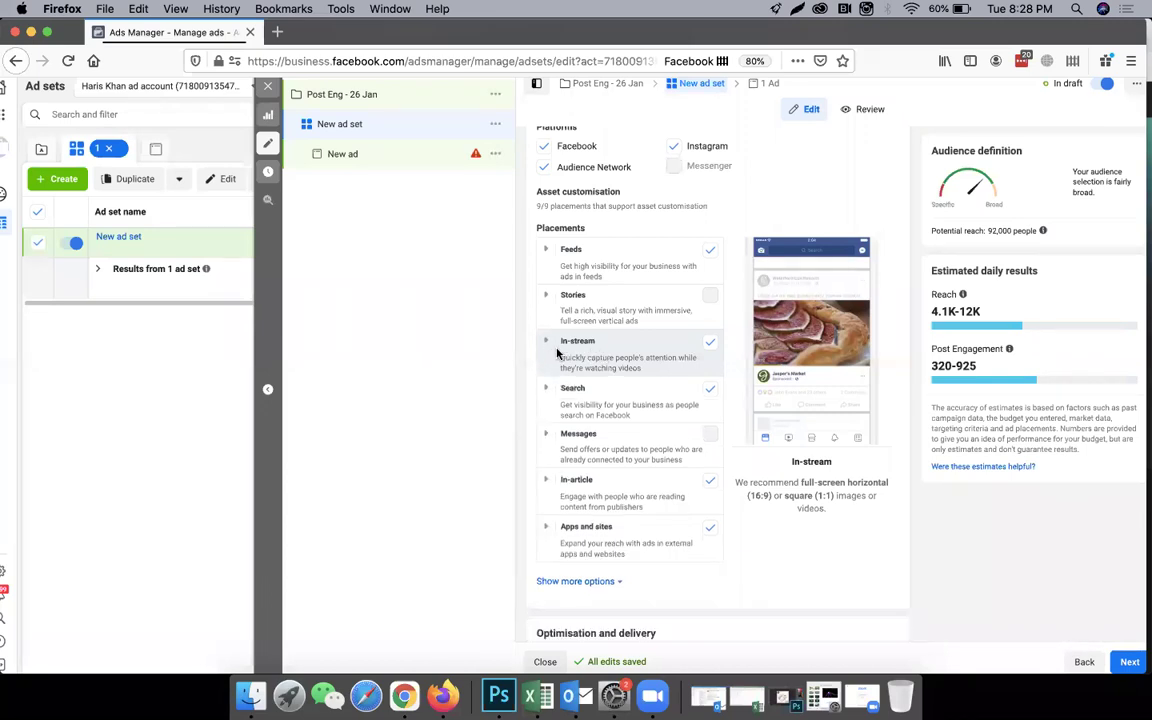
left_click(549, 389)
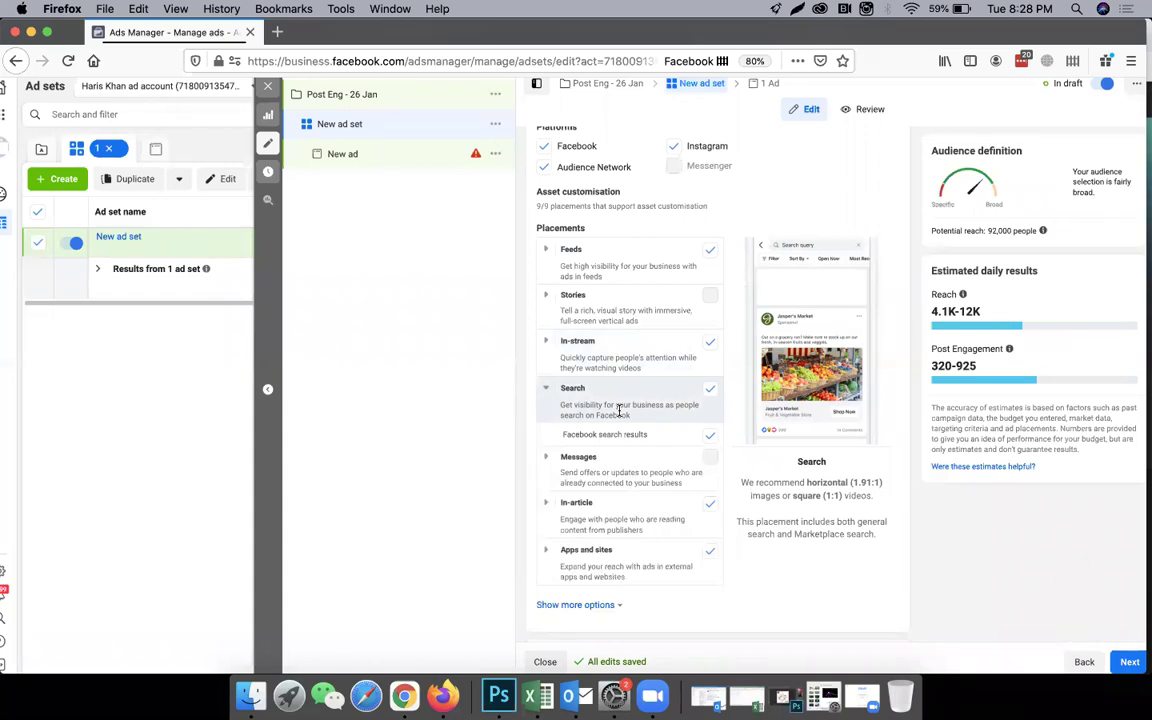
scroll(618, 410, "down", 2)
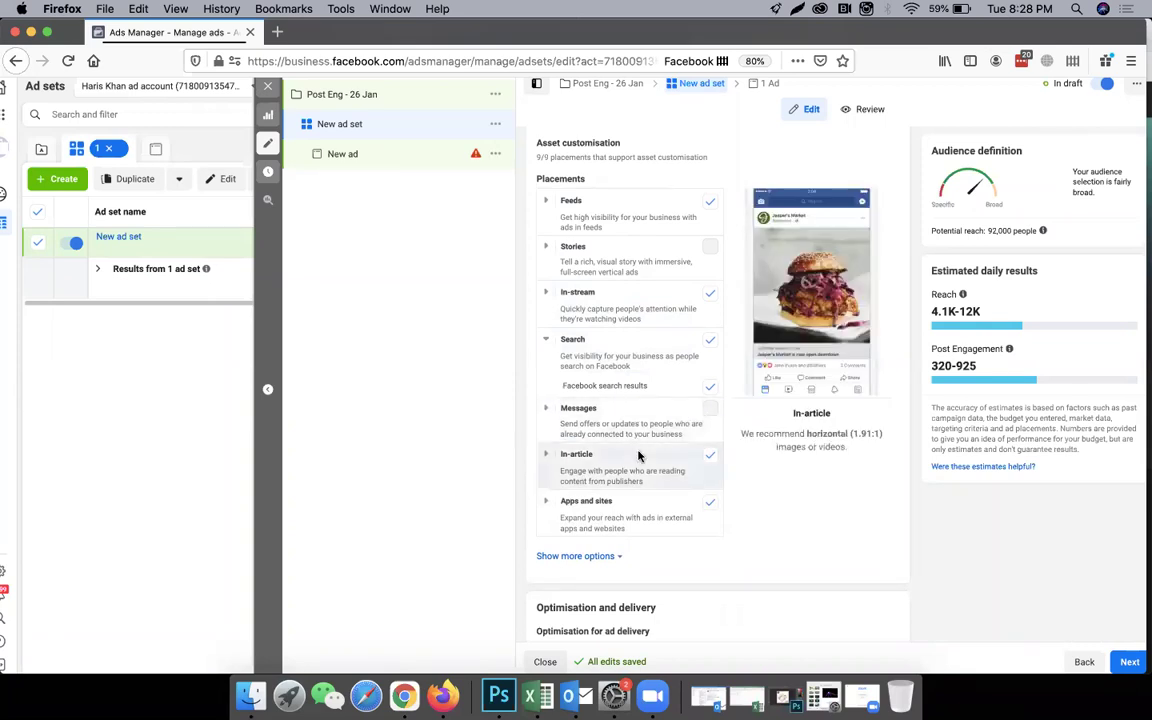
scroll(640, 450, "down", 1)
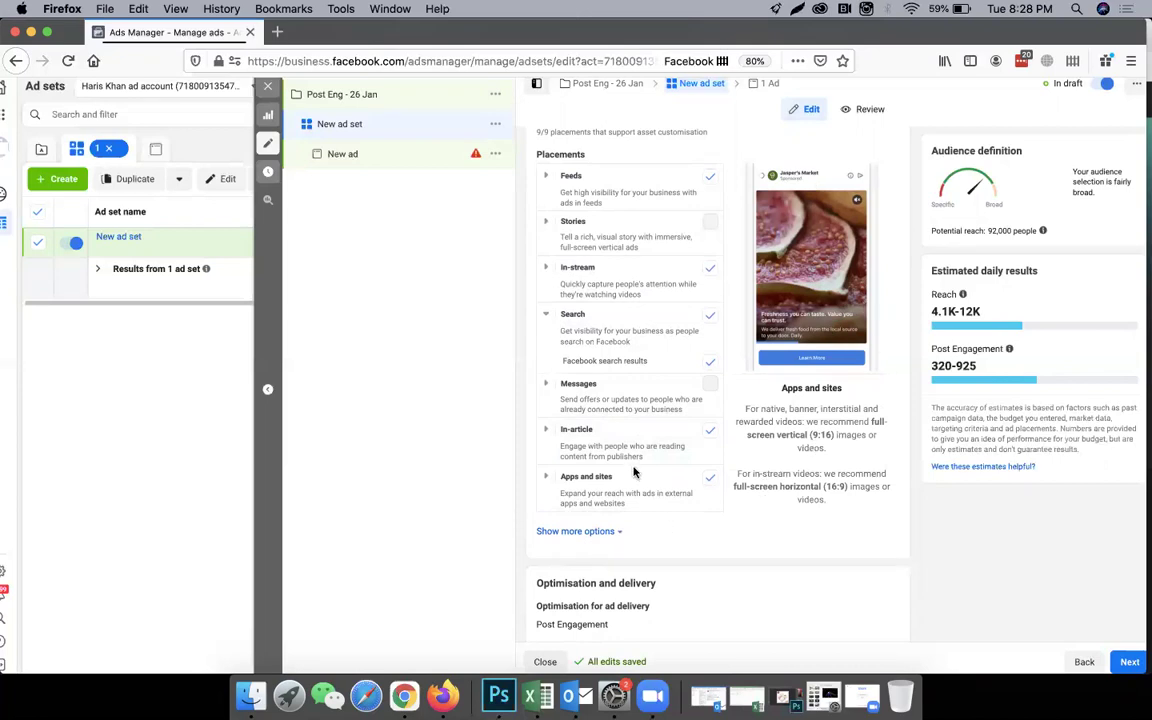
Switch the ad set's placements back to Automatic placements (recommended)
scroll(655, 400, "up", 3)
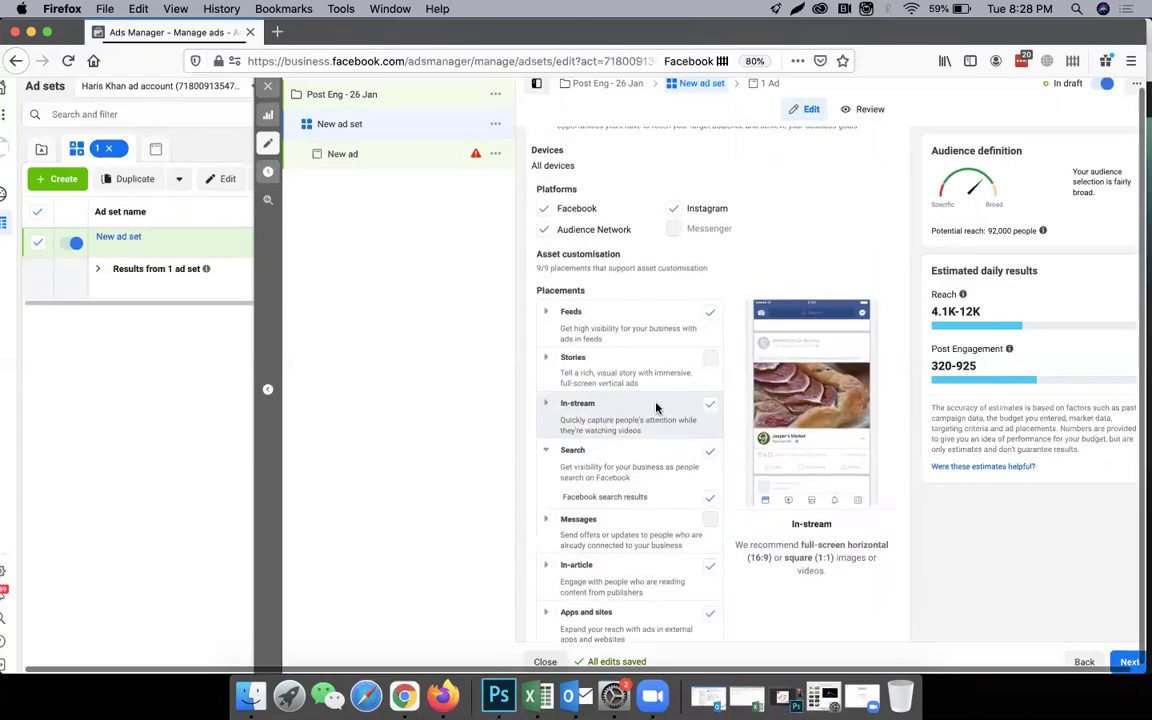
scroll(657, 408, "up", 2)
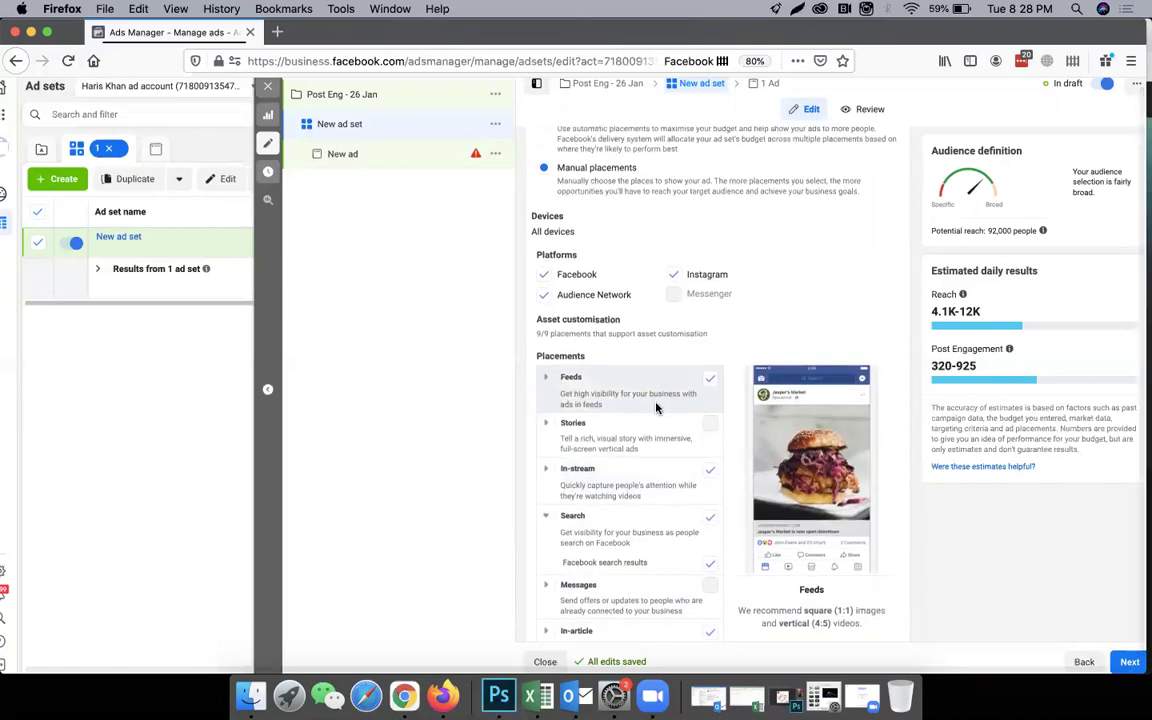
scroll(657, 408, "up", 3)
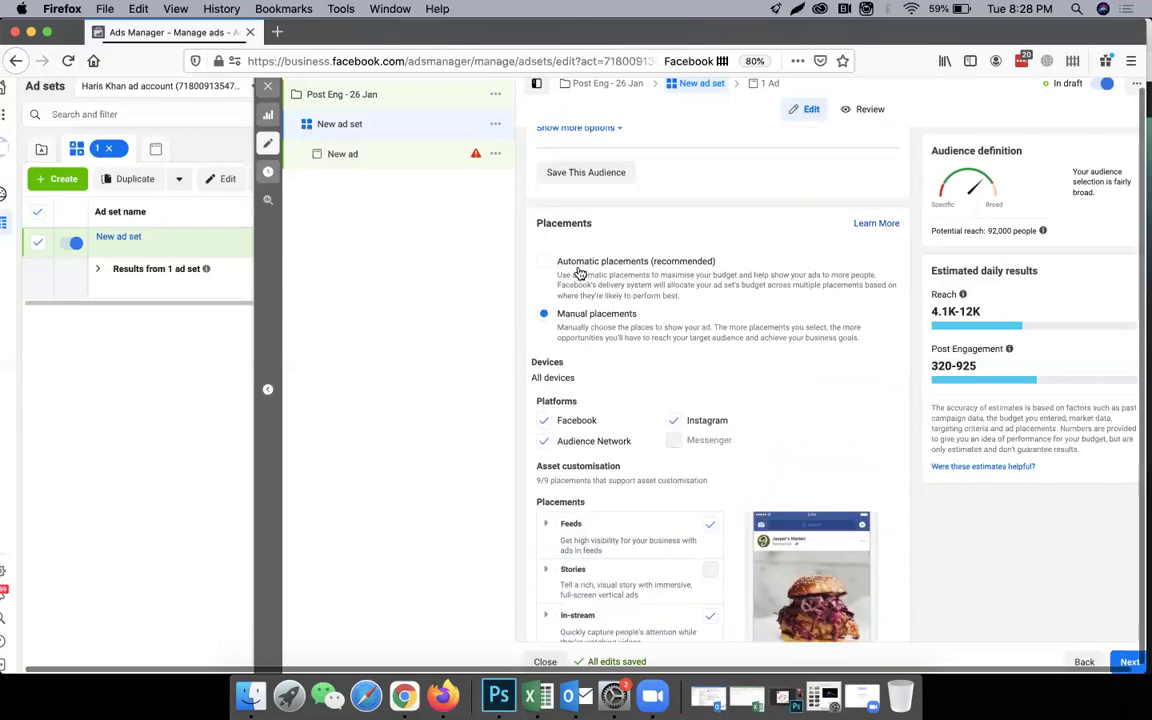
left_click(548, 263)
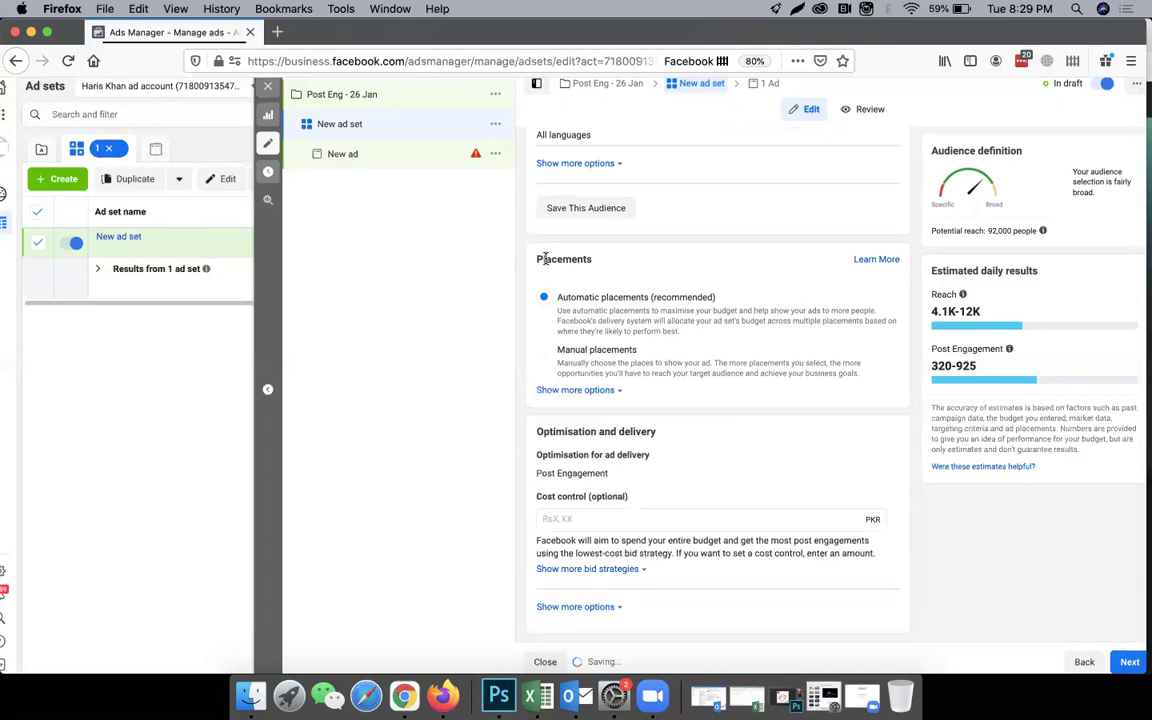
scroll(588, 296, "down", 1)
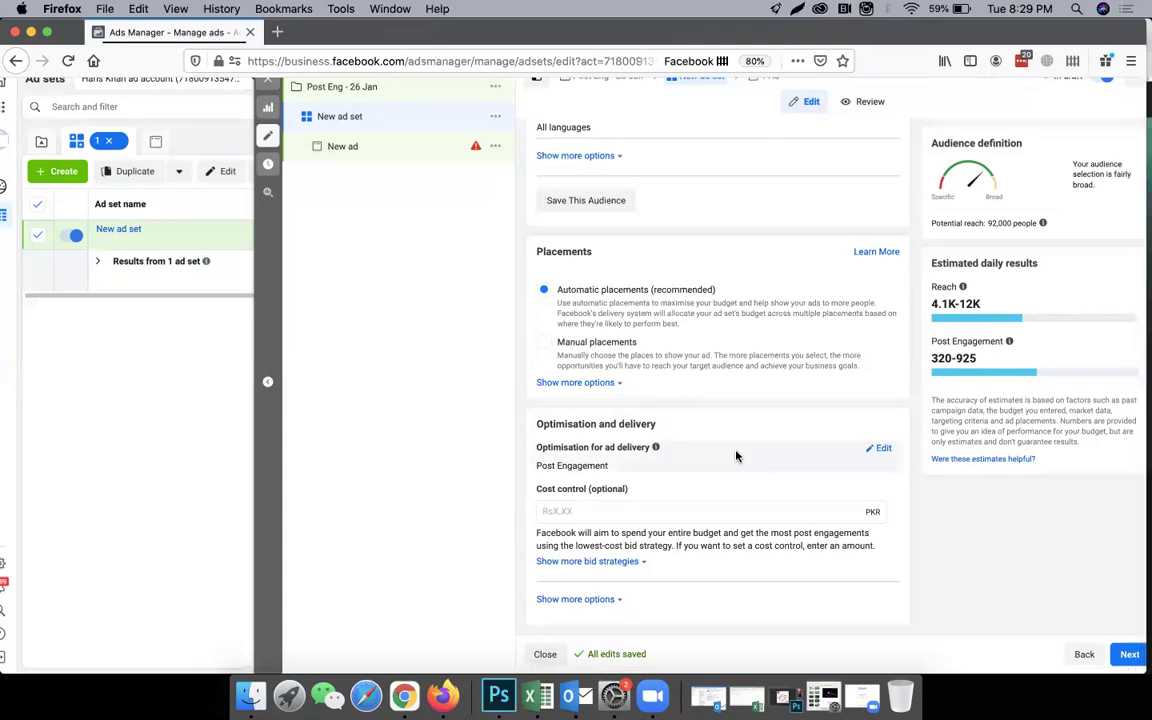
Review the ad set's settings from the budget and schedule down to the audience's detailed targeting
scroll(736, 456, "up", 10)
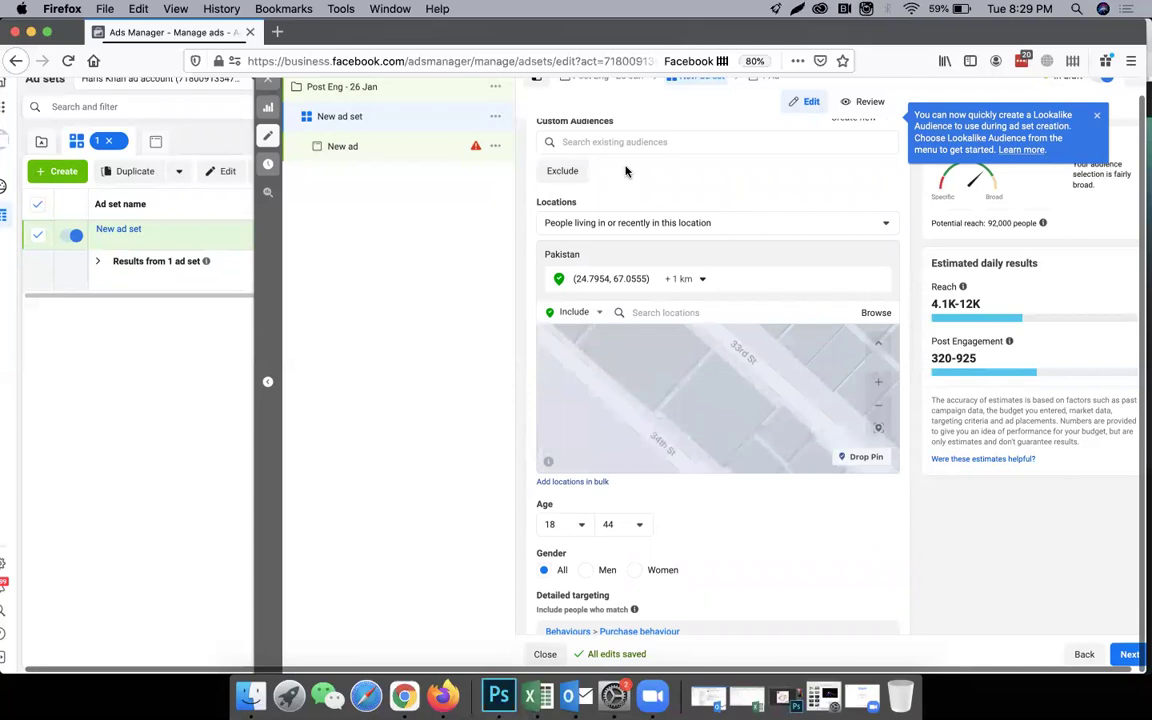
scroll(698, 211, "up", 5)
scroll(698, 211, "up", 2)
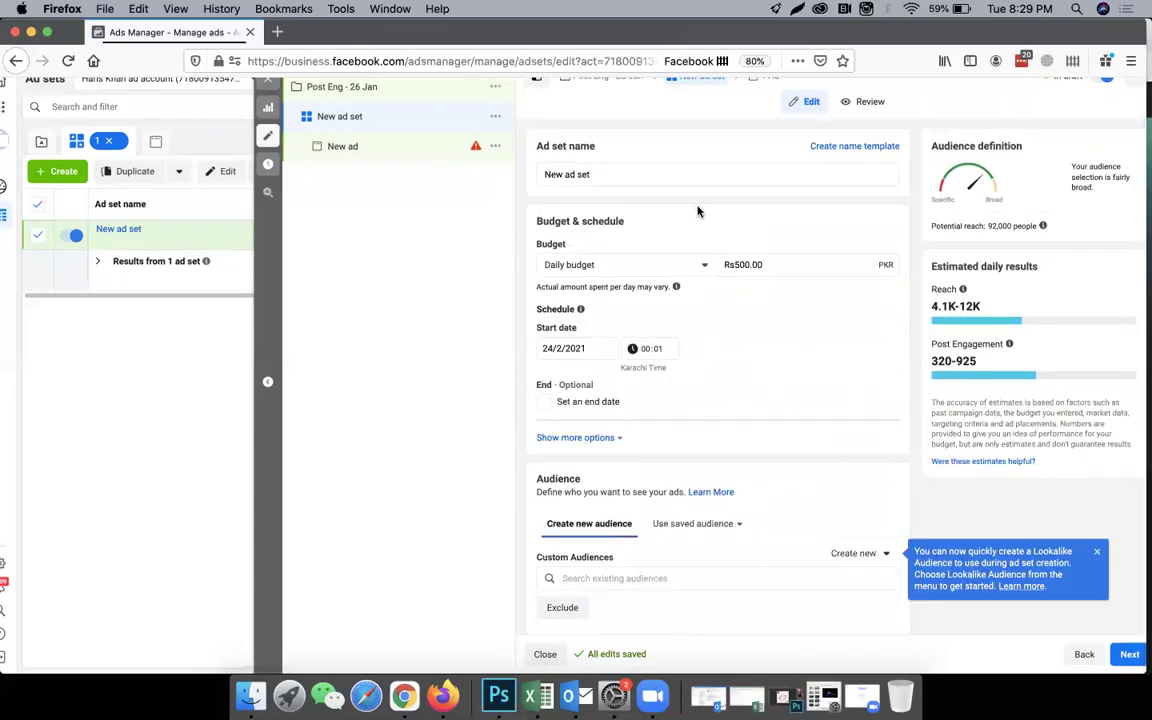
scroll(698, 211, "up", 1)
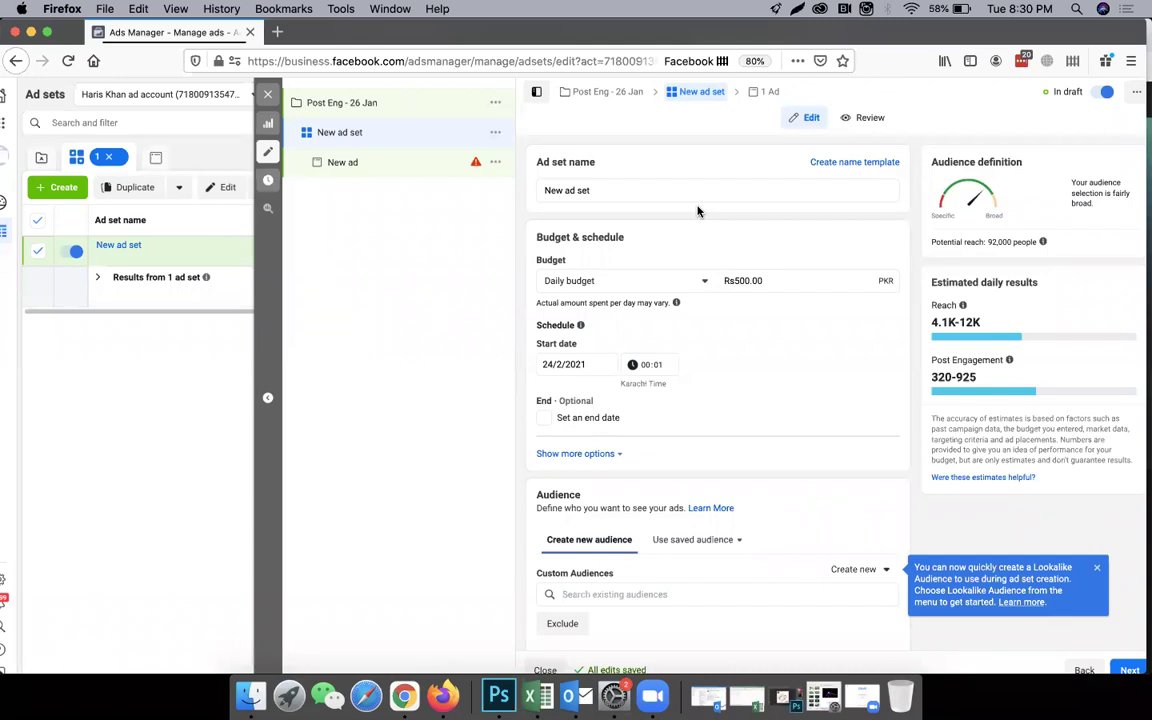
scroll(698, 211, "down", 8)
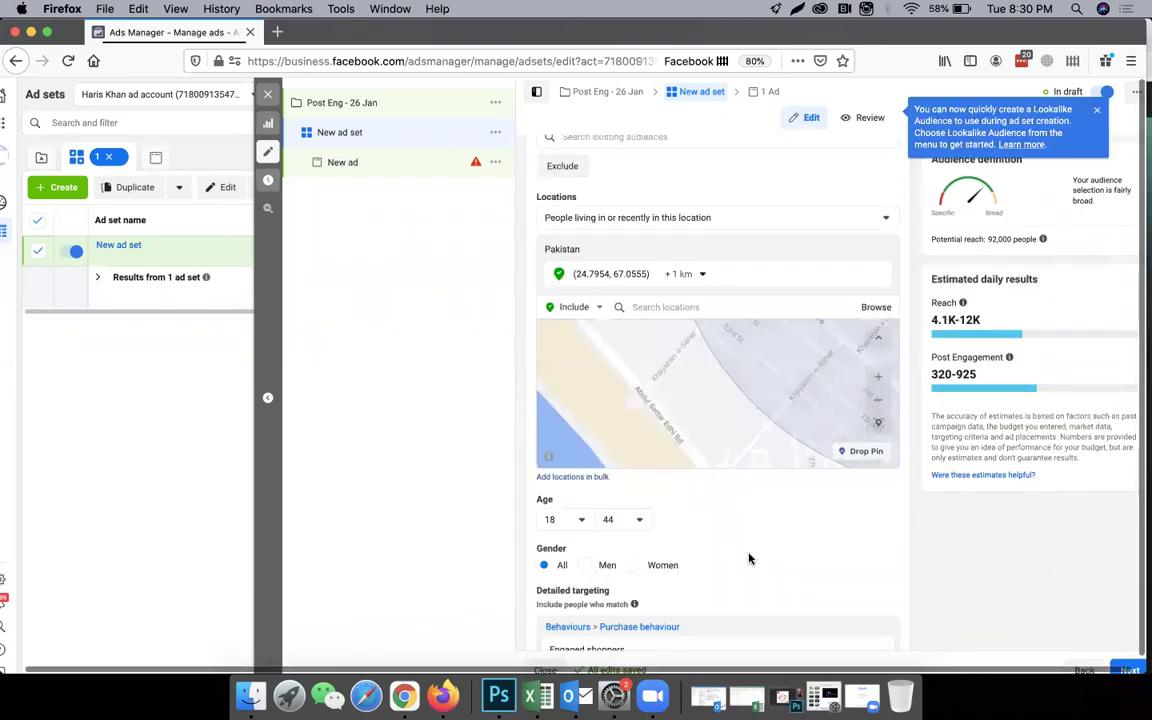
scroll(751, 555, "down", 5)
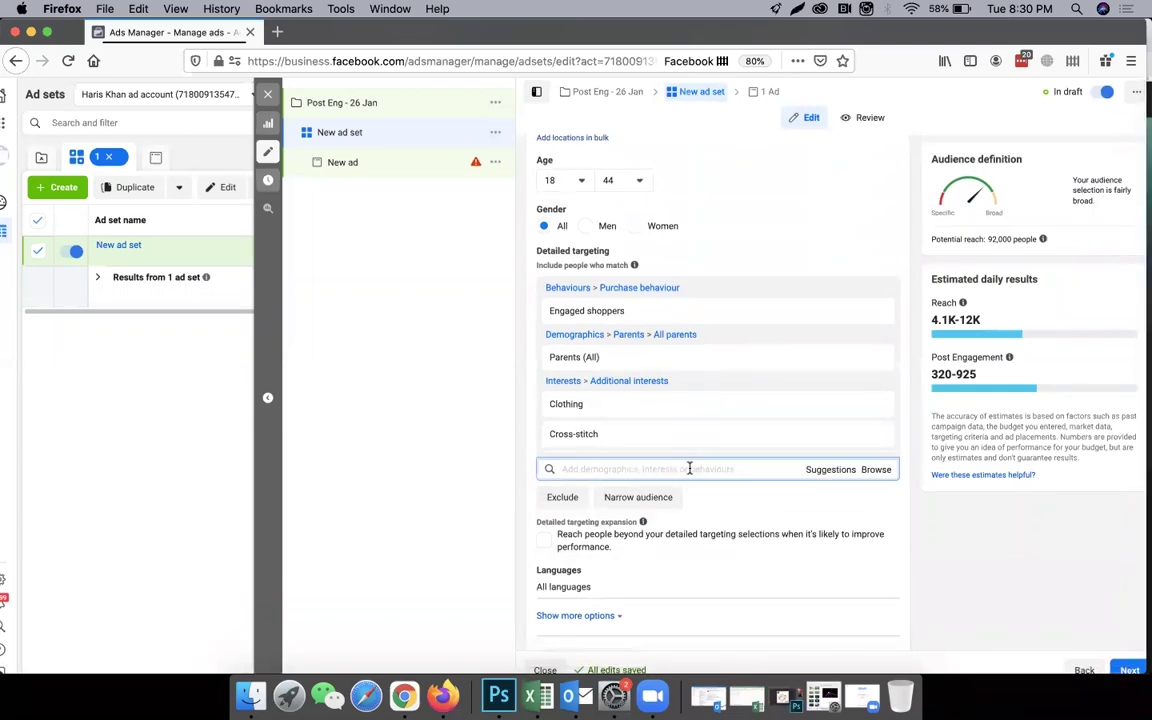
Search the detailed targeting for game and add the Games interest
left_click(689, 468)
type("gm")
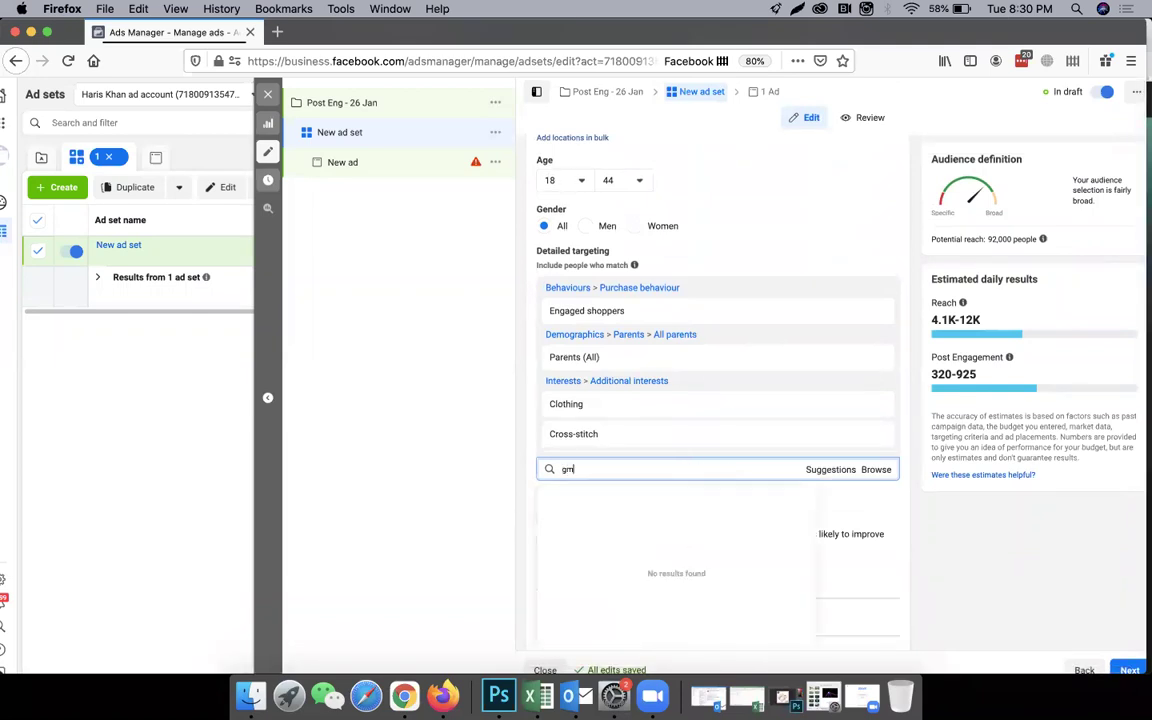
type("ailg")
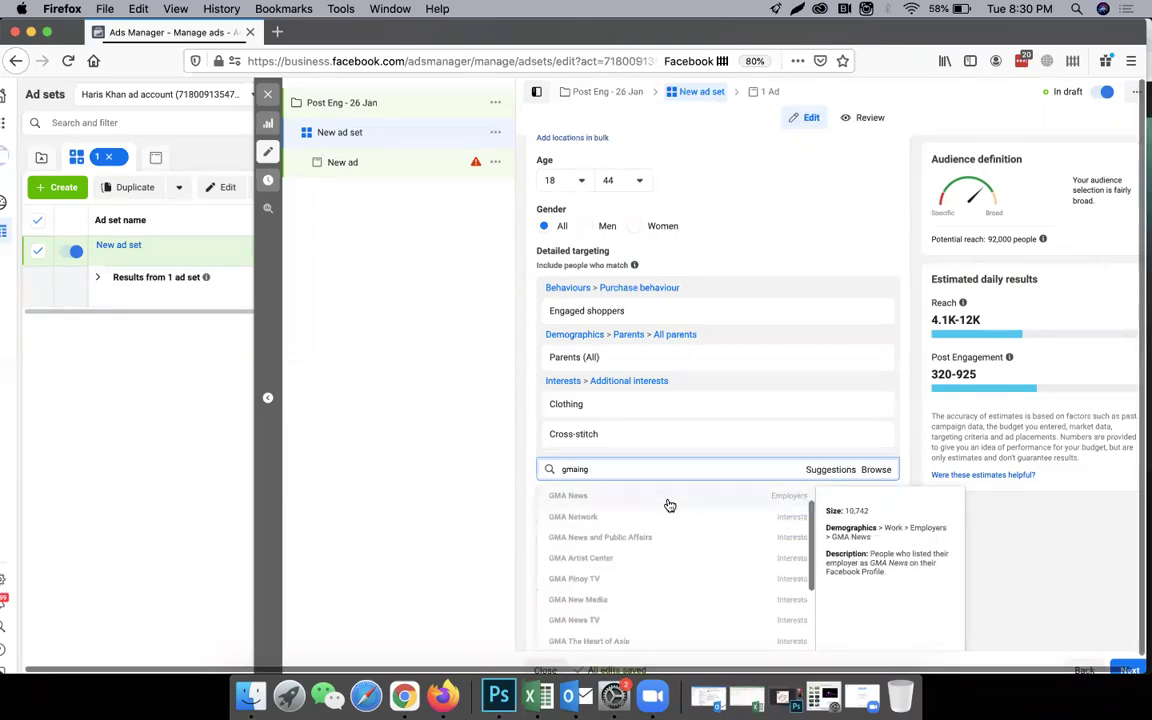
scroll(684, 527, "down", 3)
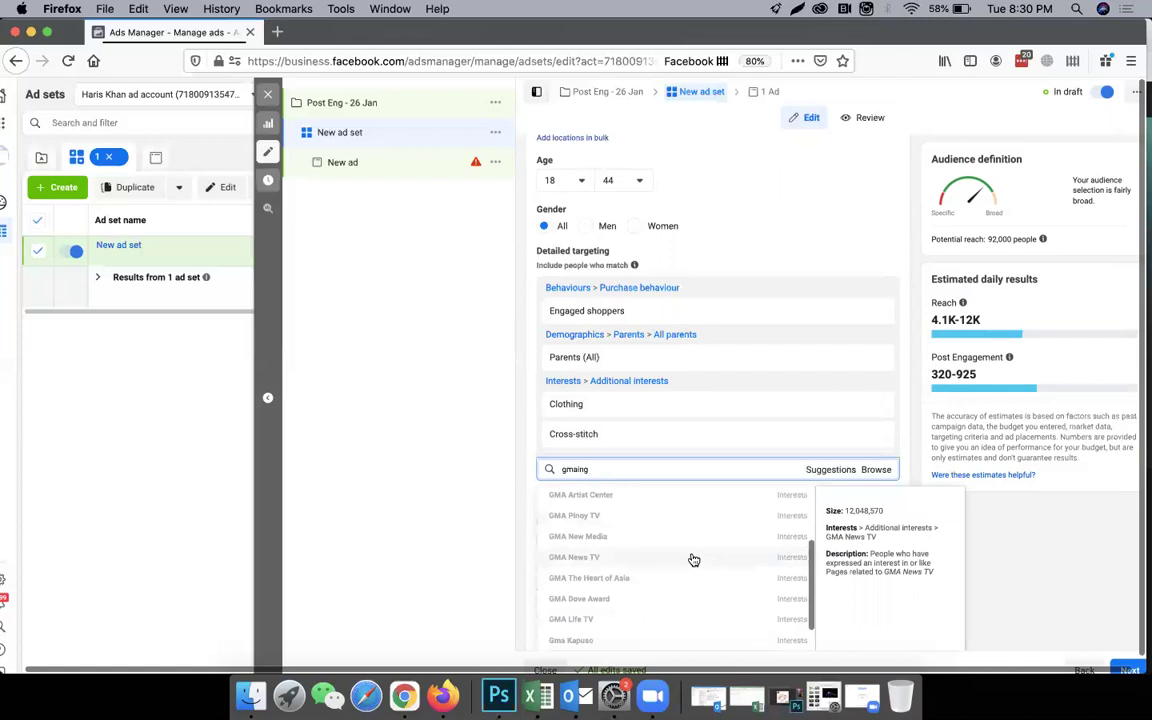
key("BackSpace")
key("BackSpace")
key("BackSpace")
key("BackSpace")
key("BackSpace")
type("ame")
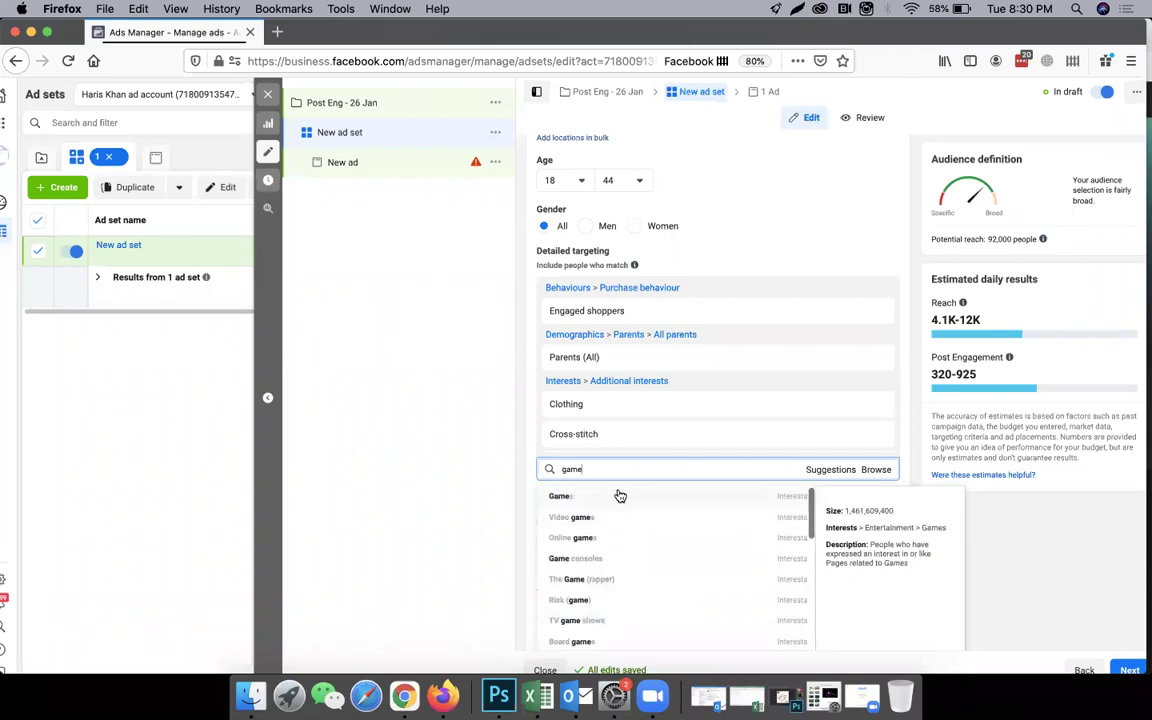
left_click(618, 496)
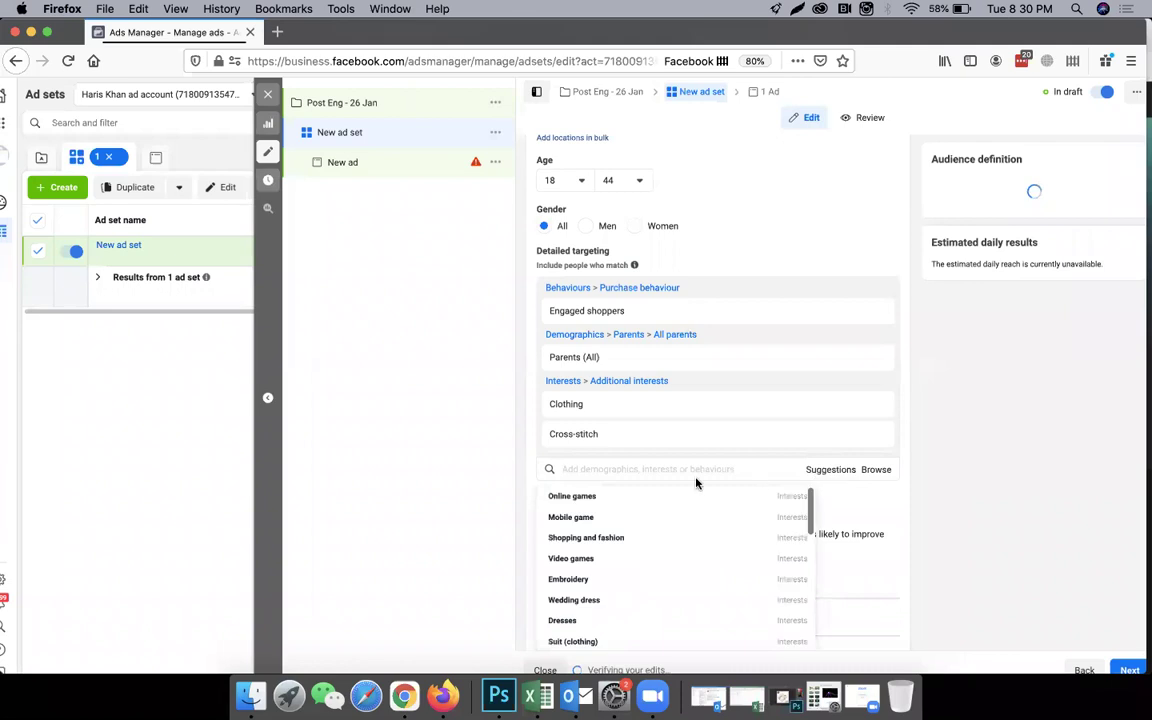
Add the suggested gaming interests, including Online games, Mobile game, Video games, Gaming computer and PC game, and close the suggestions
scroll(661, 553, "down", 3)
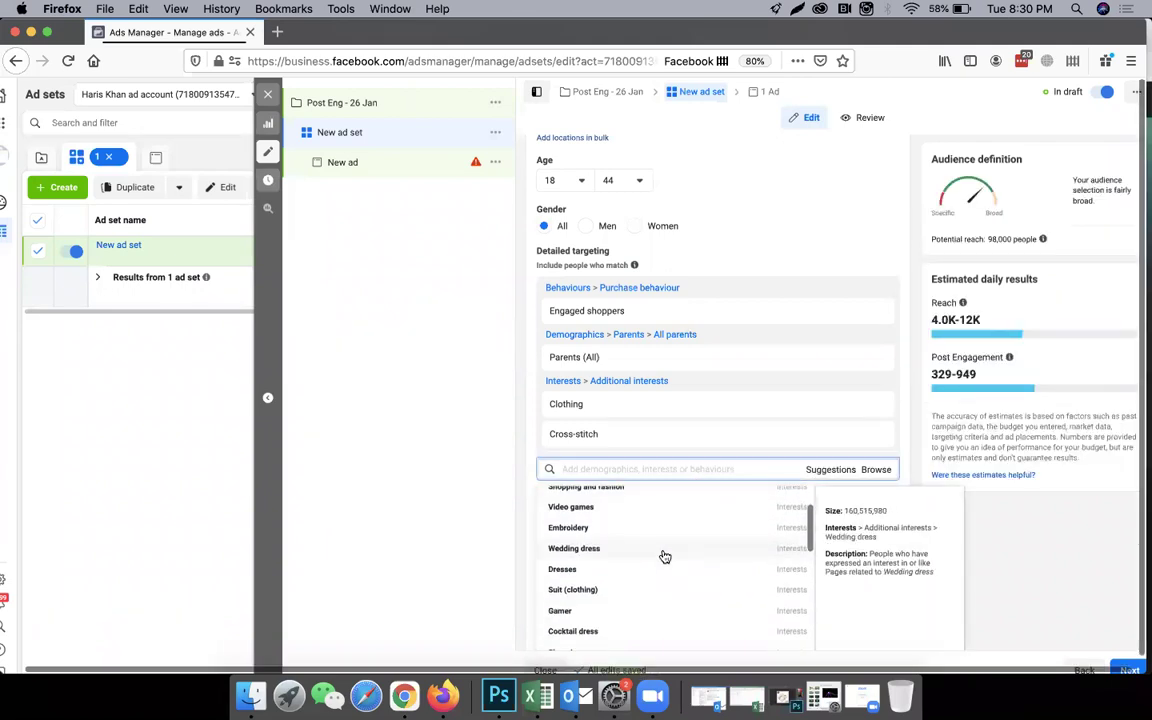
scroll(663, 553, "up", 3)
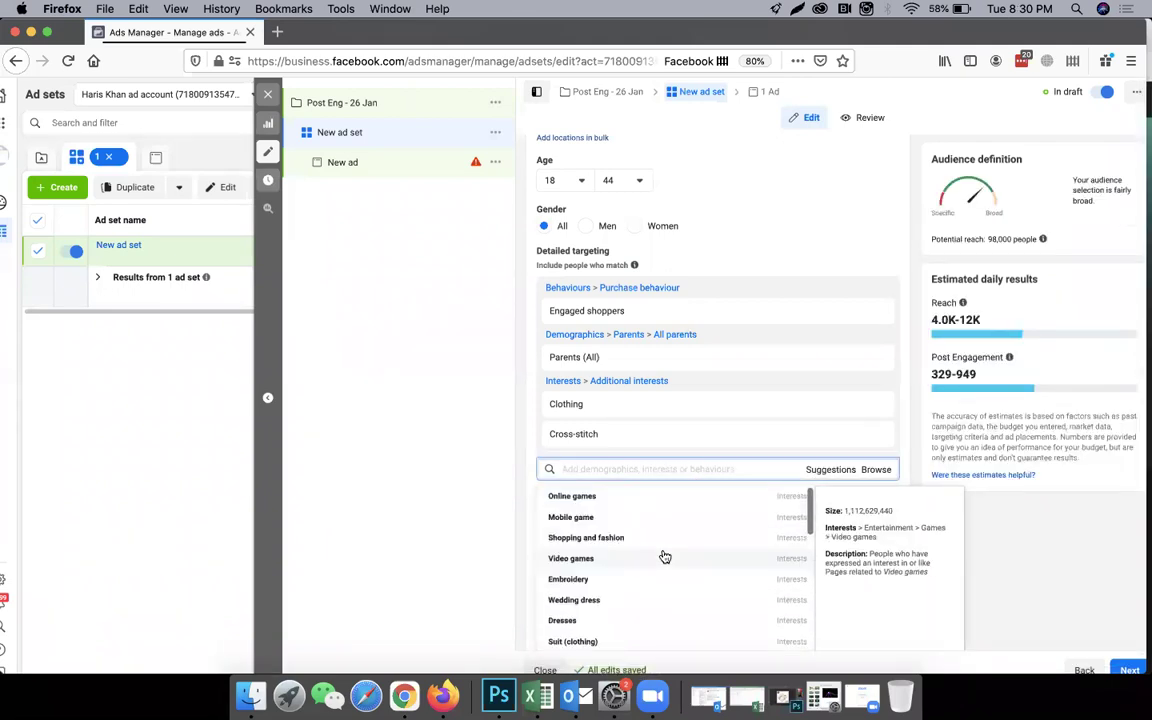
left_click(605, 498)
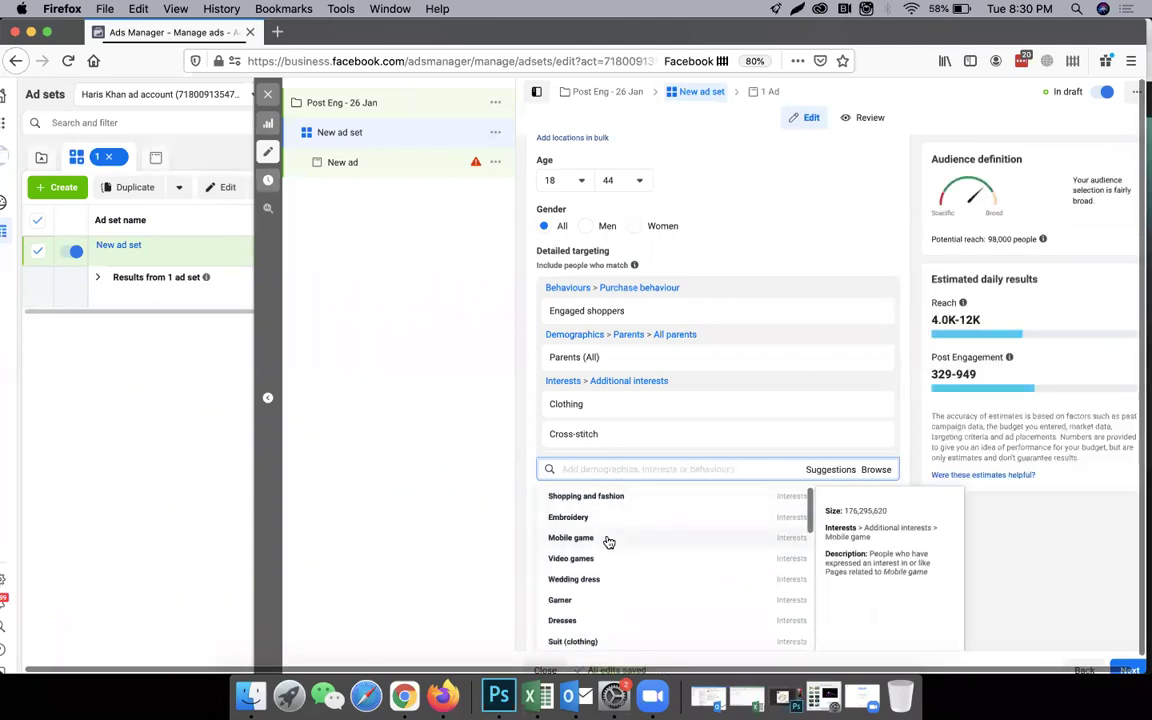
left_click(608, 540)
left_click(620, 540)
left_click(617, 584)
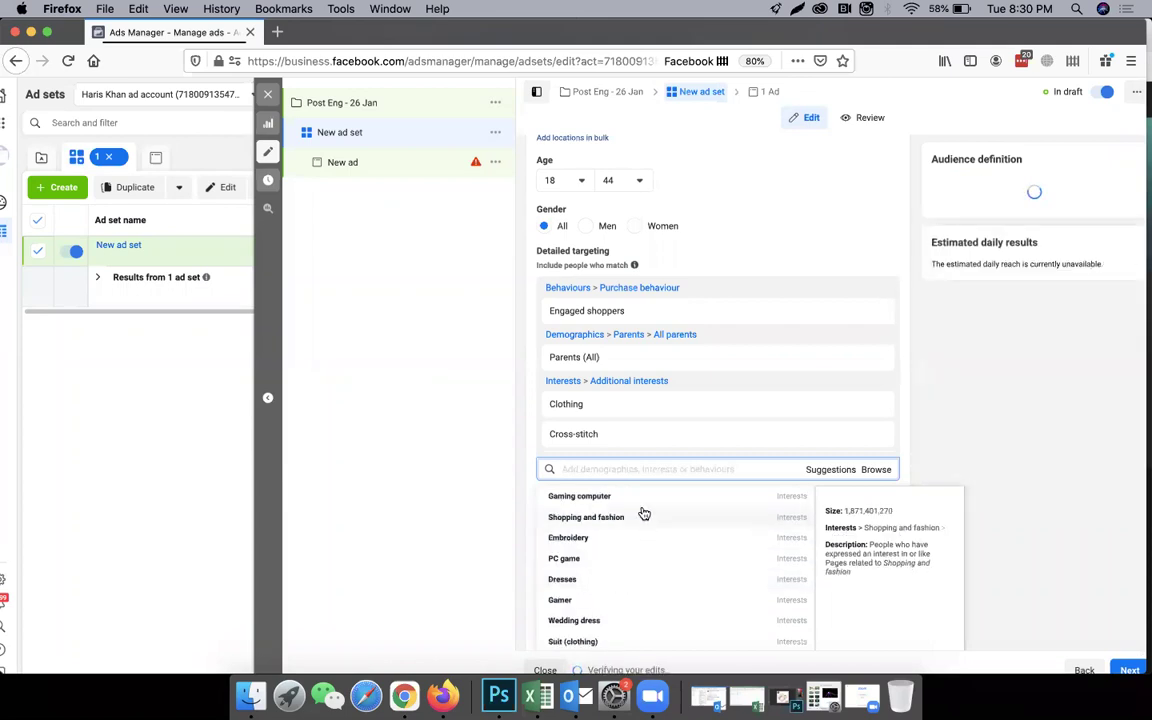
left_click(622, 496)
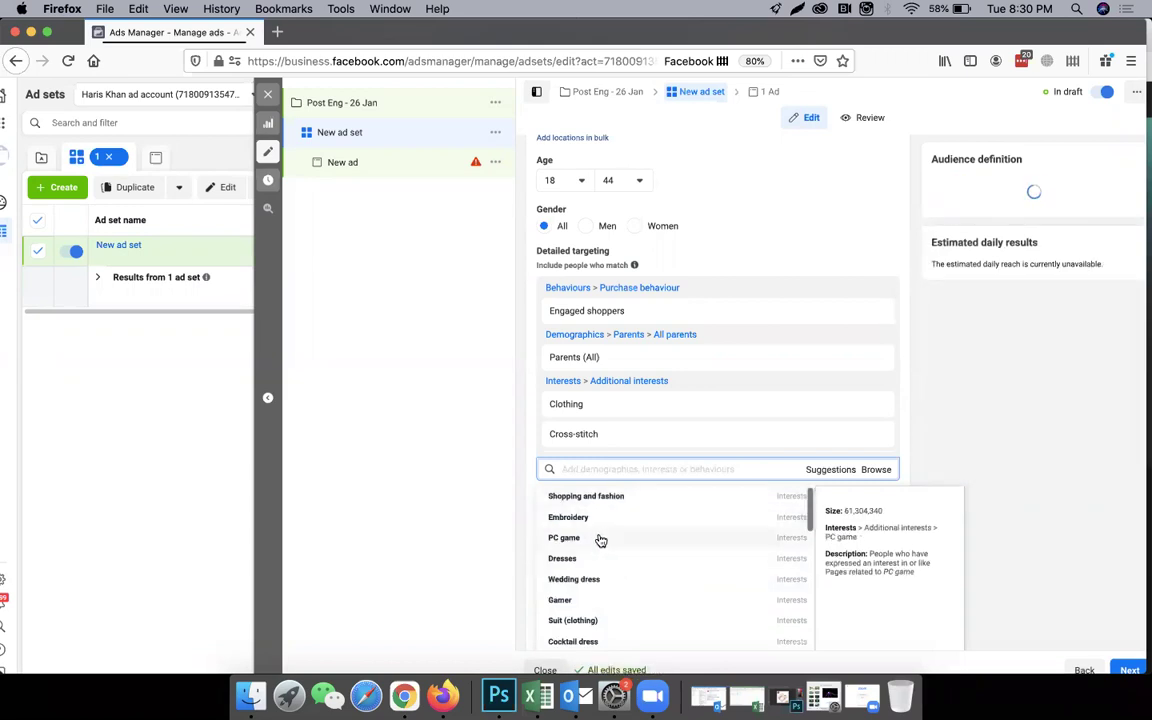
left_click(600, 540)
scroll(615, 536, "down", 2)
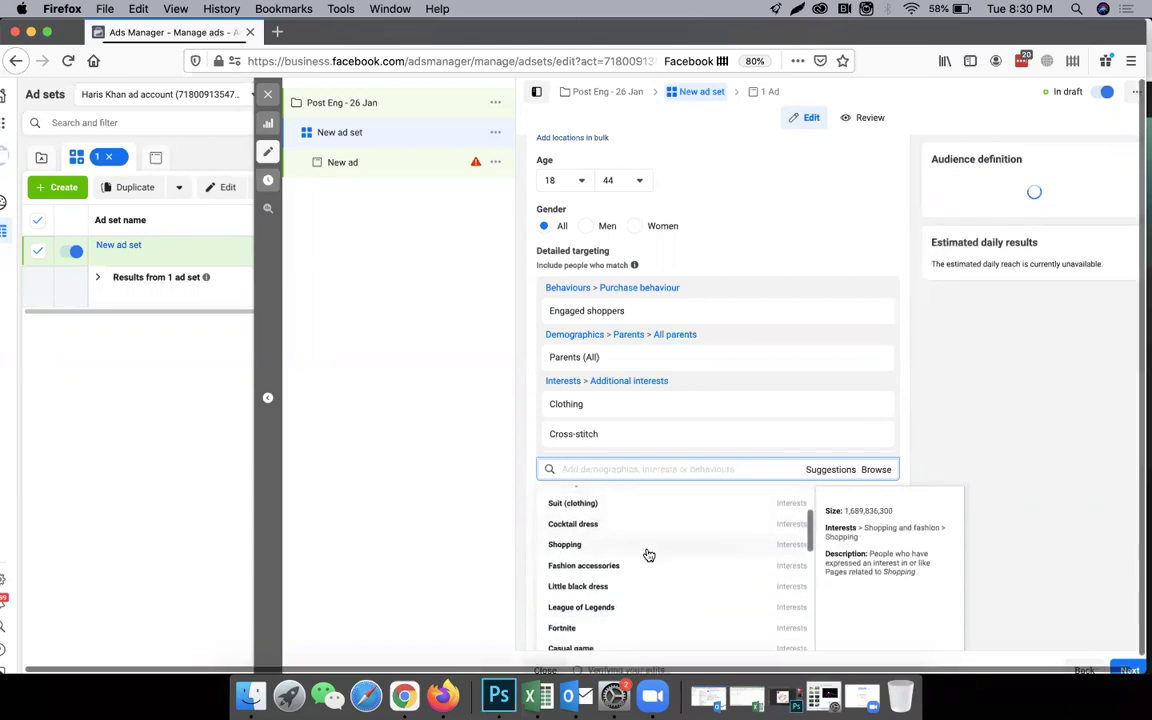
scroll(648, 555, "down", 2)
scroll(648, 553, "up", 4)
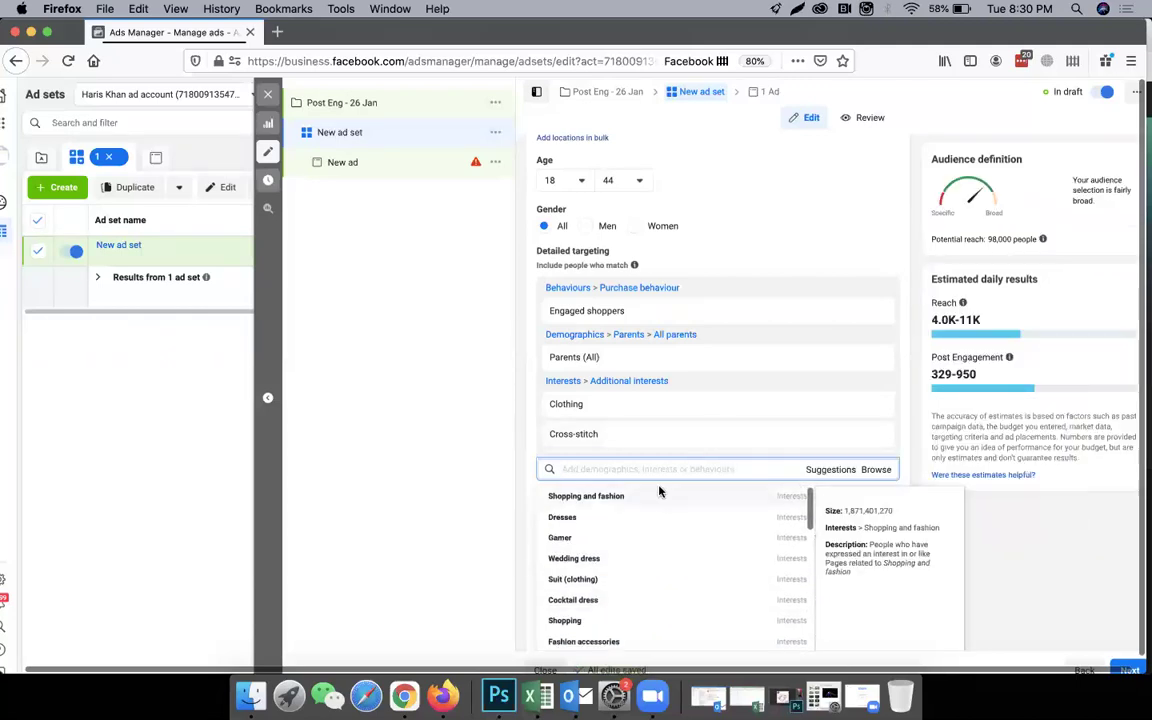
left_click(687, 465)
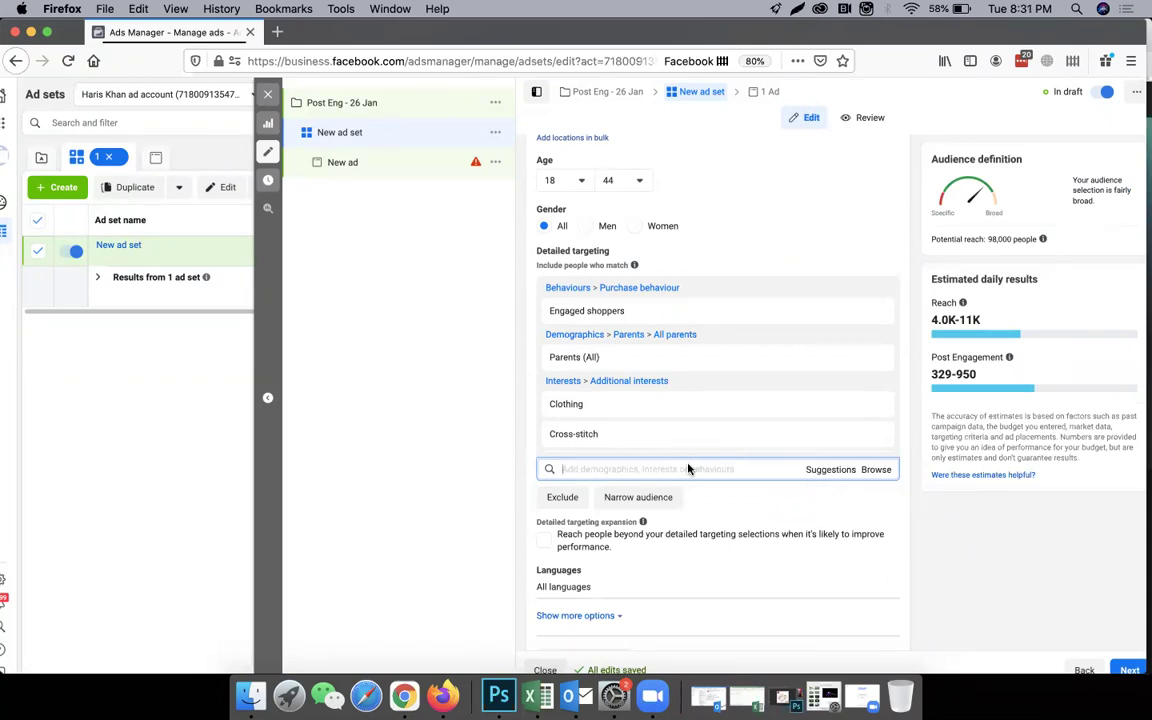
Open the ad named New ad for editing, at its identity, setup and creative settings
scroll(688, 468, "down", 5)
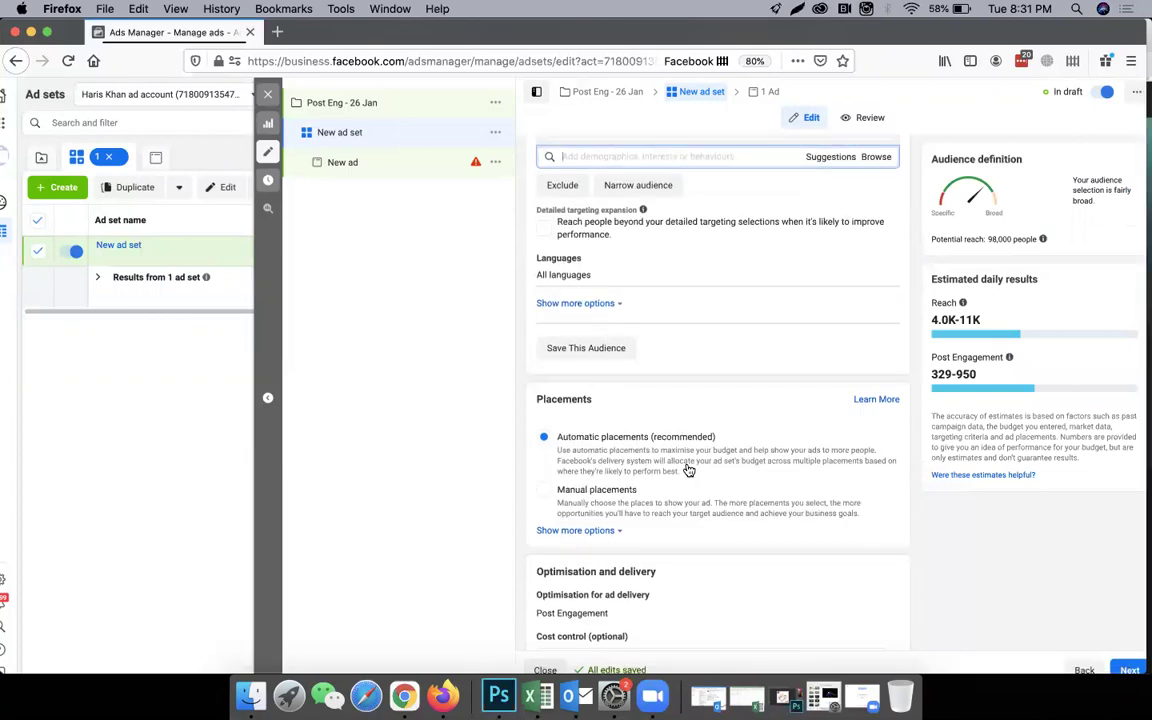
scroll(688, 470, "up", 10)
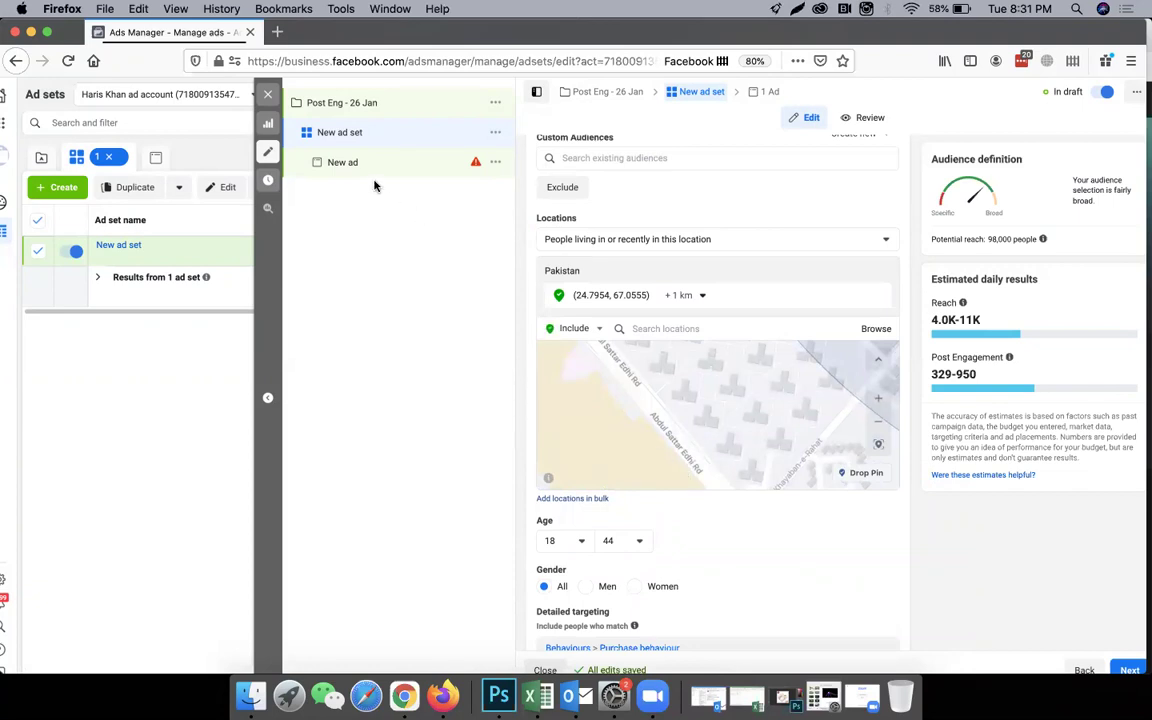
left_click(358, 166)
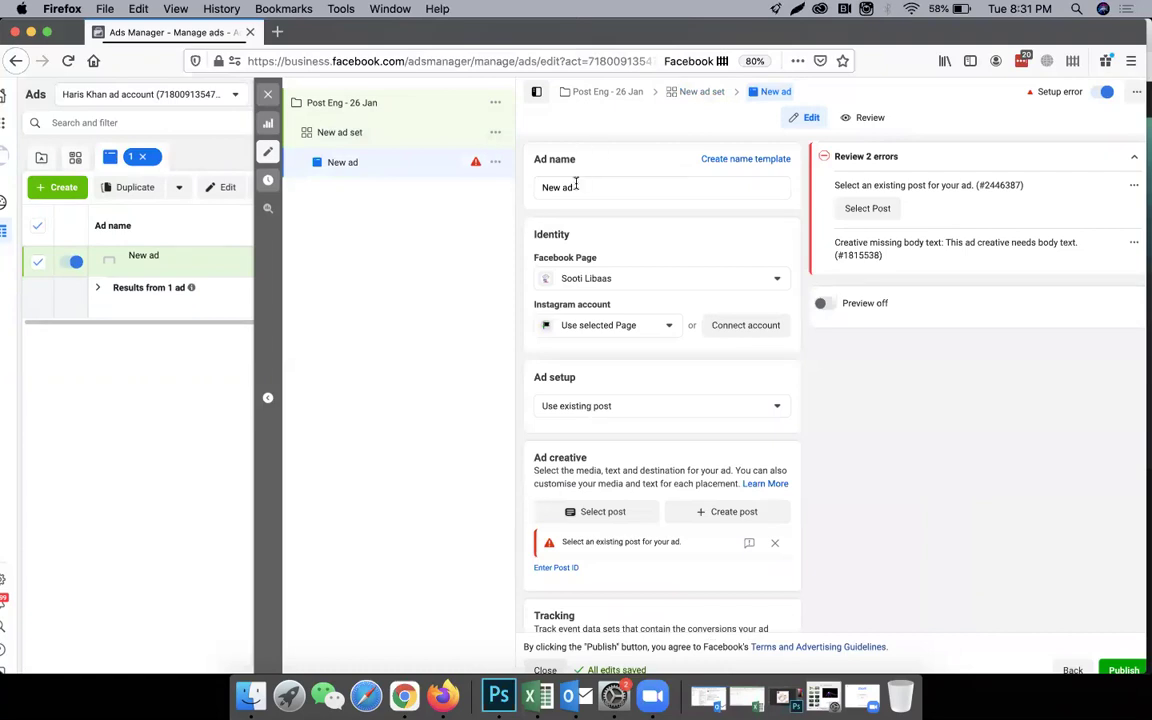
scroll(658, 270, "down", 1)
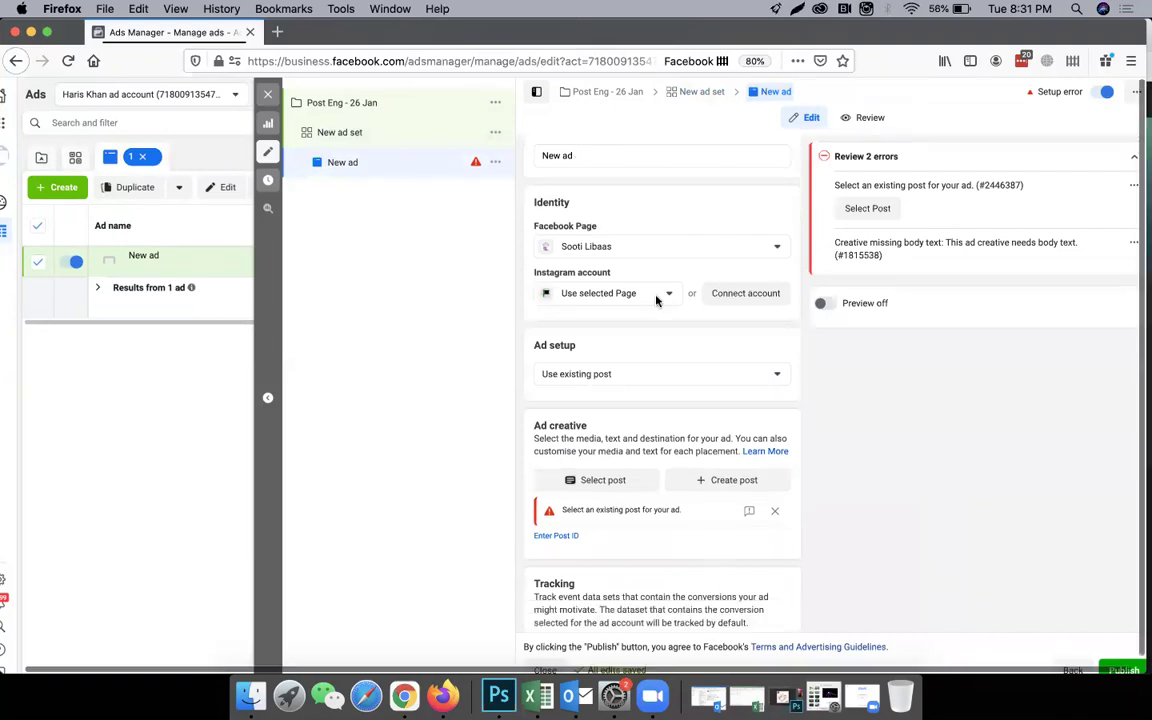
Set the ad's Instagram account to sootilibaas and change the ad setup to Create Ad
left_click(654, 298)
left_click(652, 349)
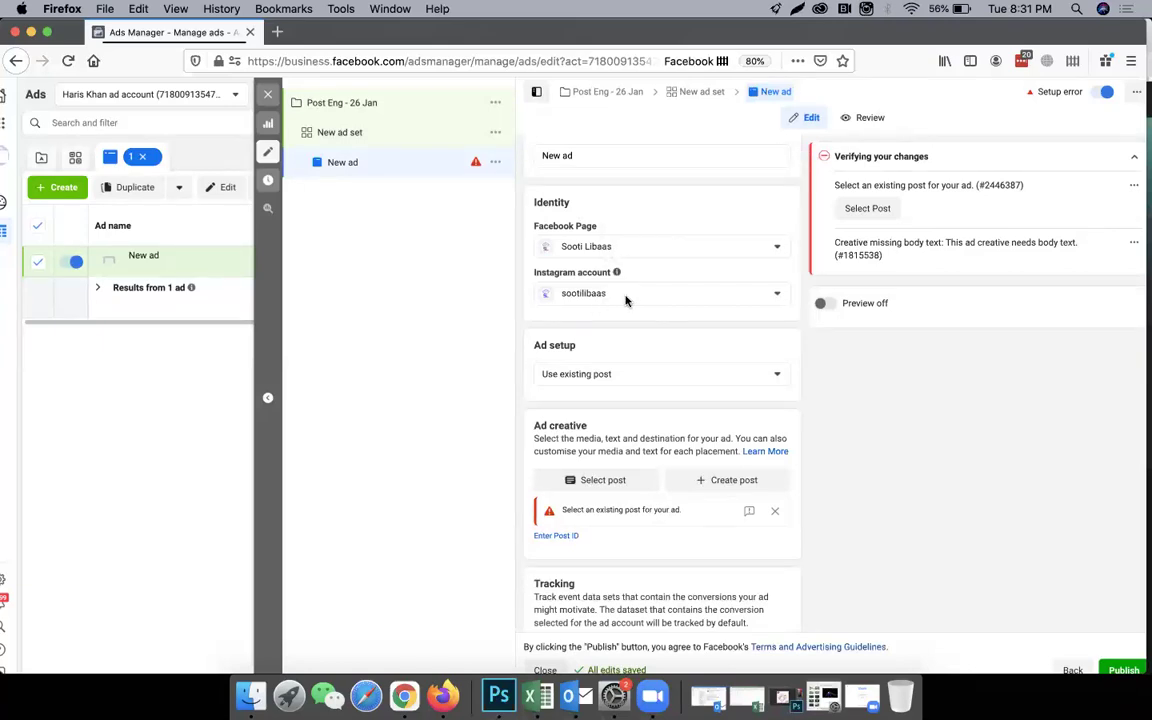
scroll(626, 300, "down", 3)
scroll(626, 300, "down", 3)
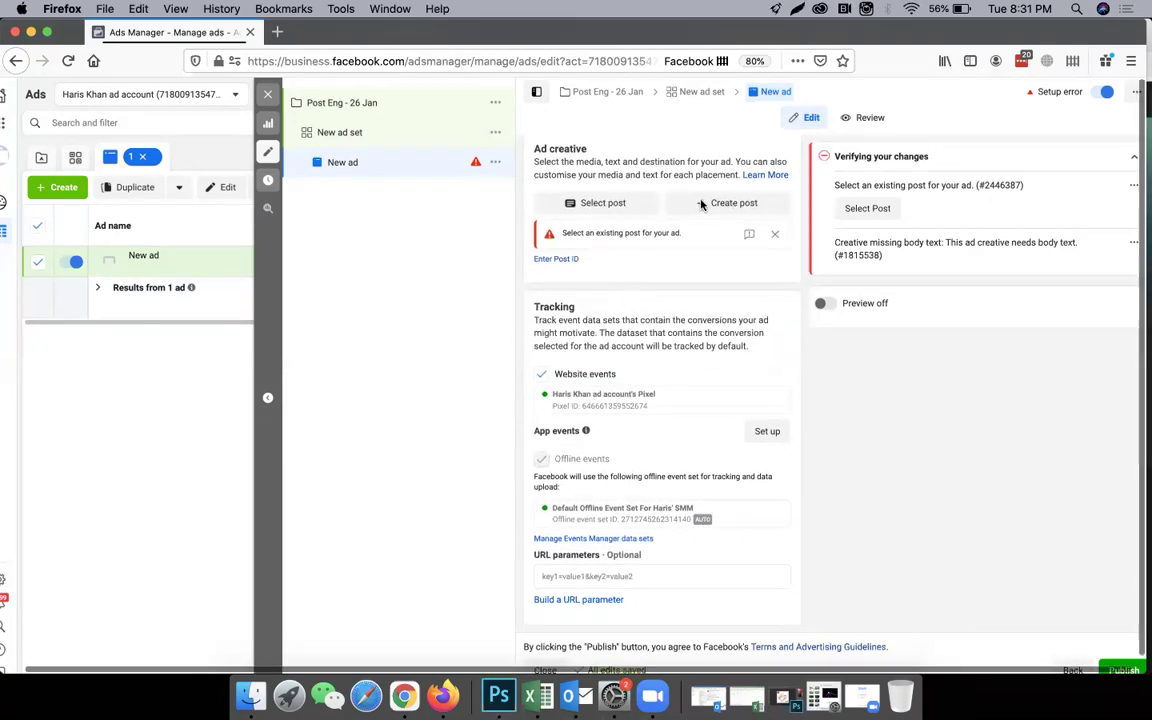
scroll(690, 240, "up", 3)
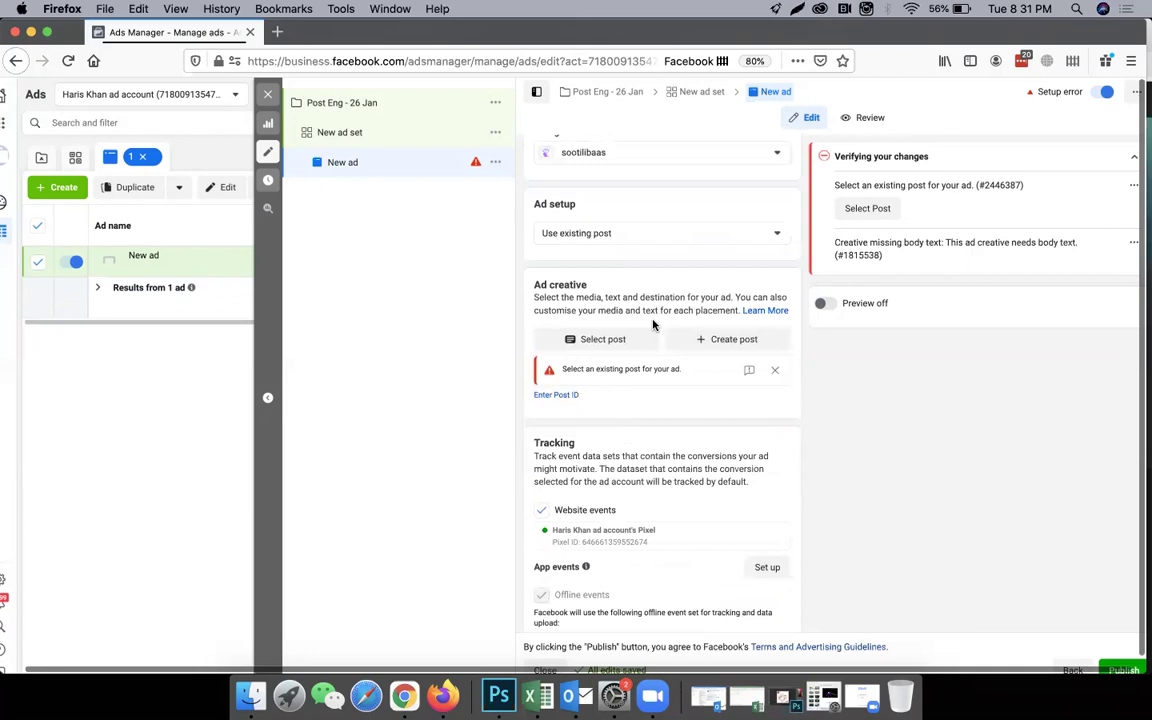
left_click(619, 234)
left_click(601, 261)
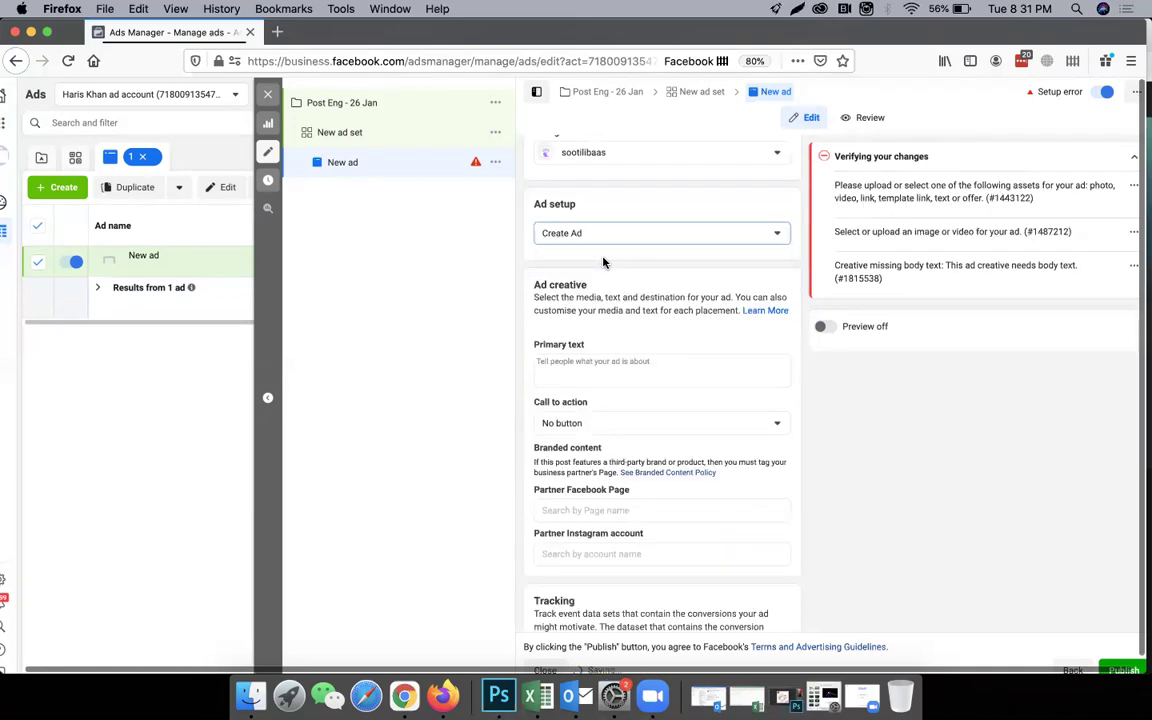
Set the ad's call to action to Learn More, leaving the primary text empty
left_click(605, 459)
left_click(582, 488)
scroll(597, 514, "down", 2)
left_click(605, 482)
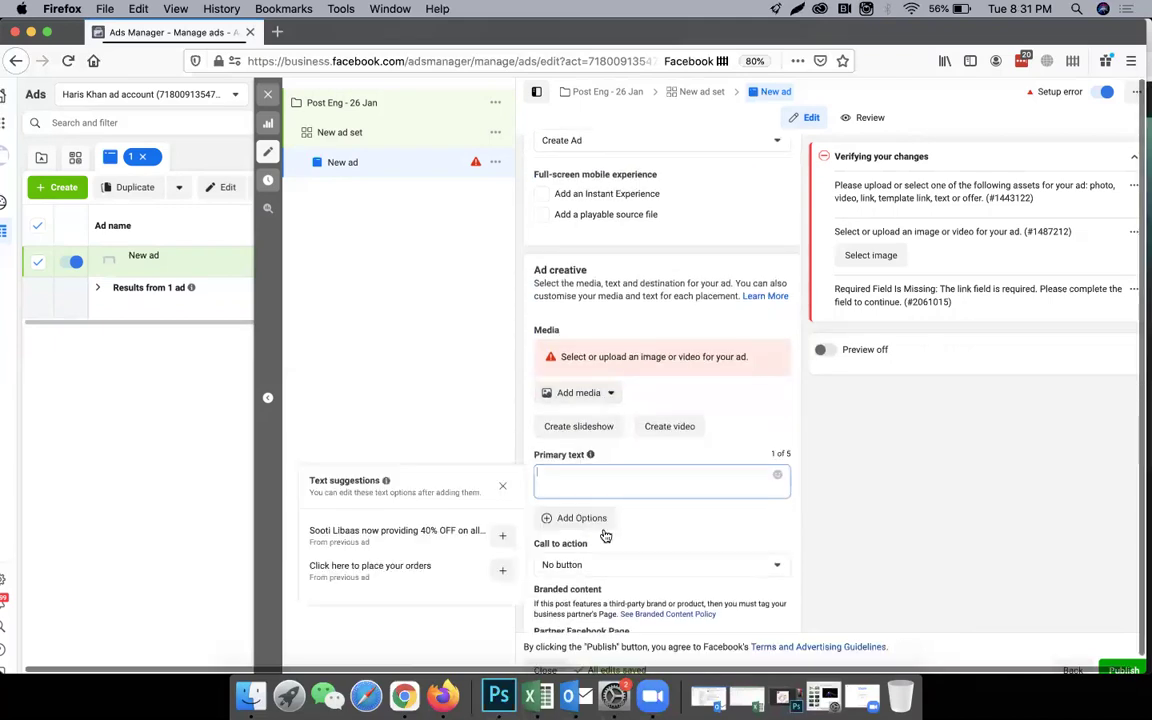
scroll(607, 505, "down", 1)
left_click(607, 501)
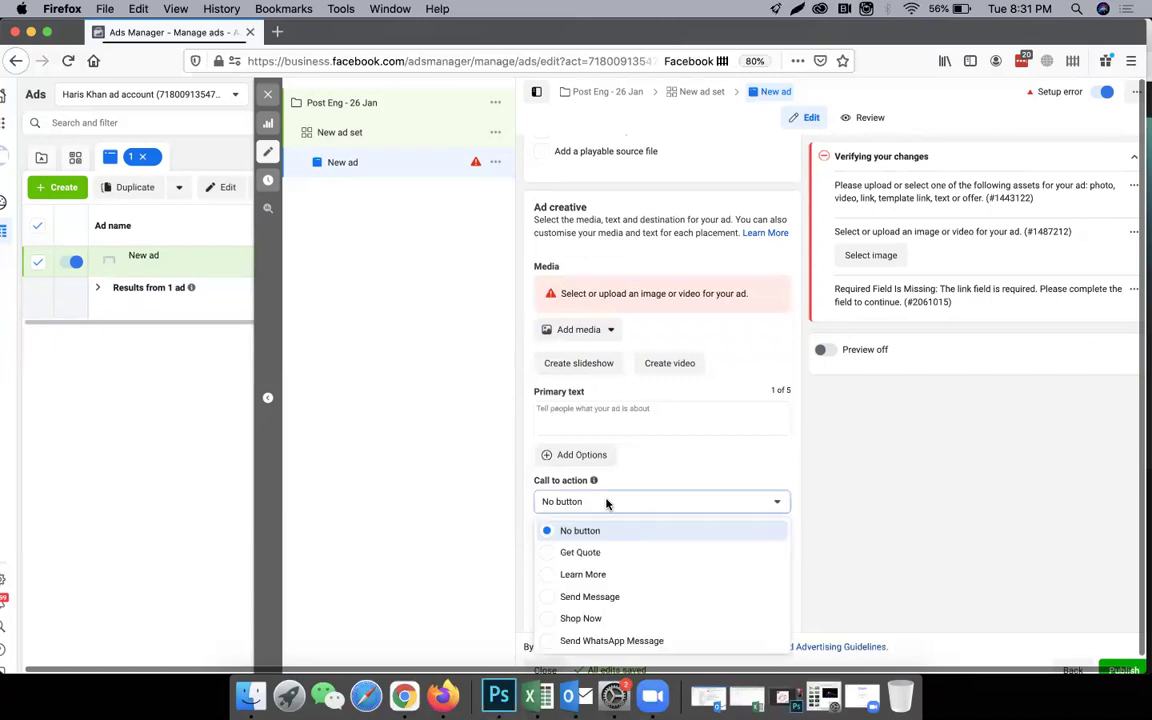
left_click(590, 574)
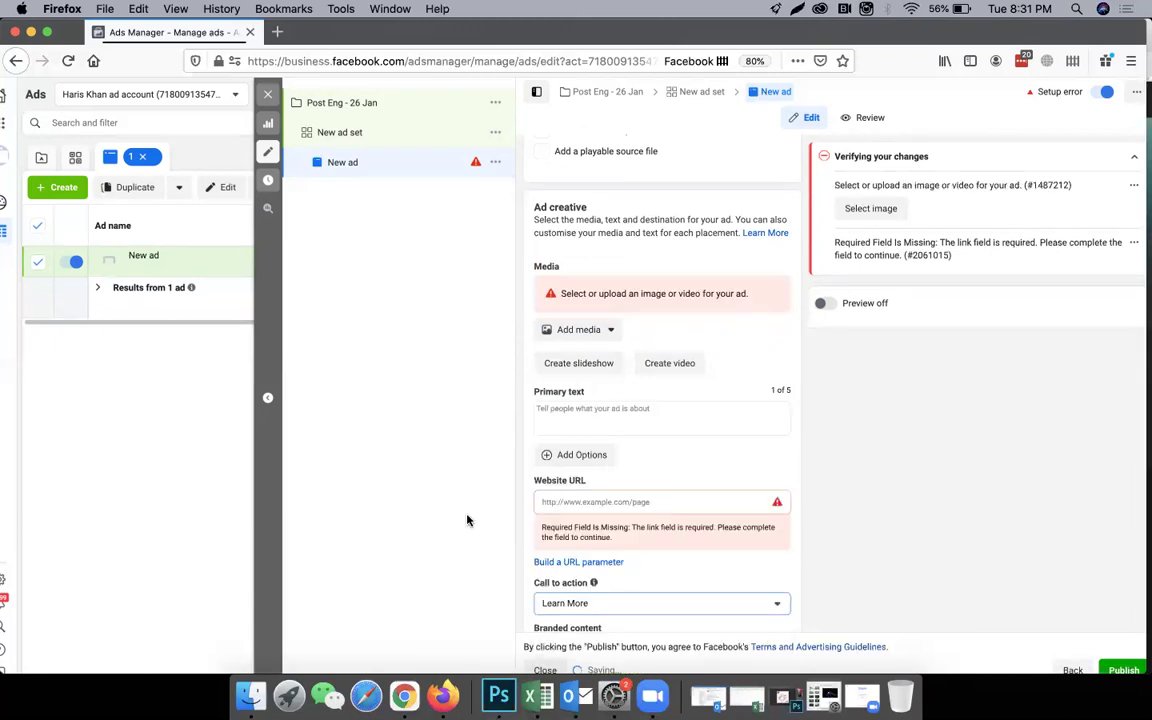
Add the account image artwork 5.jpg as the ad's media, accepting the suggested crops for the placements
scroll(629, 512, "down", 6)
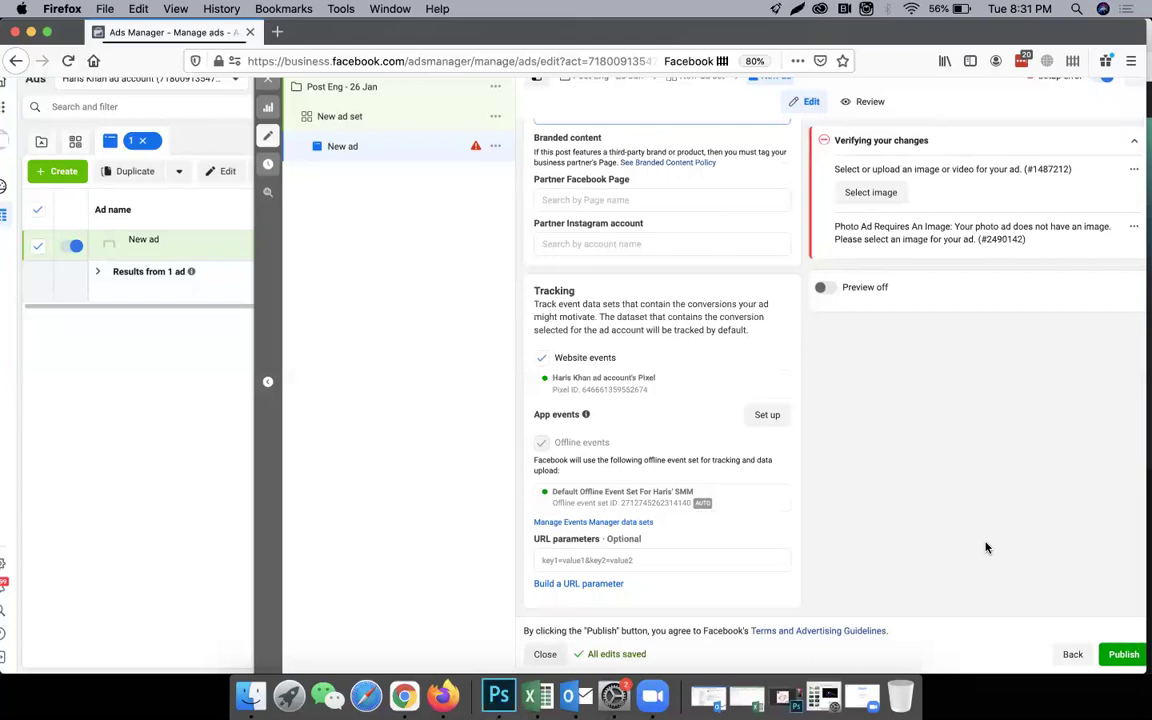
scroll(985, 548, "up", 5)
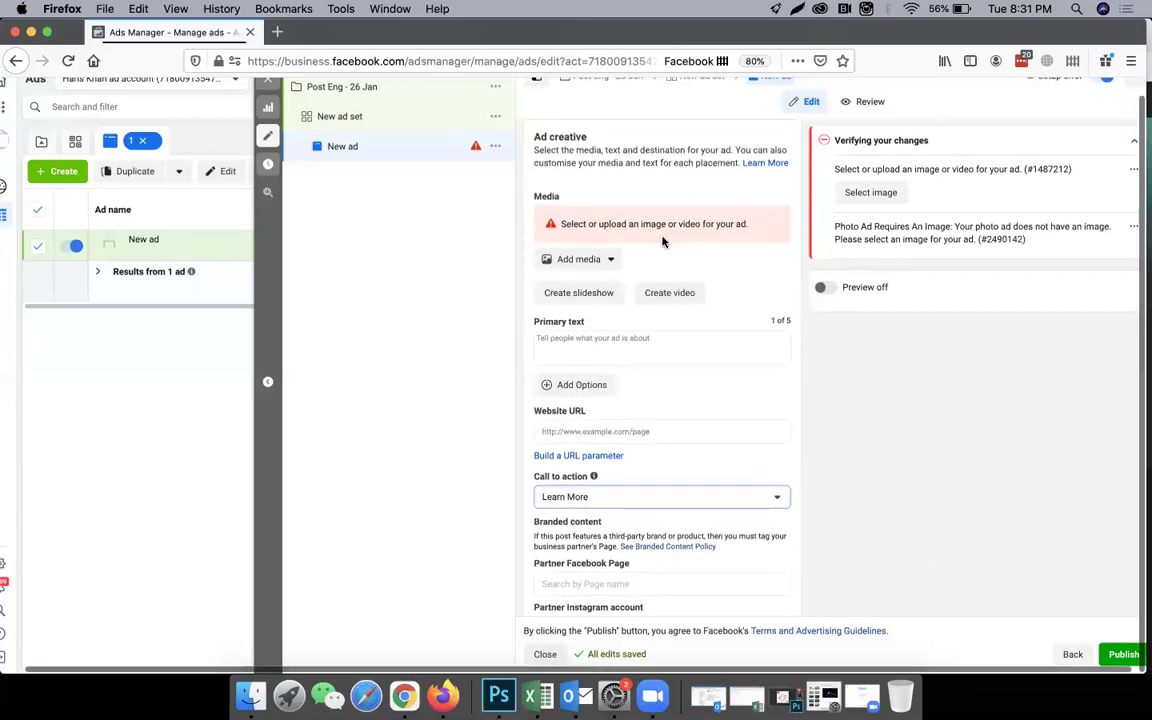
mouse_move(562, 198)
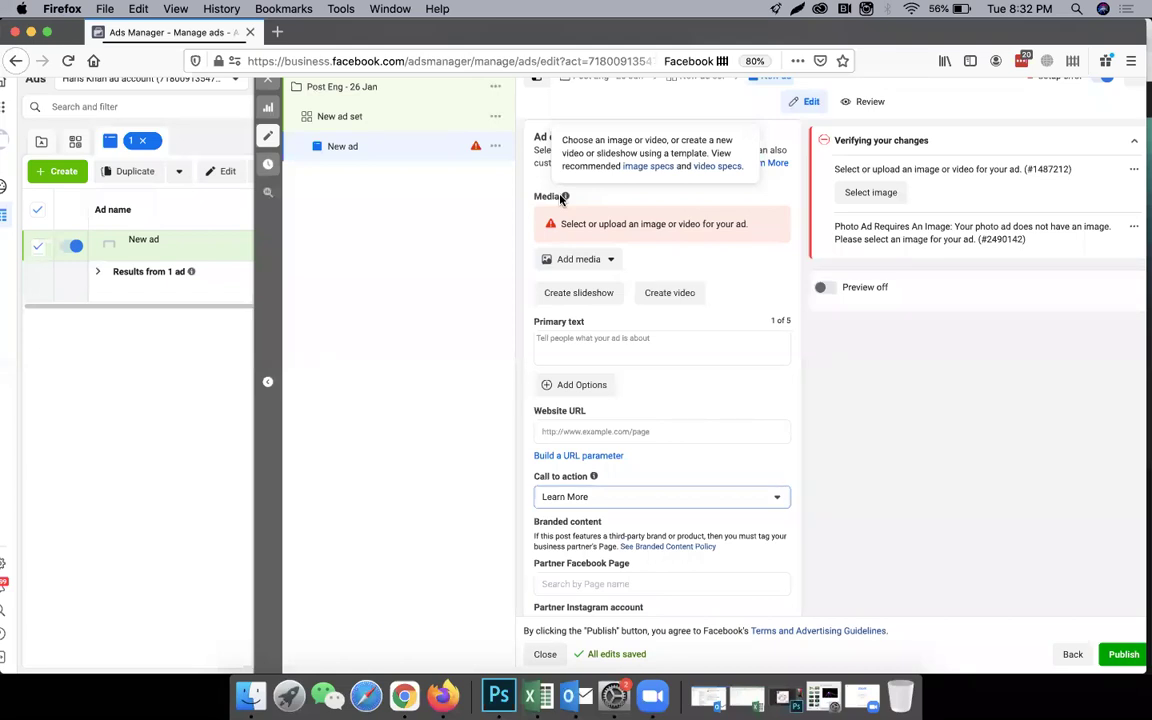
left_click(601, 260)
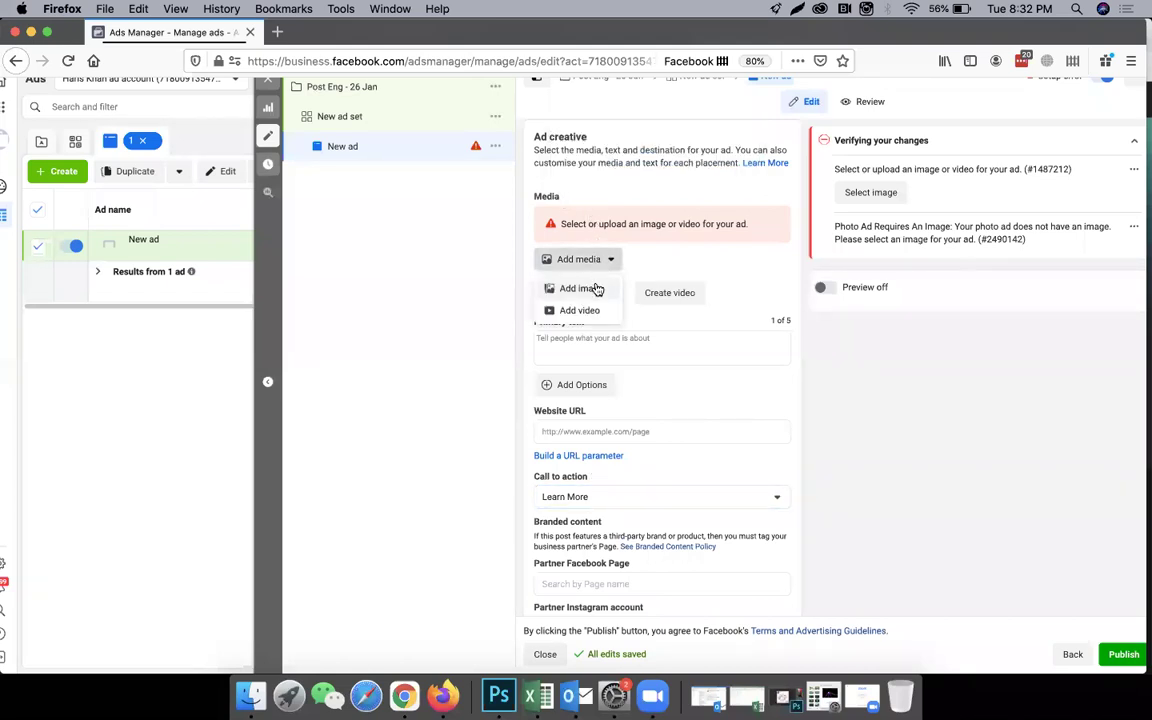
left_click(597, 288)
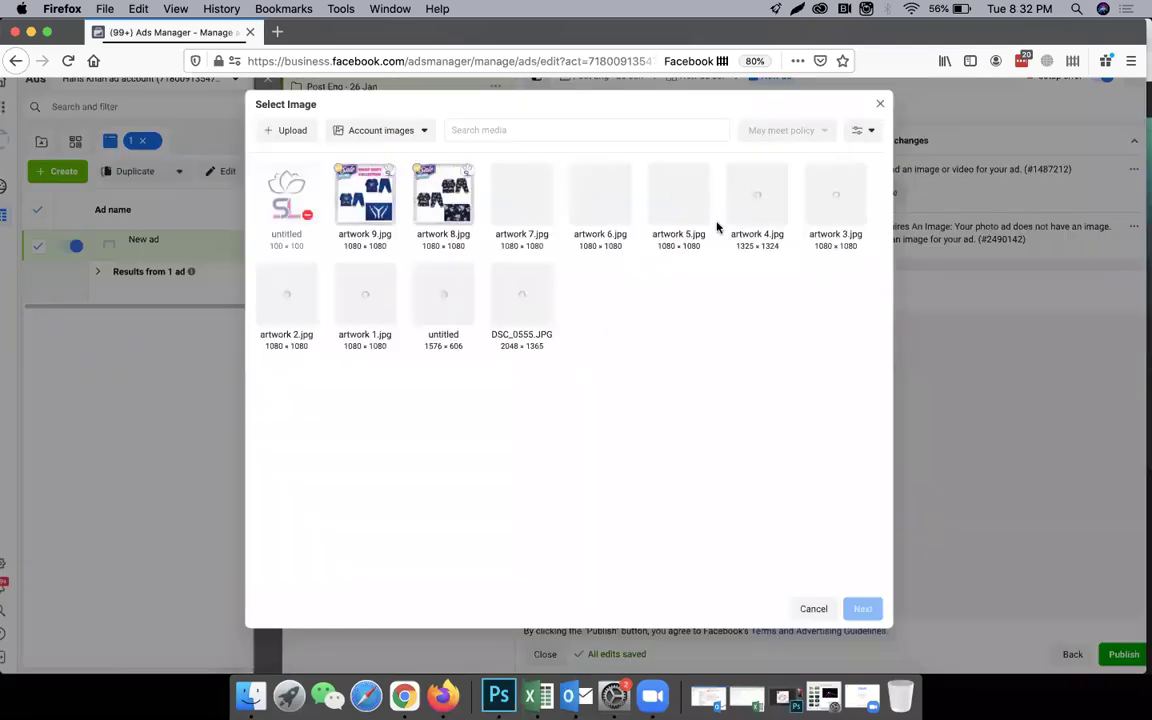
left_click(700, 248)
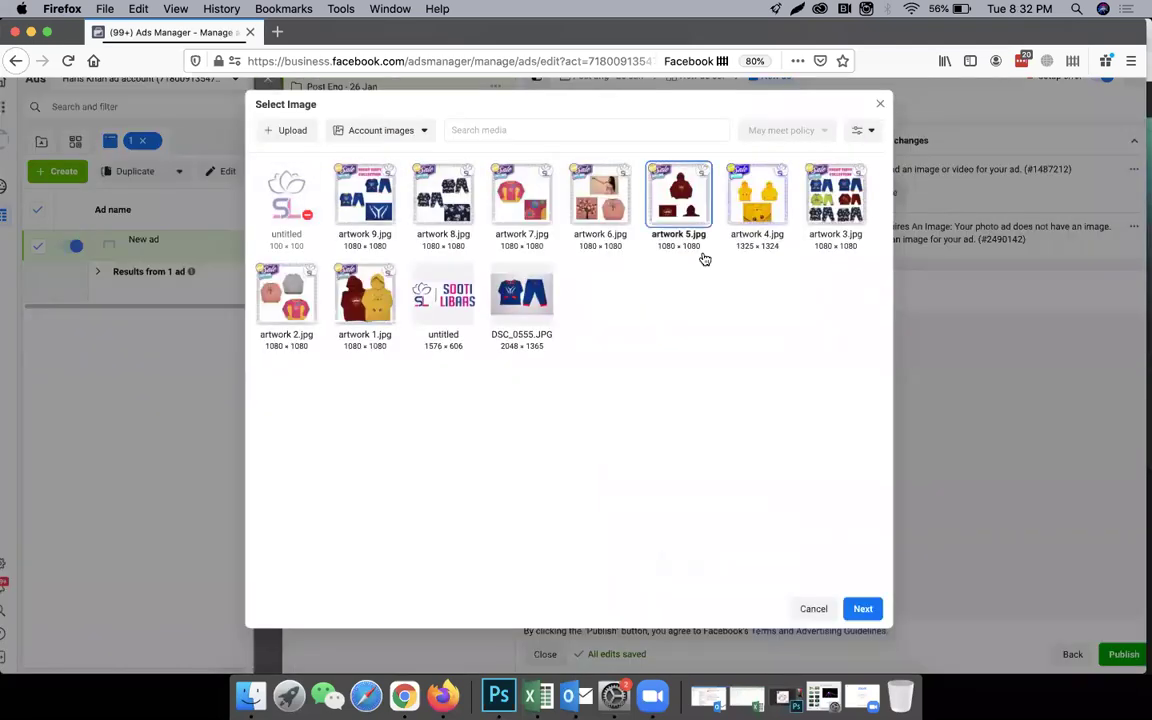
left_click(864, 608)
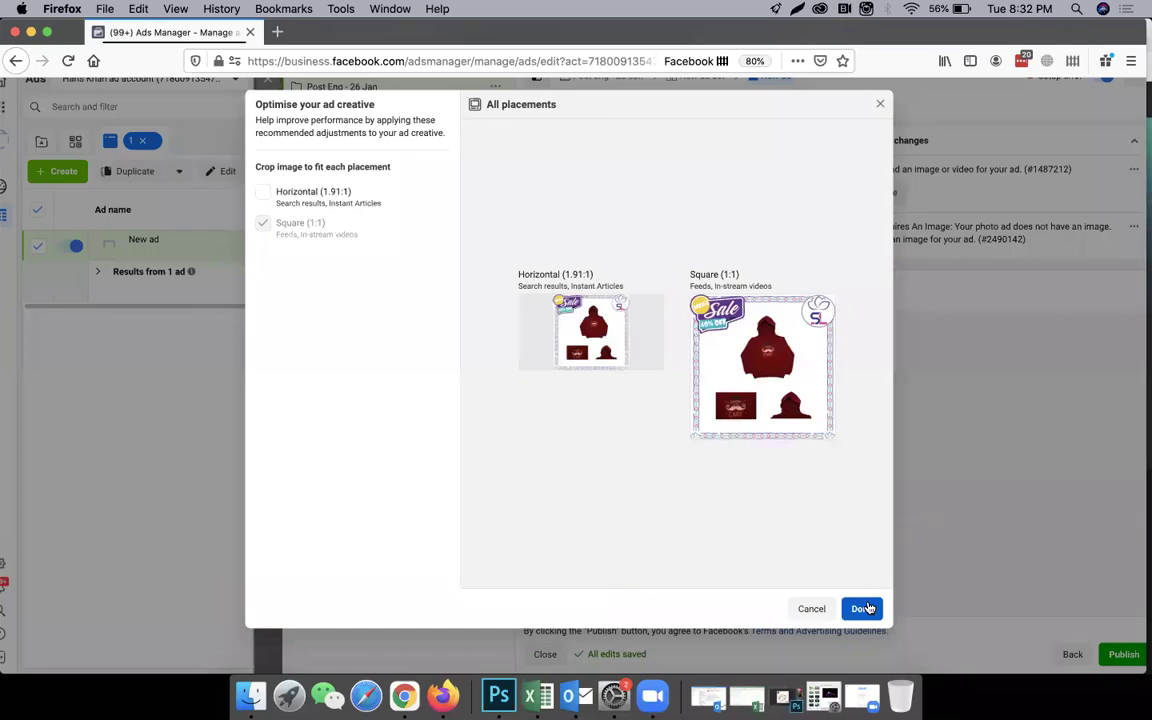
left_click(865, 608)
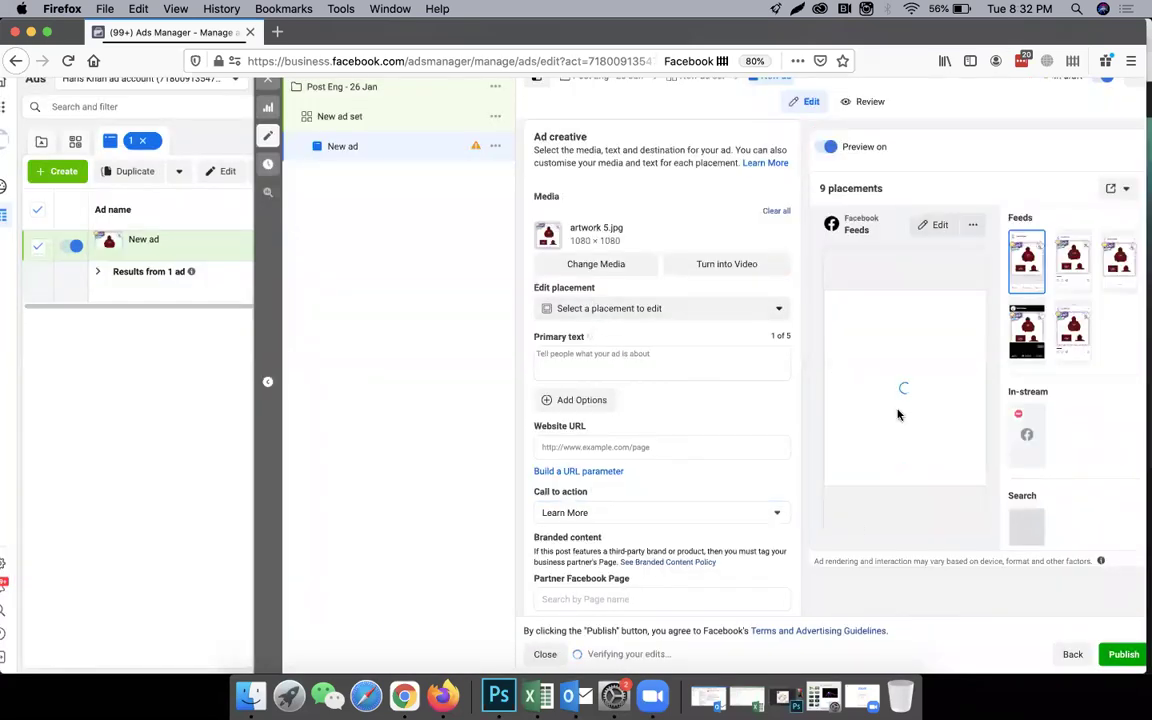
Enter "shop noe get get 50$ off" as the ad's primary text
left_click(672, 366)
type("shop n")
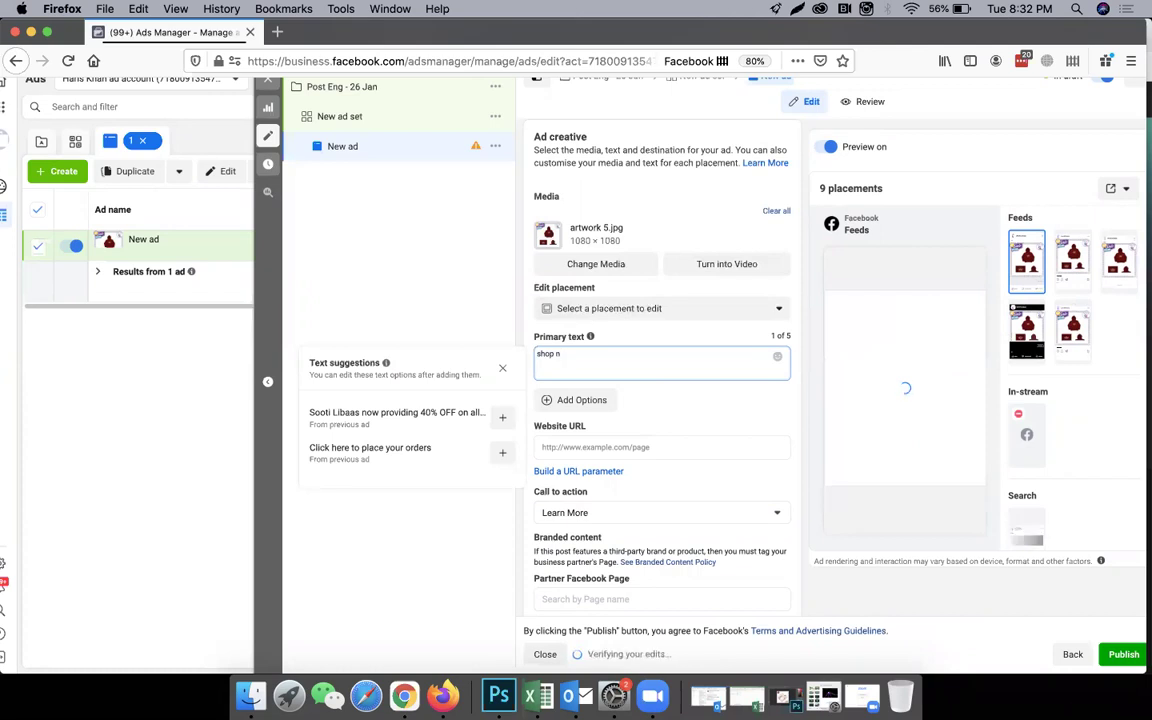
type("oe g")
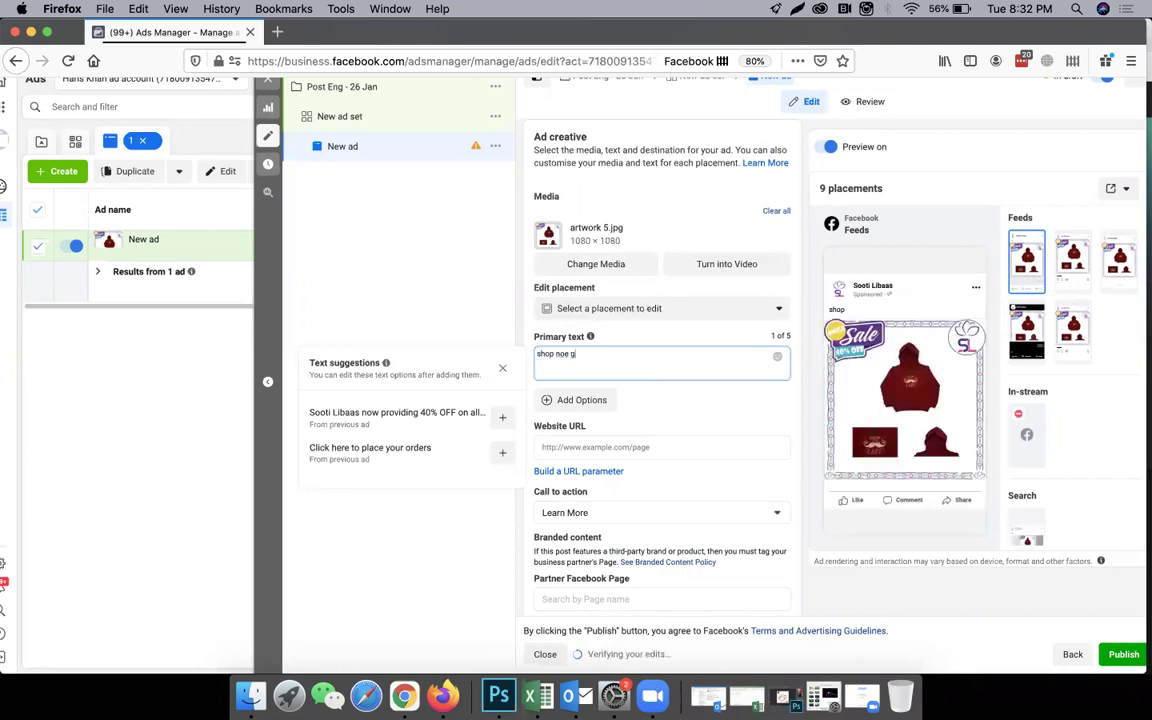
type("et get 50$ off")
scroll(713, 362, "down", 1)
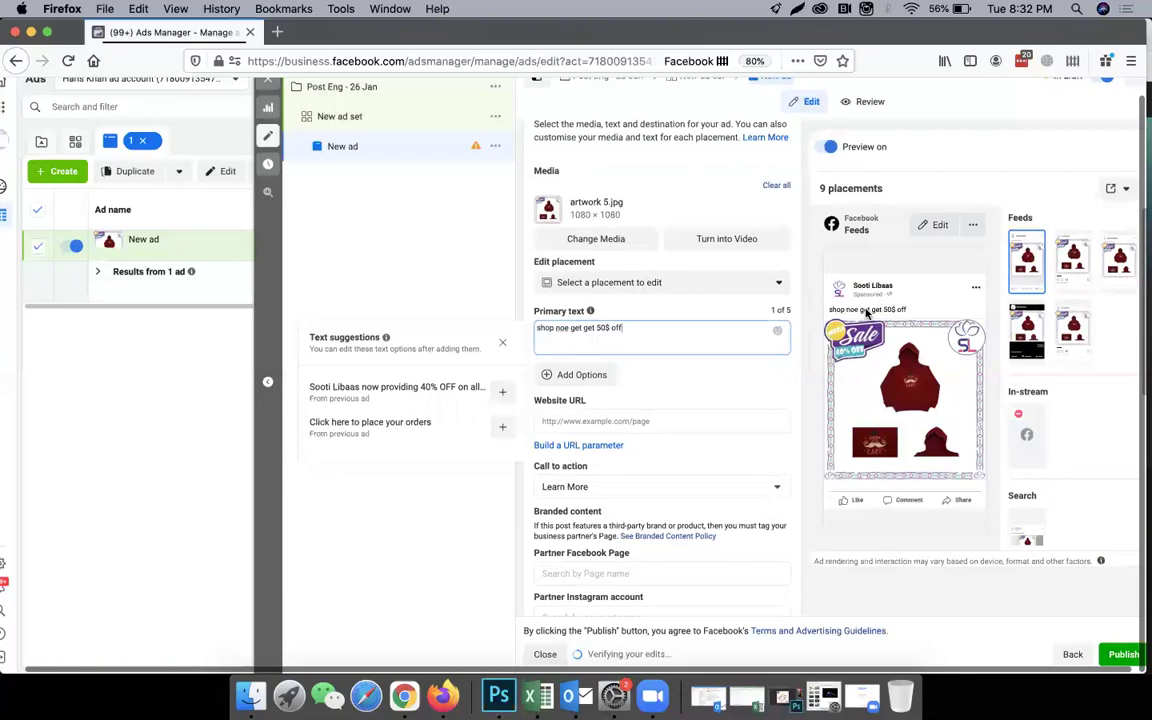
Review the ad's remaining settings from the website URL through tracking, and back up to its identity and setup
left_click(651, 421)
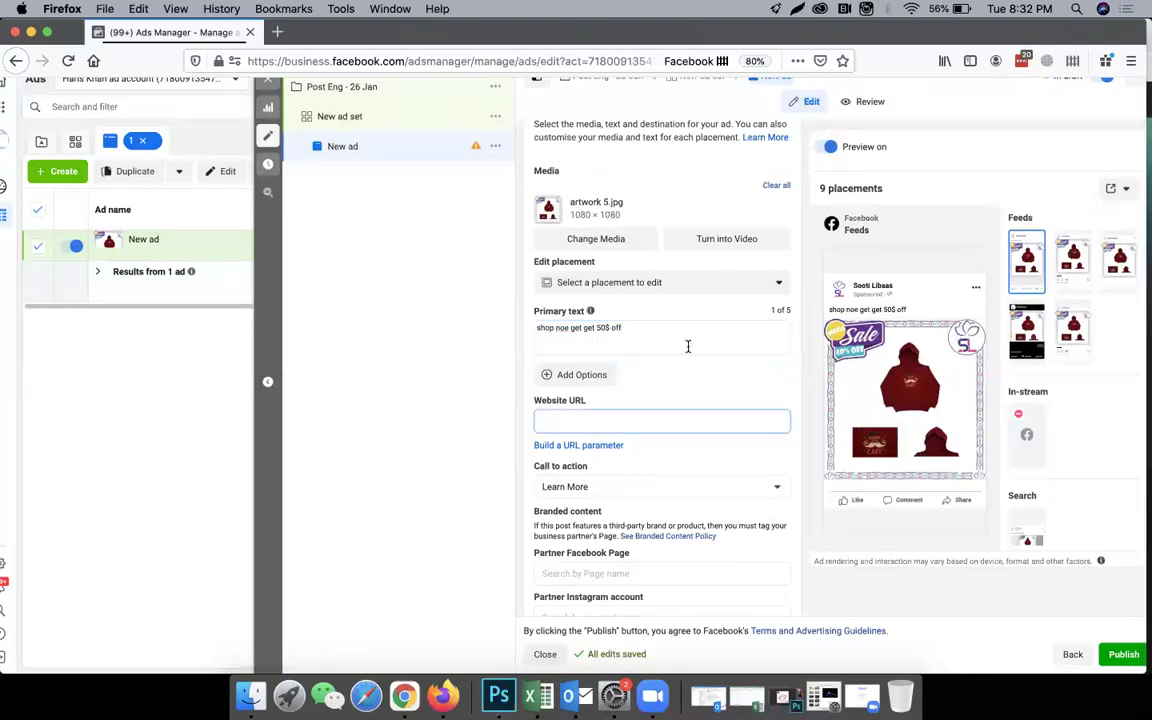
scroll(700, 450, "down", 10)
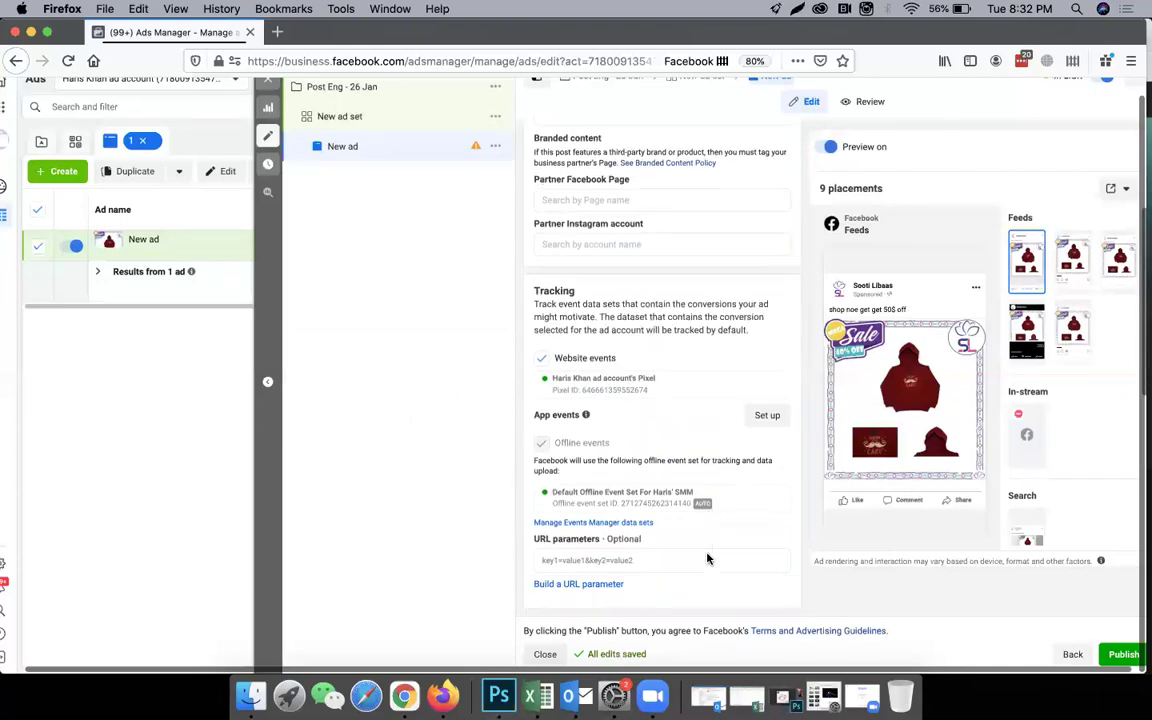
scroll(707, 556, "up", 15)
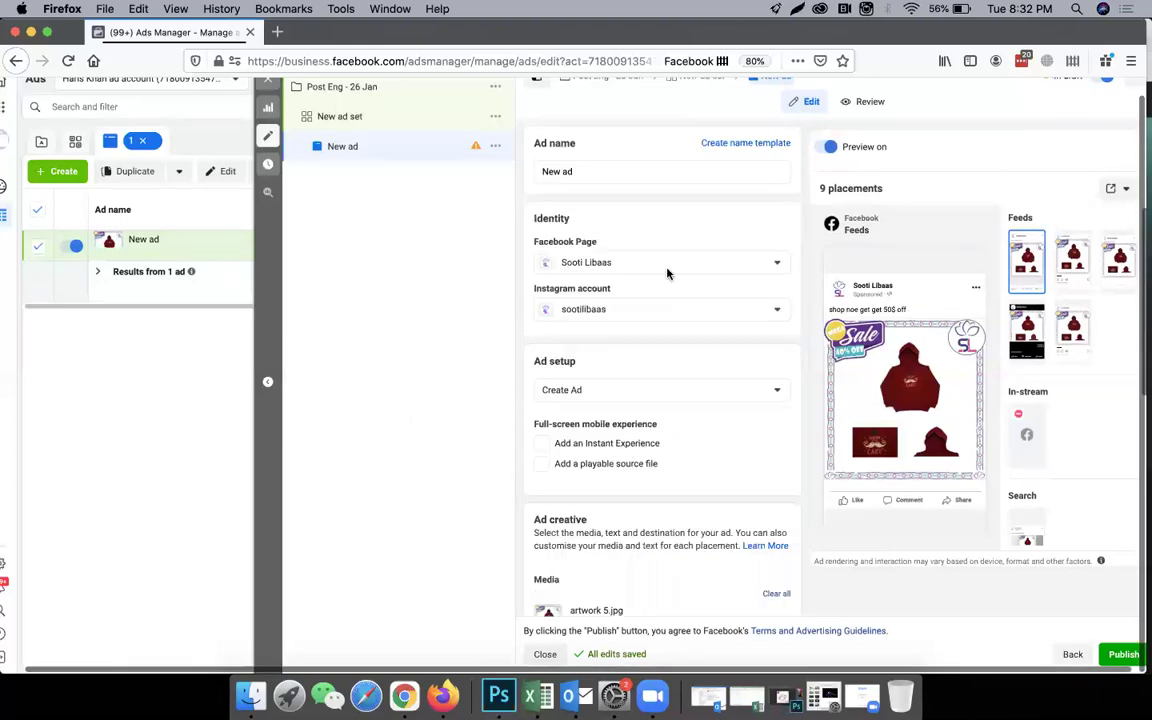
scroll(586, 453, "down", 3)
scroll(684, 339, "up", 3)
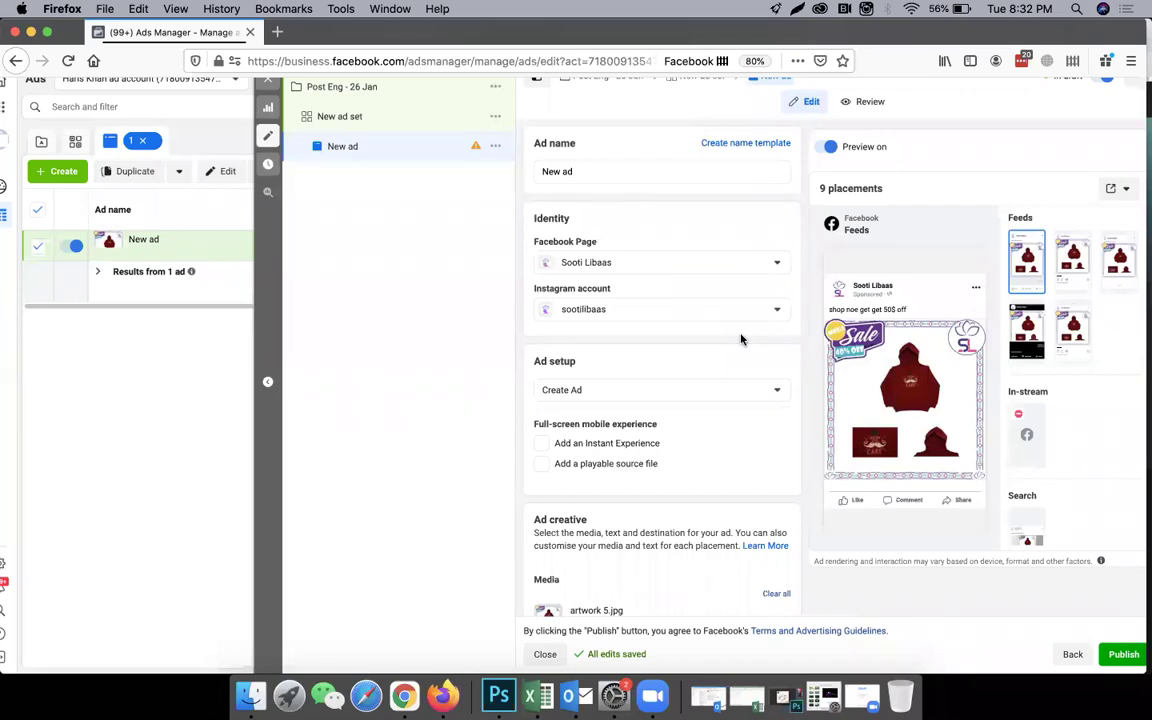
Open New ad set and examine its schedule, audience location, age and detailed targeting, and return to select the daily budget amount
left_click(405, 124)
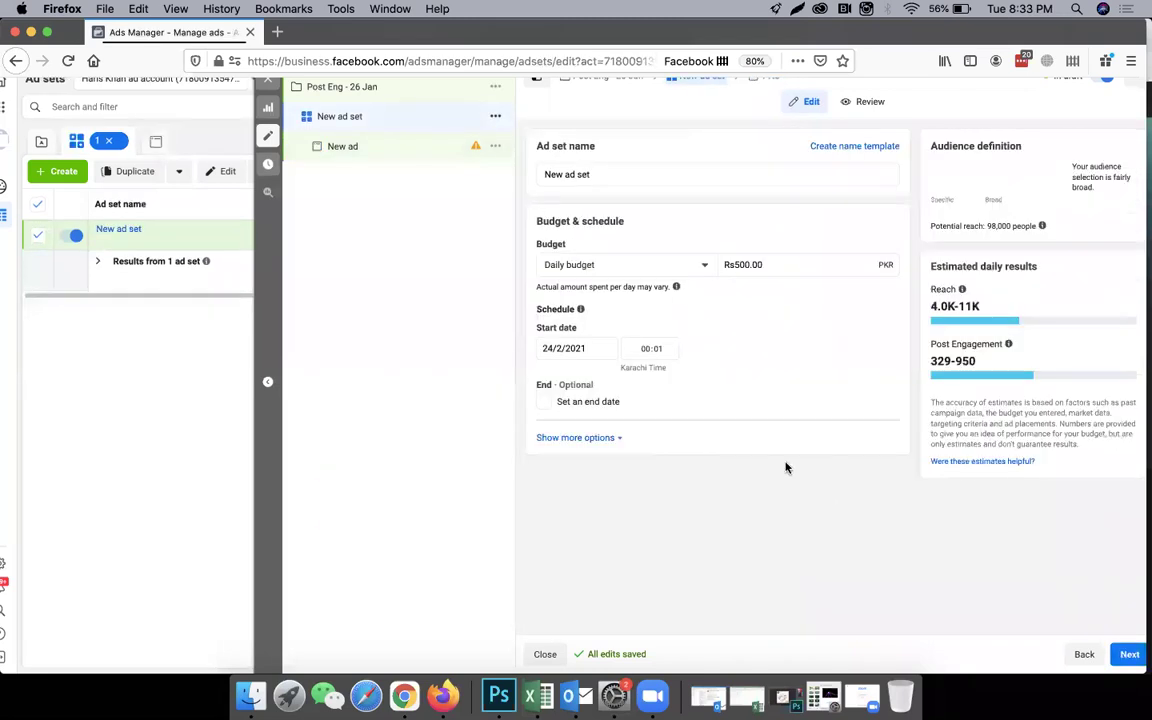
scroll(784, 462, "down", 5)
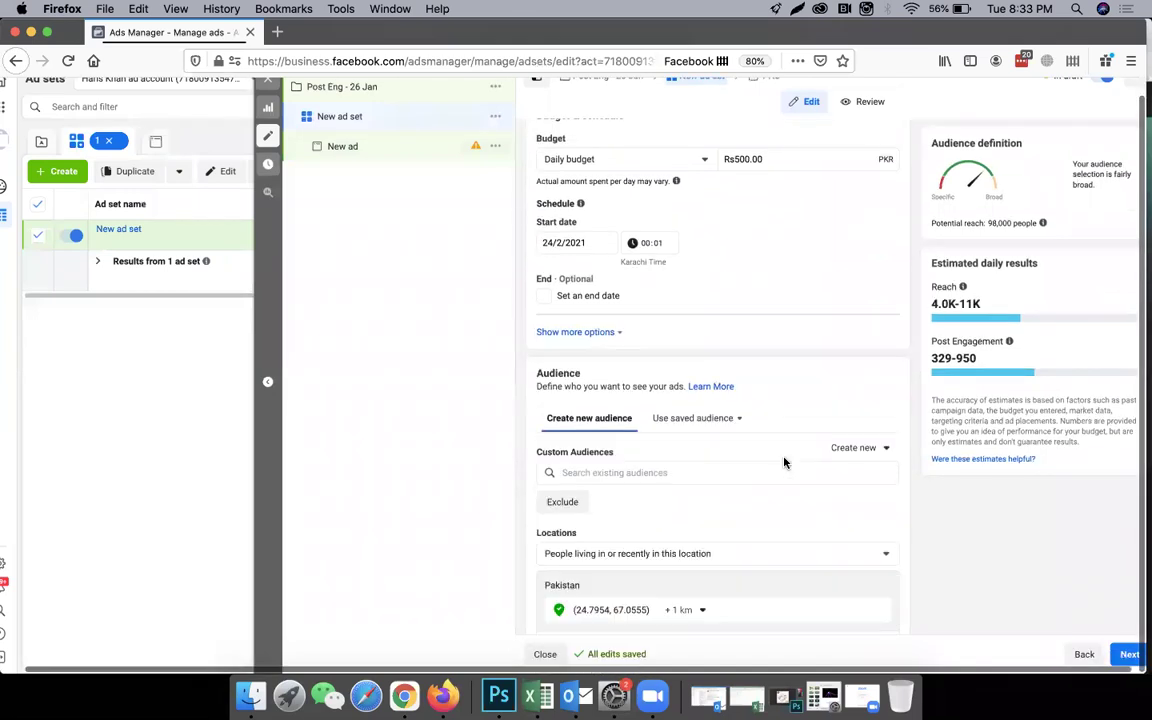
scroll(632, 530, "down", 5)
scroll(741, 496, "down", 2)
scroll(741, 496, "up", 2)
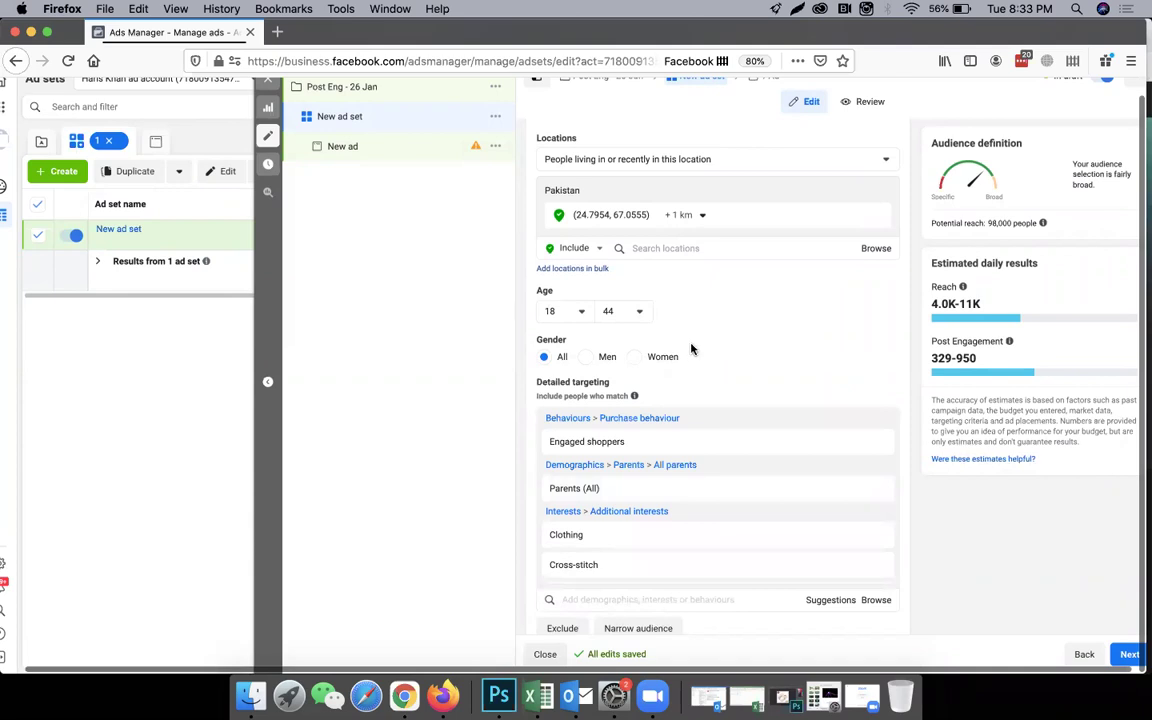
scroll(797, 366, "down", 1)
scroll(797, 366, "down", 3)
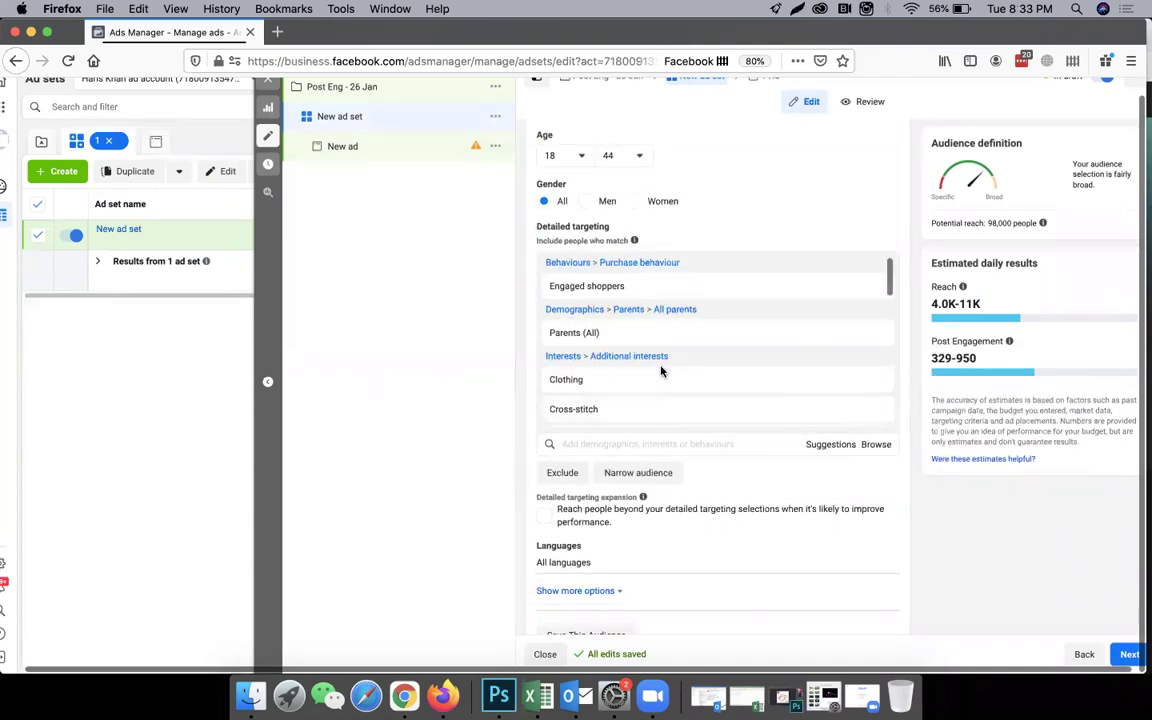
scroll(704, 390, "down", 4)
scroll(704, 390, "down", 1)
scroll(751, 586, "down", 4)
scroll(674, 545, "up", 10)
scroll(674, 550, "up", 5)
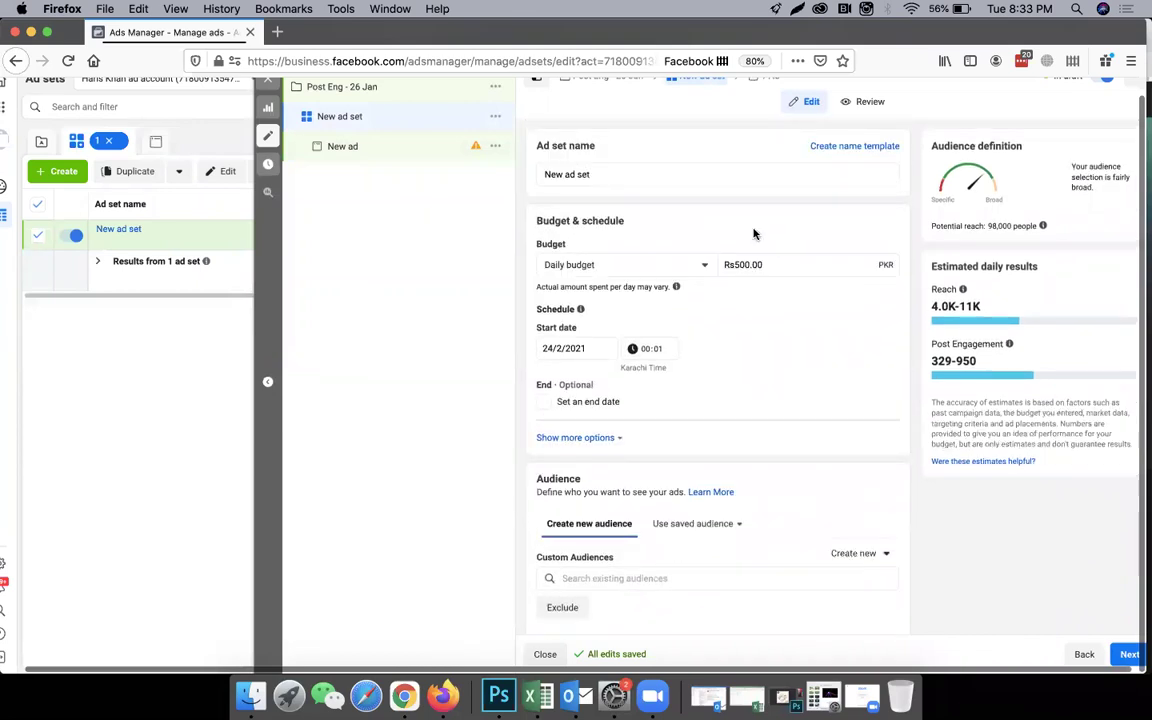
double_click(745, 263)
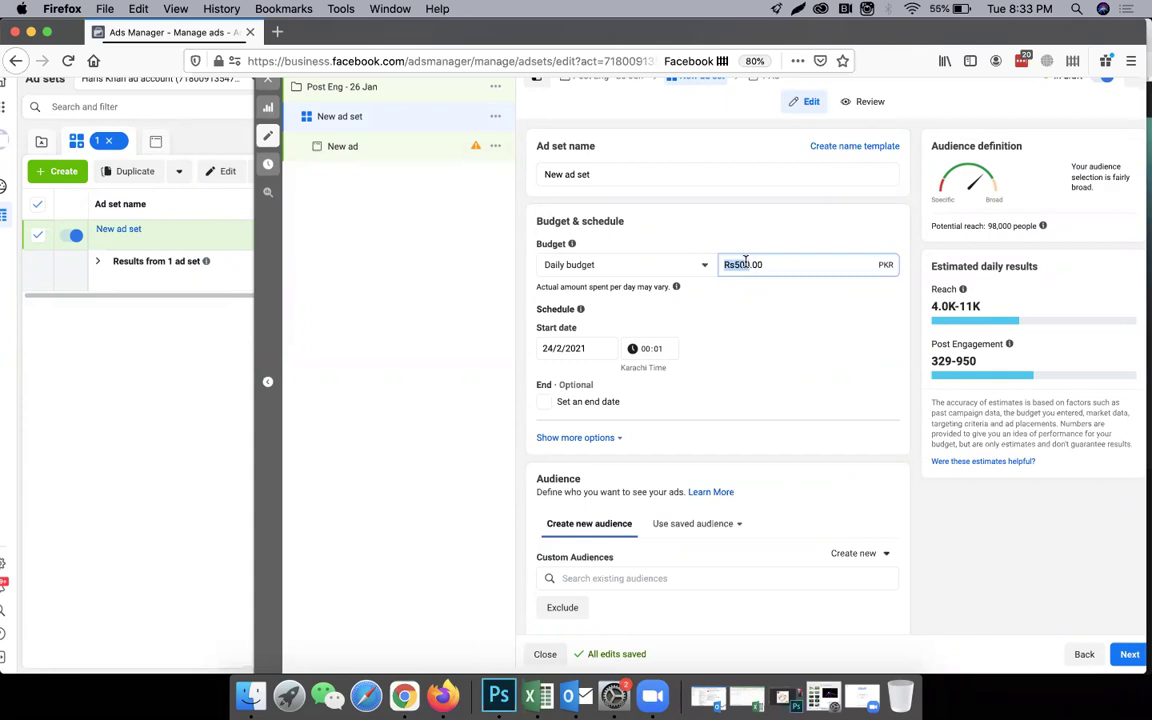
scroll(745, 262, "up", 1)
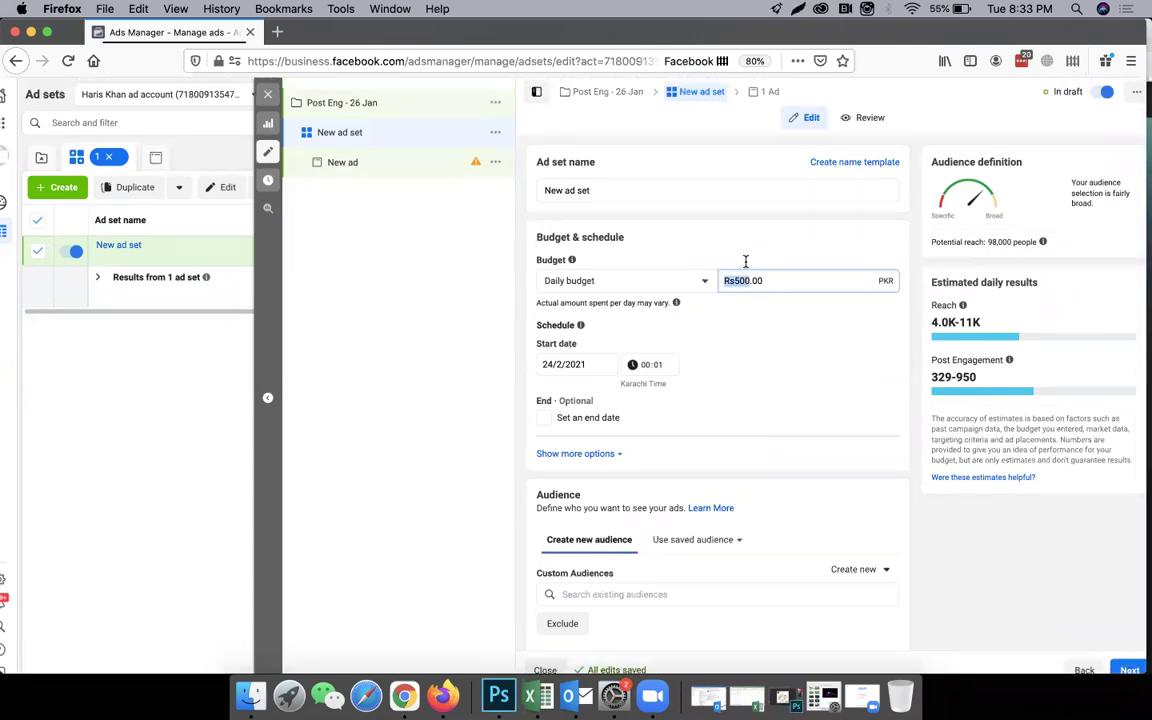